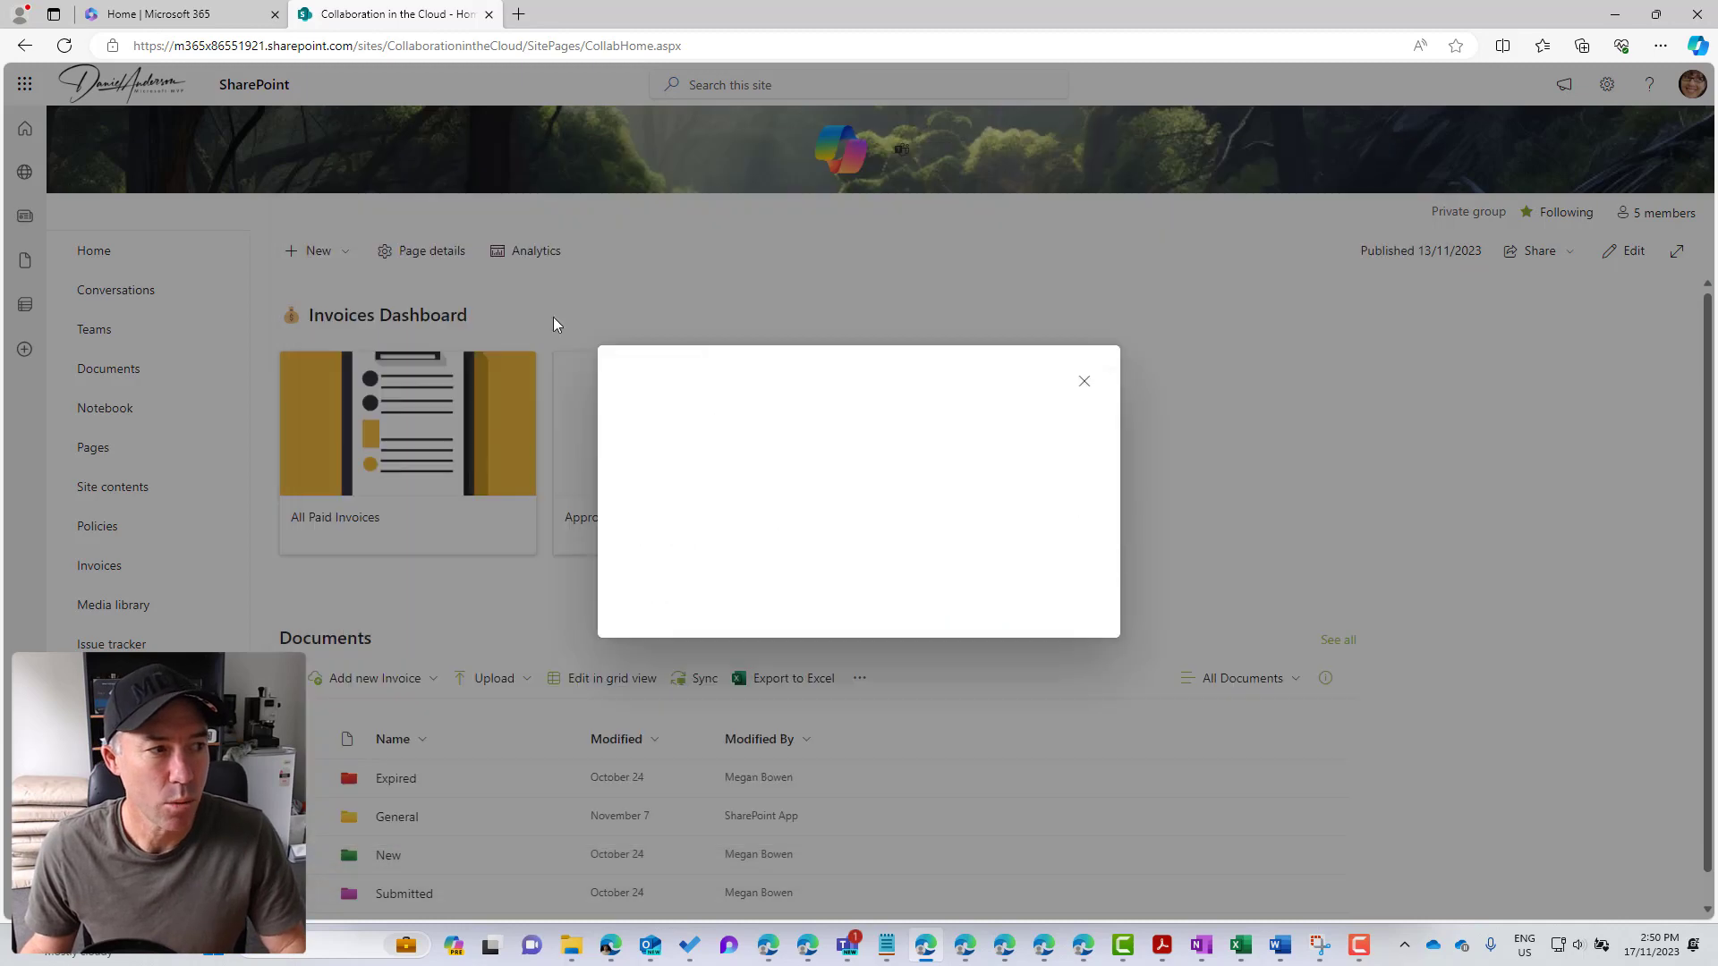
Step: Name the new document library Document Sets, keep it shown in site navigation, and create it
type("Do")
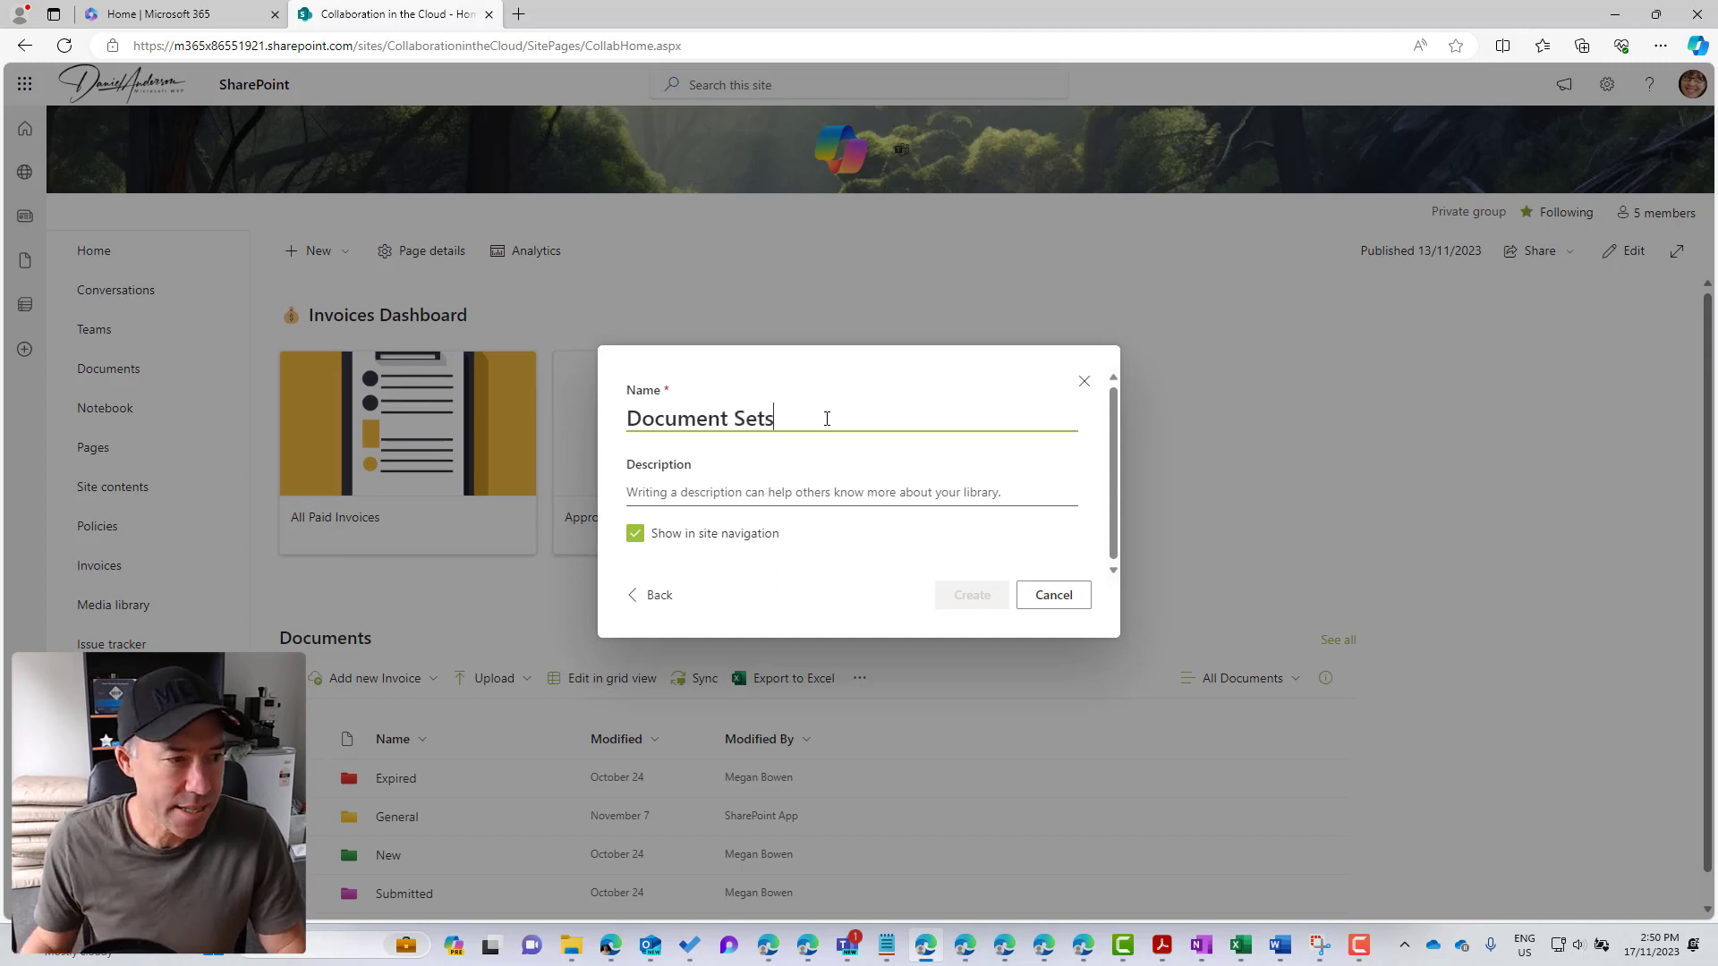
type("cument Sets")
left_click(984, 600)
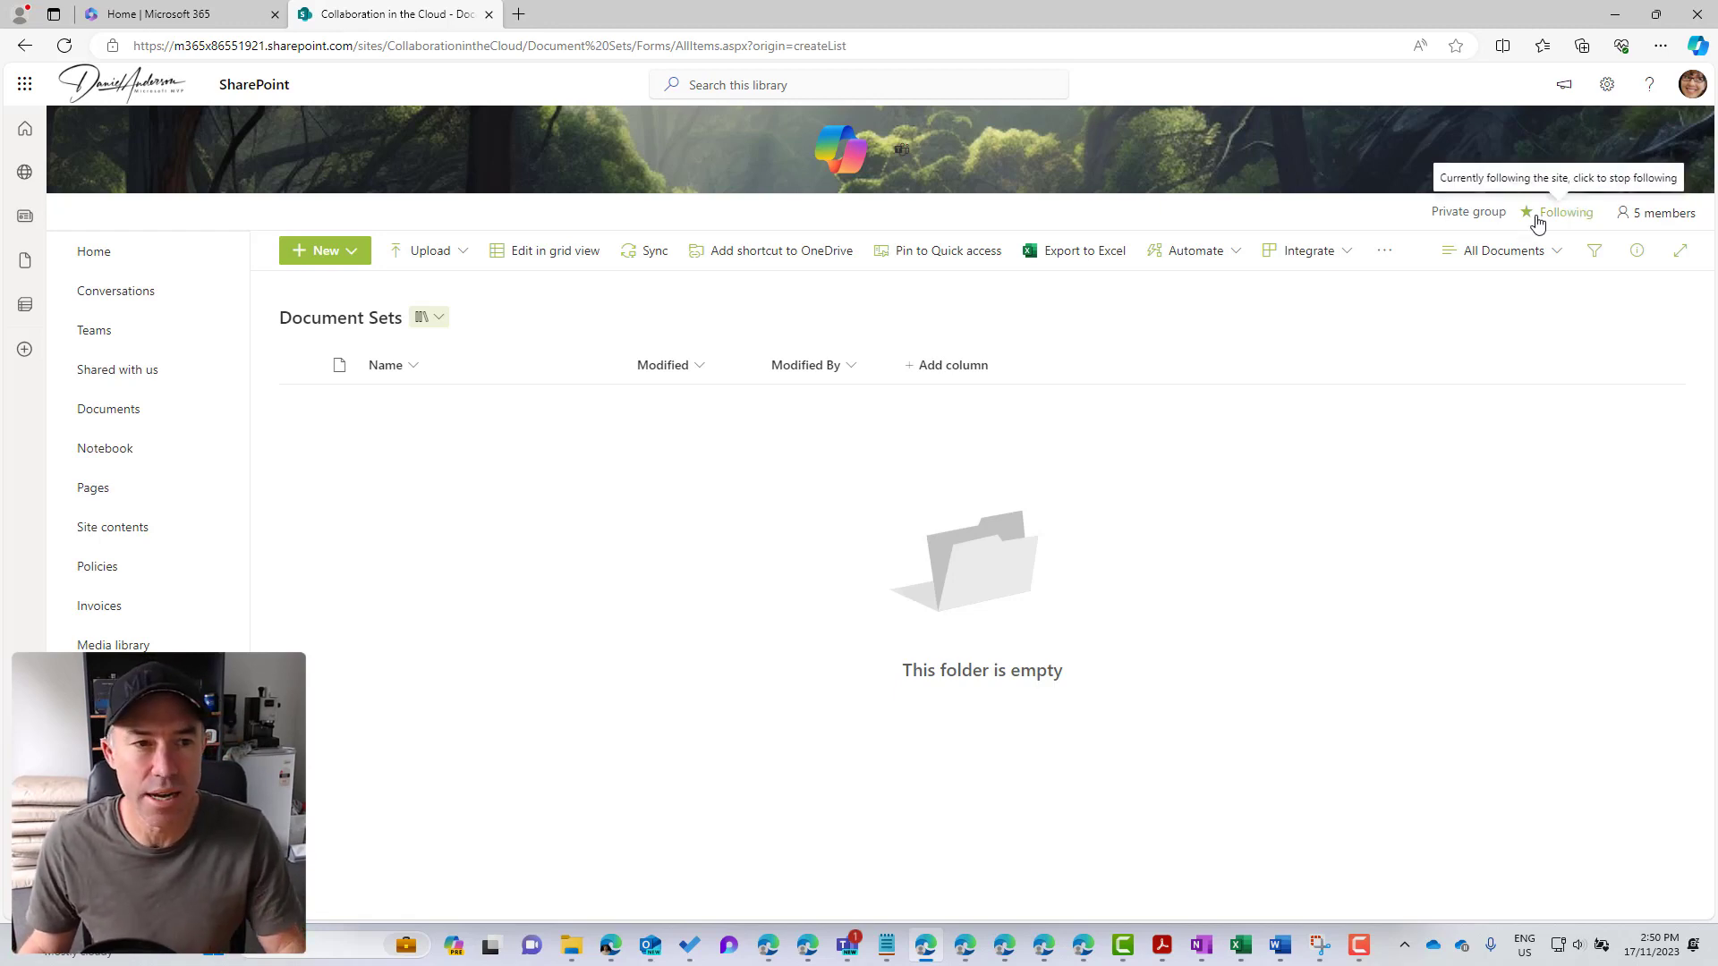
Step: Allow management of content types in the advanced settings of the Document Sets library and save the change
left_click(1607, 84)
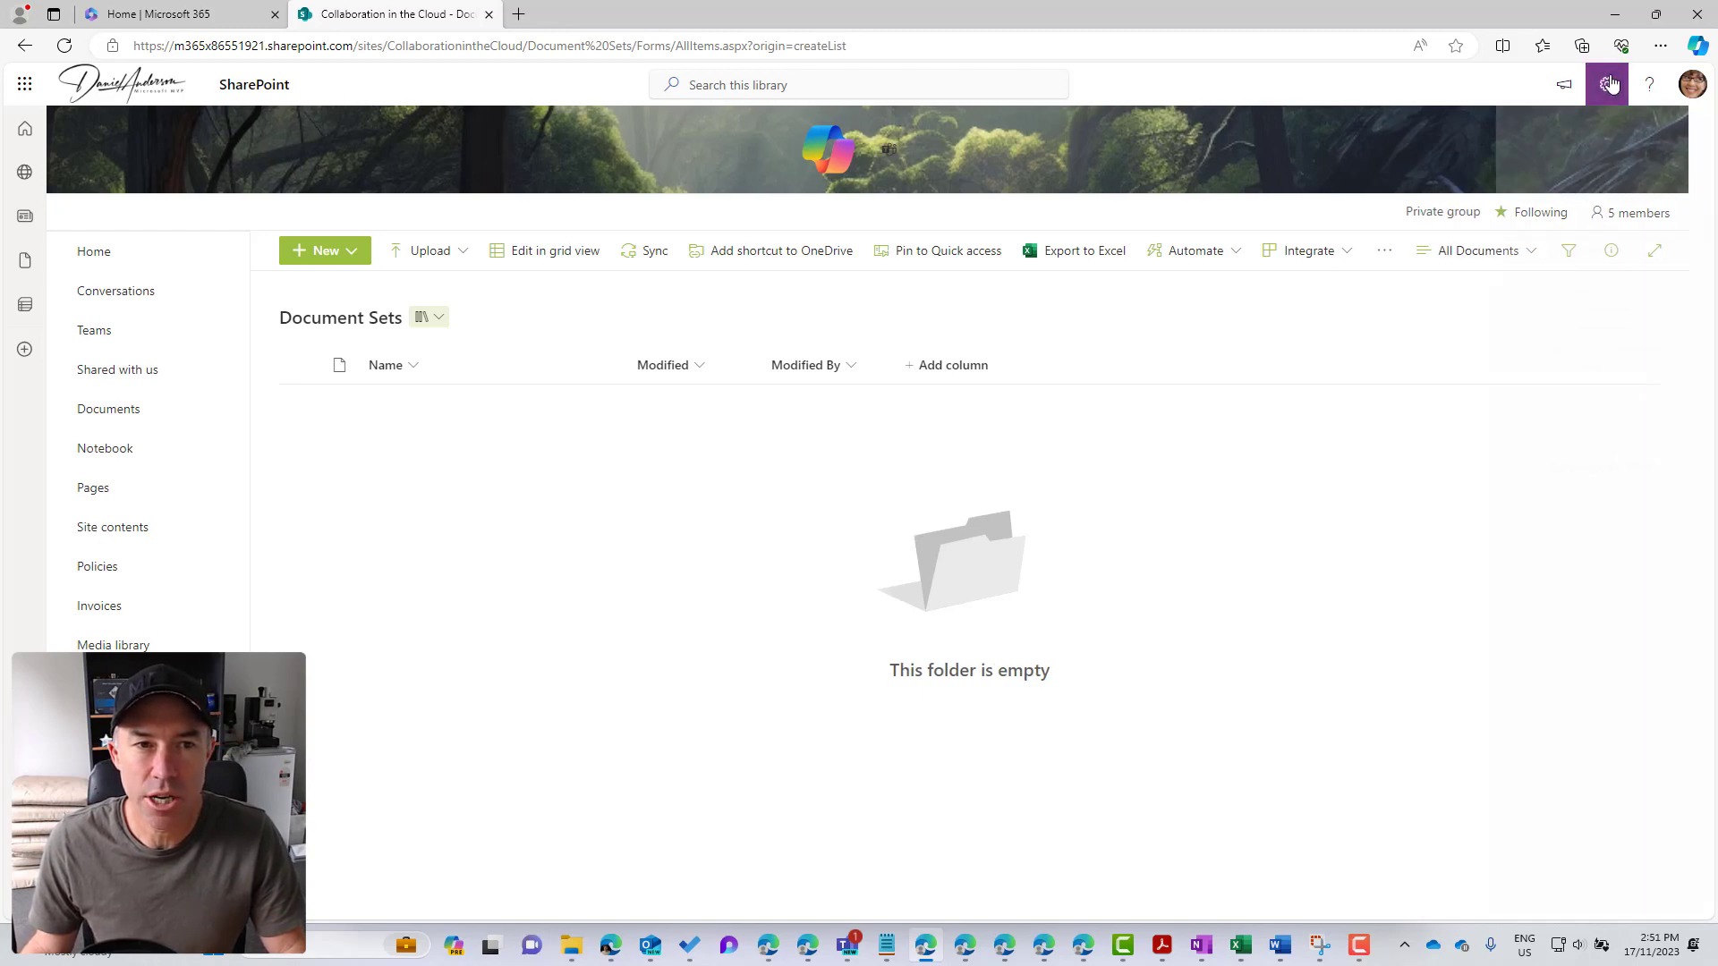
left_click(1503, 271)
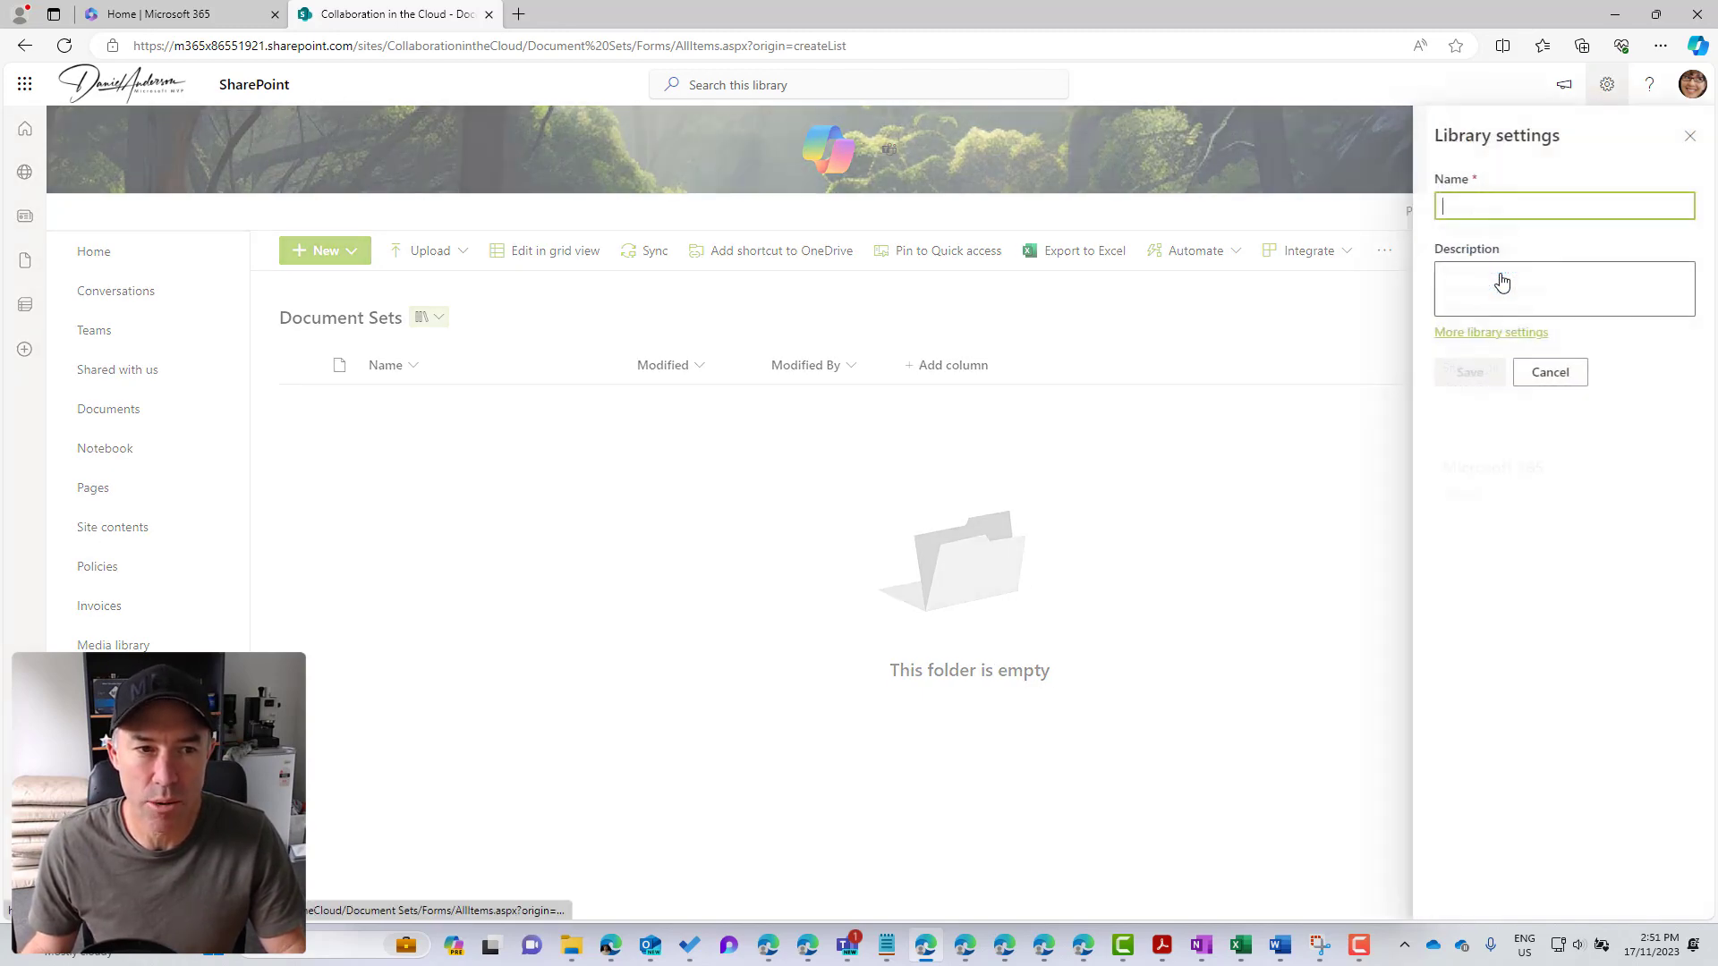
left_click(1494, 335)
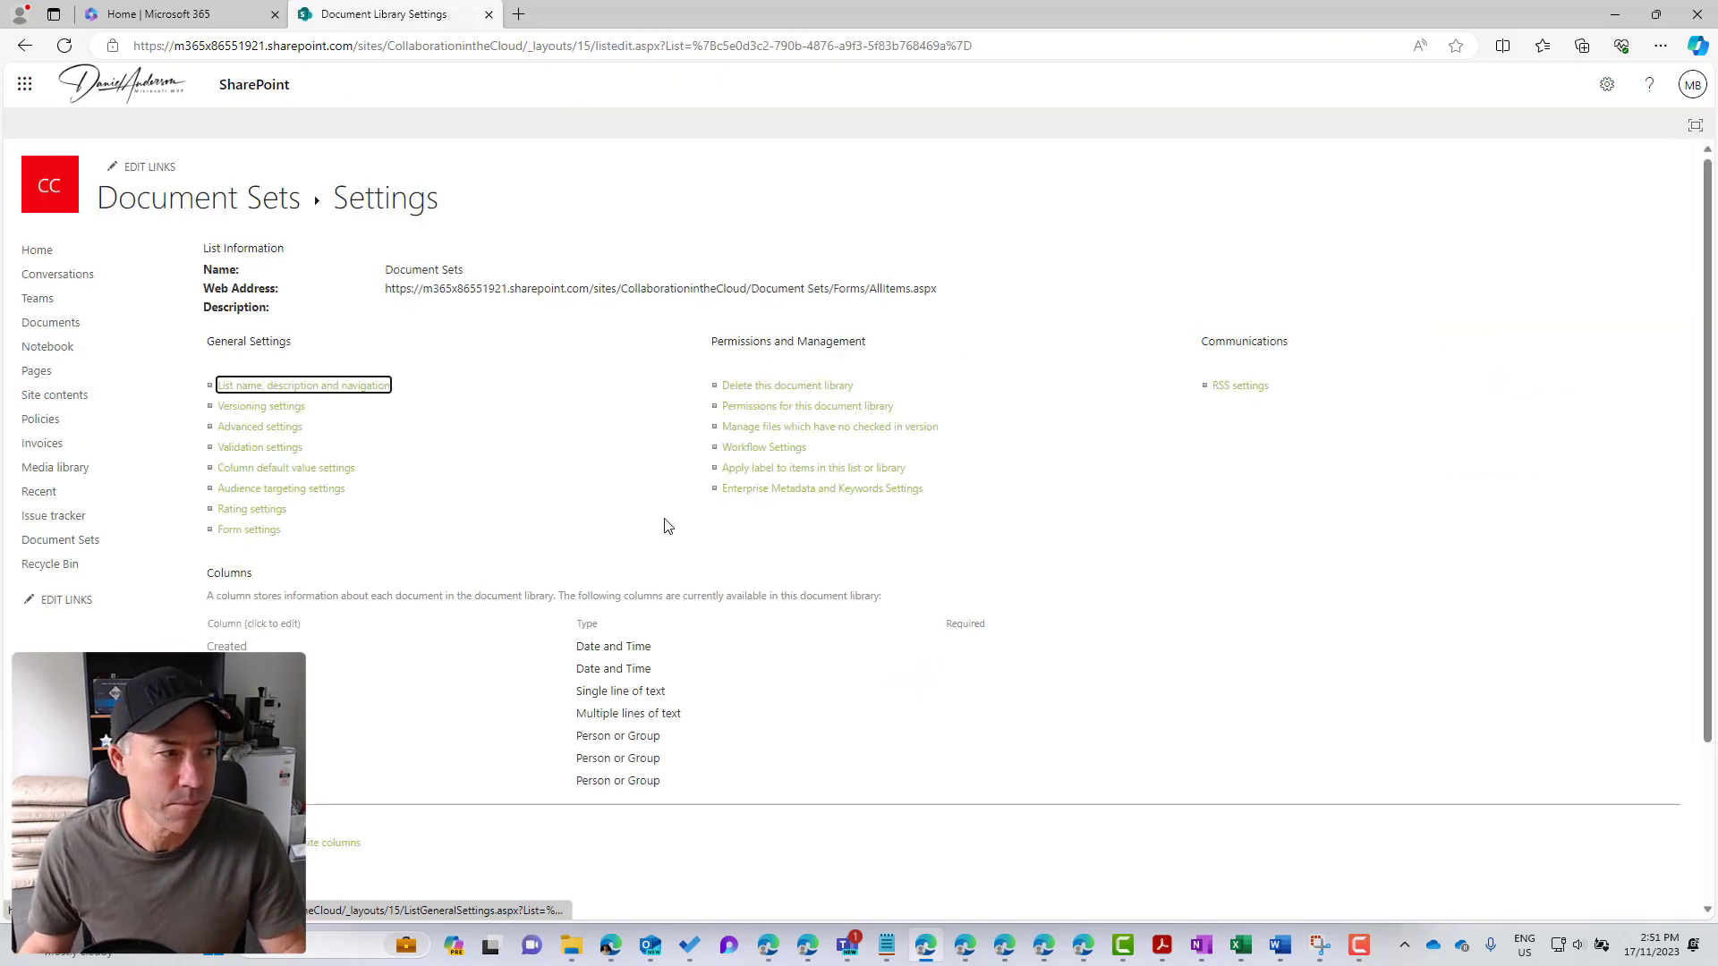
scroll(663, 525, "down", 2)
scroll(286, 314, "up", 2)
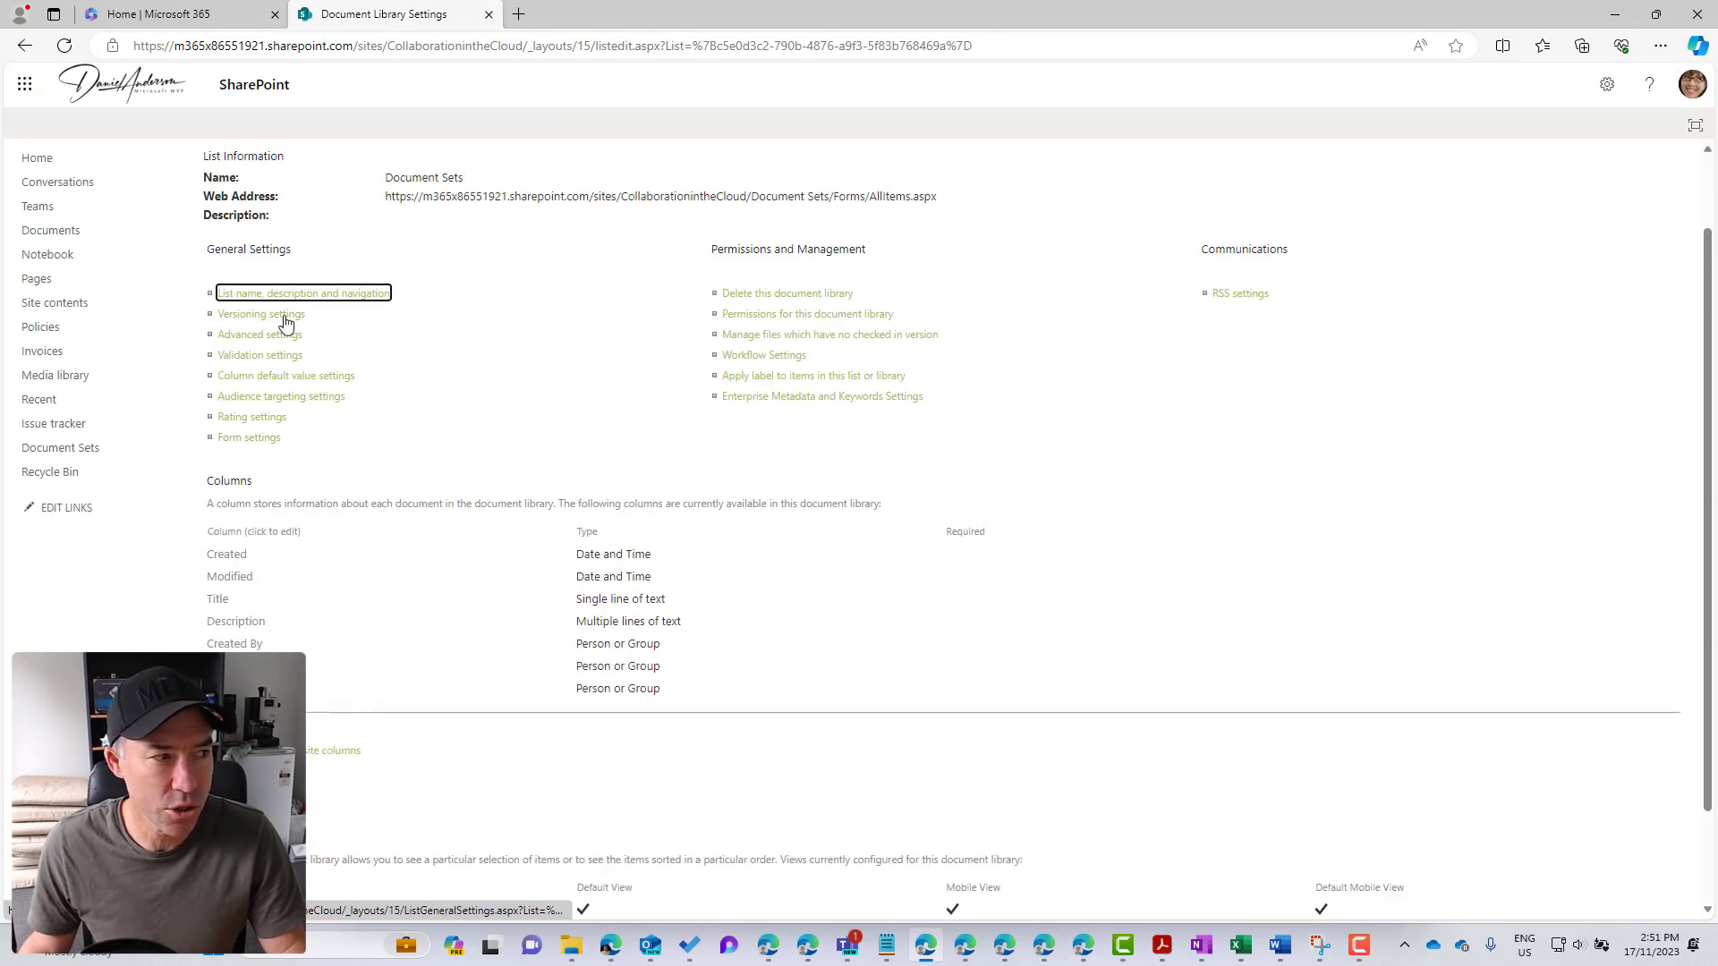
left_click(273, 339)
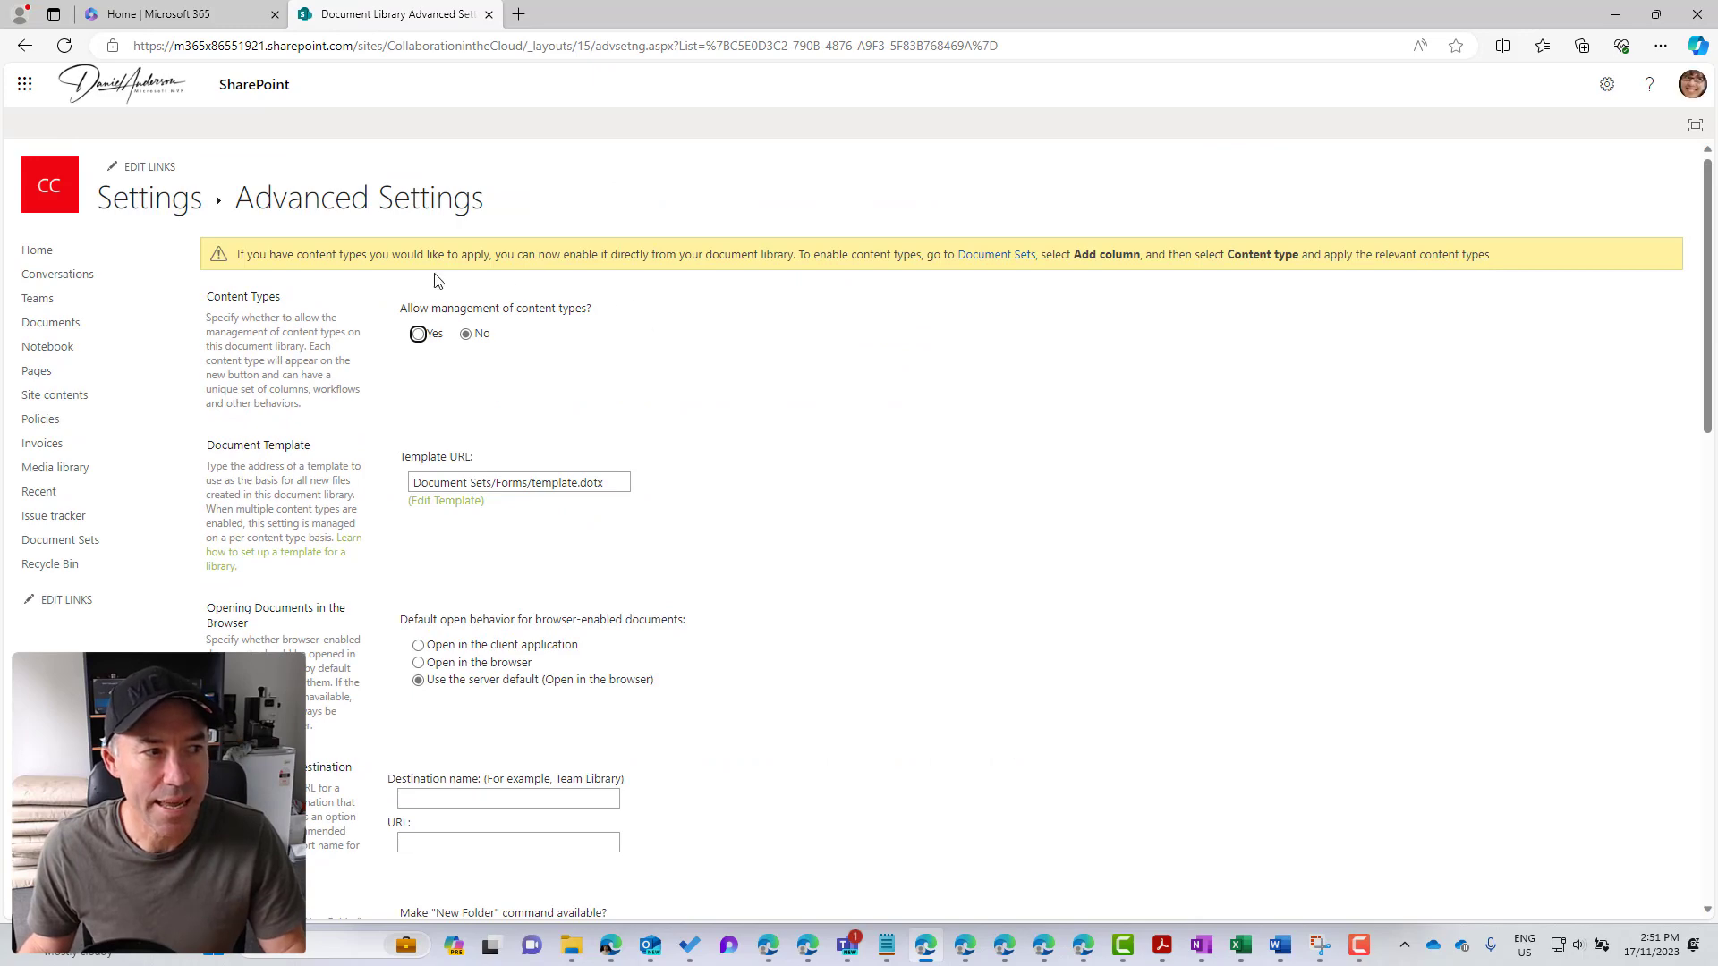
left_click(420, 335)
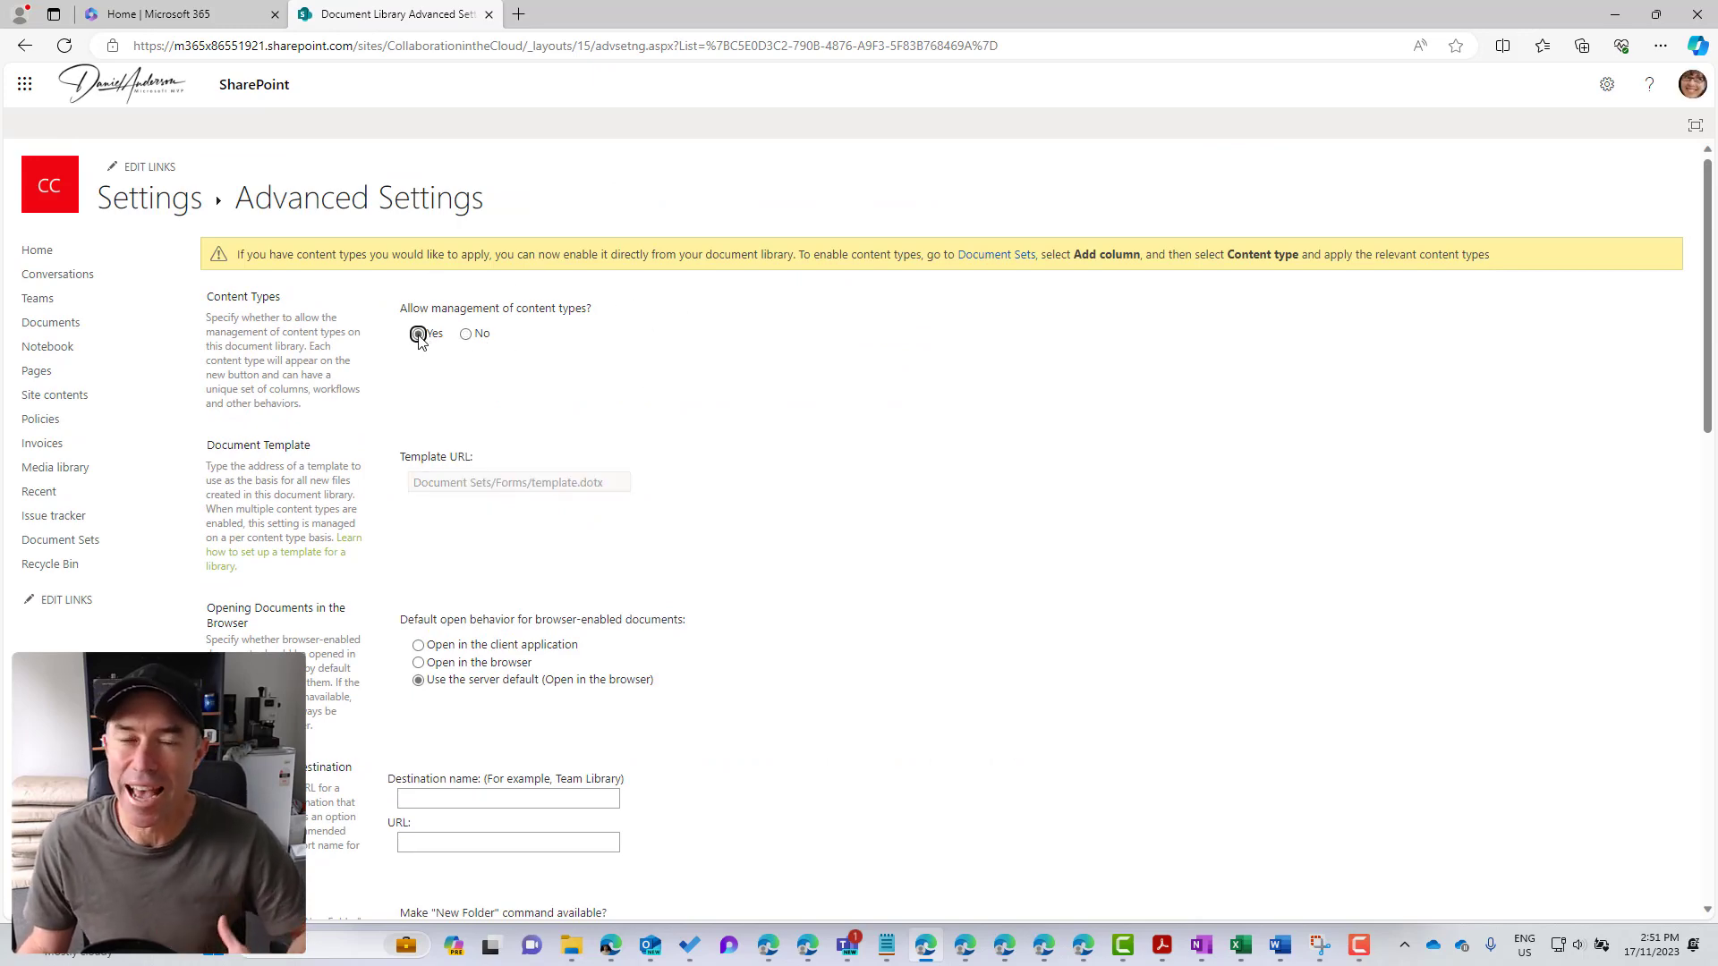
scroll(452, 335, "down", 9)
scroll(454, 334, "down", 5)
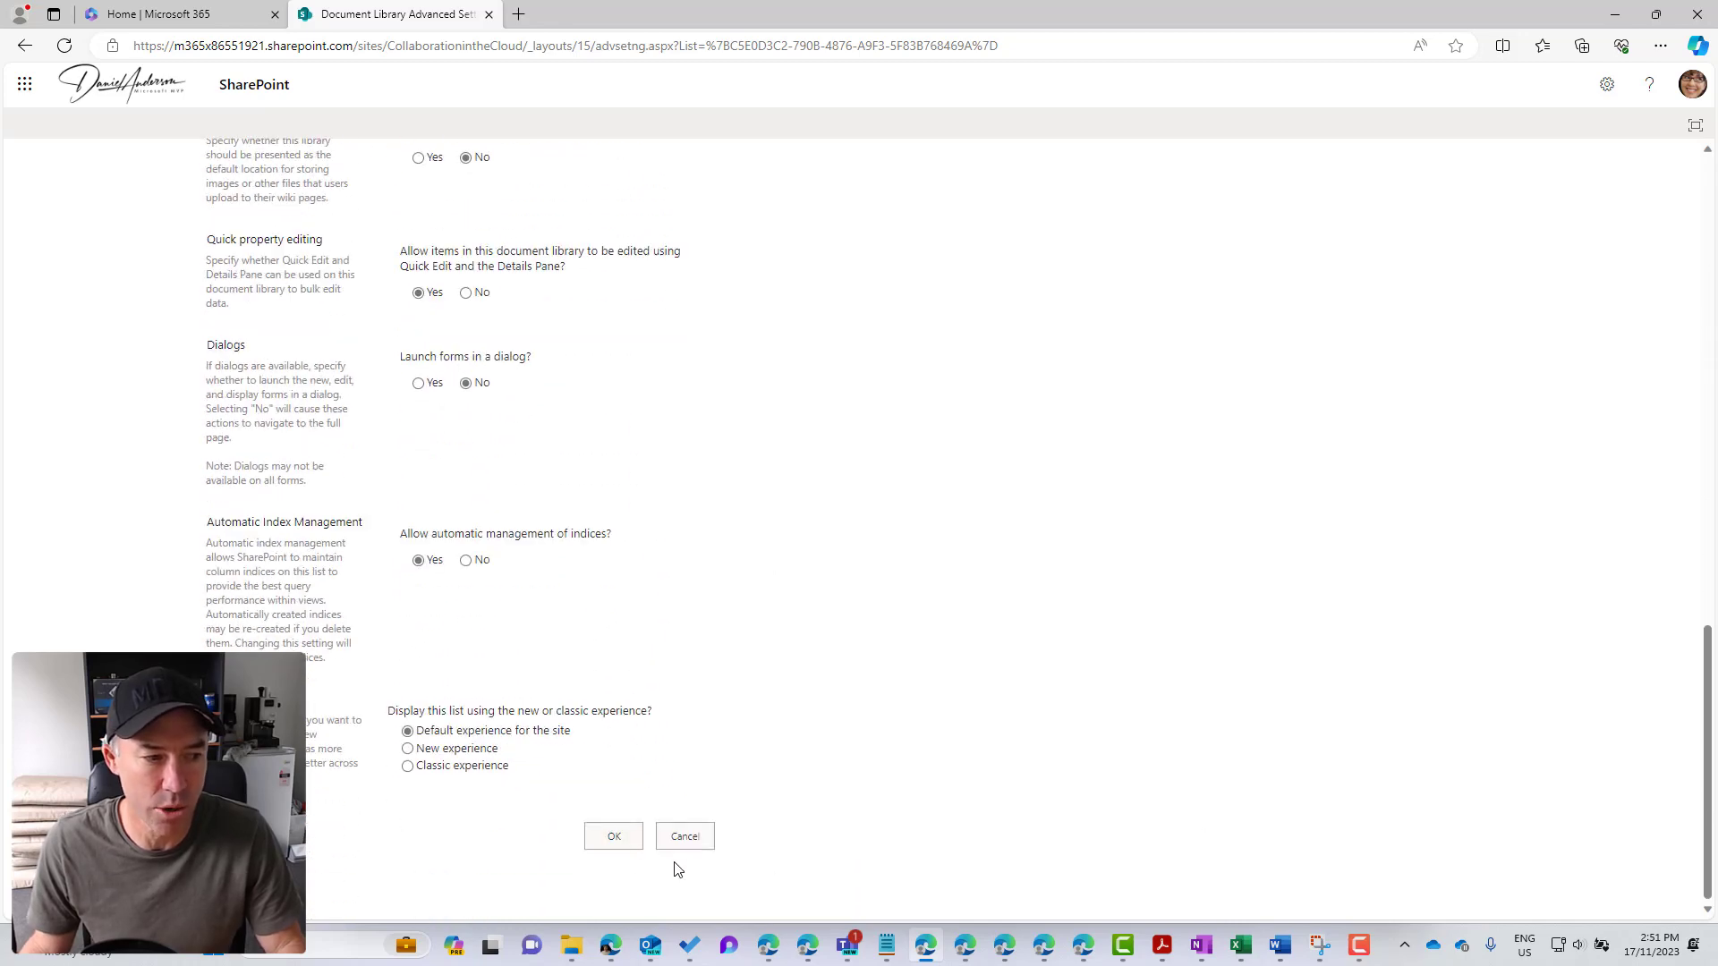
left_click(629, 836)
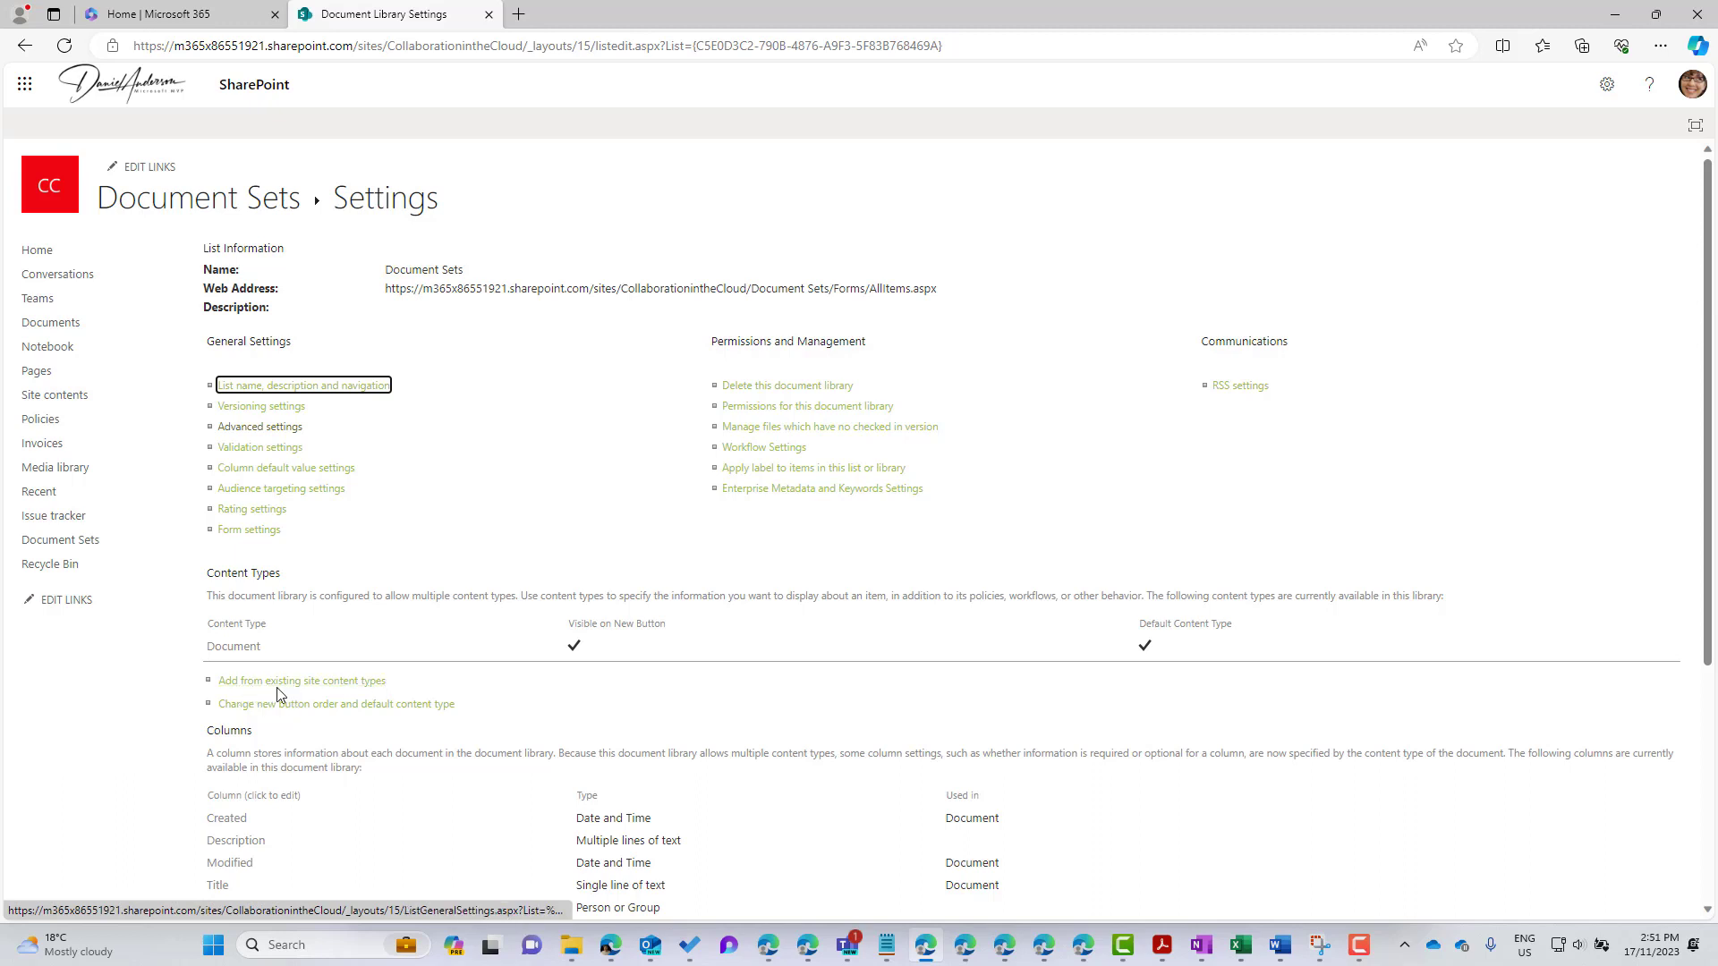
Step: Add the Document Set content type from the Document Set Content Types group to the library
left_click(300, 687)
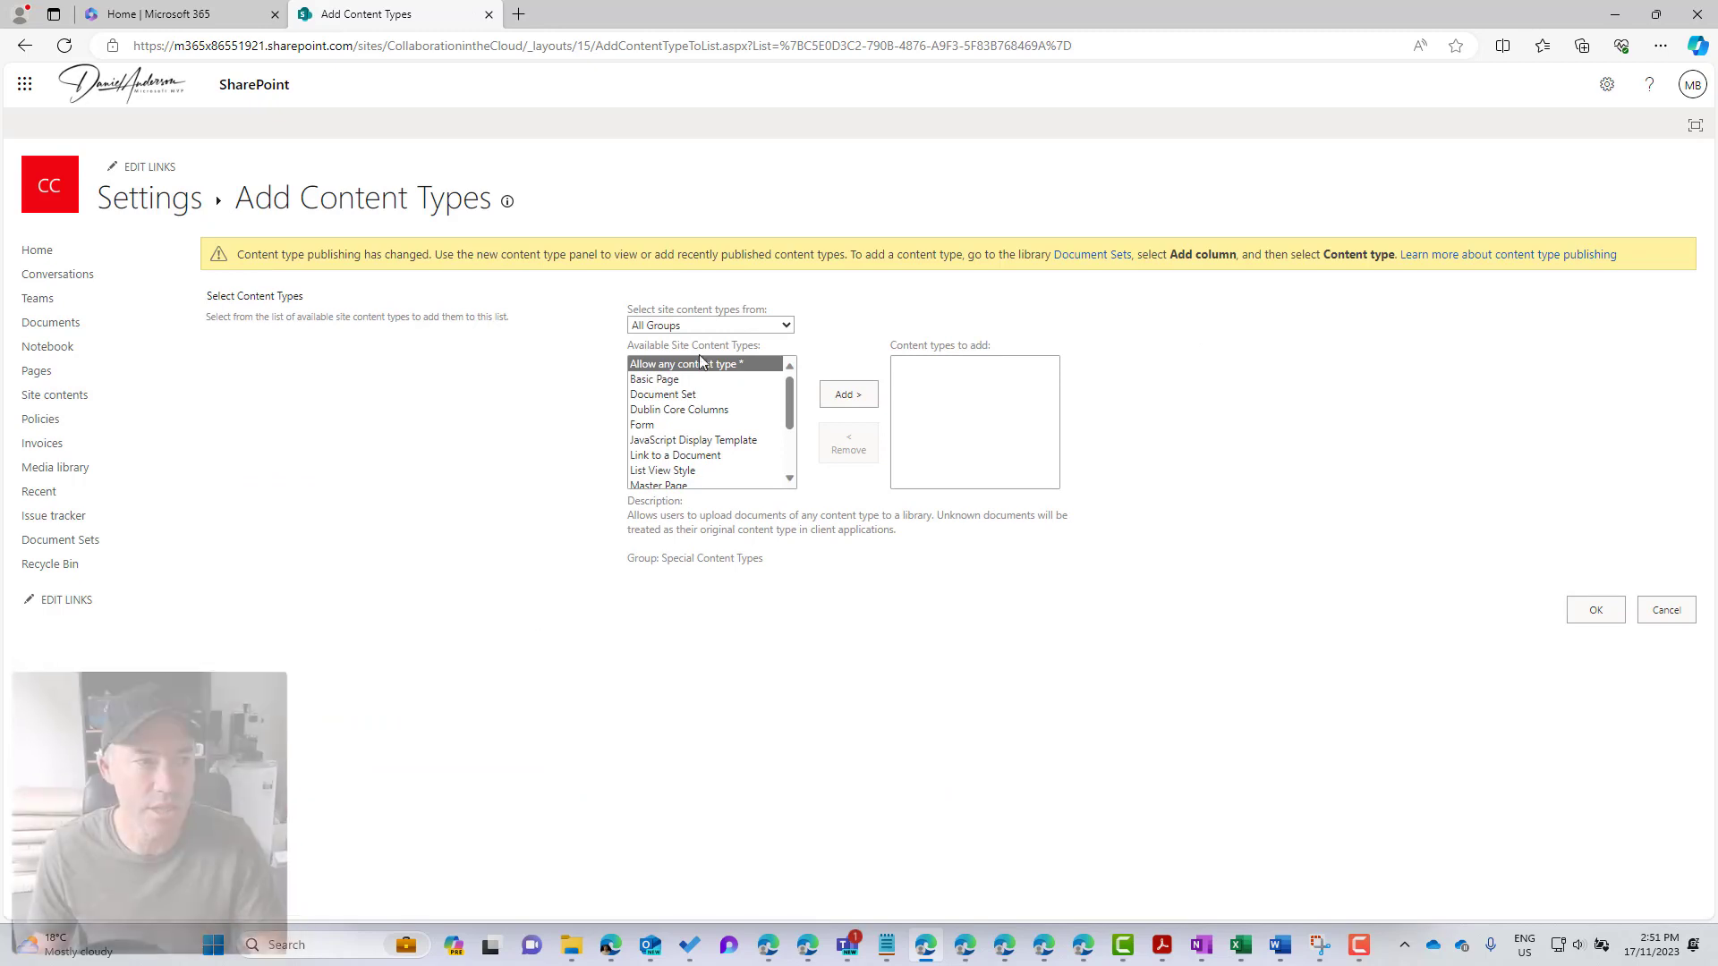
left_click(699, 325)
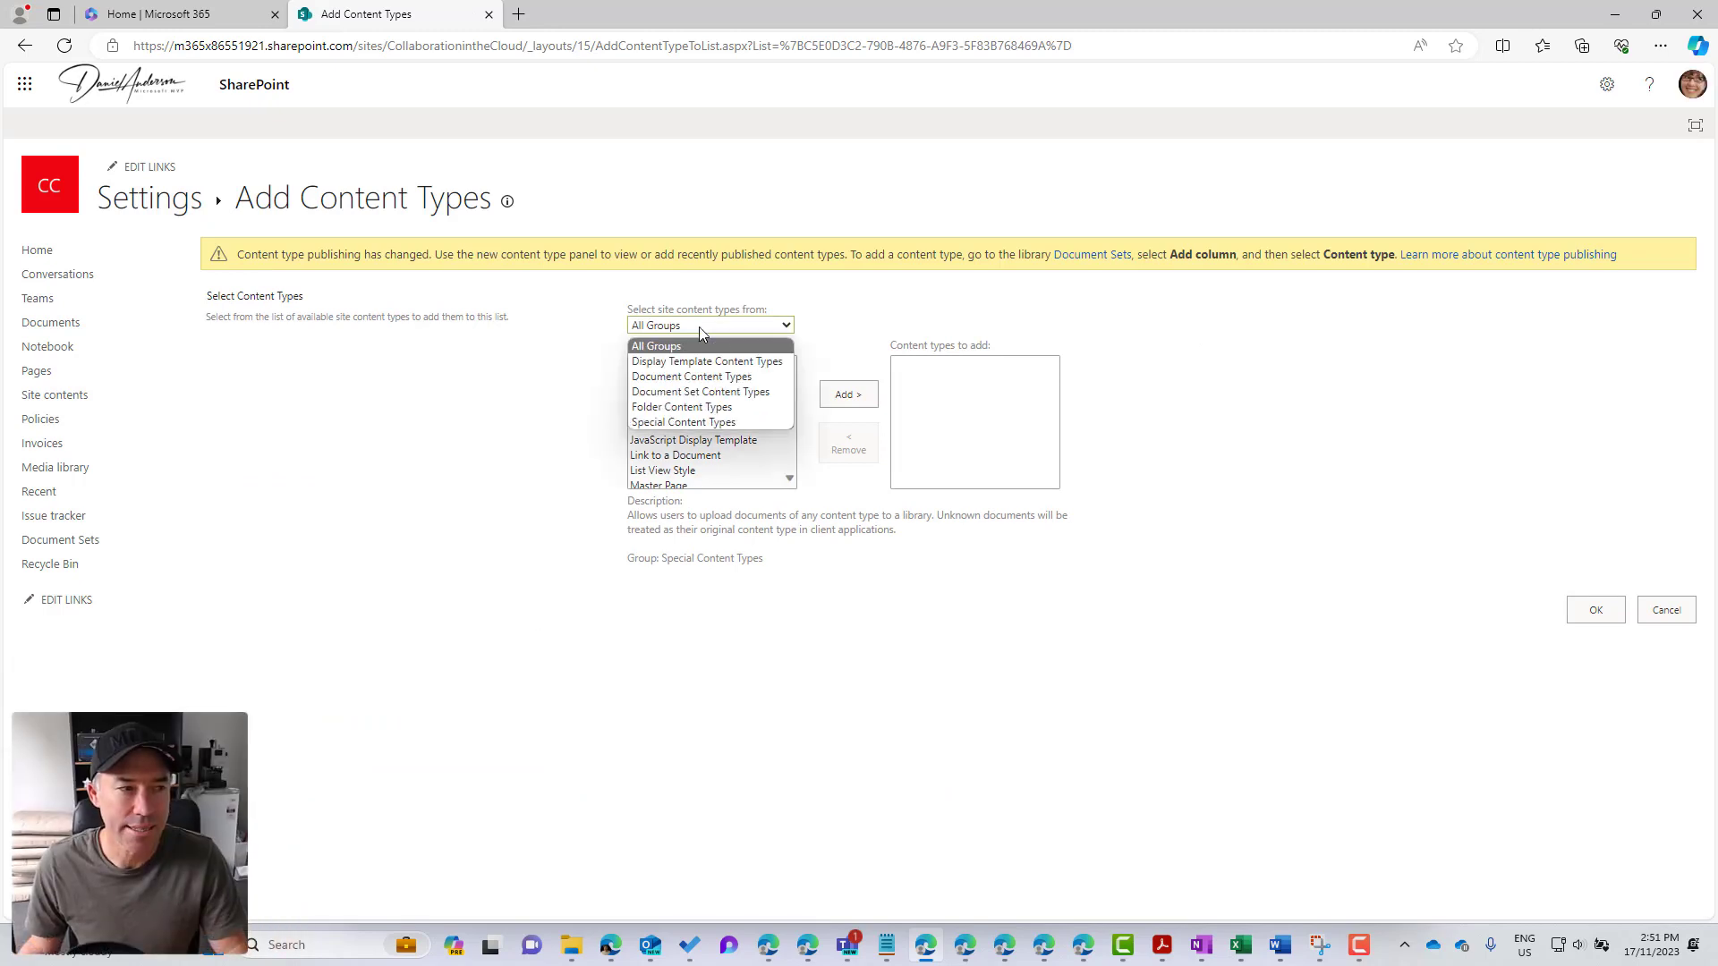
left_click(679, 400)
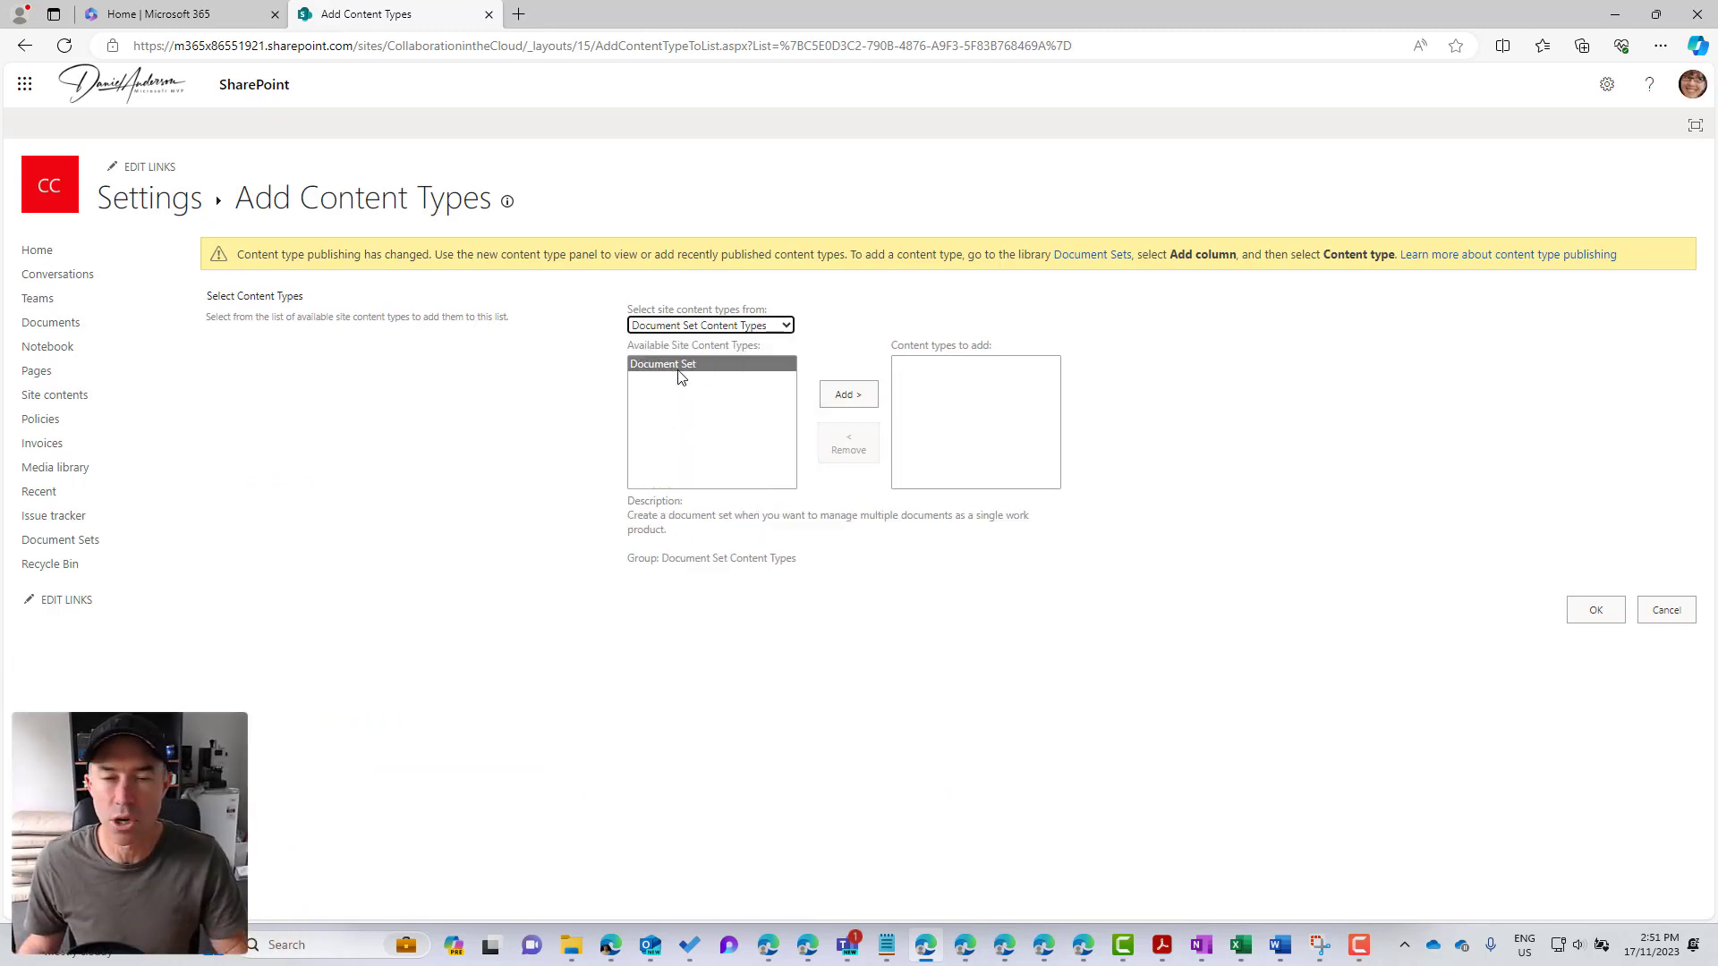
left_click(848, 396)
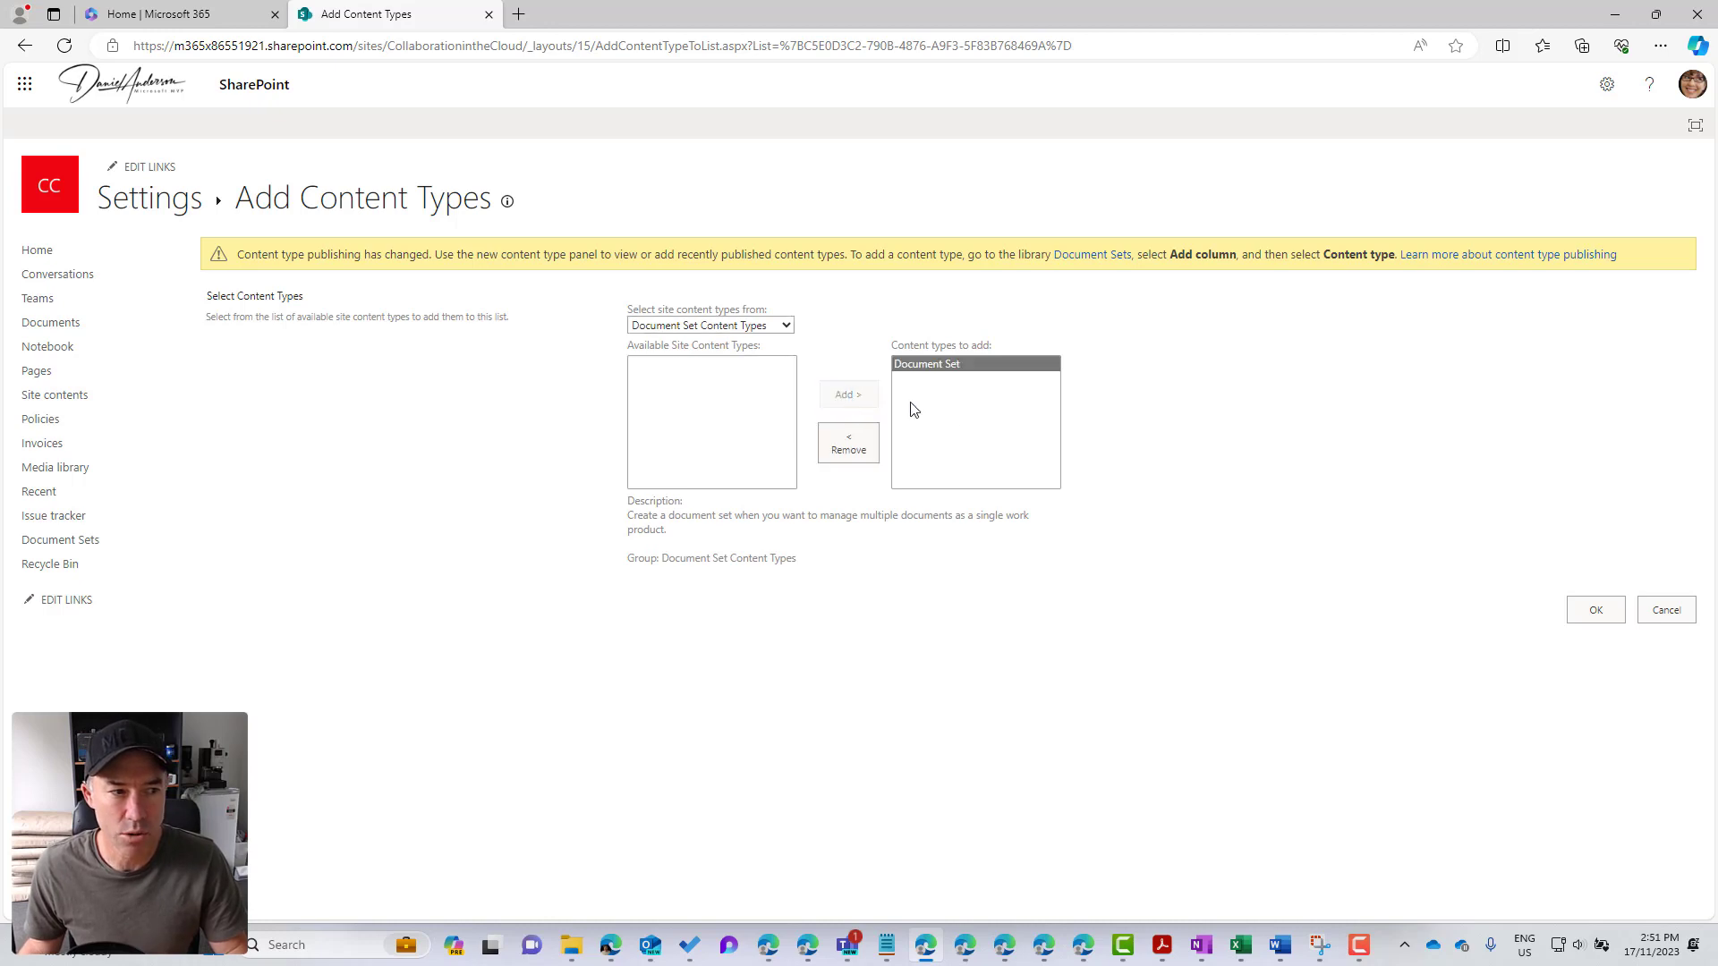
left_click(1597, 611)
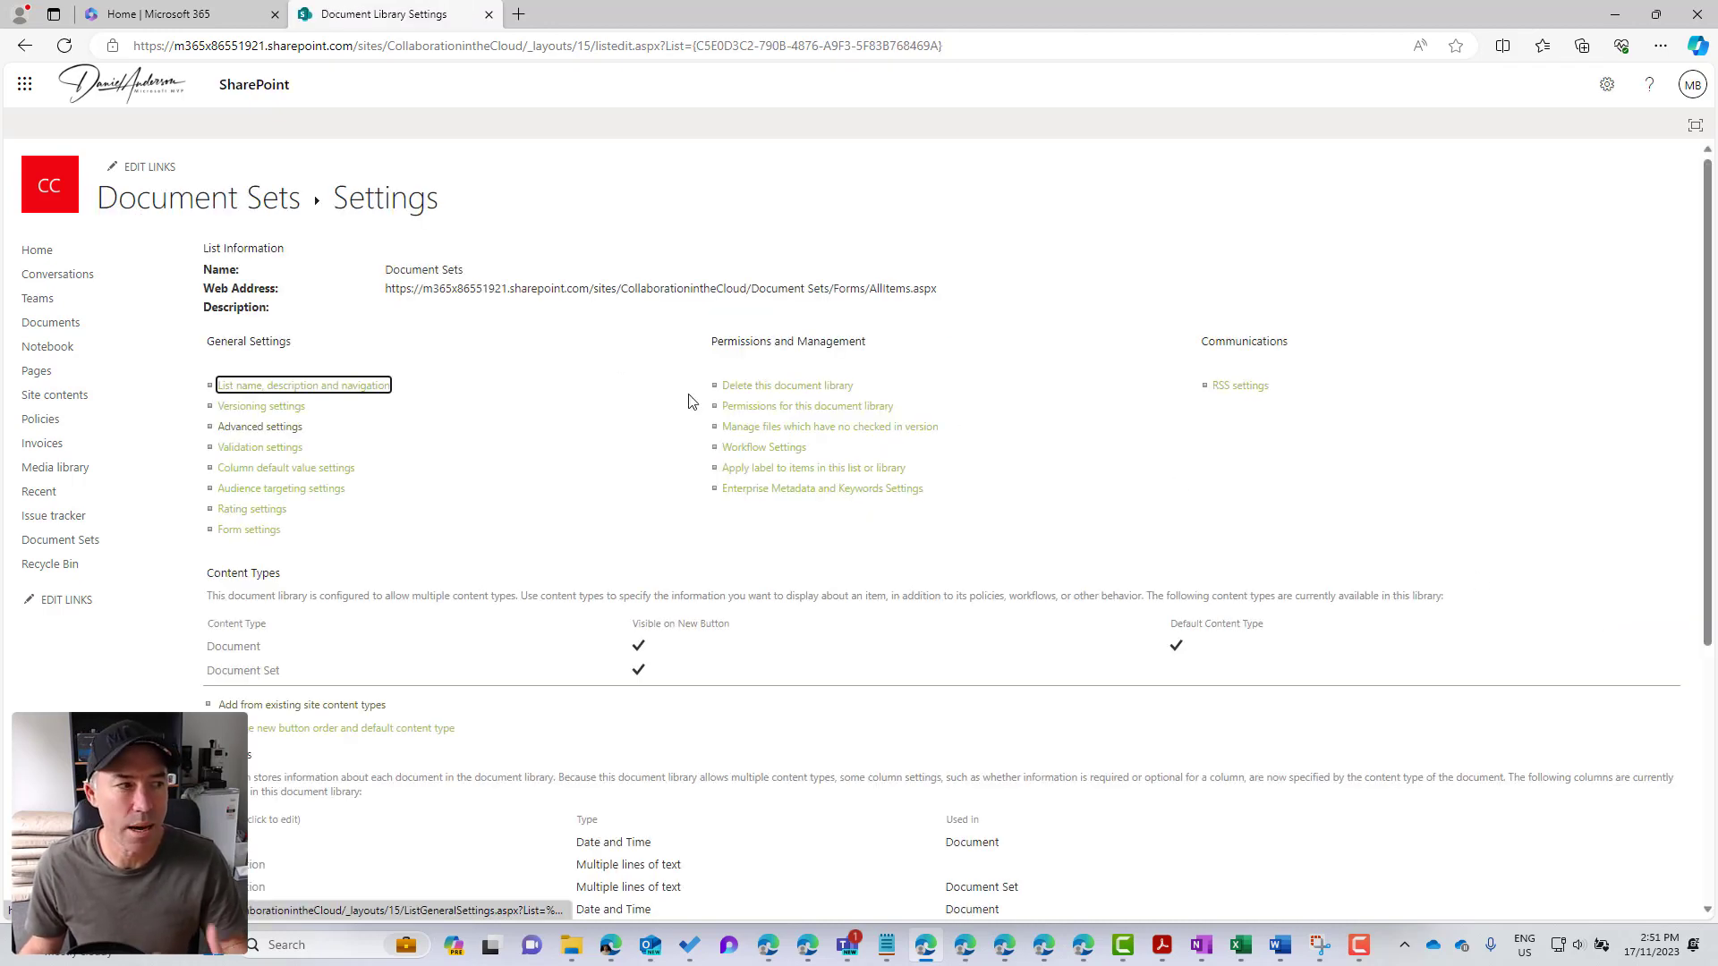
Step: Return to the Document Sets library and save its New menu with only Document and Document Set enabled
left_click(251, 194)
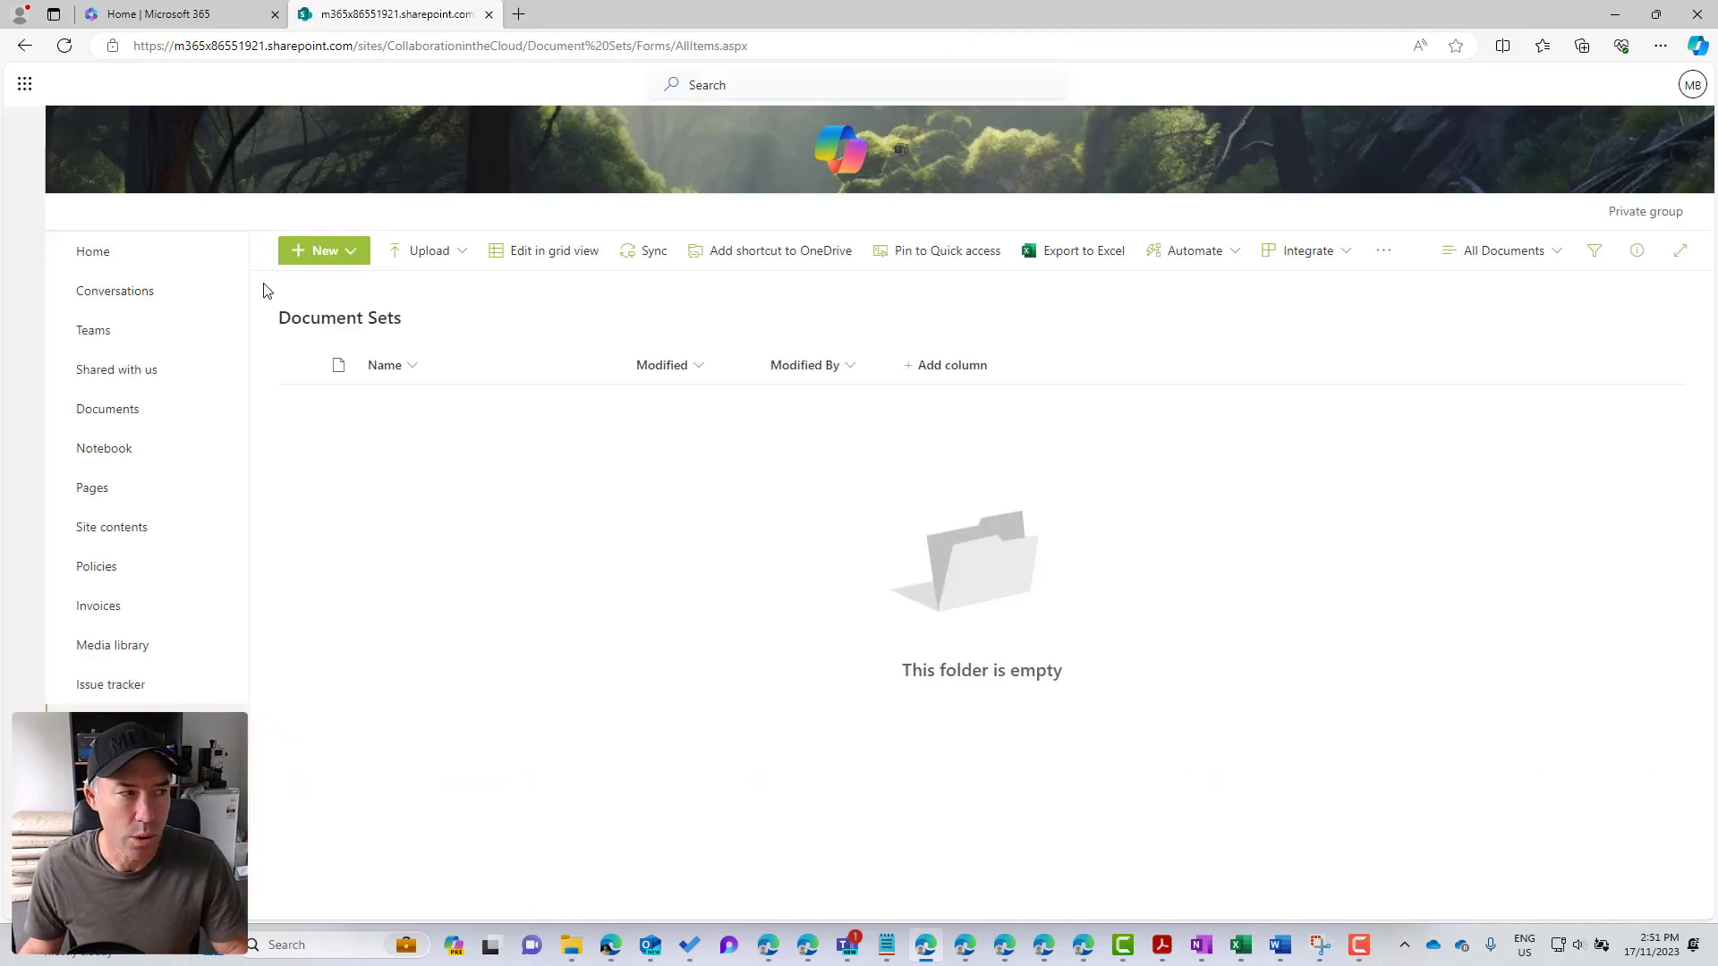
left_click(348, 260)
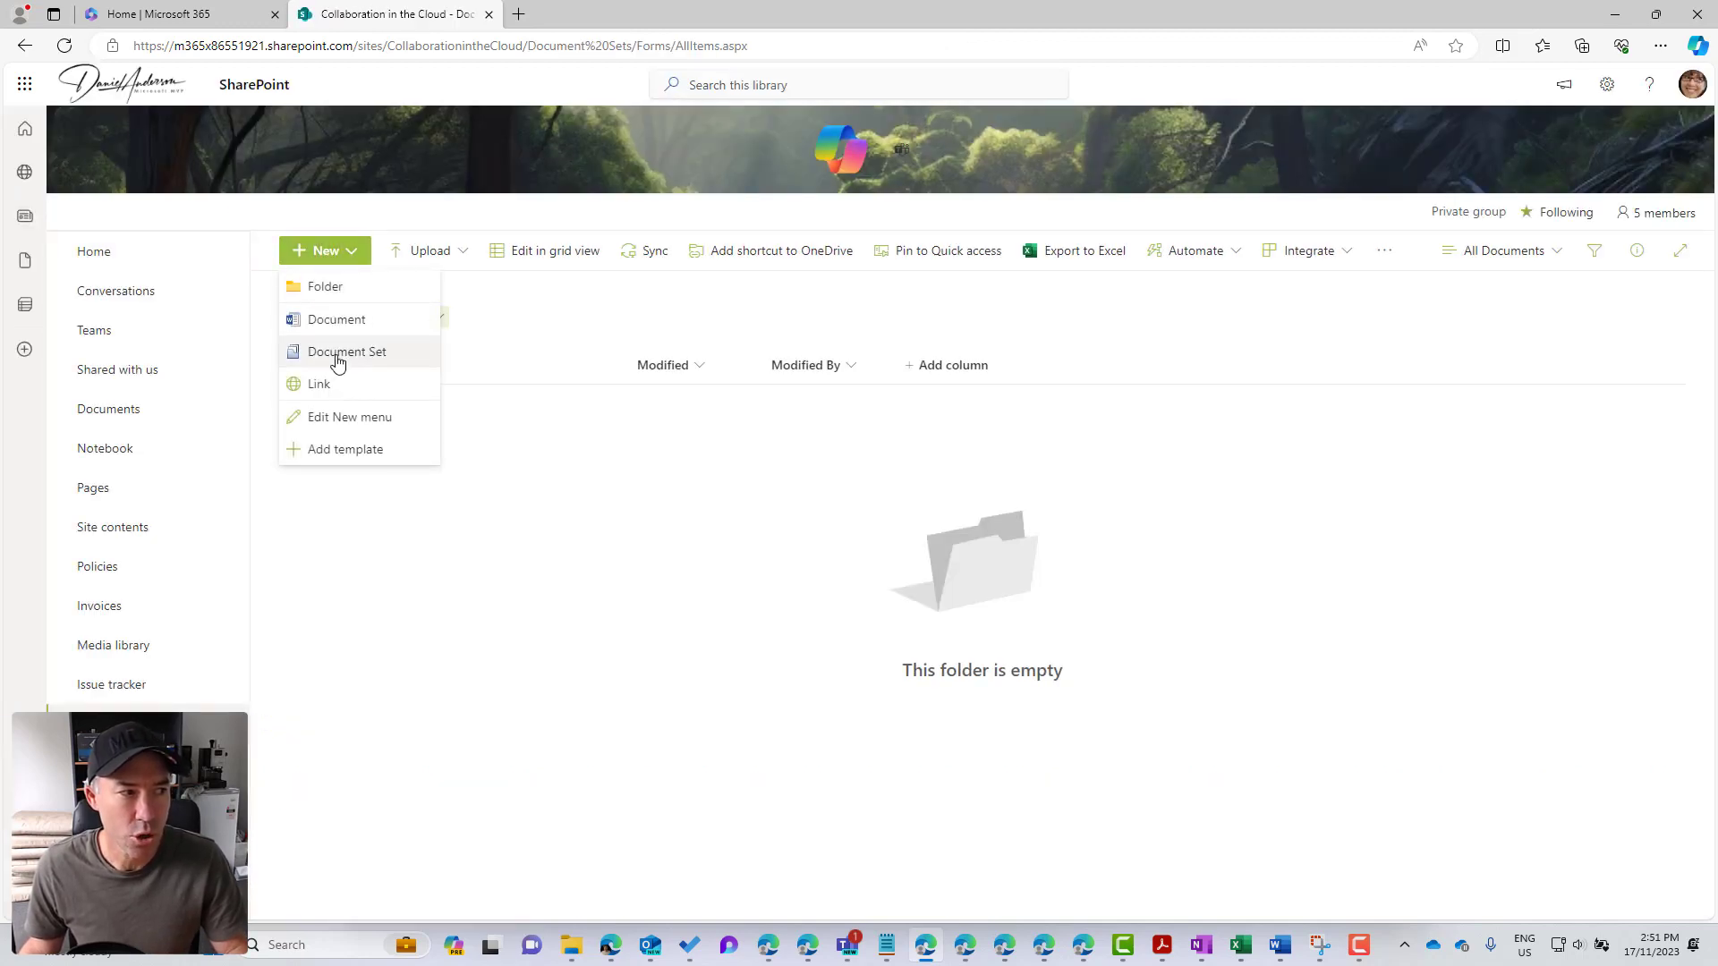
left_click(338, 417)
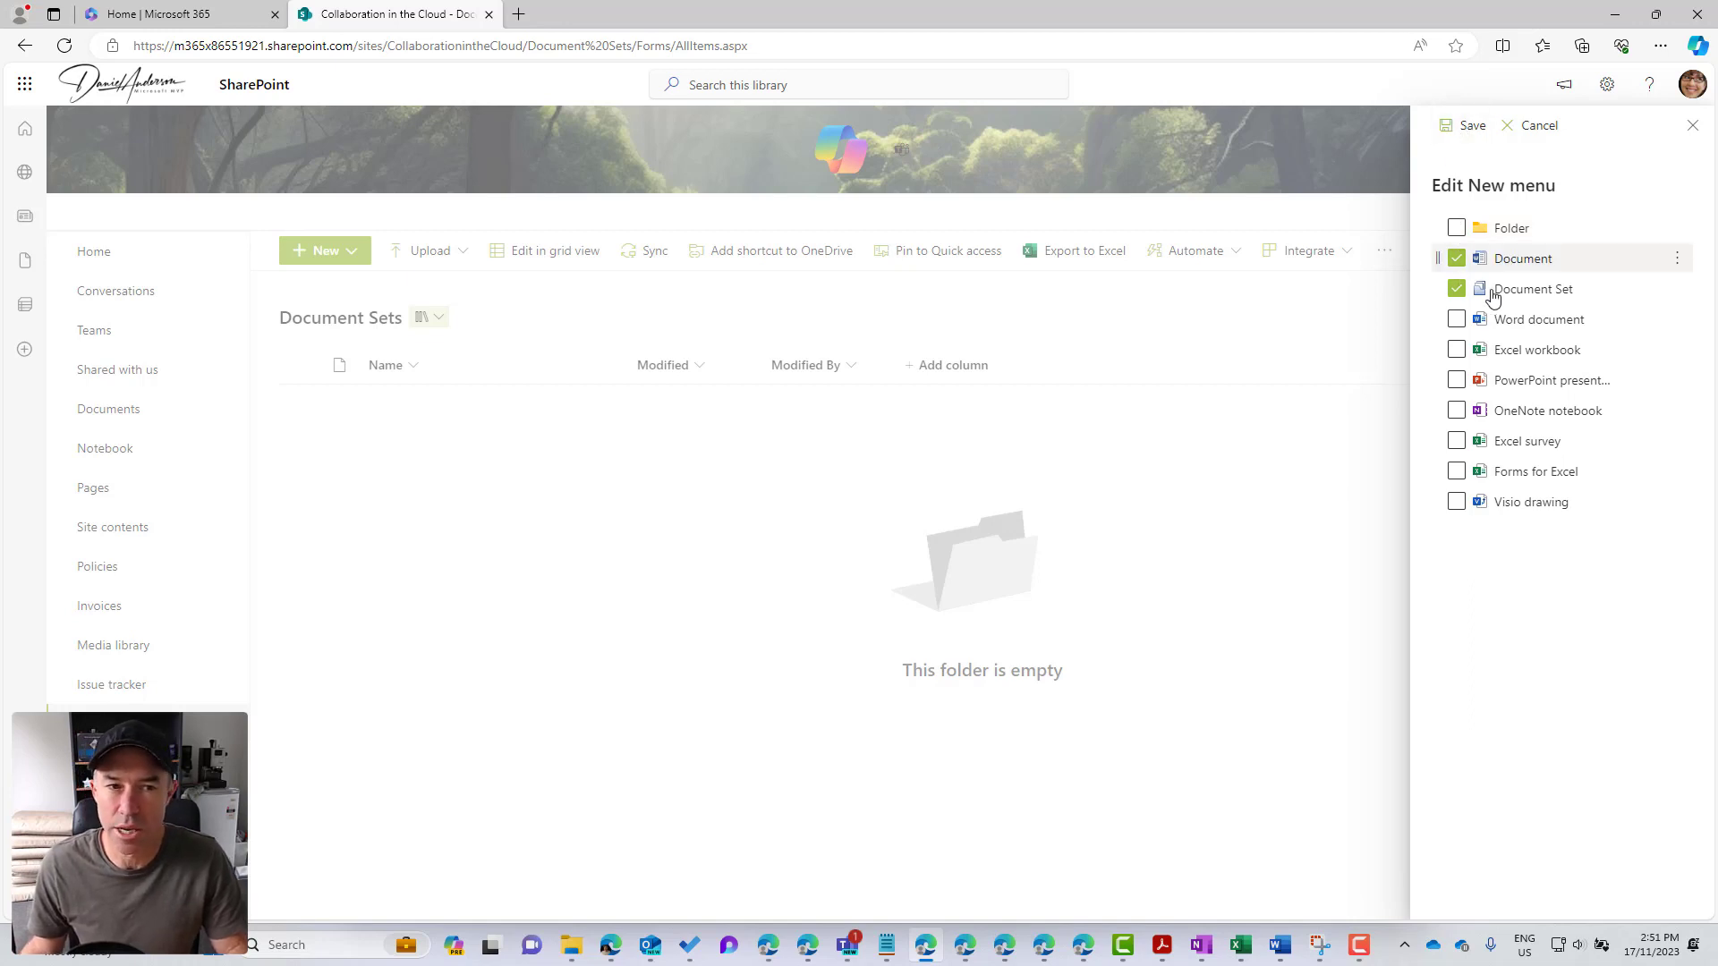
left_click(1465, 127)
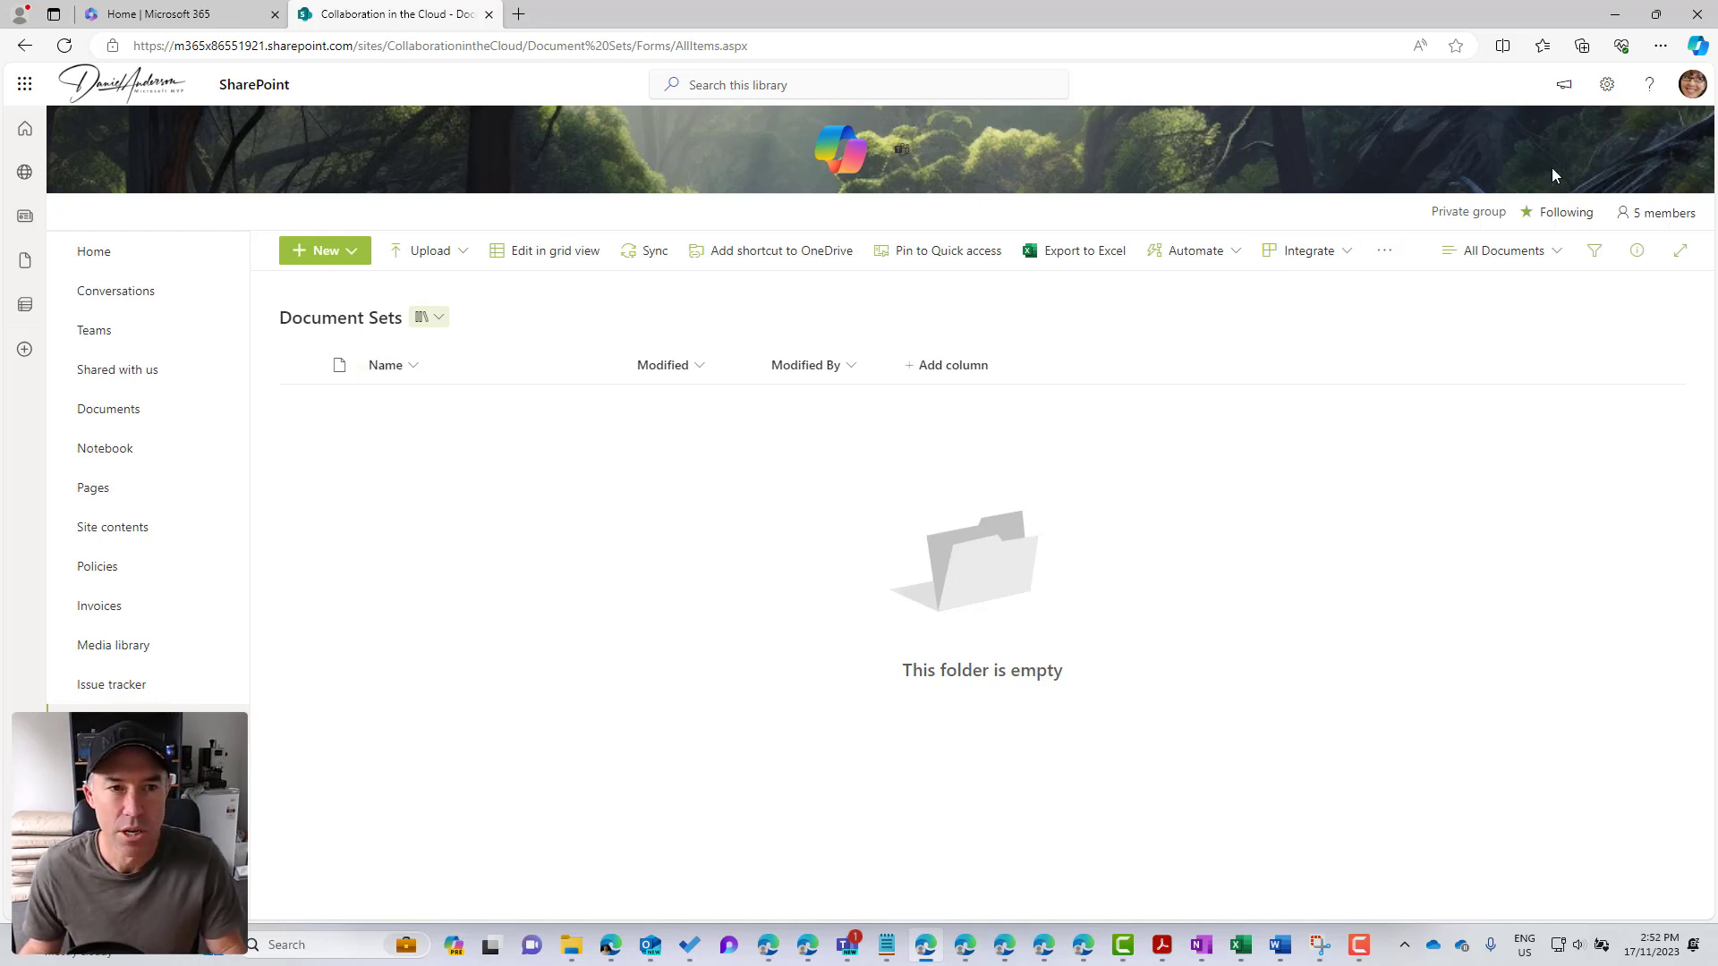
Step: Start a new site column from the site settings, with the Choice type and the name Department
left_click(1608, 89)
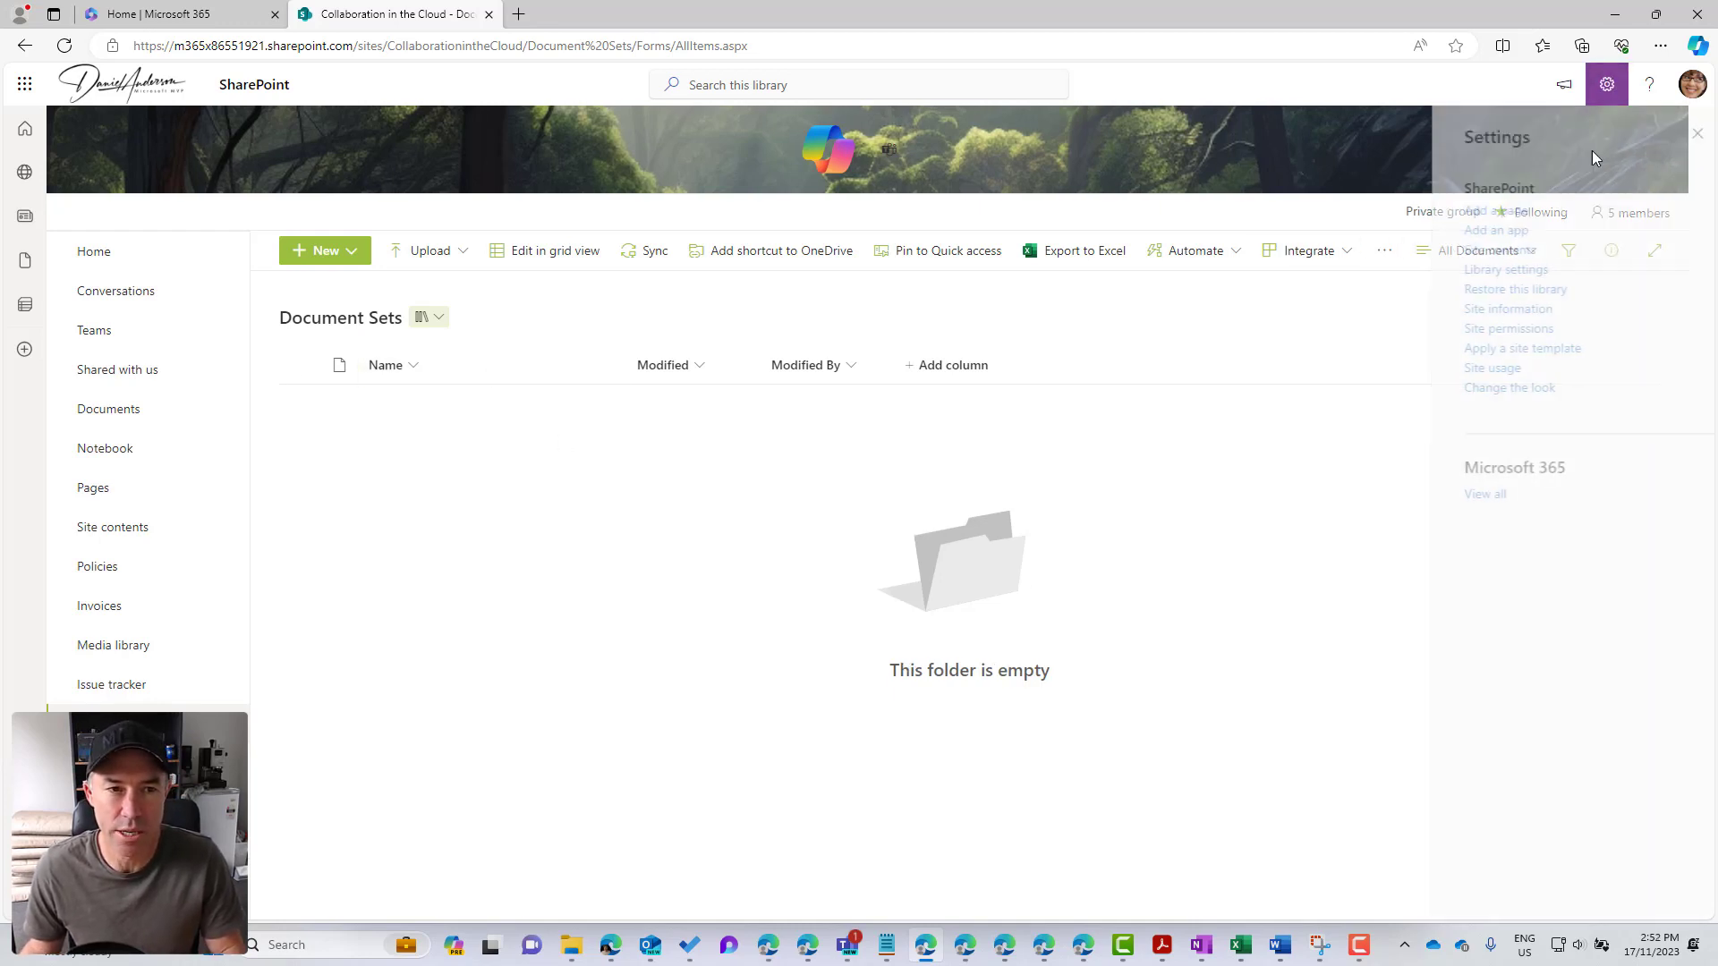
left_click(1481, 273)
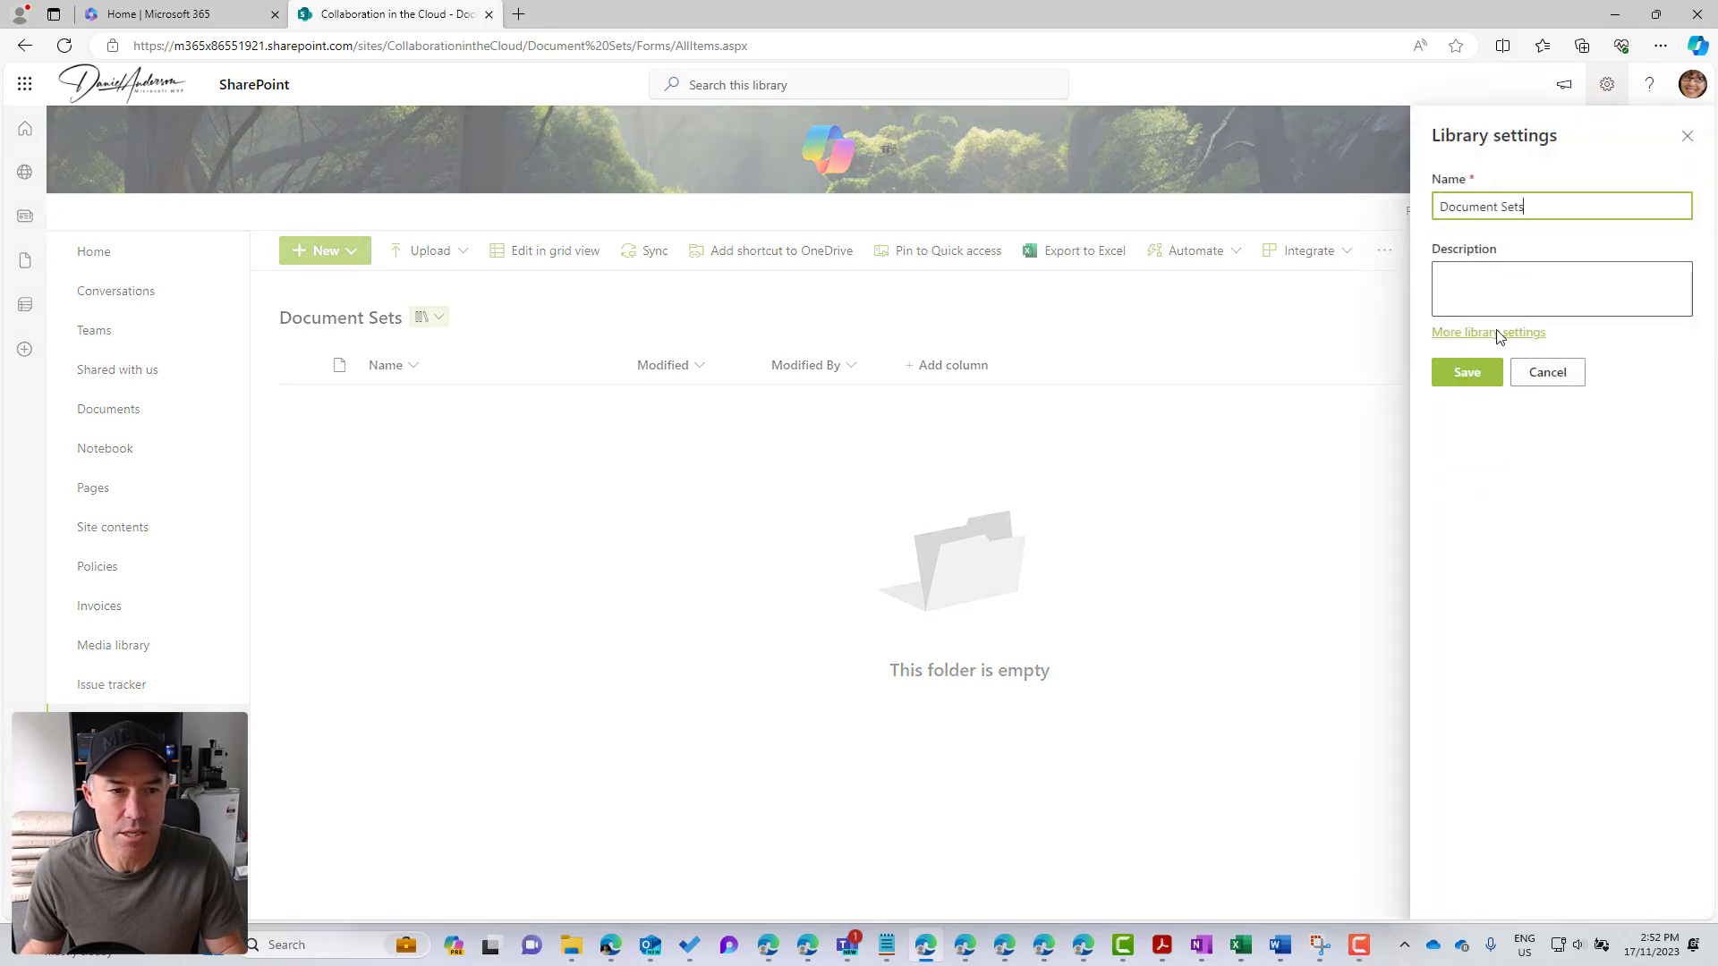
left_click(1497, 334)
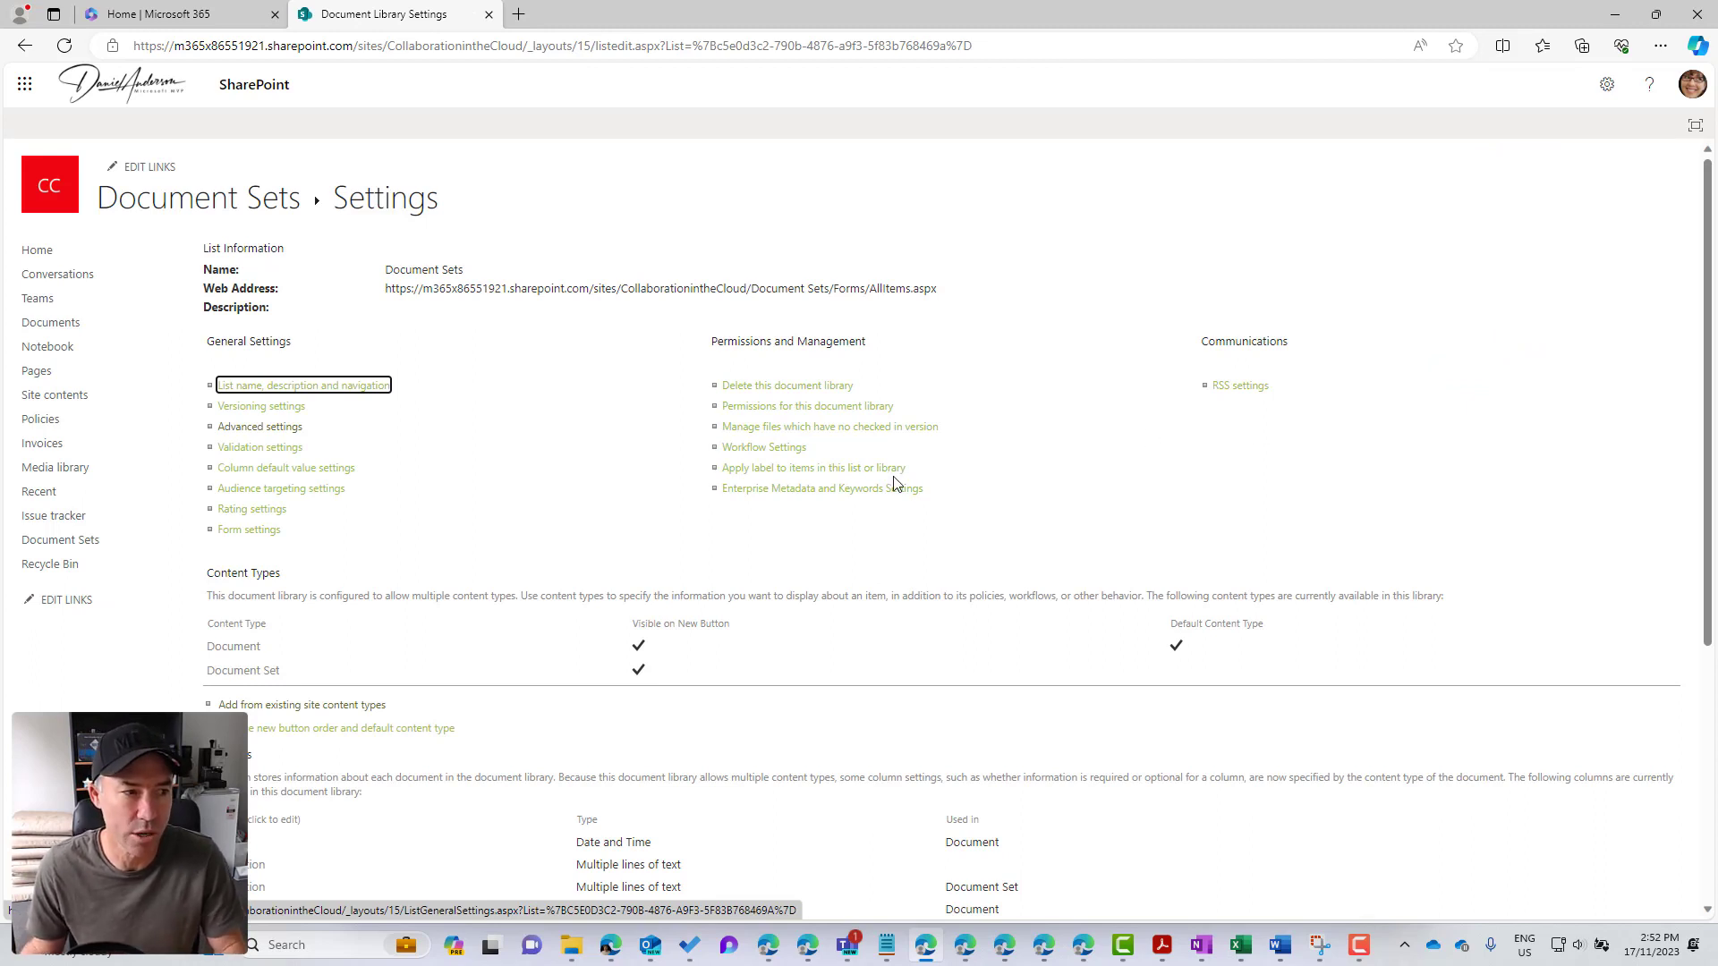
left_click(1607, 84)
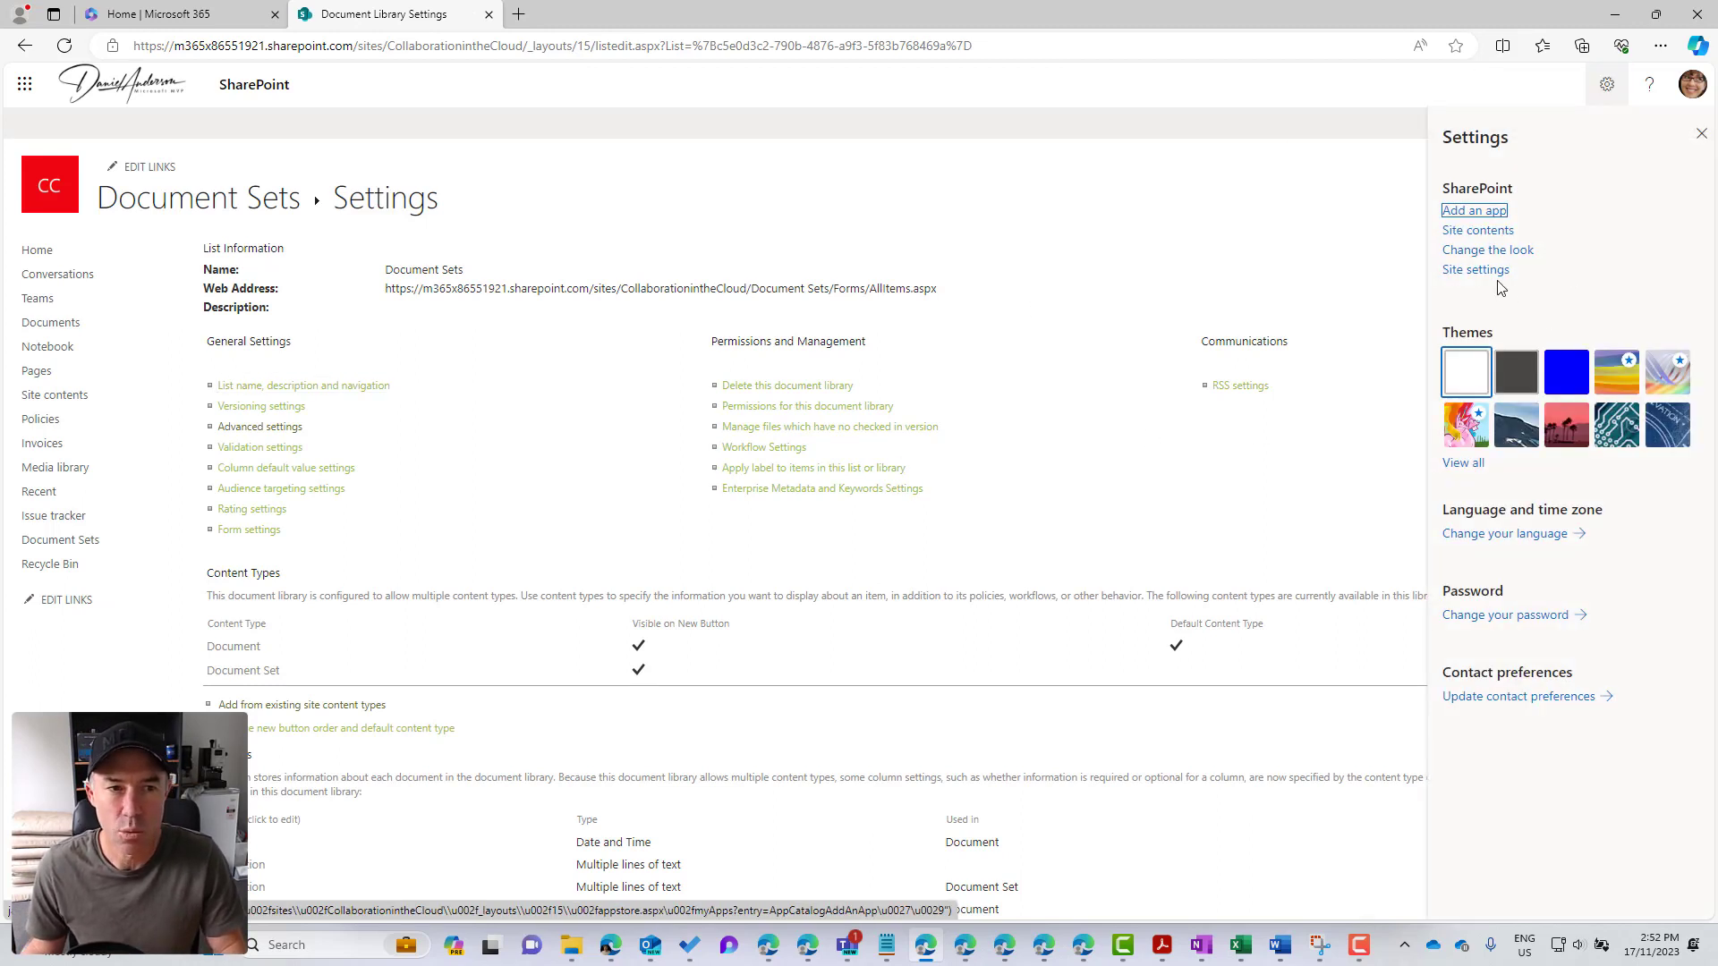
left_click(1493, 271)
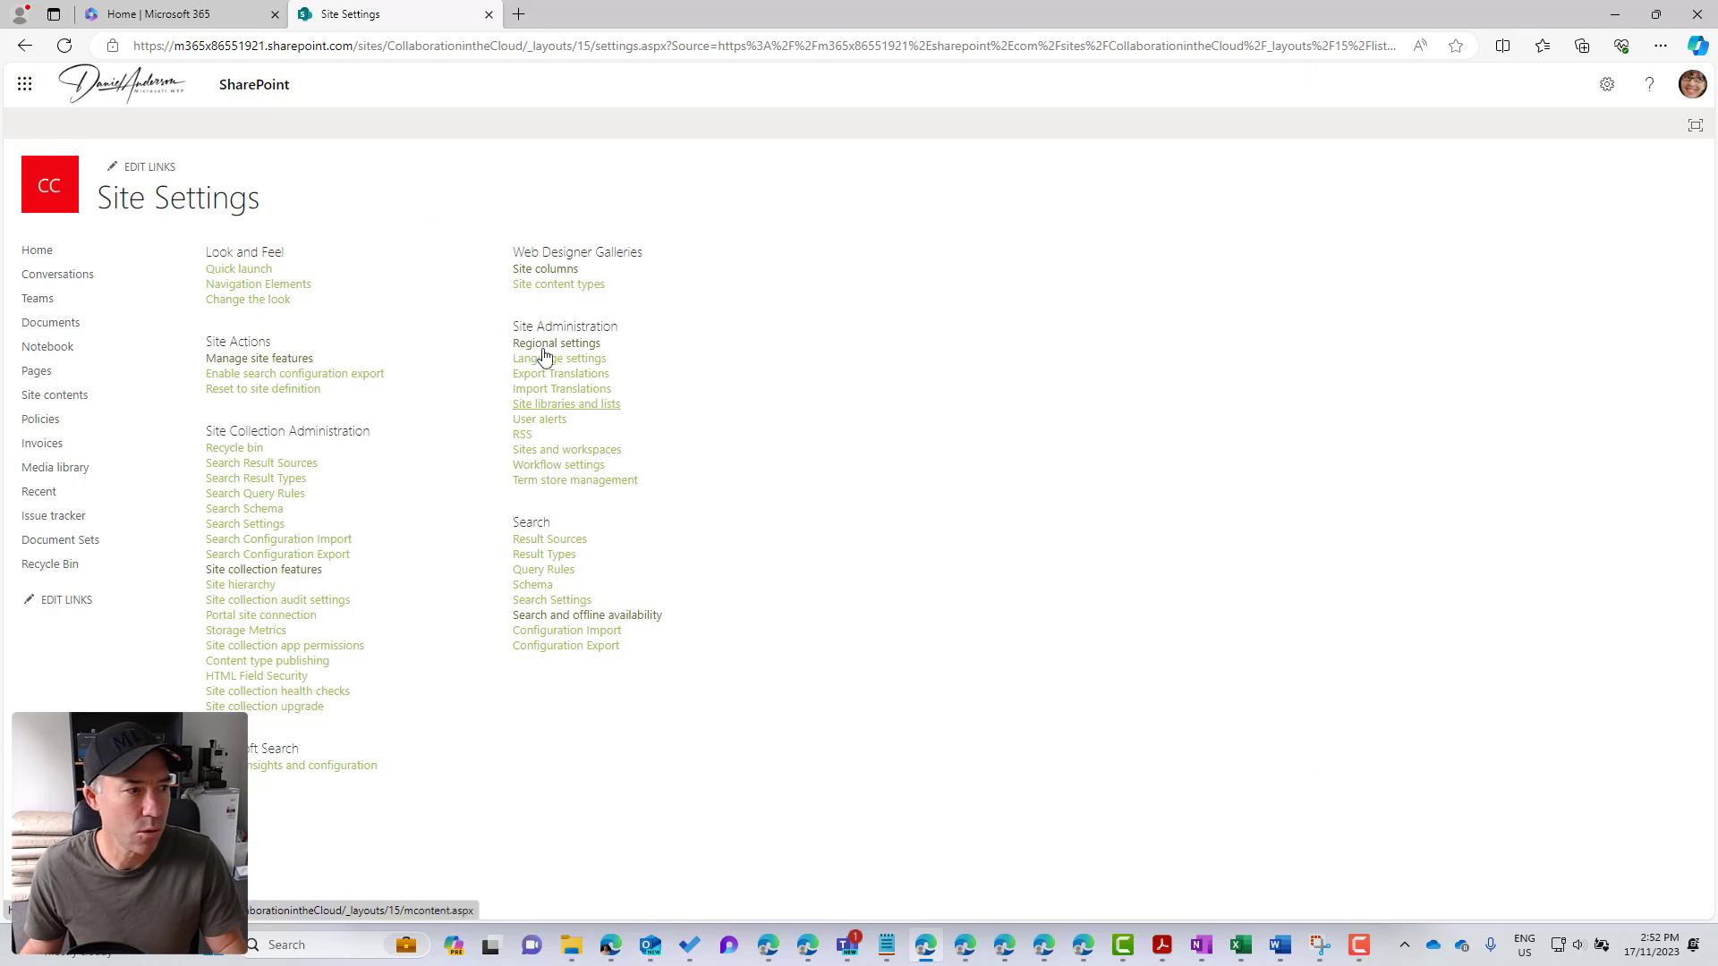
left_click(567, 273)
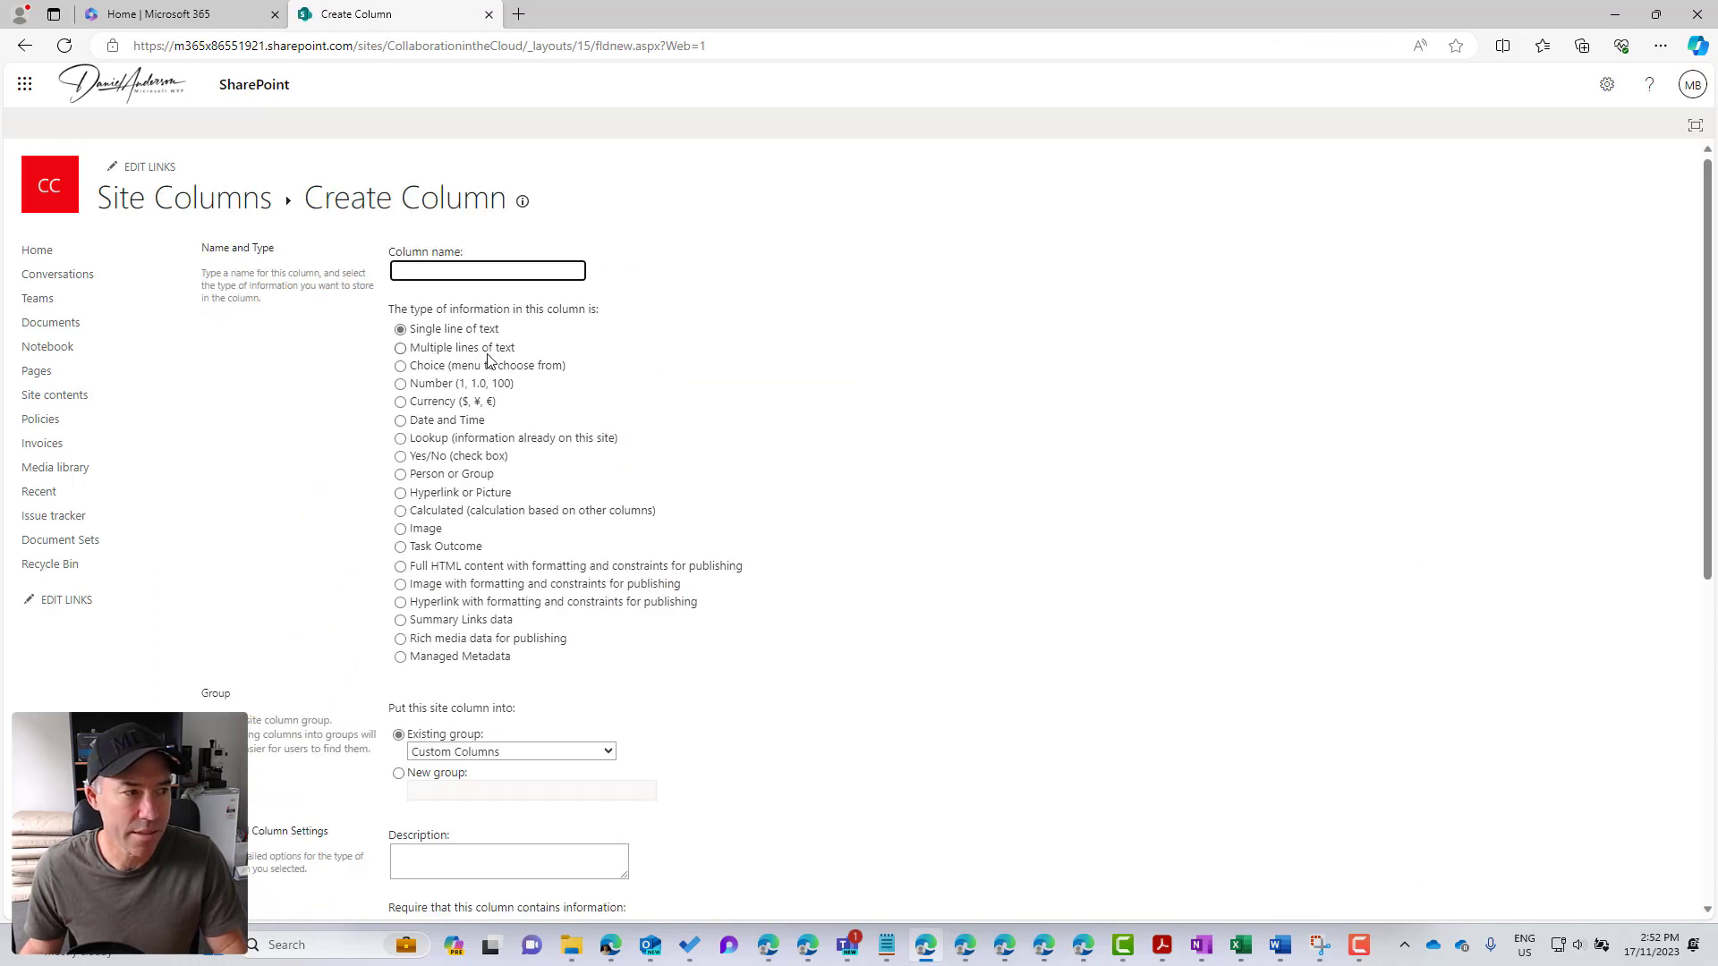
left_click(474, 366)
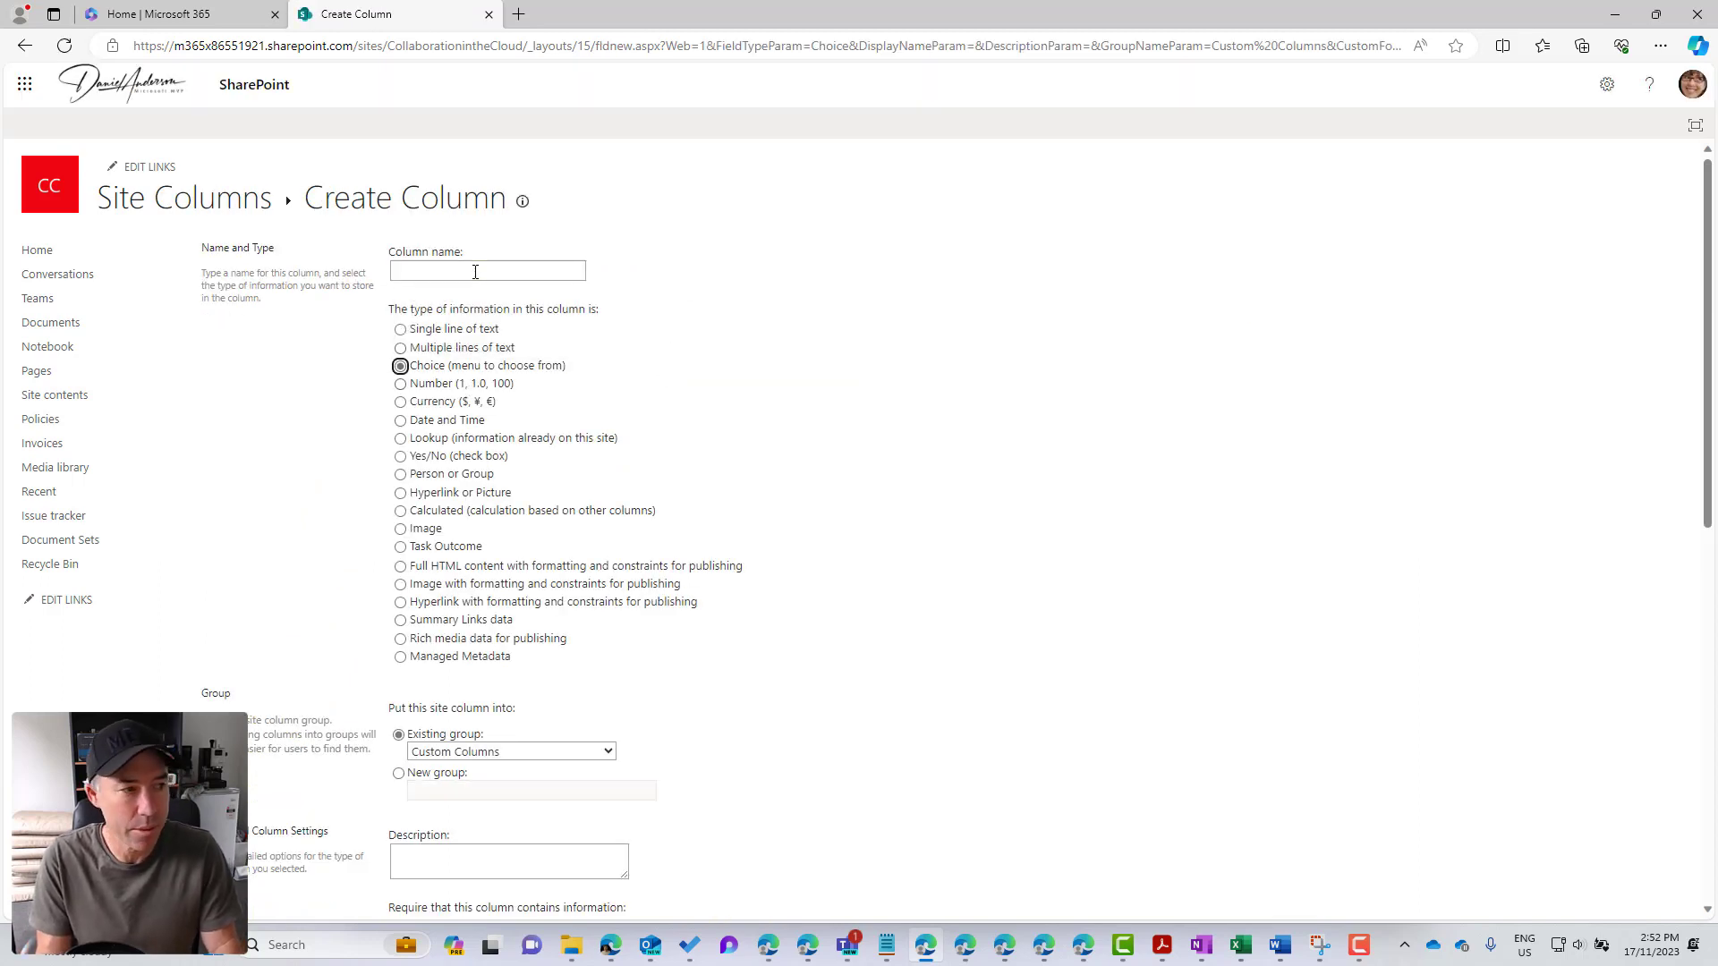
left_click(475, 272)
type("Department")
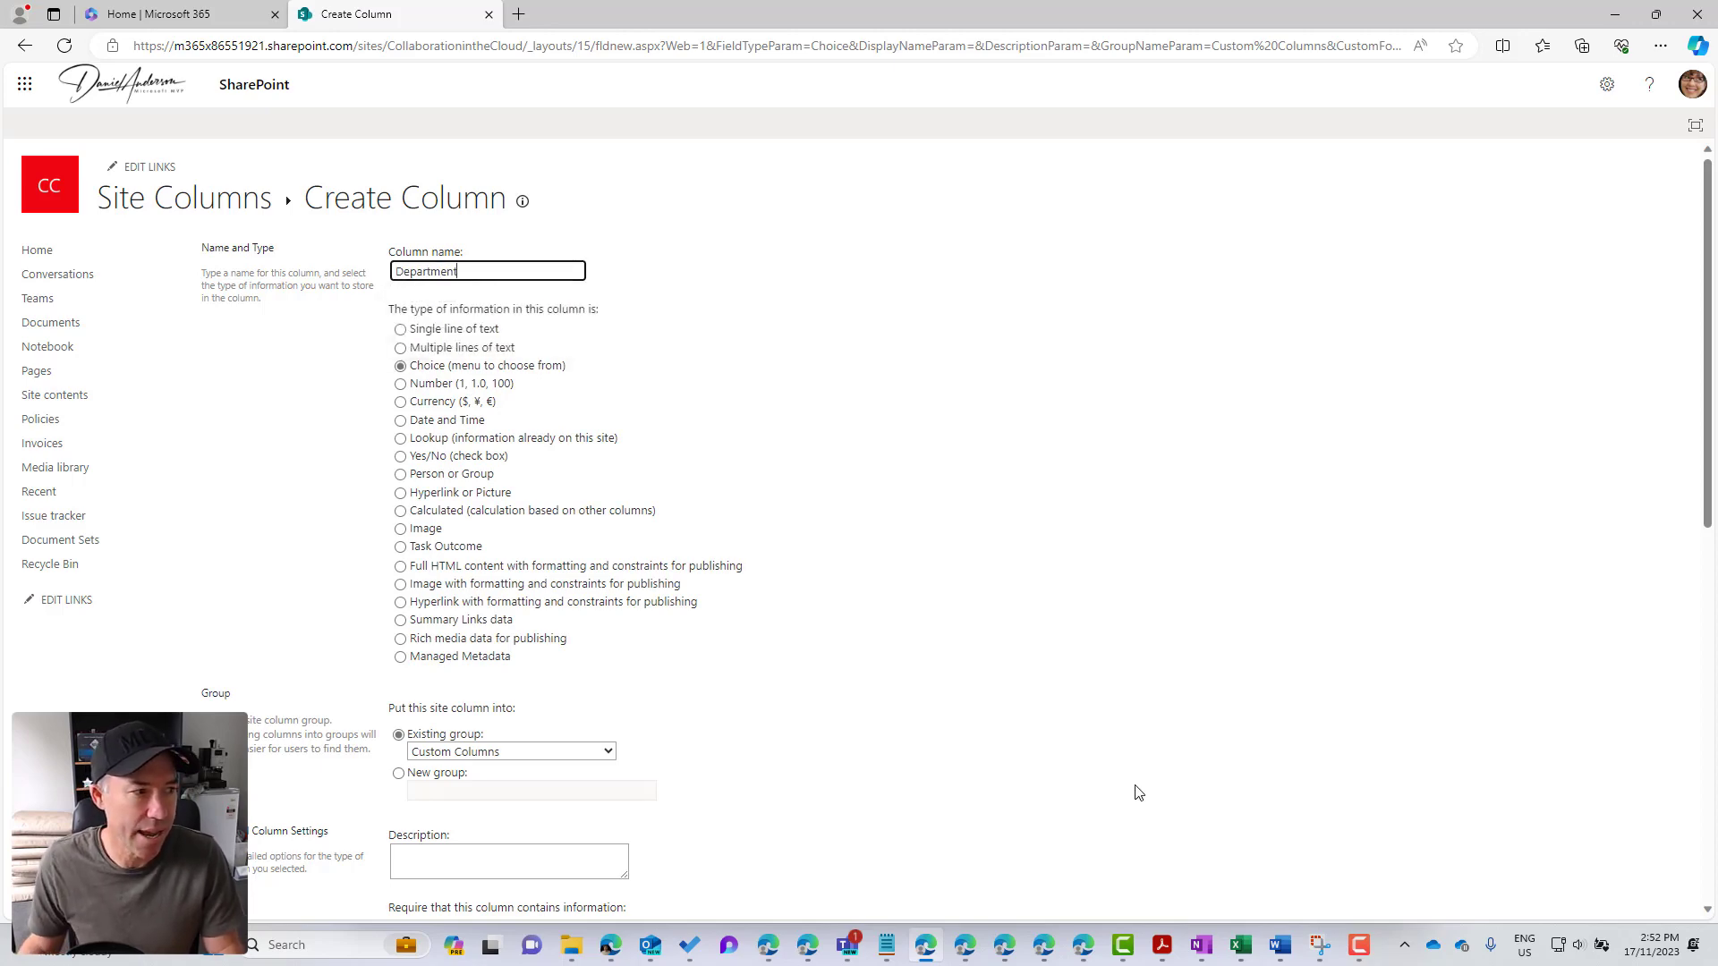
Step: Put the Department column into a new site column group named _Custom
scroll(1136, 791, "down", 3)
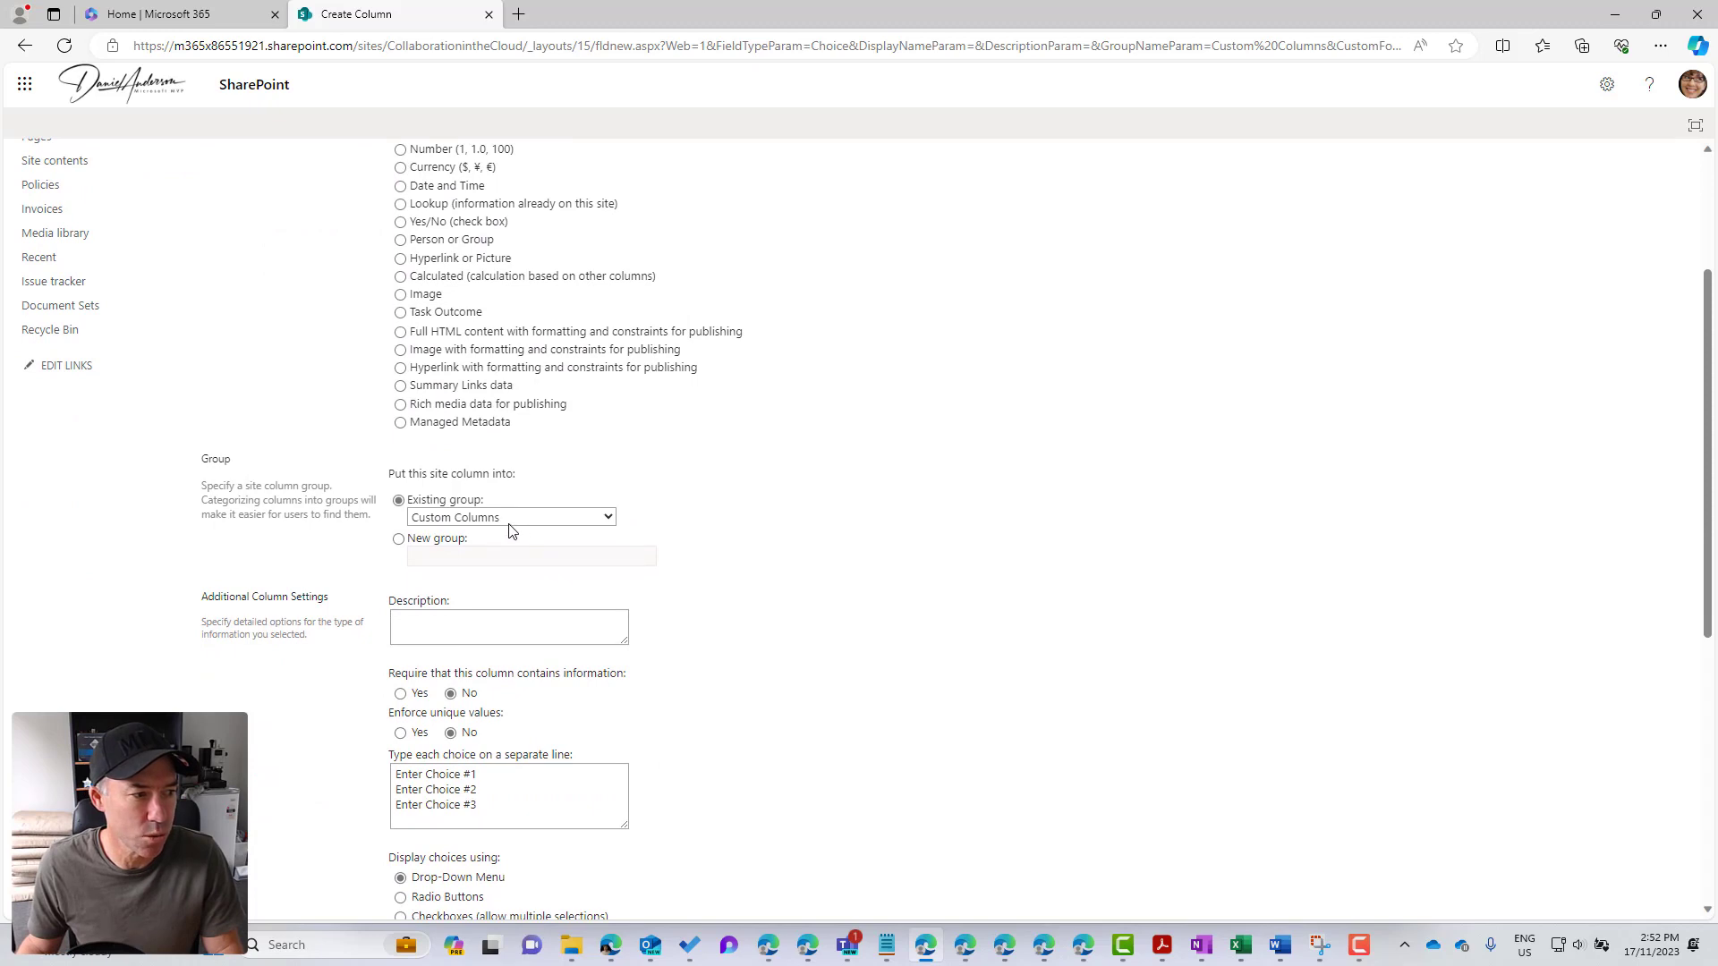
left_click(452, 541)
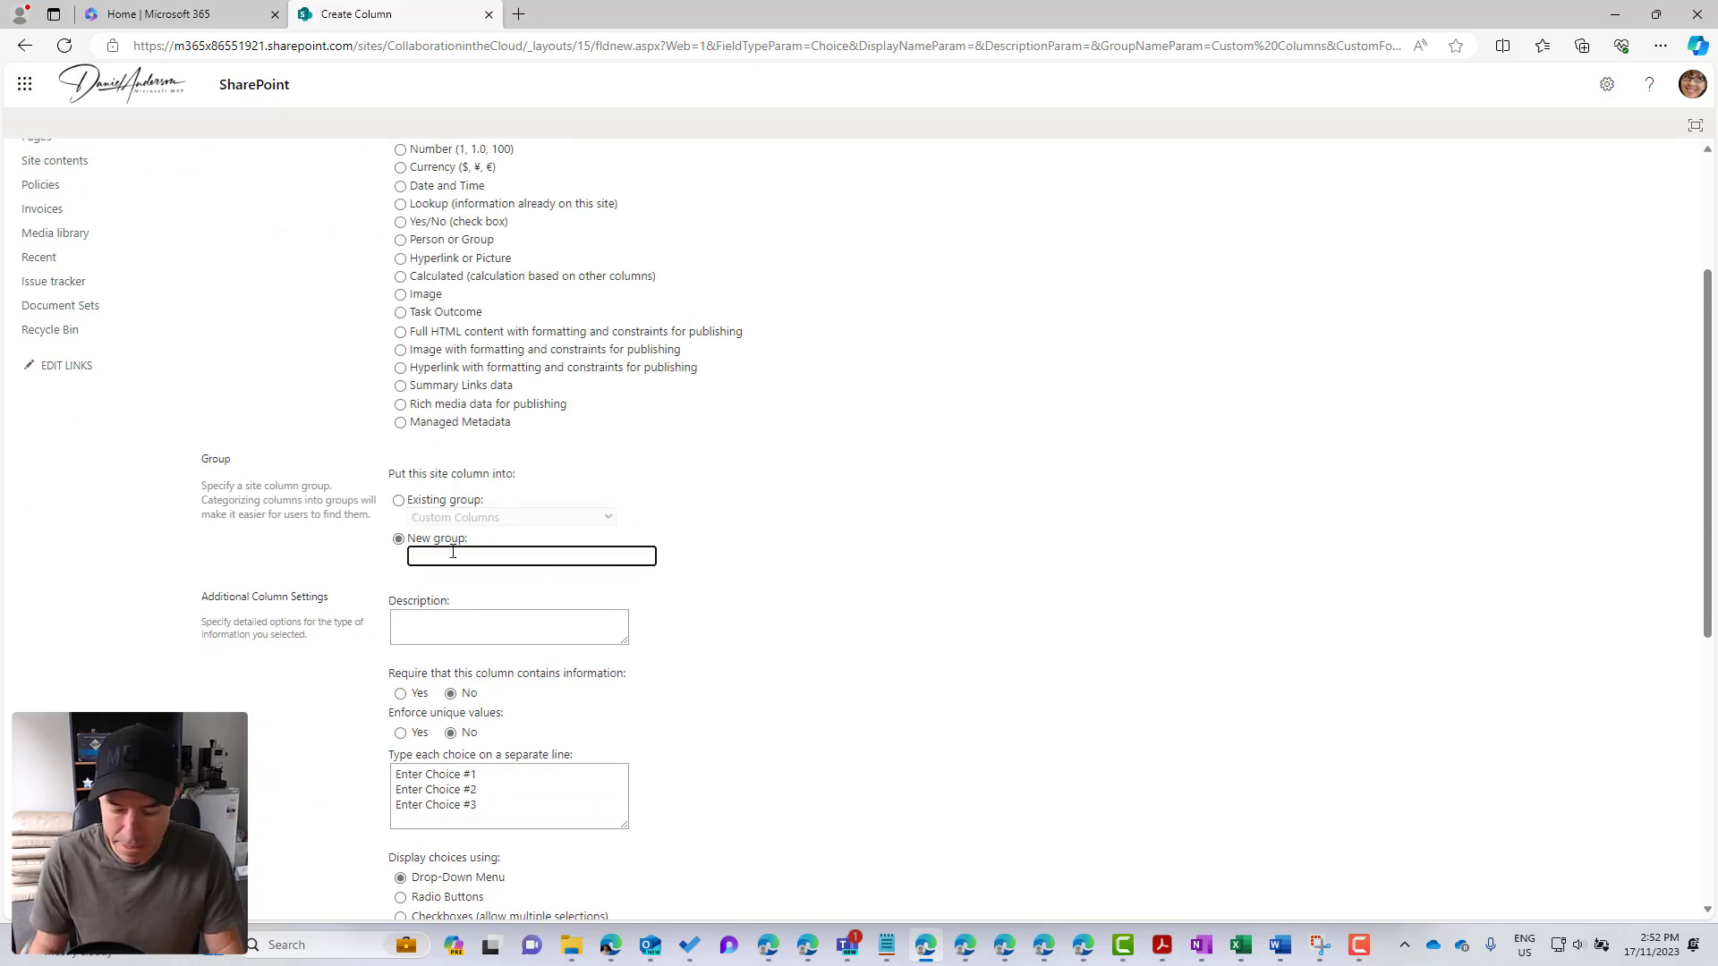
type("_Custom")
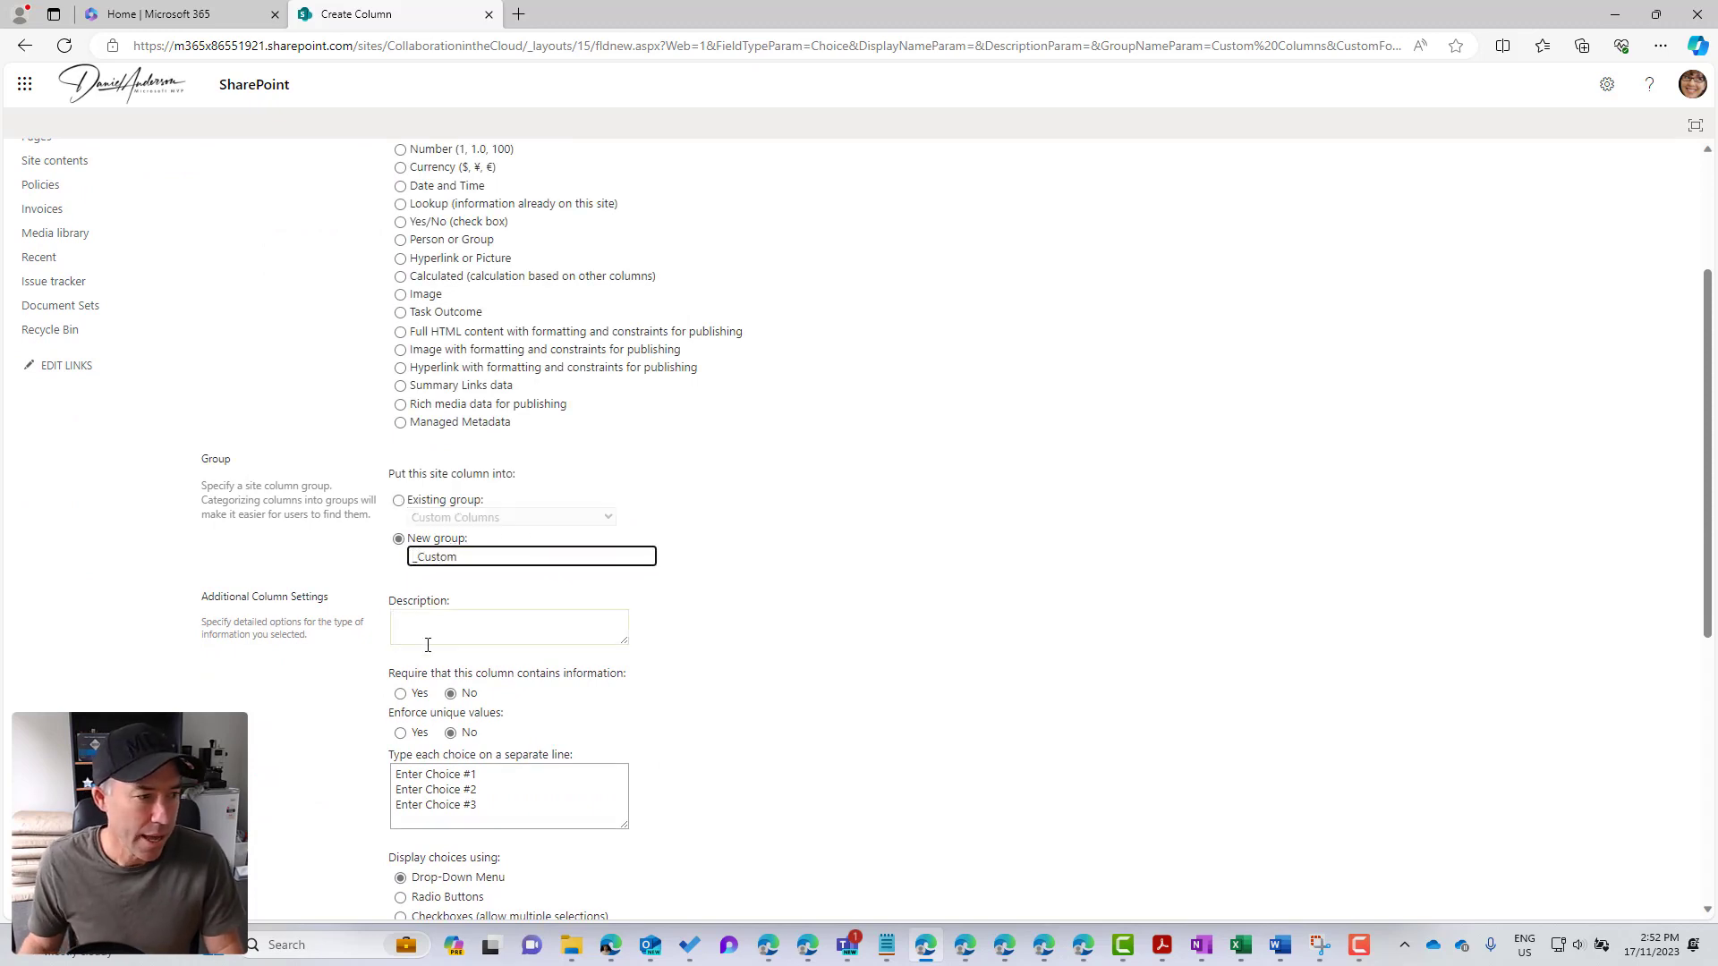
Step: Replace the placeholder choices with HR, IT, Finance and Legal, correcting the spelling of Finance
left_click_drag(478, 806, 363, 784)
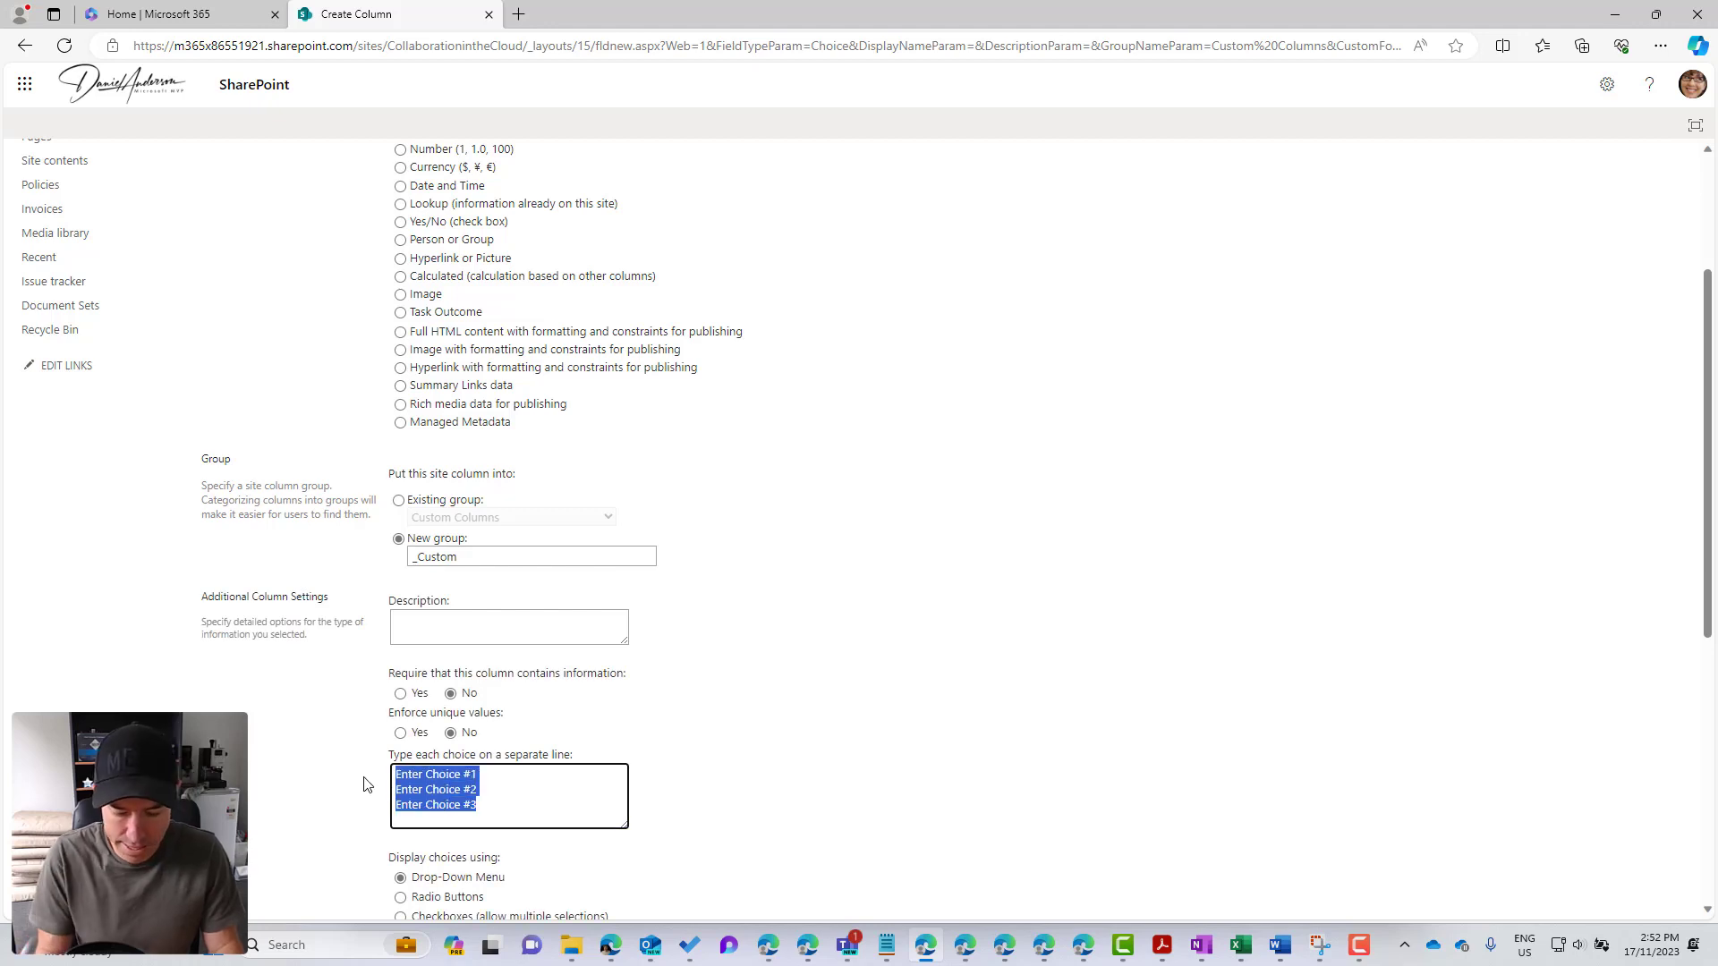
type("HT")
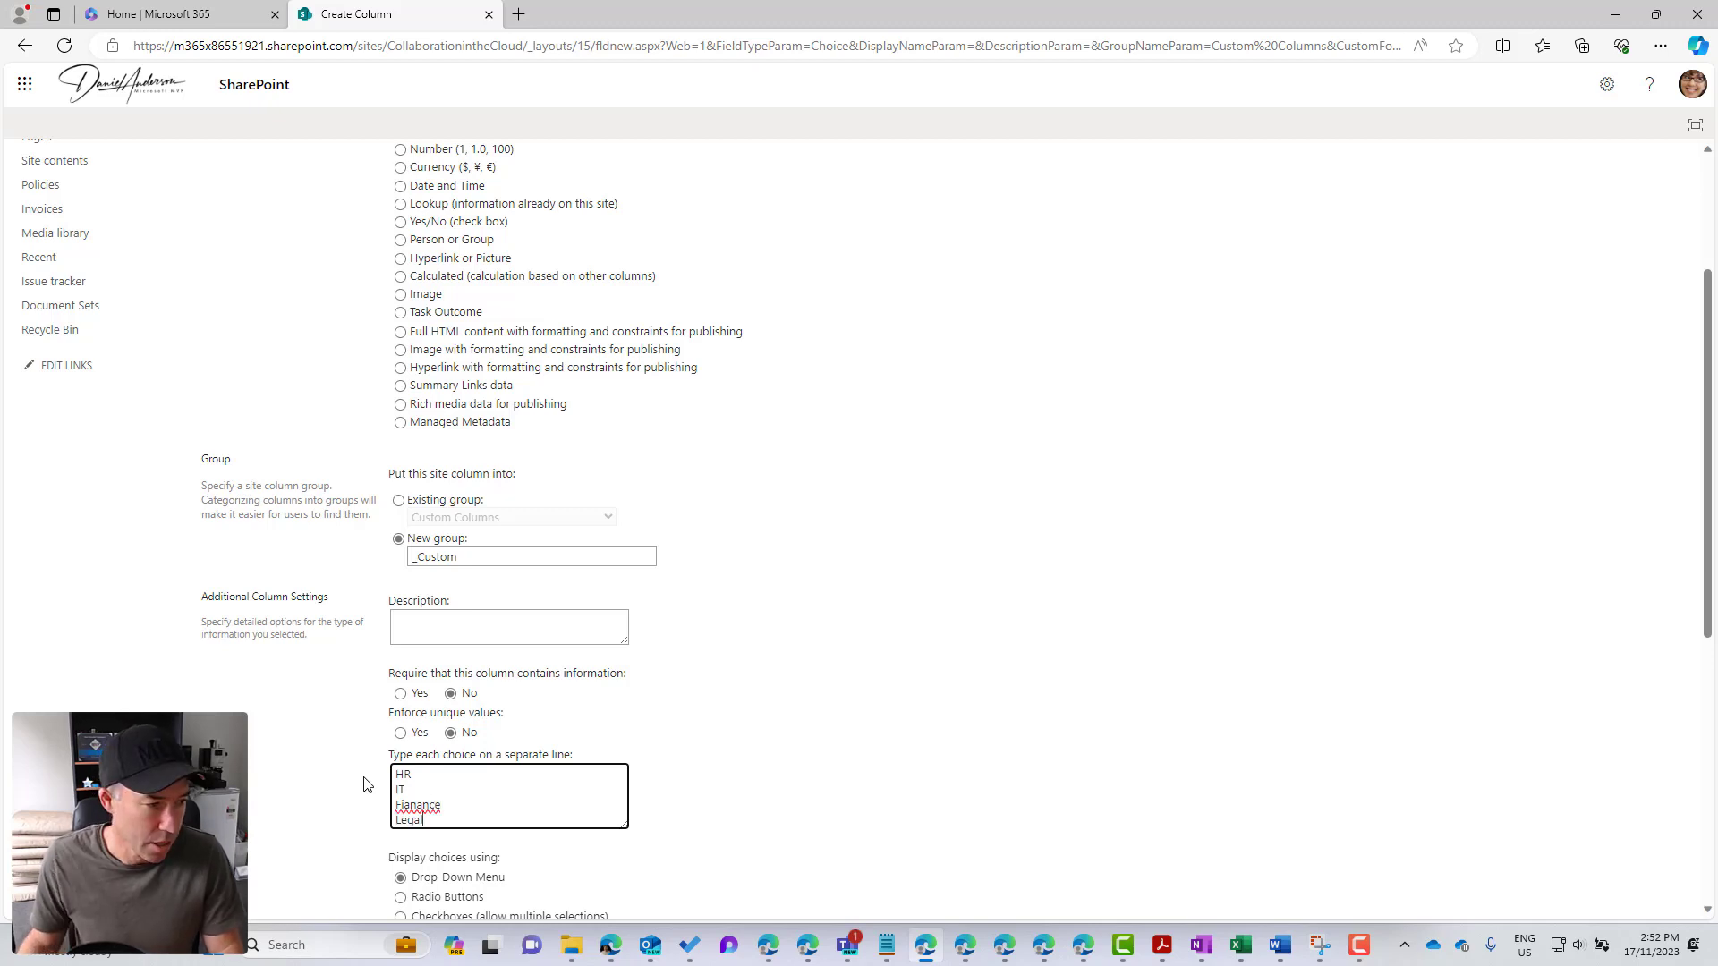
double_click(424, 808)
right_click(424, 808)
mouse_move(268, 567)
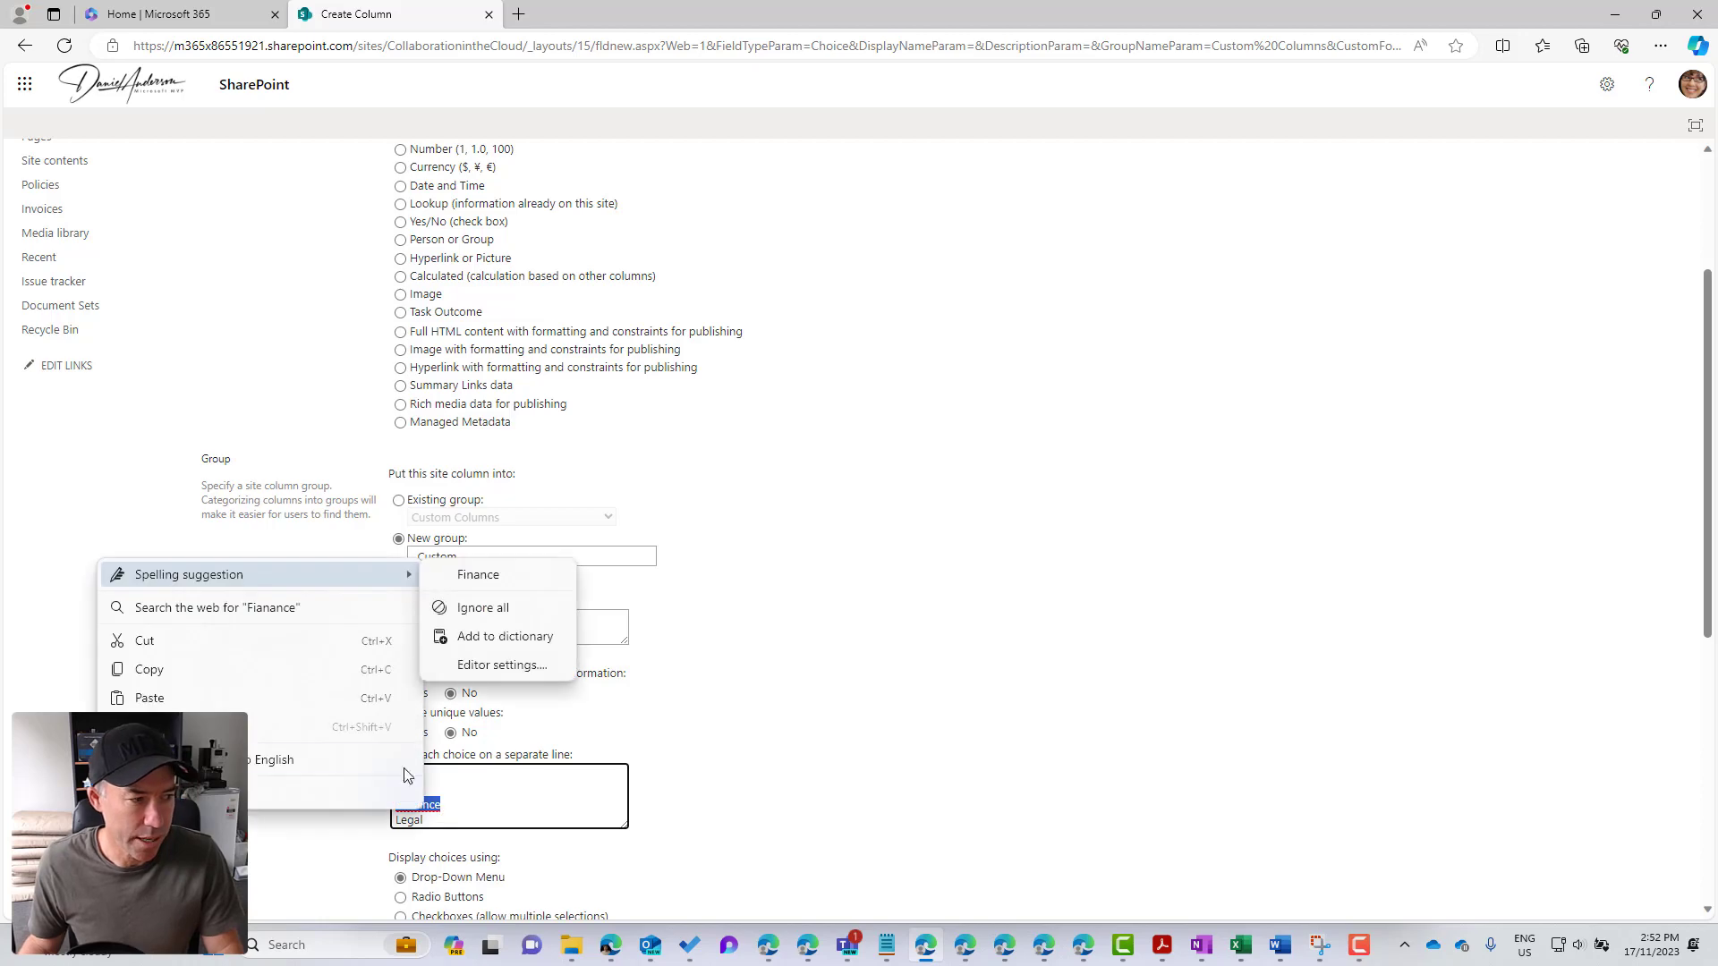
left_click(474, 574)
Step: Clear the Department column's default value and try to create the column
scroll(780, 650, "down", 4)
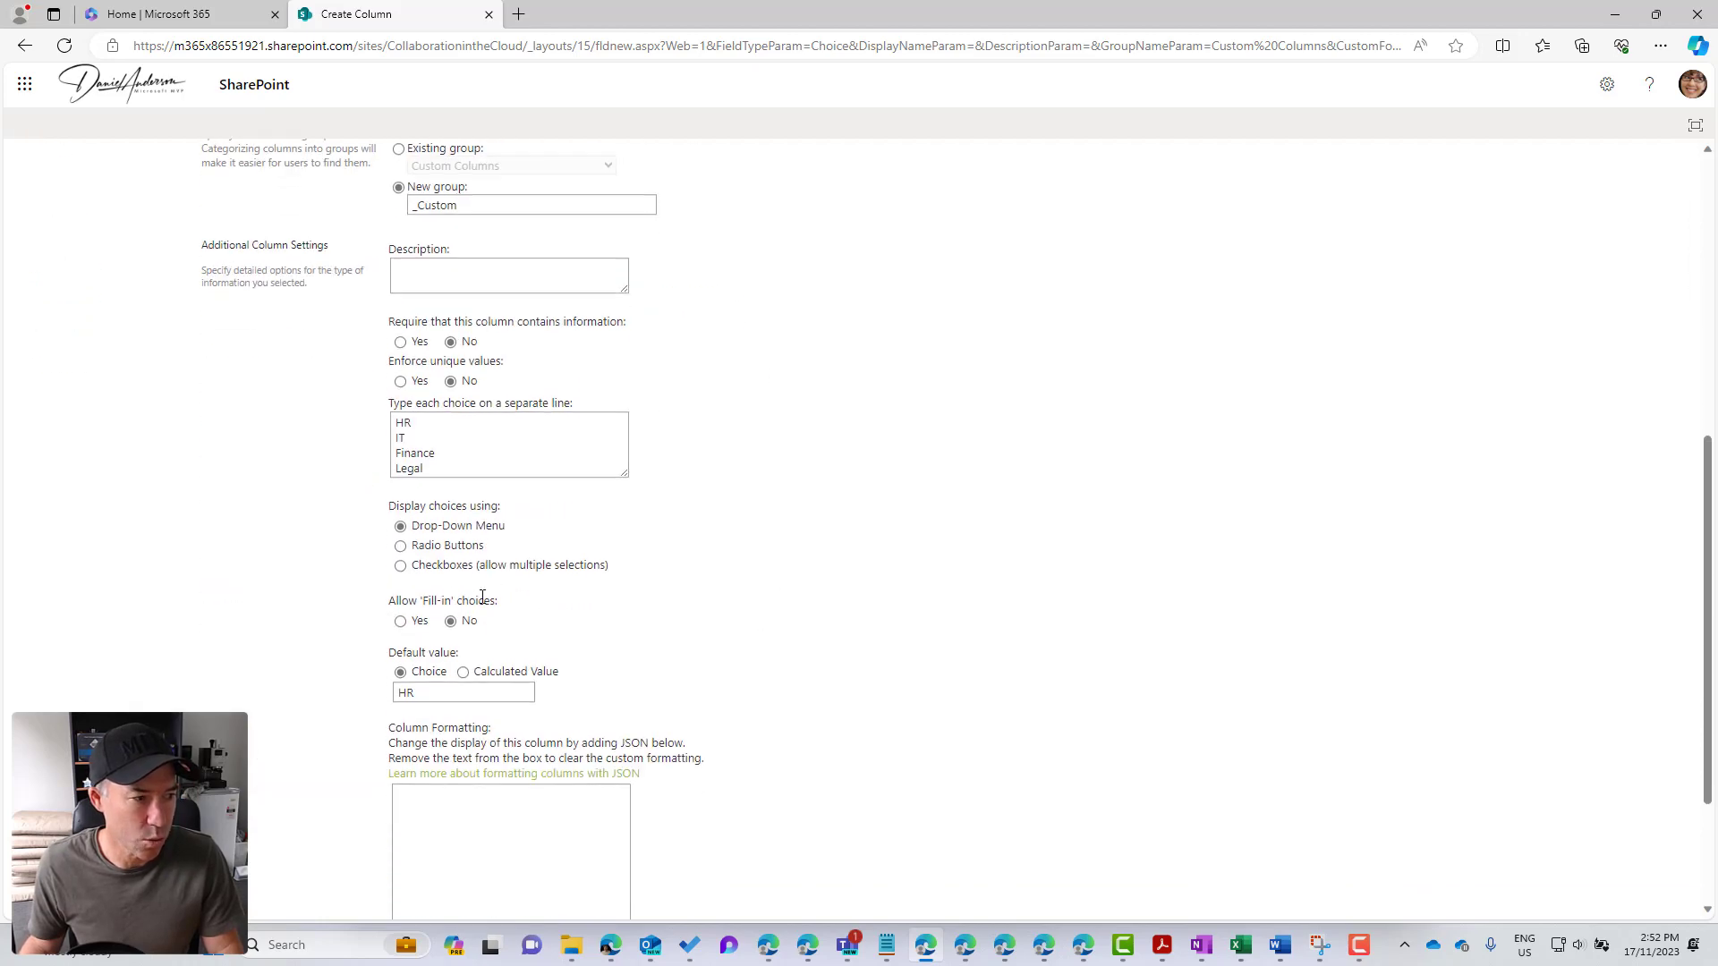
left_click_drag(523, 695, 379, 696)
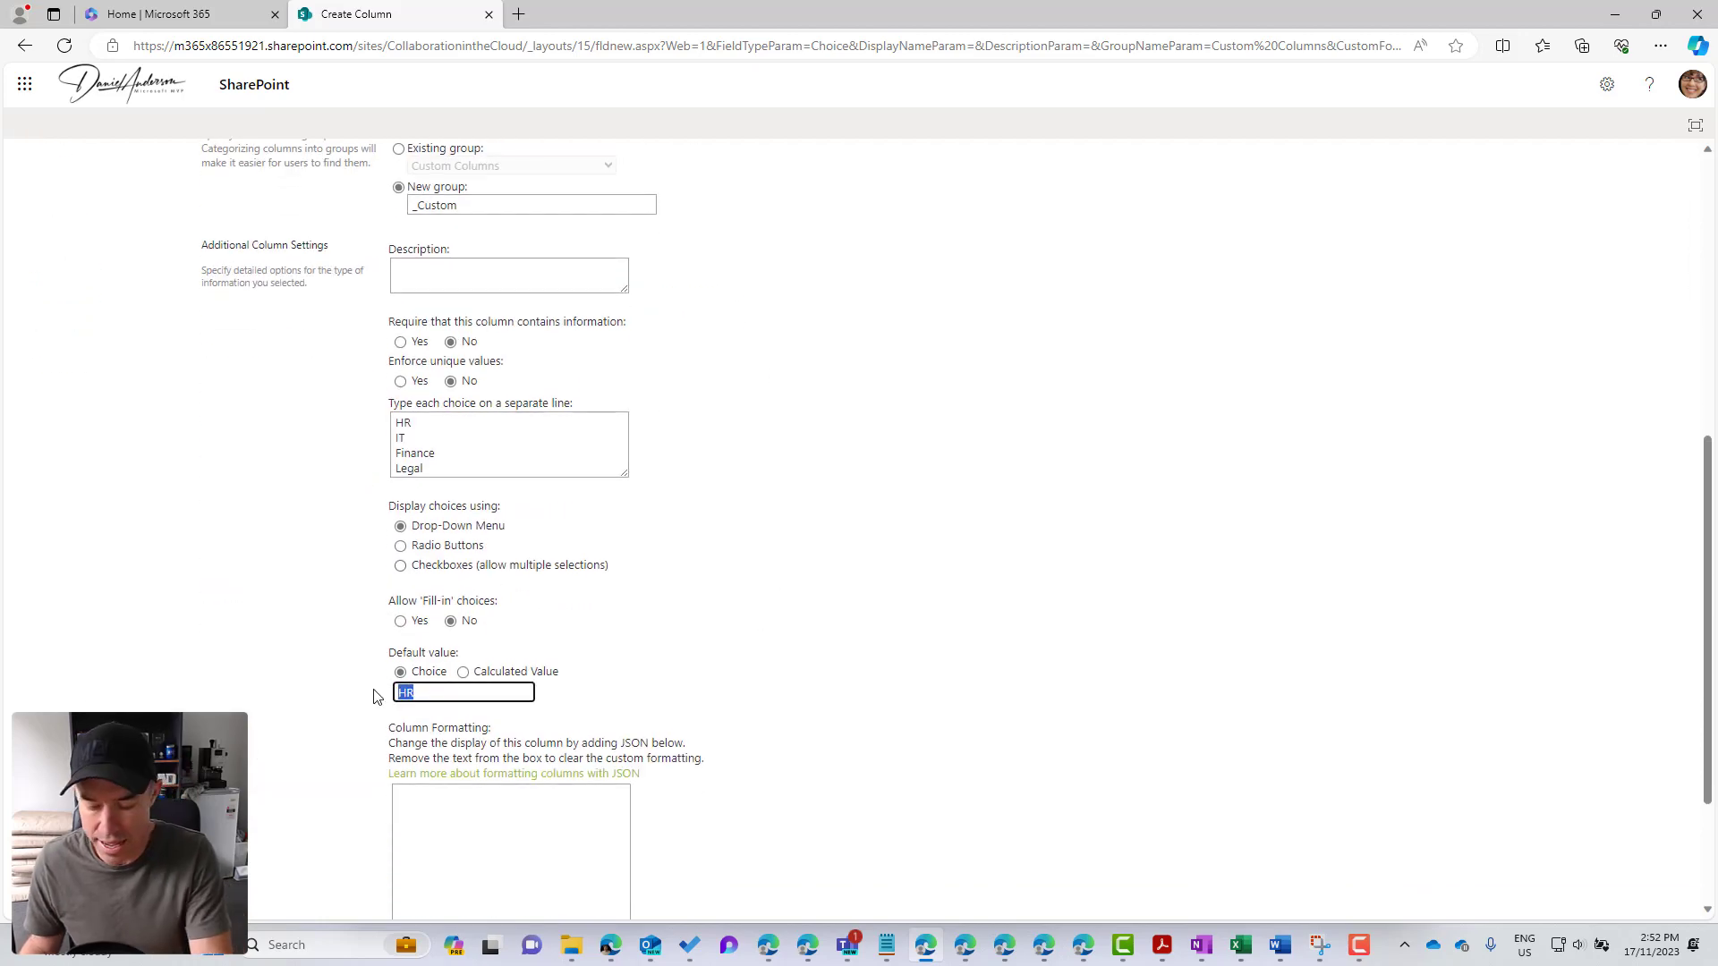
key("BackSpace")
scroll(1132, 761, "down", 2)
left_click(1553, 833)
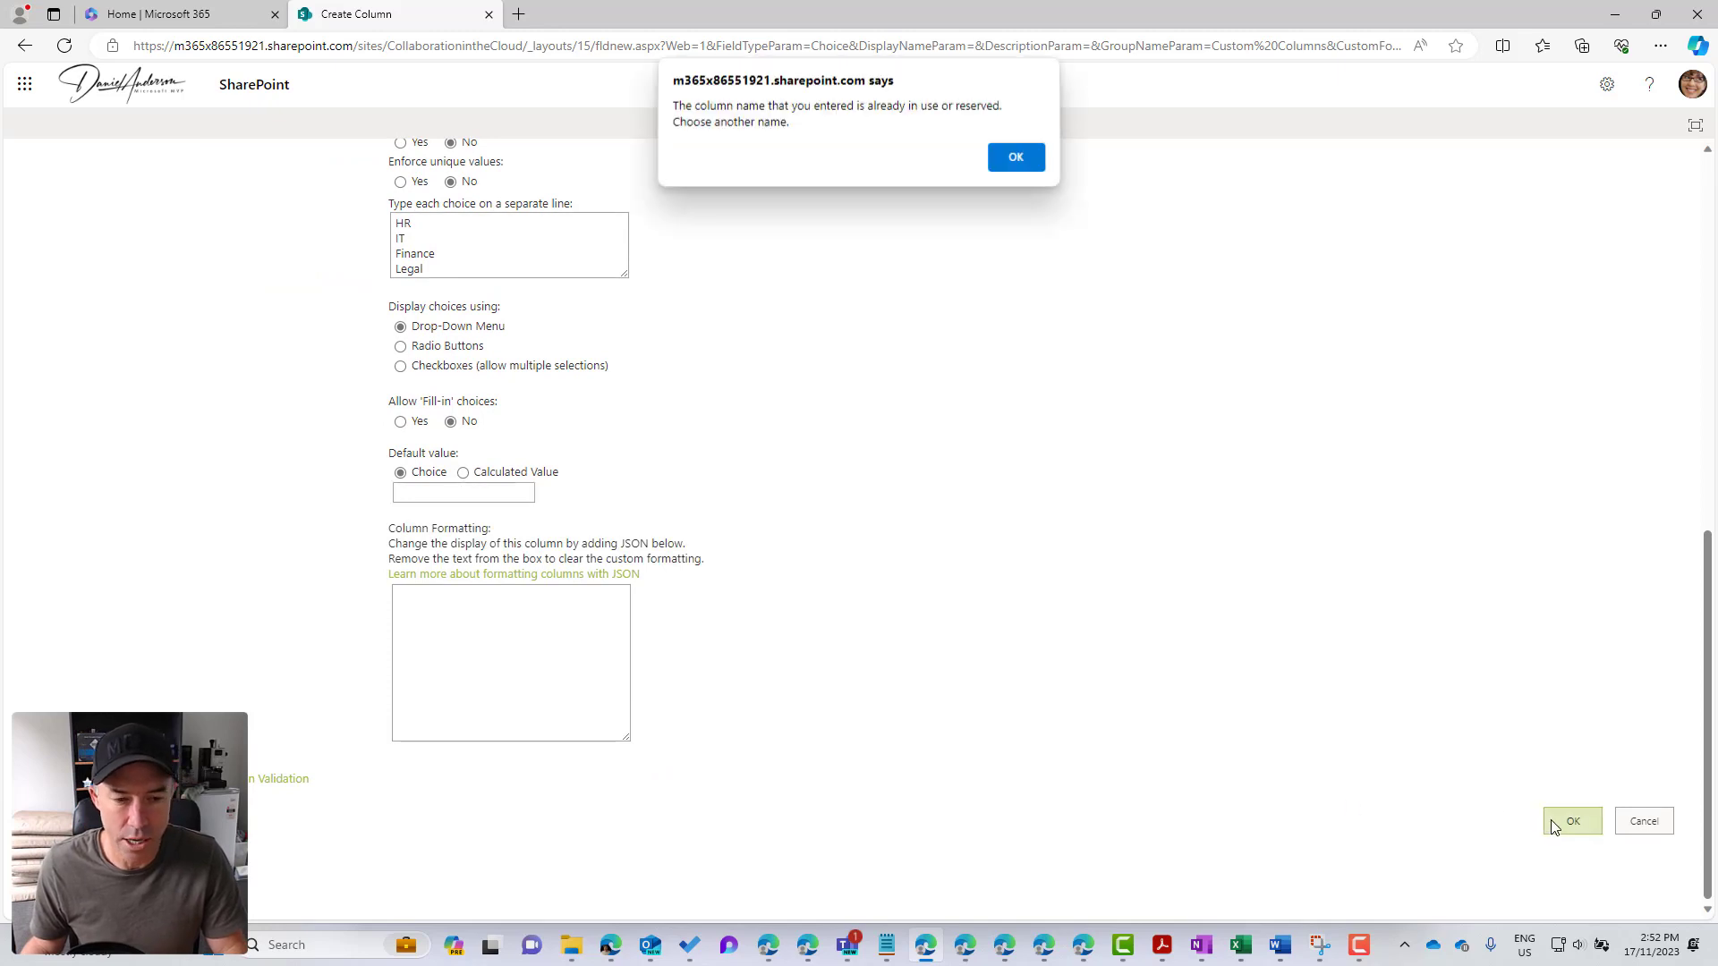
Step: Dismiss the name warning, rename the column to Contoso Department and create it
left_click(1016, 167)
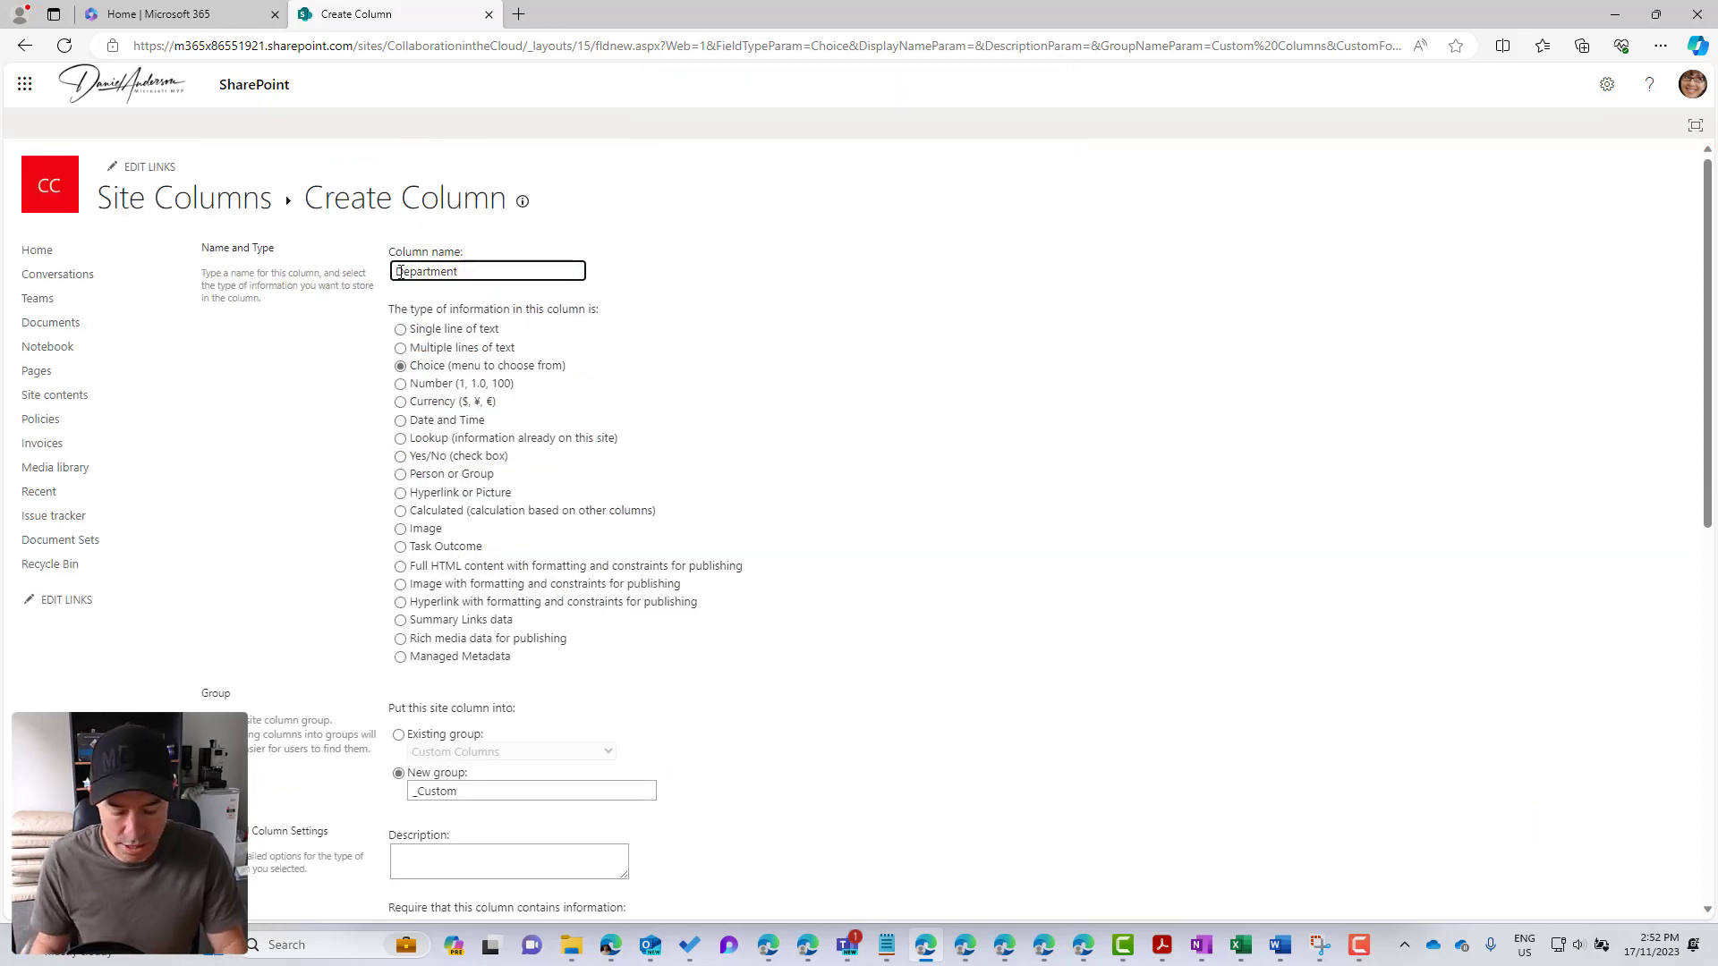
type("Contoso")
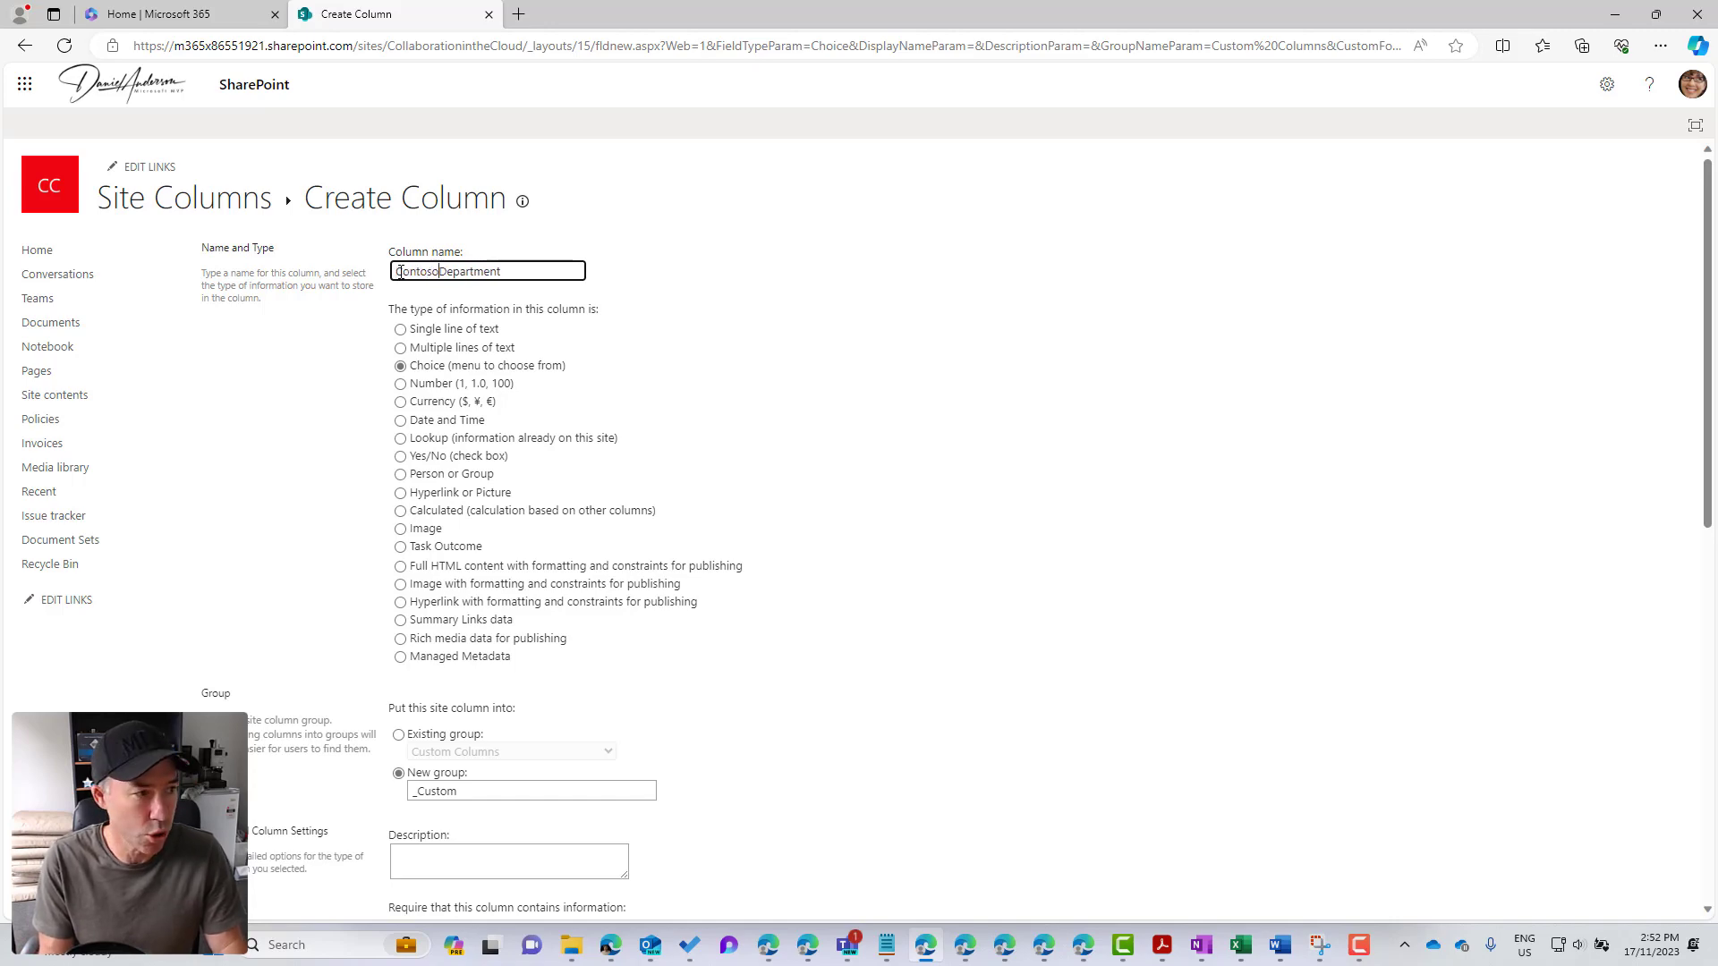
scroll(1481, 617, "down", 10)
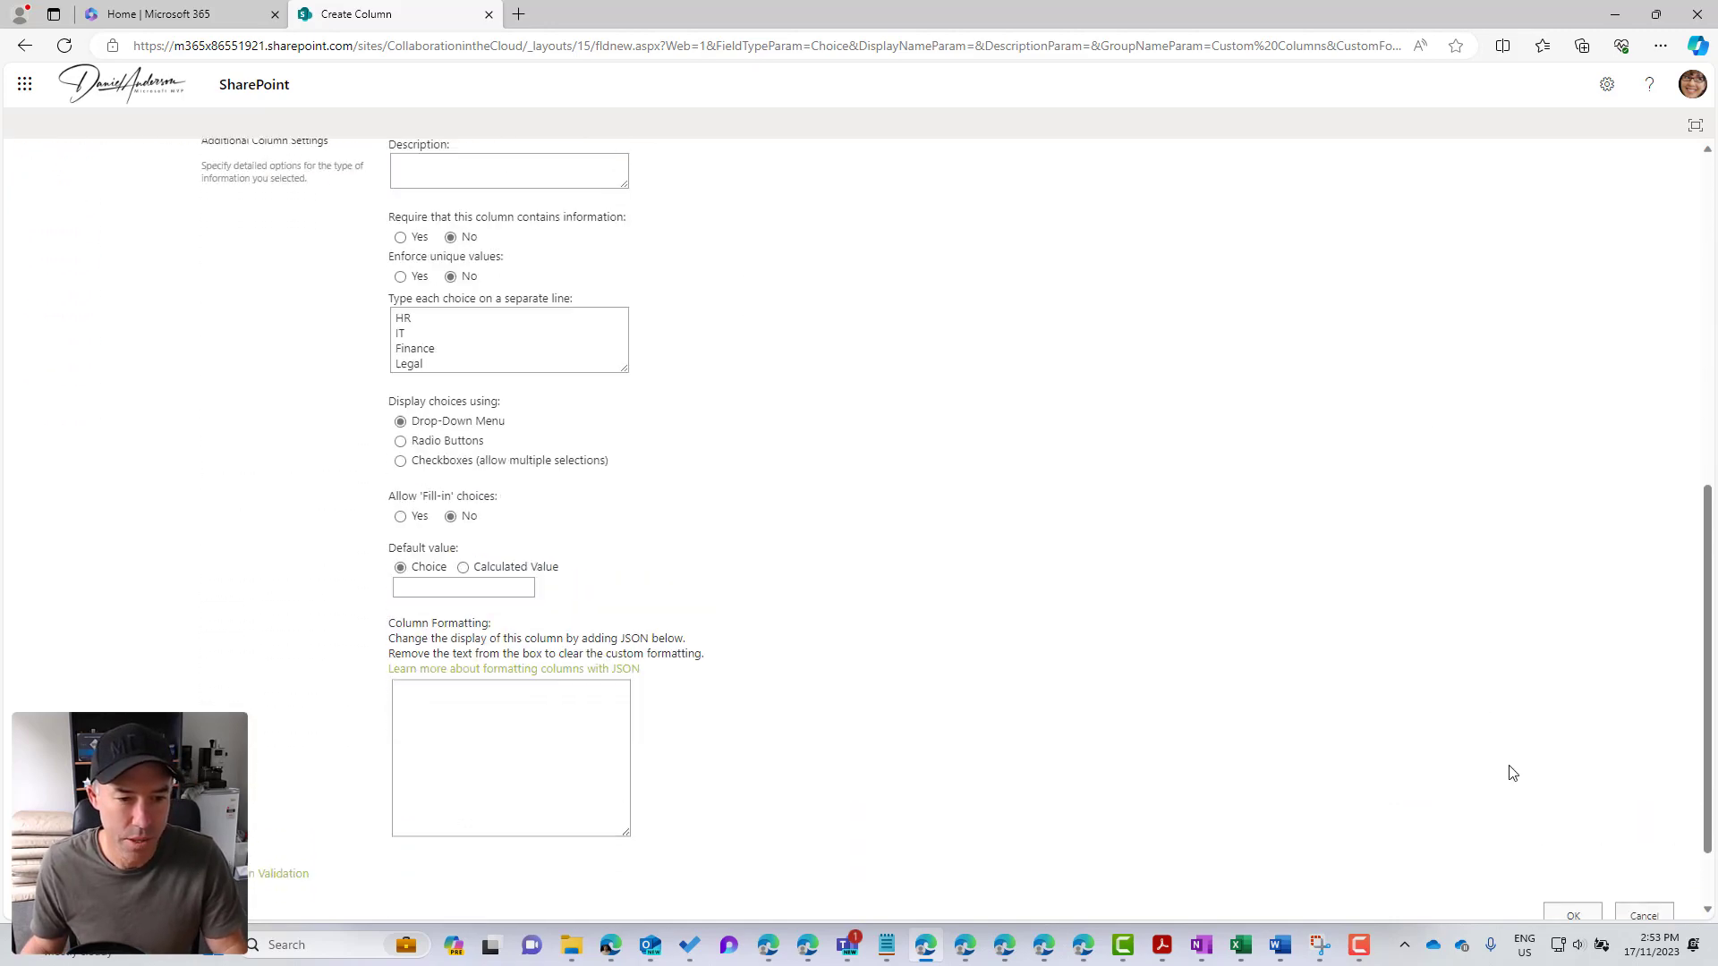
left_click(1577, 823)
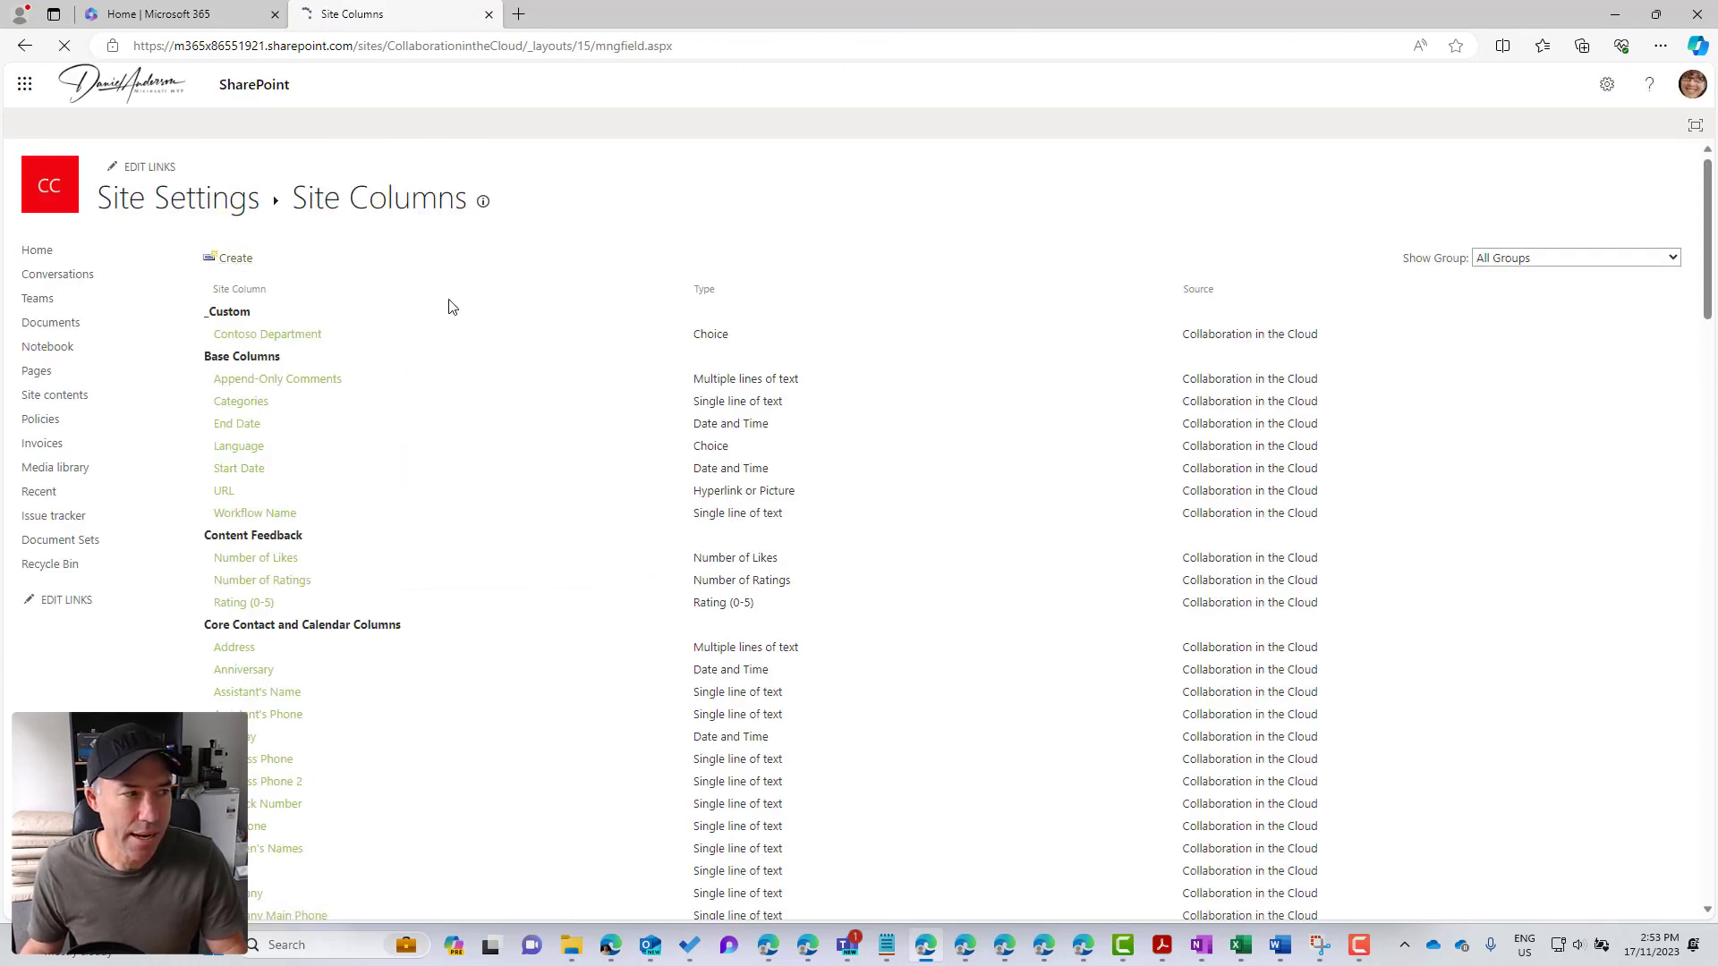
Step: Start another site column named ResponsiblePerson with the Person or Group type
type("Responsible Person")
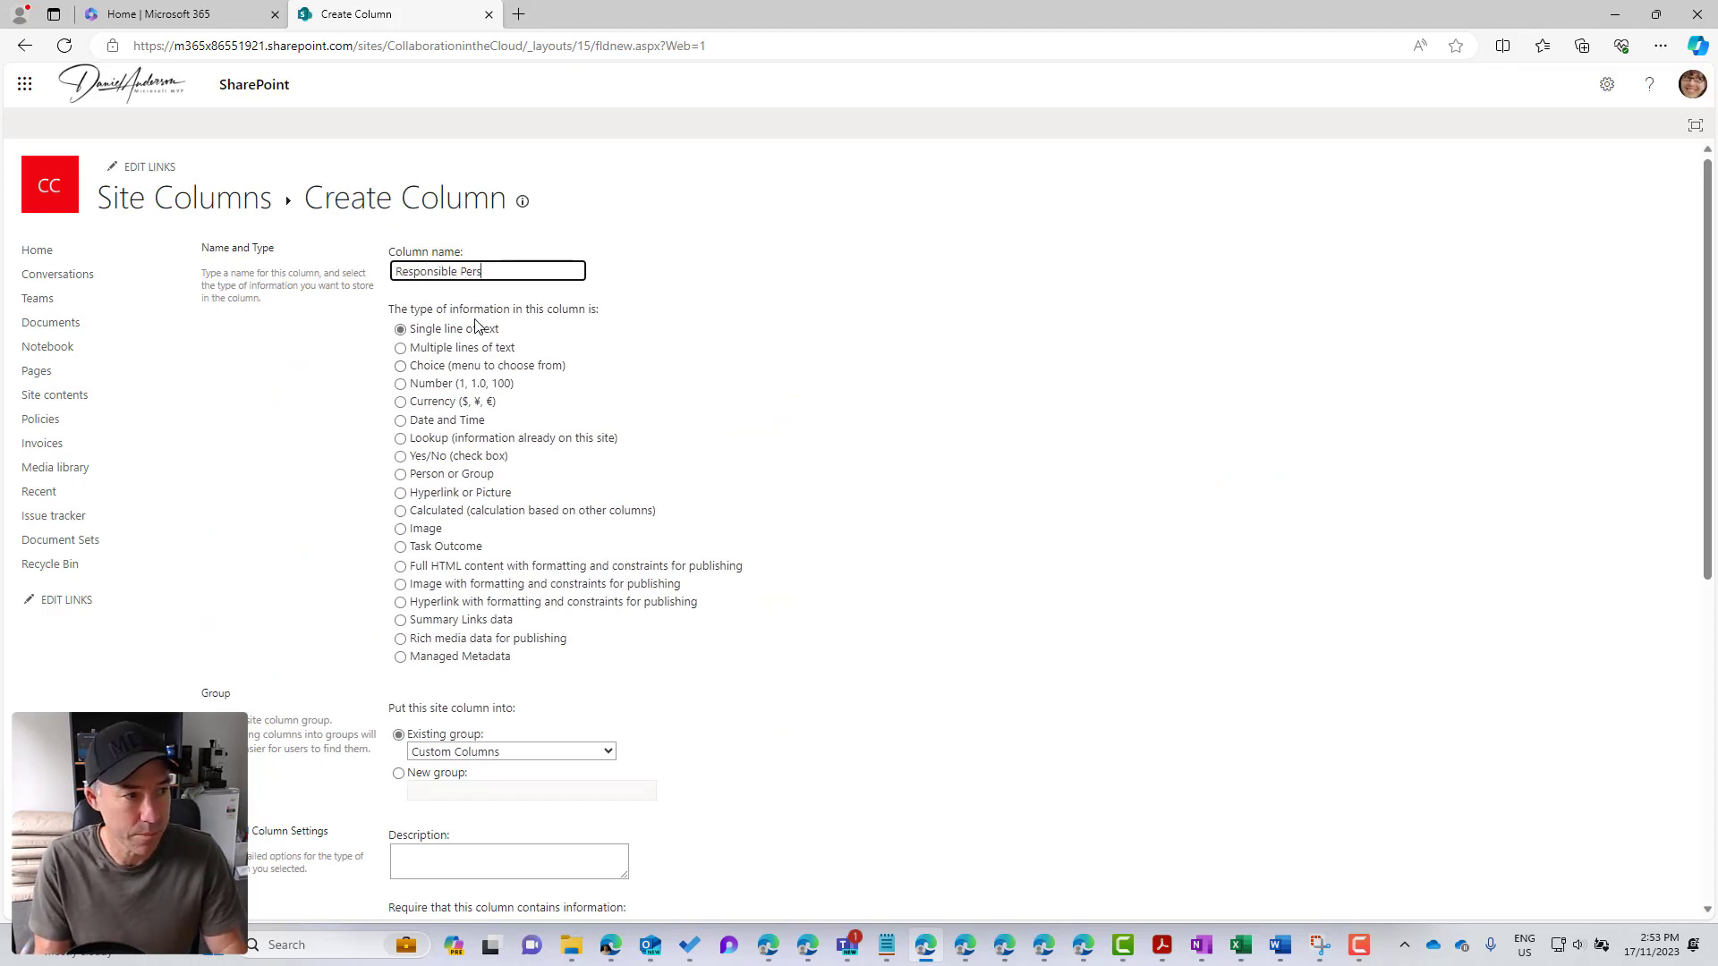
left_click(445, 475)
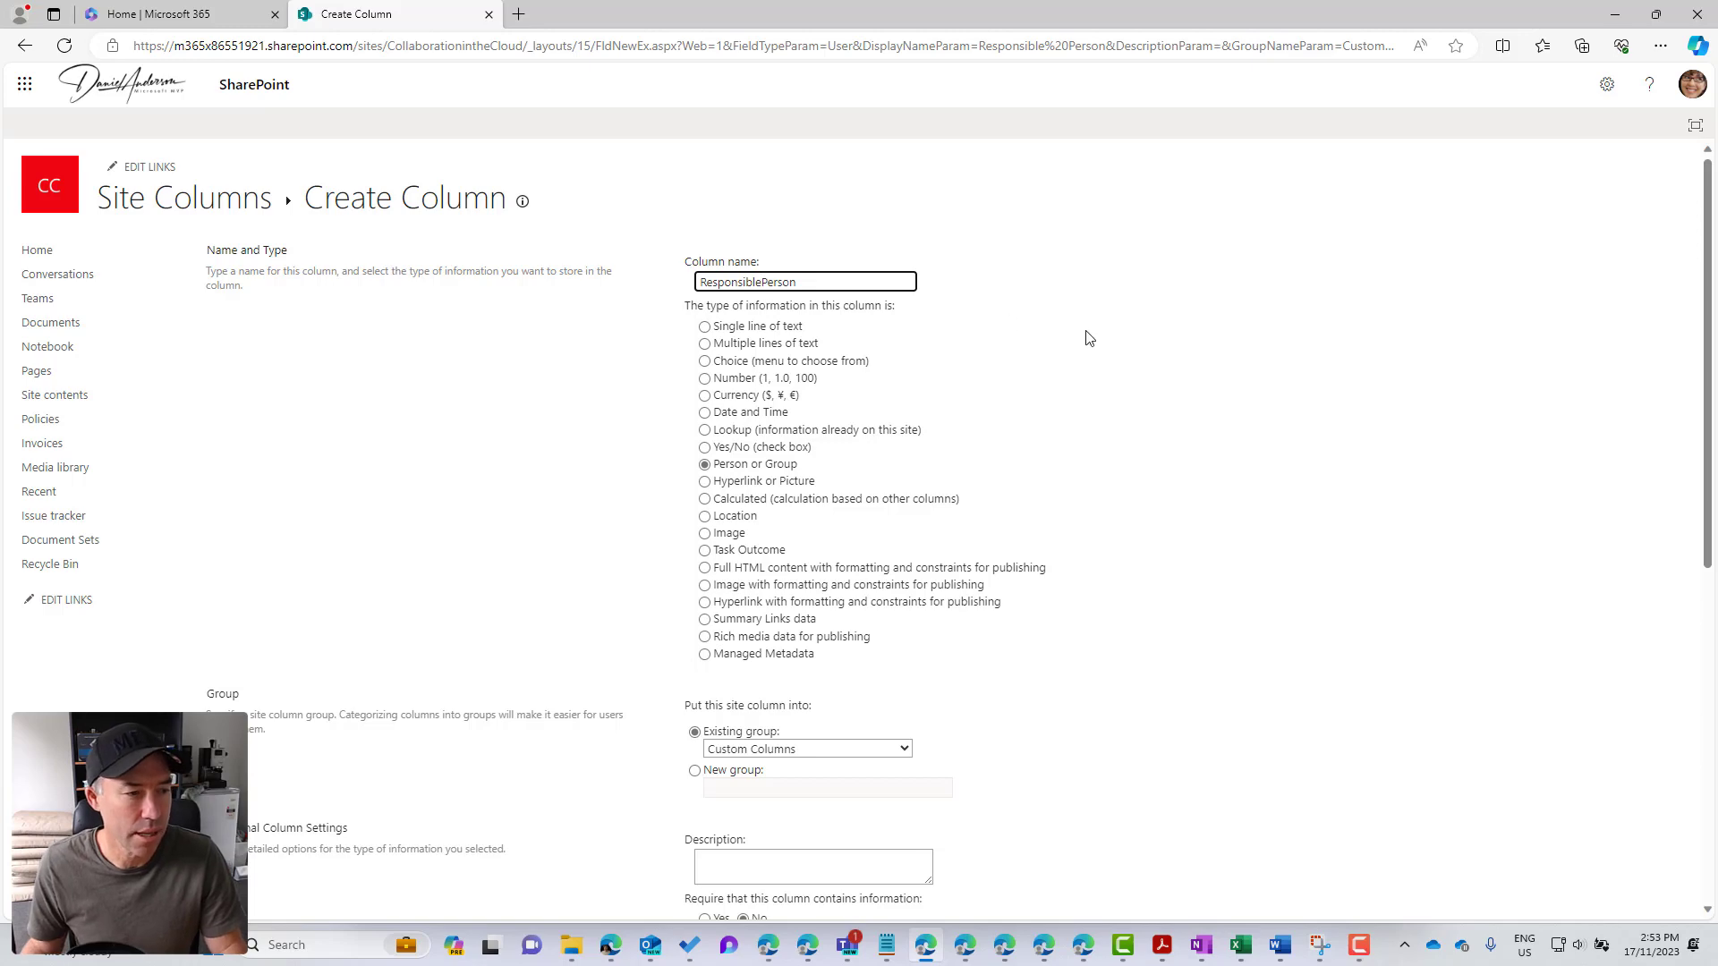
scroll(1163, 348, "down", 3)
scroll(1138, 361, "up", 1)
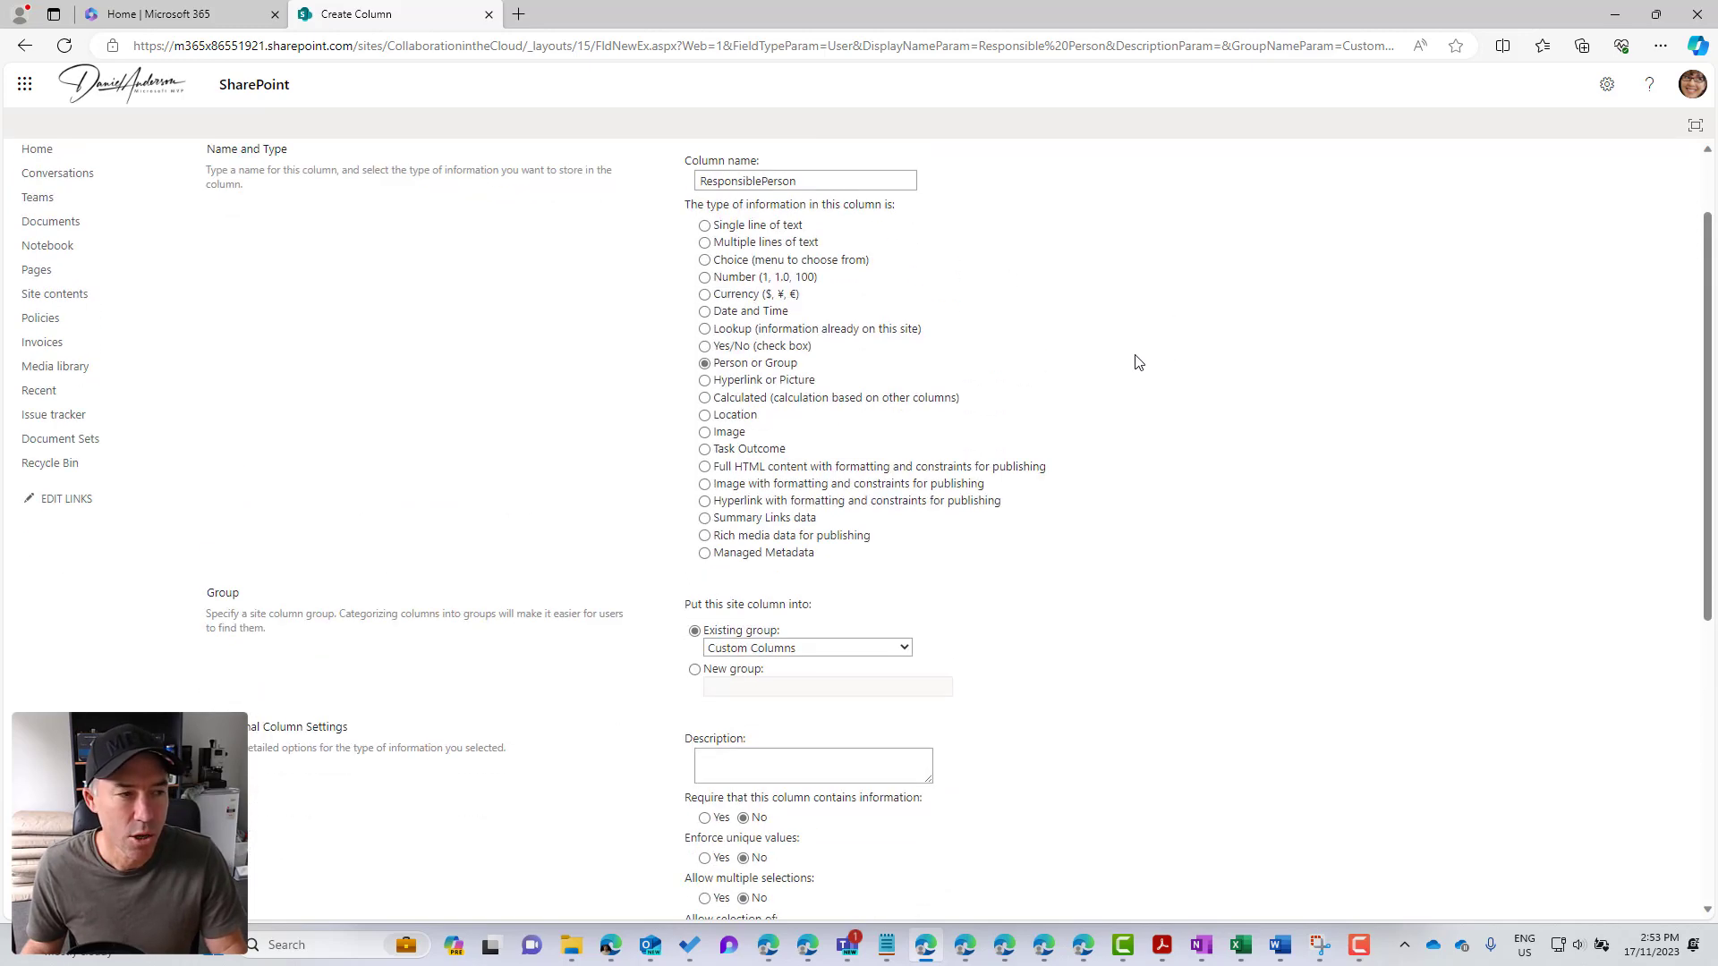
scroll(1138, 361, "up", 1)
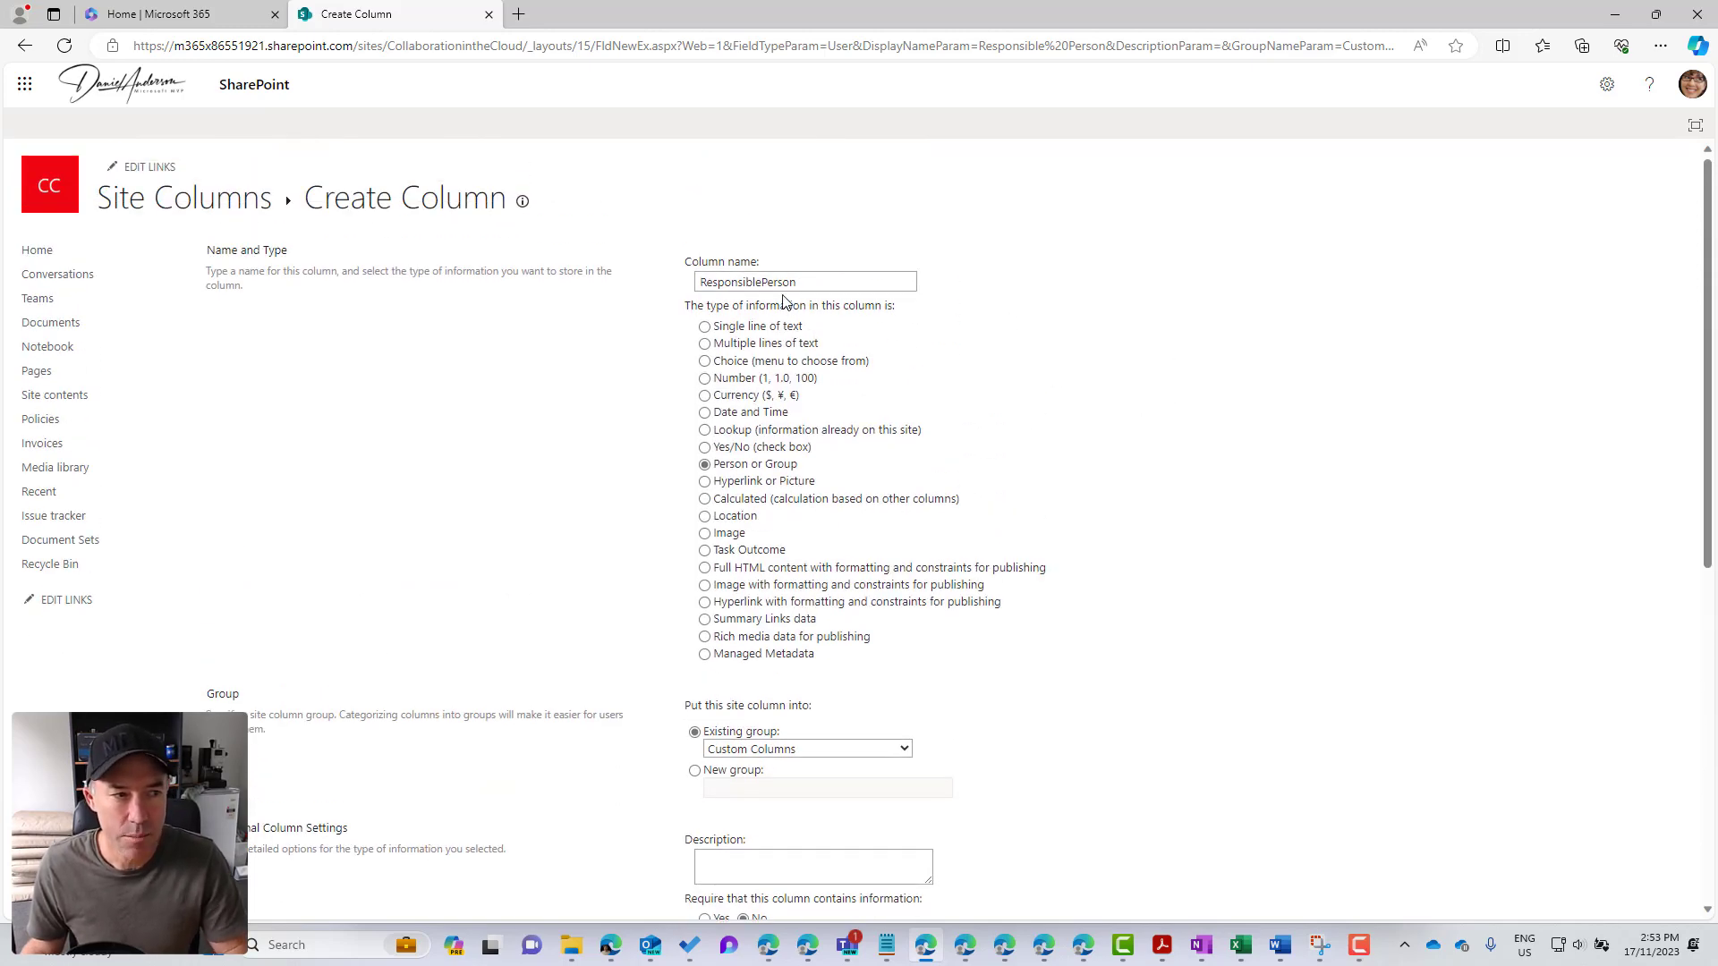
Step: Put the ResponsiblePerson column into the existing _Custom group and create it
scroll(783, 302, "down", 4)
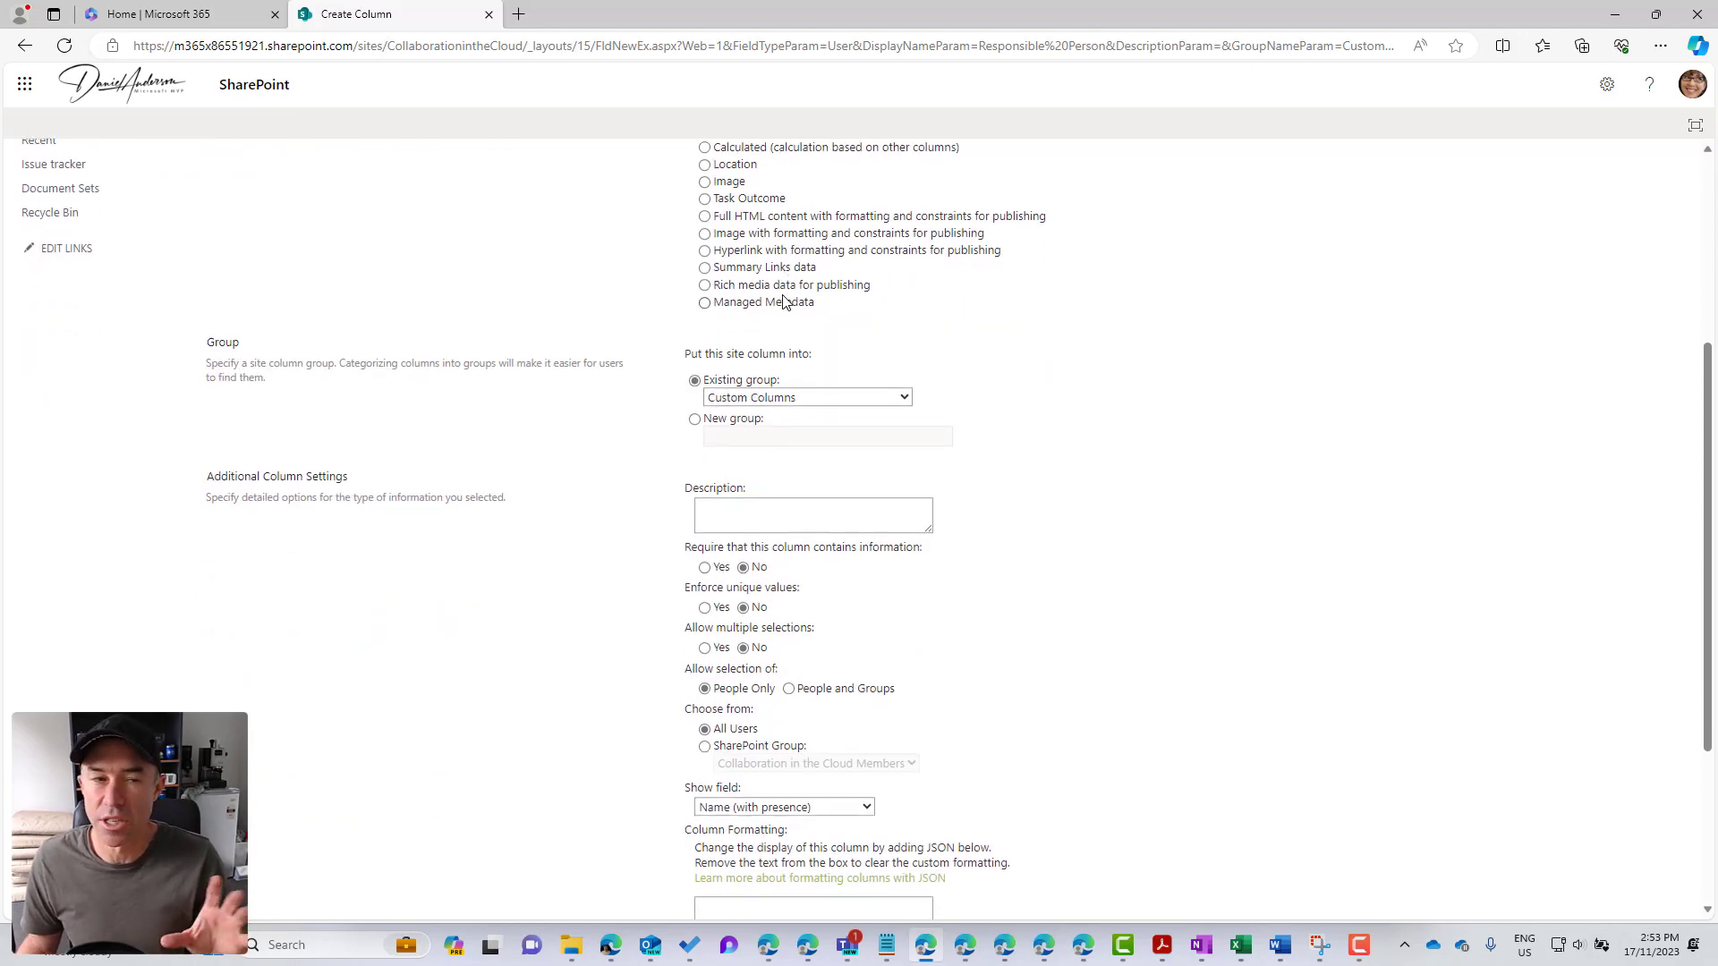
left_click(796, 399)
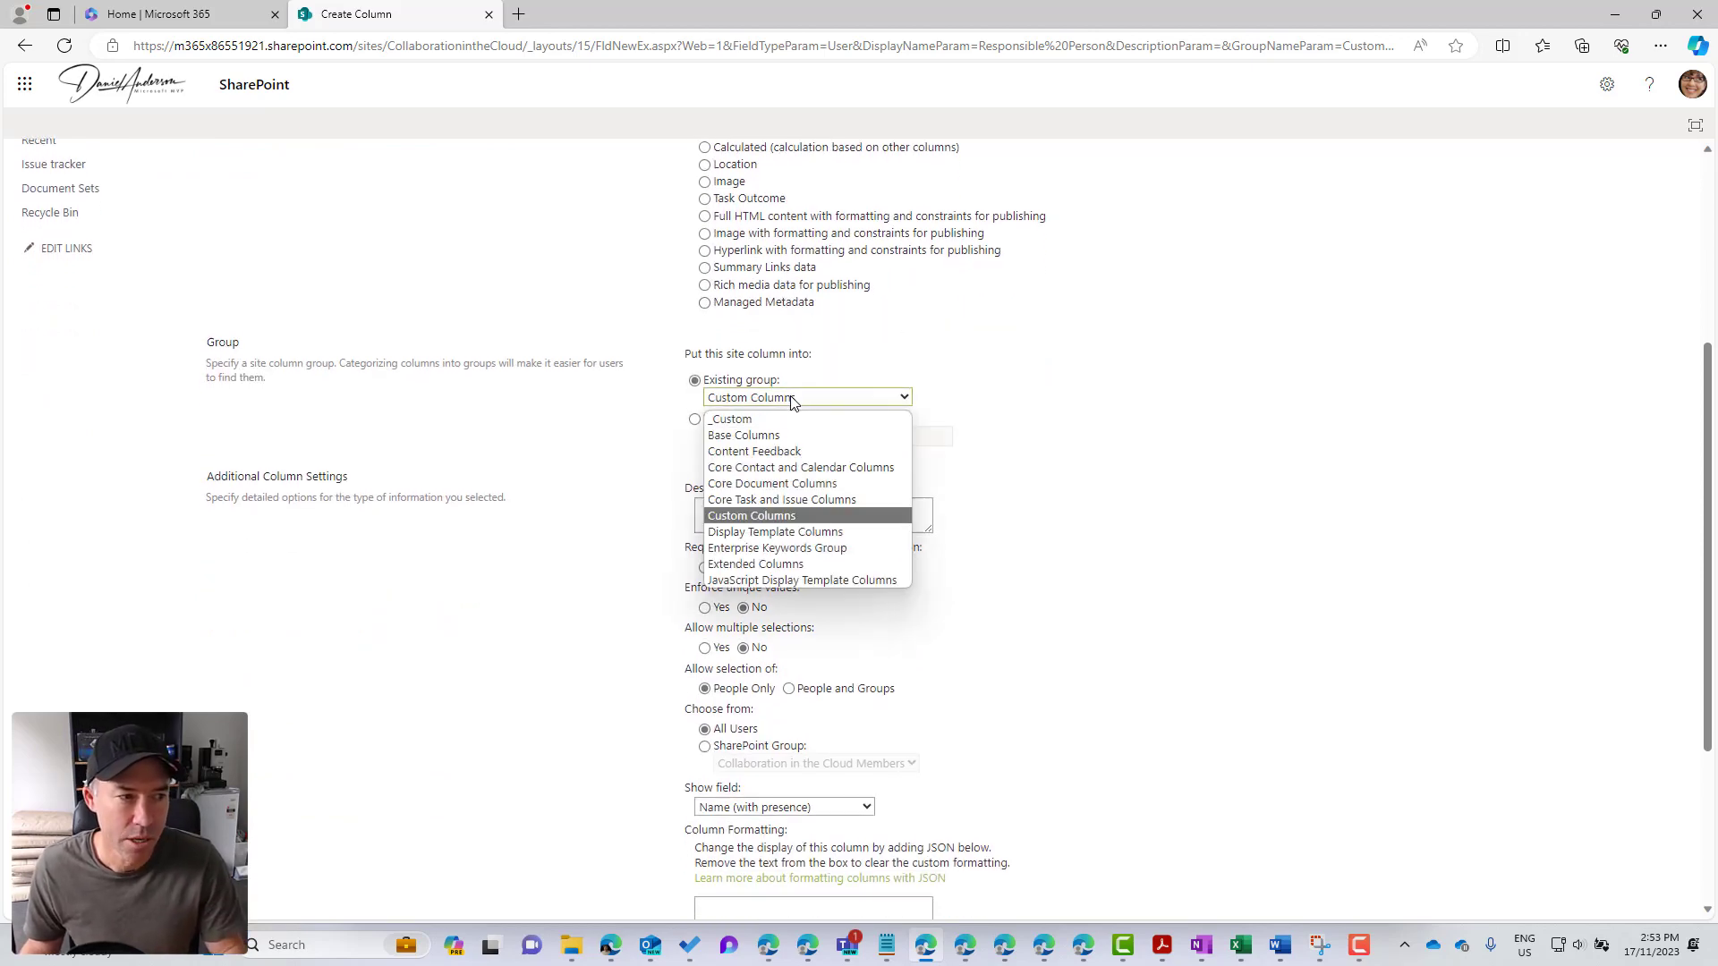
left_click(793, 419)
scroll(1103, 413, "down", 3)
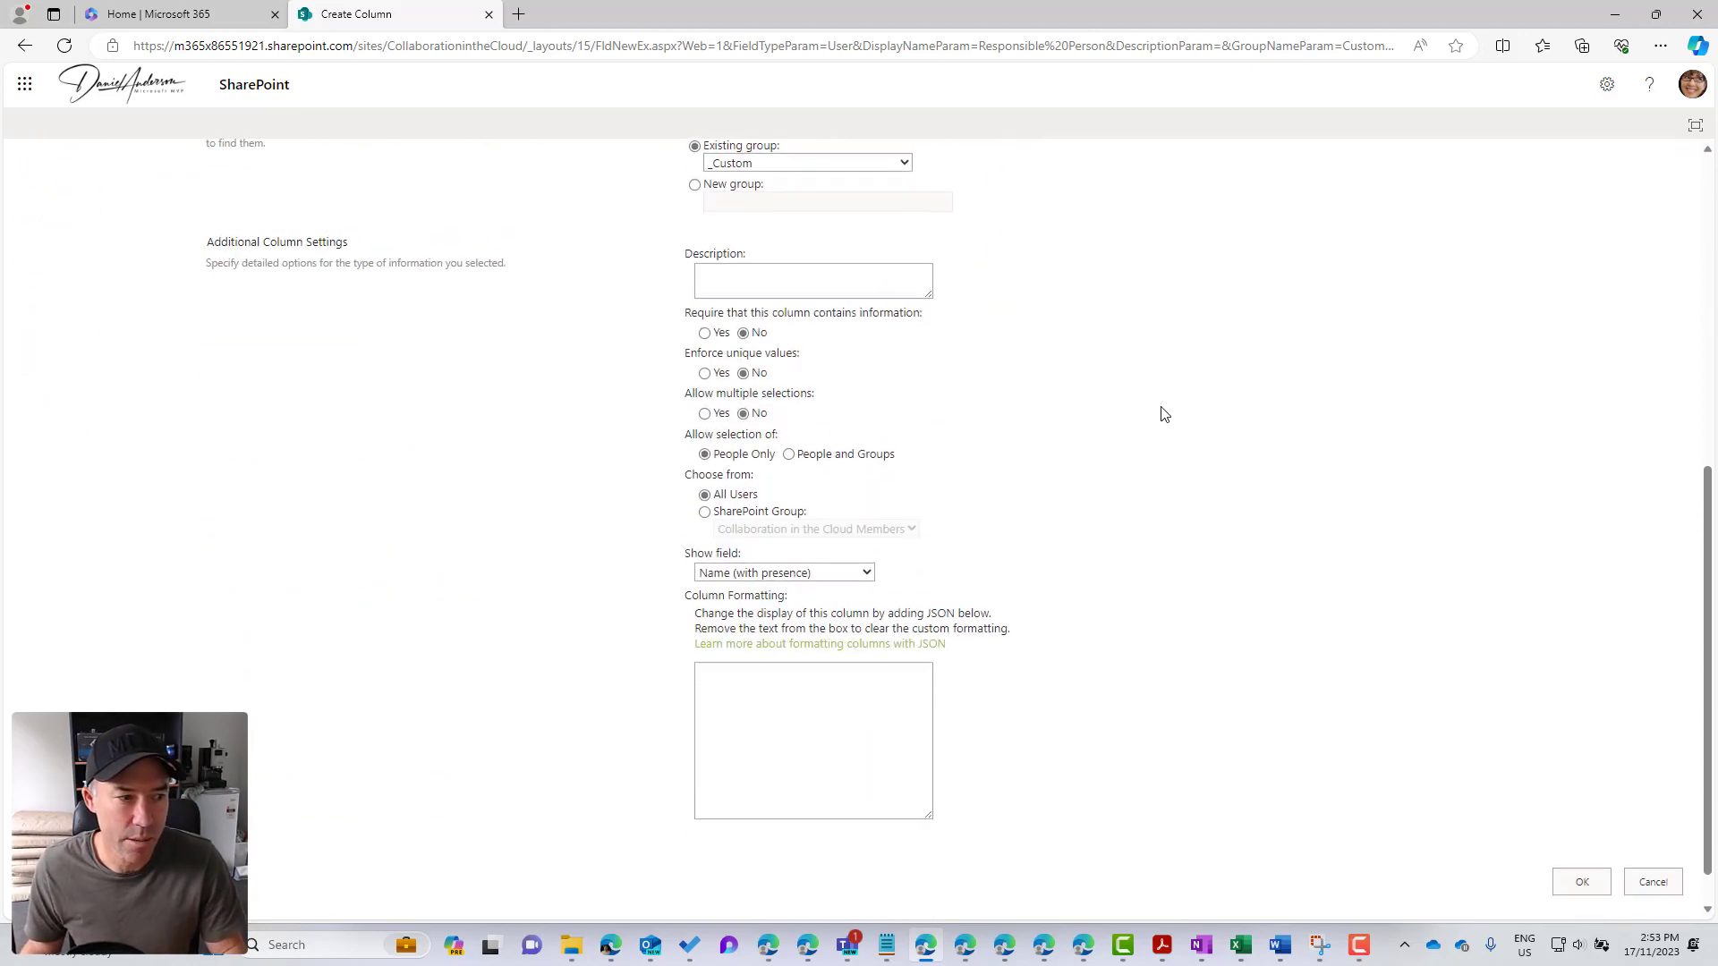
scroll(1447, 729, "down", 1)
left_click(1582, 838)
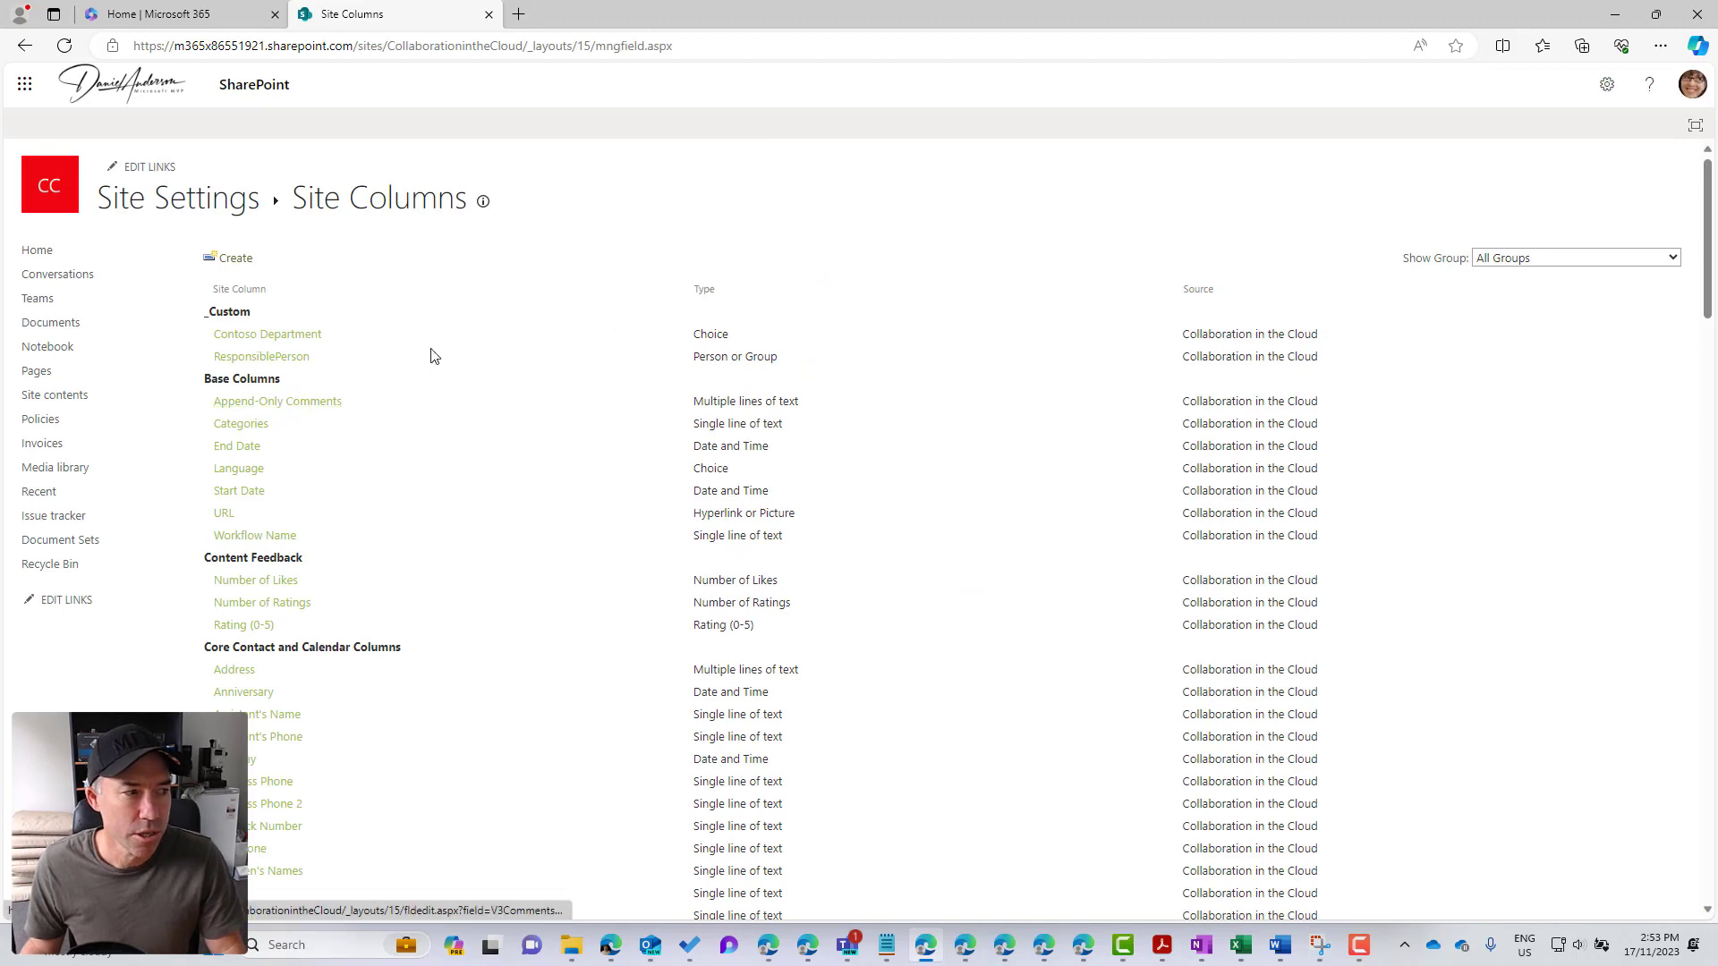
Step: Open the Document Set content type from the site content types in the site settings
left_click(1607, 84)
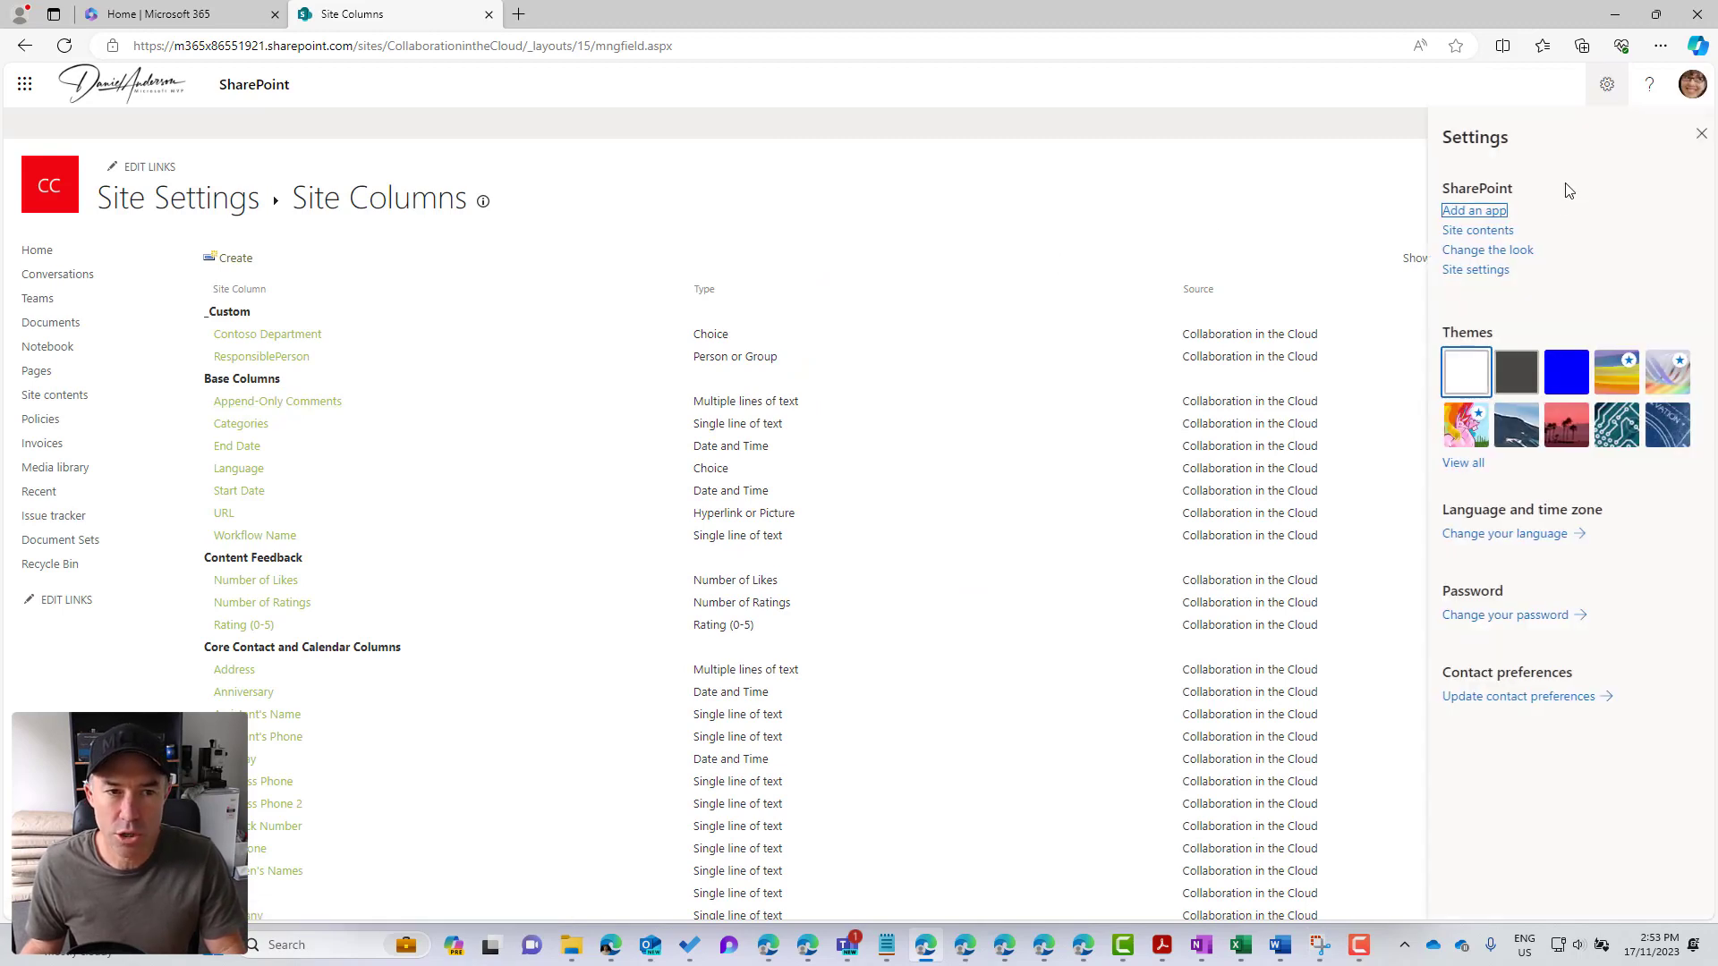
left_click(1493, 271)
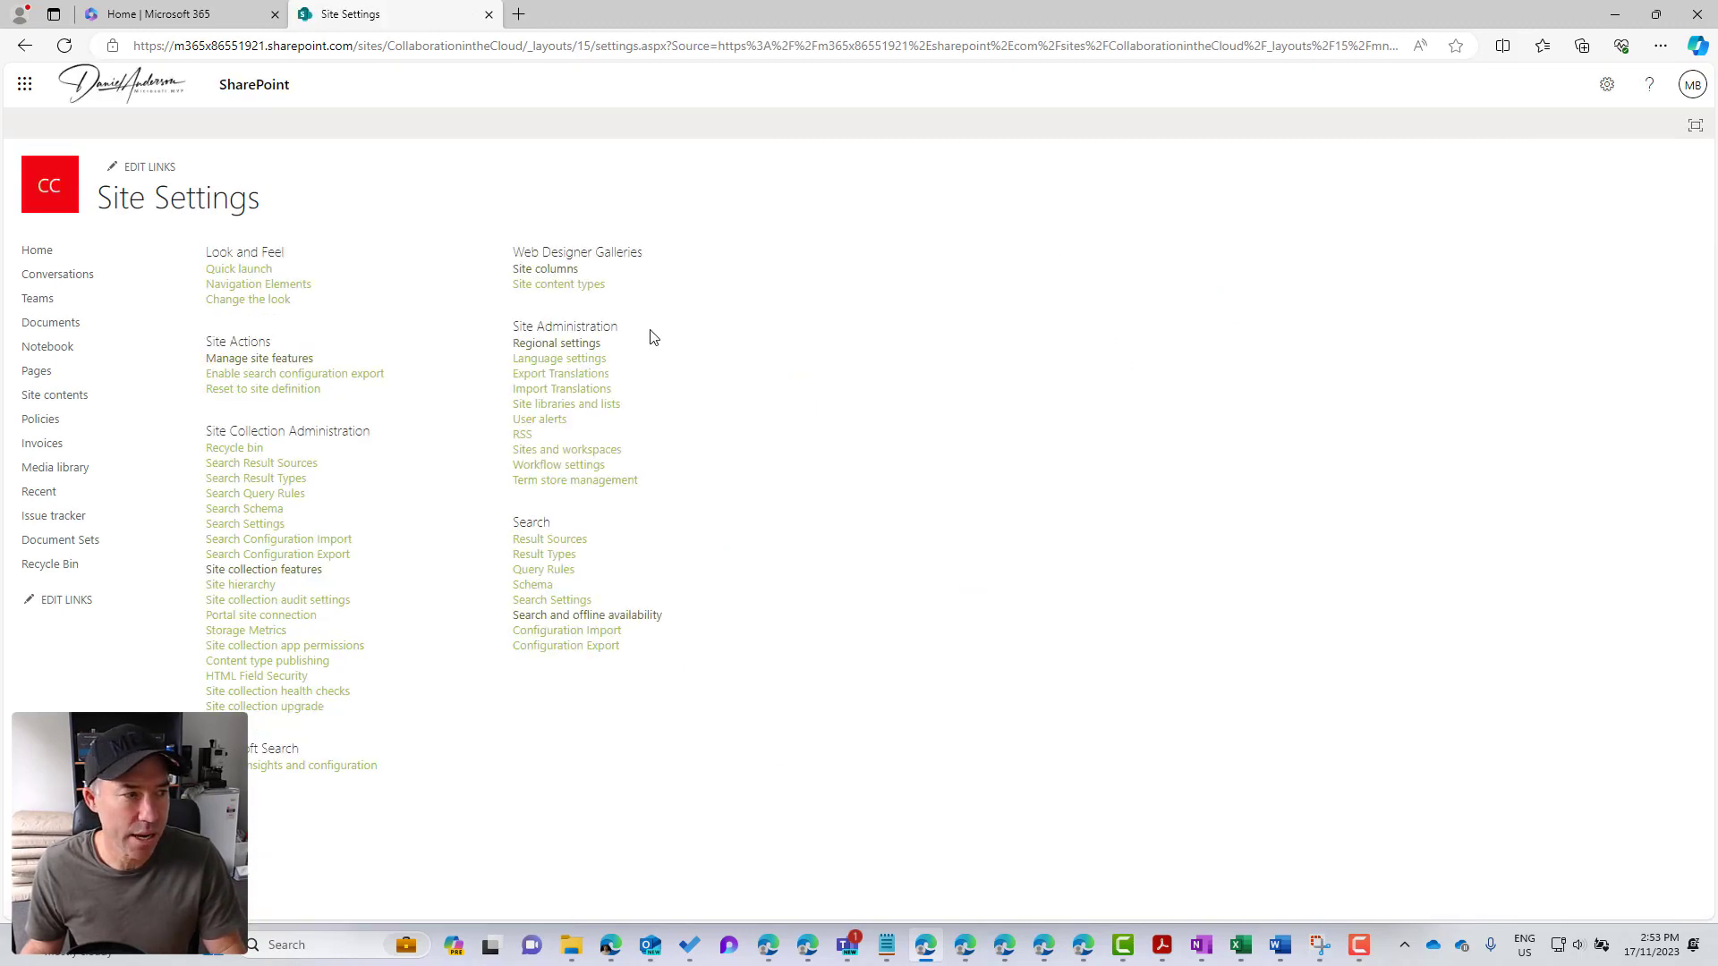
left_click(594, 288)
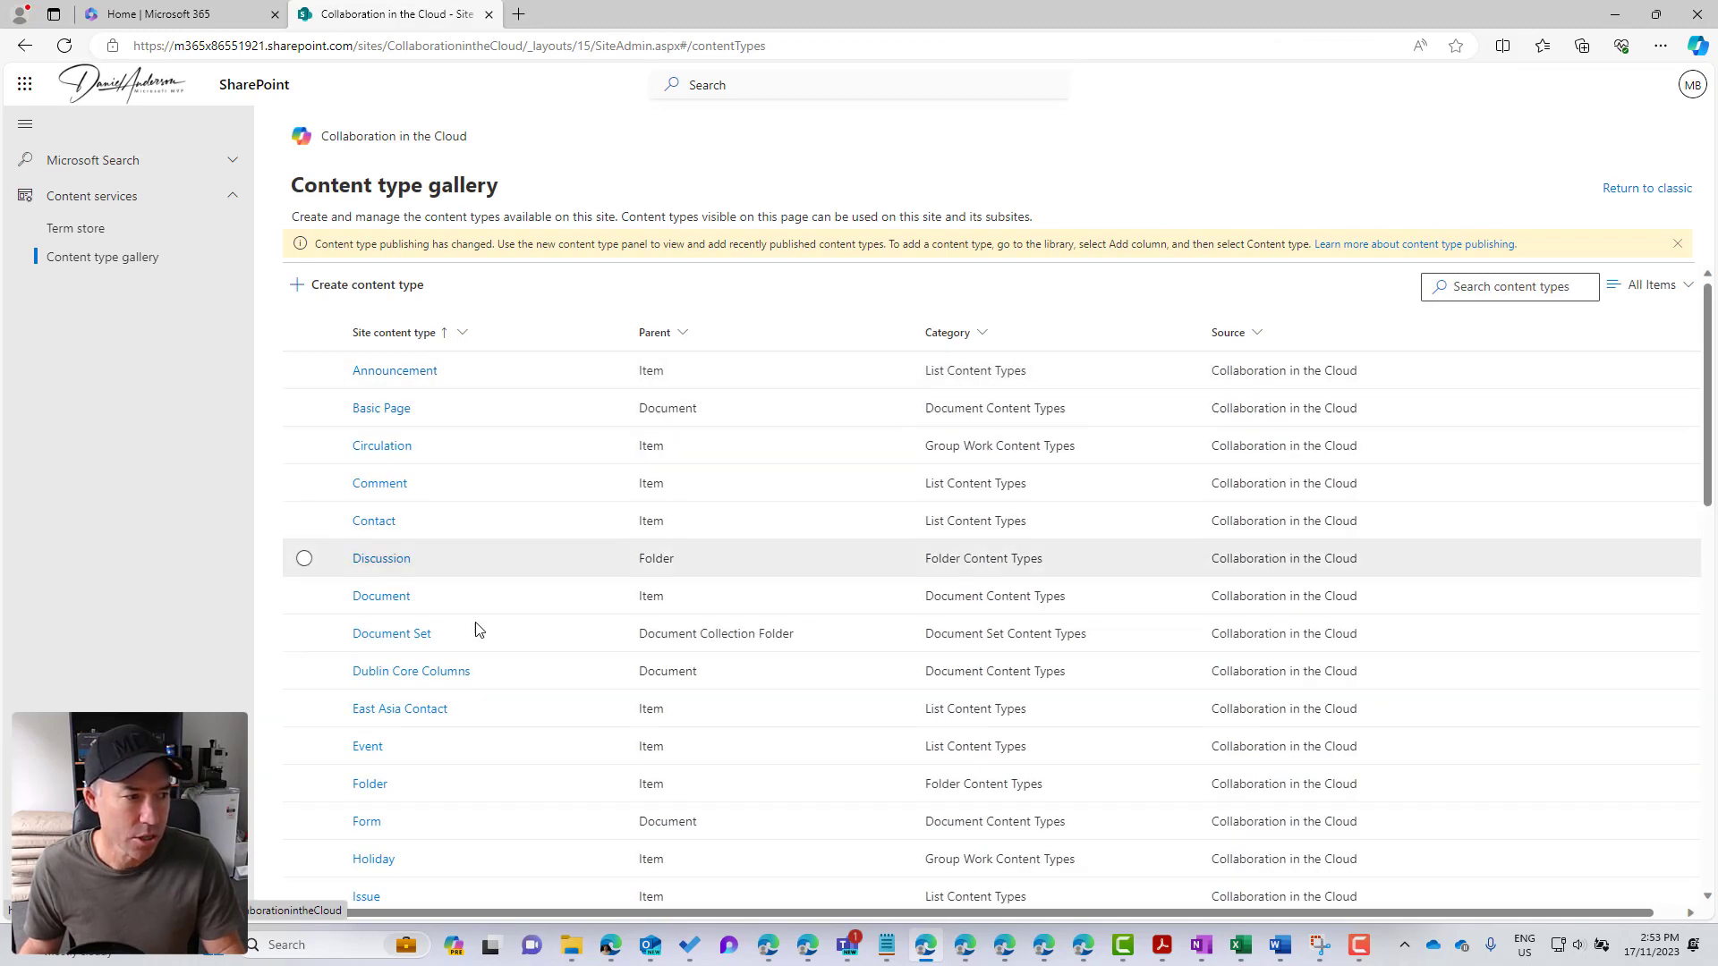
left_click(414, 635)
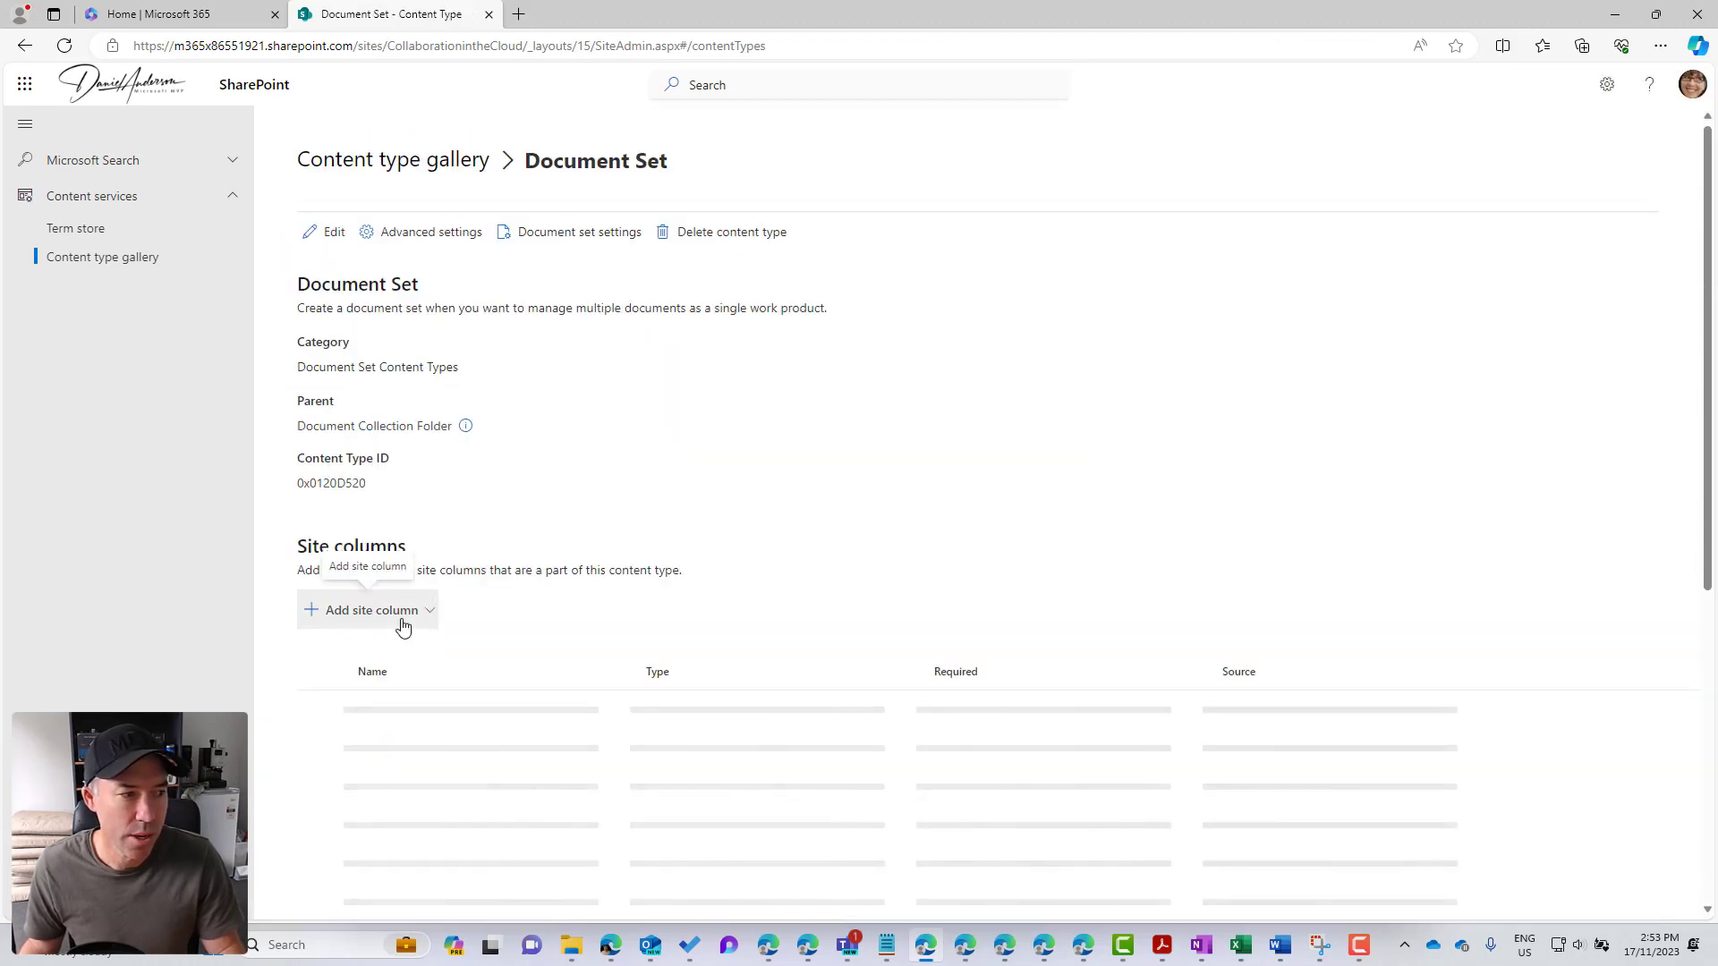
Step: Add the existing Contoso Department and ResponsiblePerson site columns from the _Custom category to the Document Set content type and save
left_click(404, 624)
left_click(412, 627)
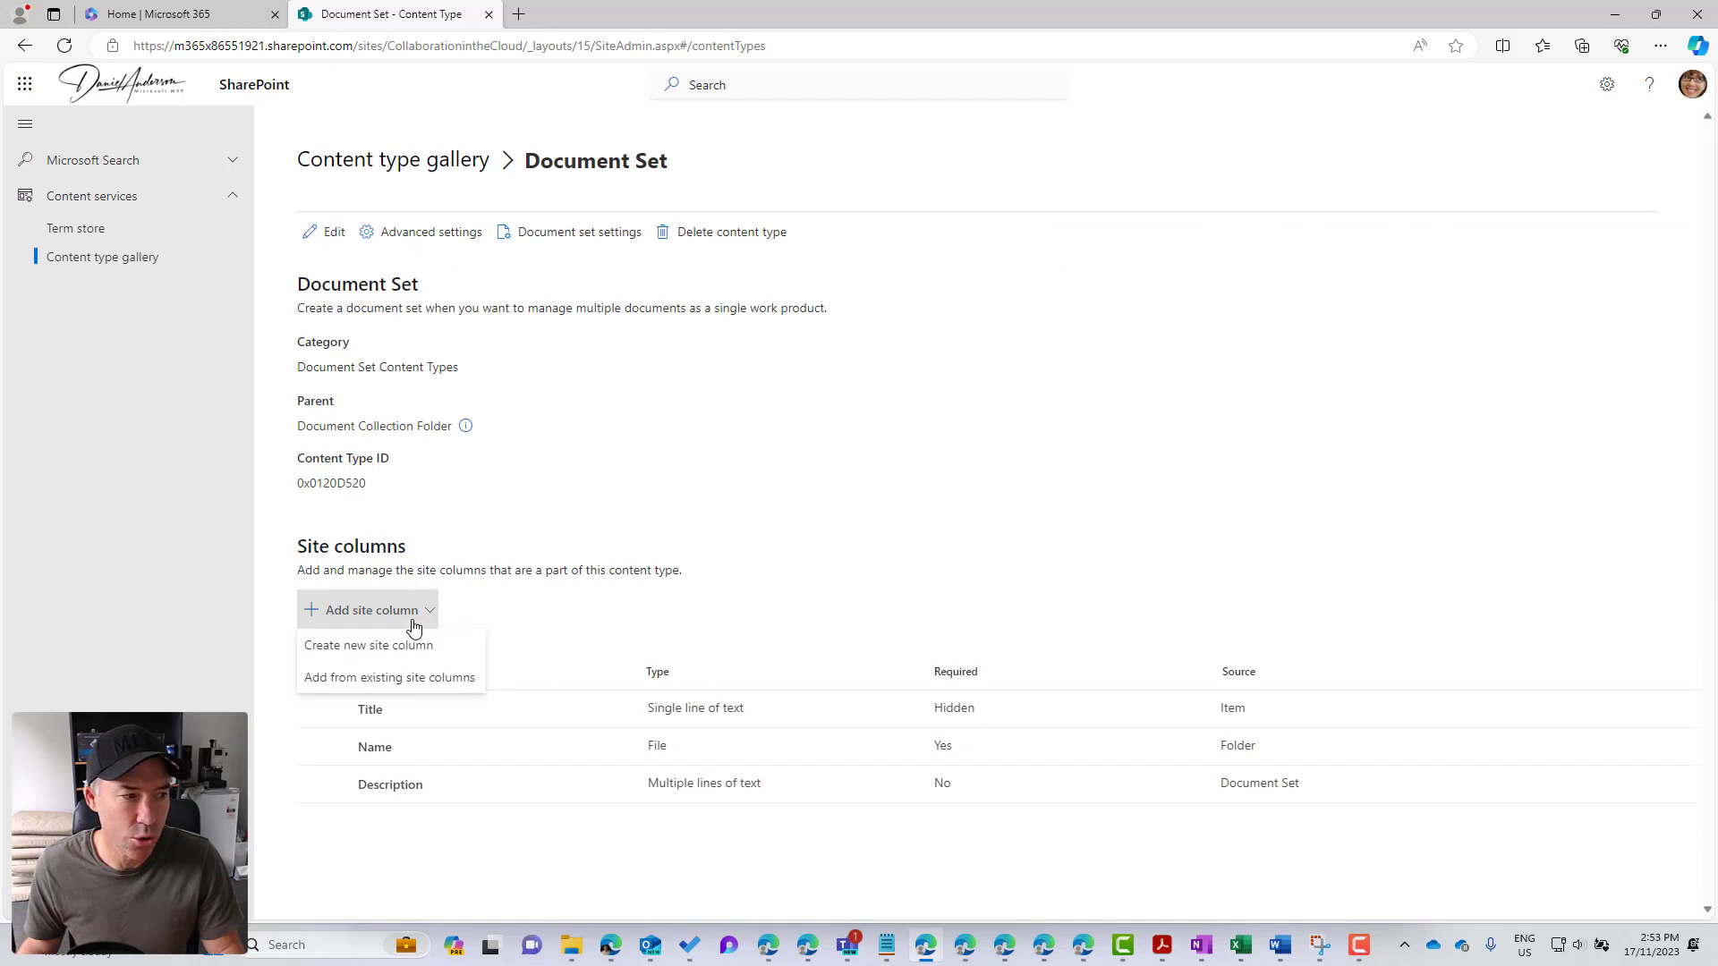
left_click(348, 688)
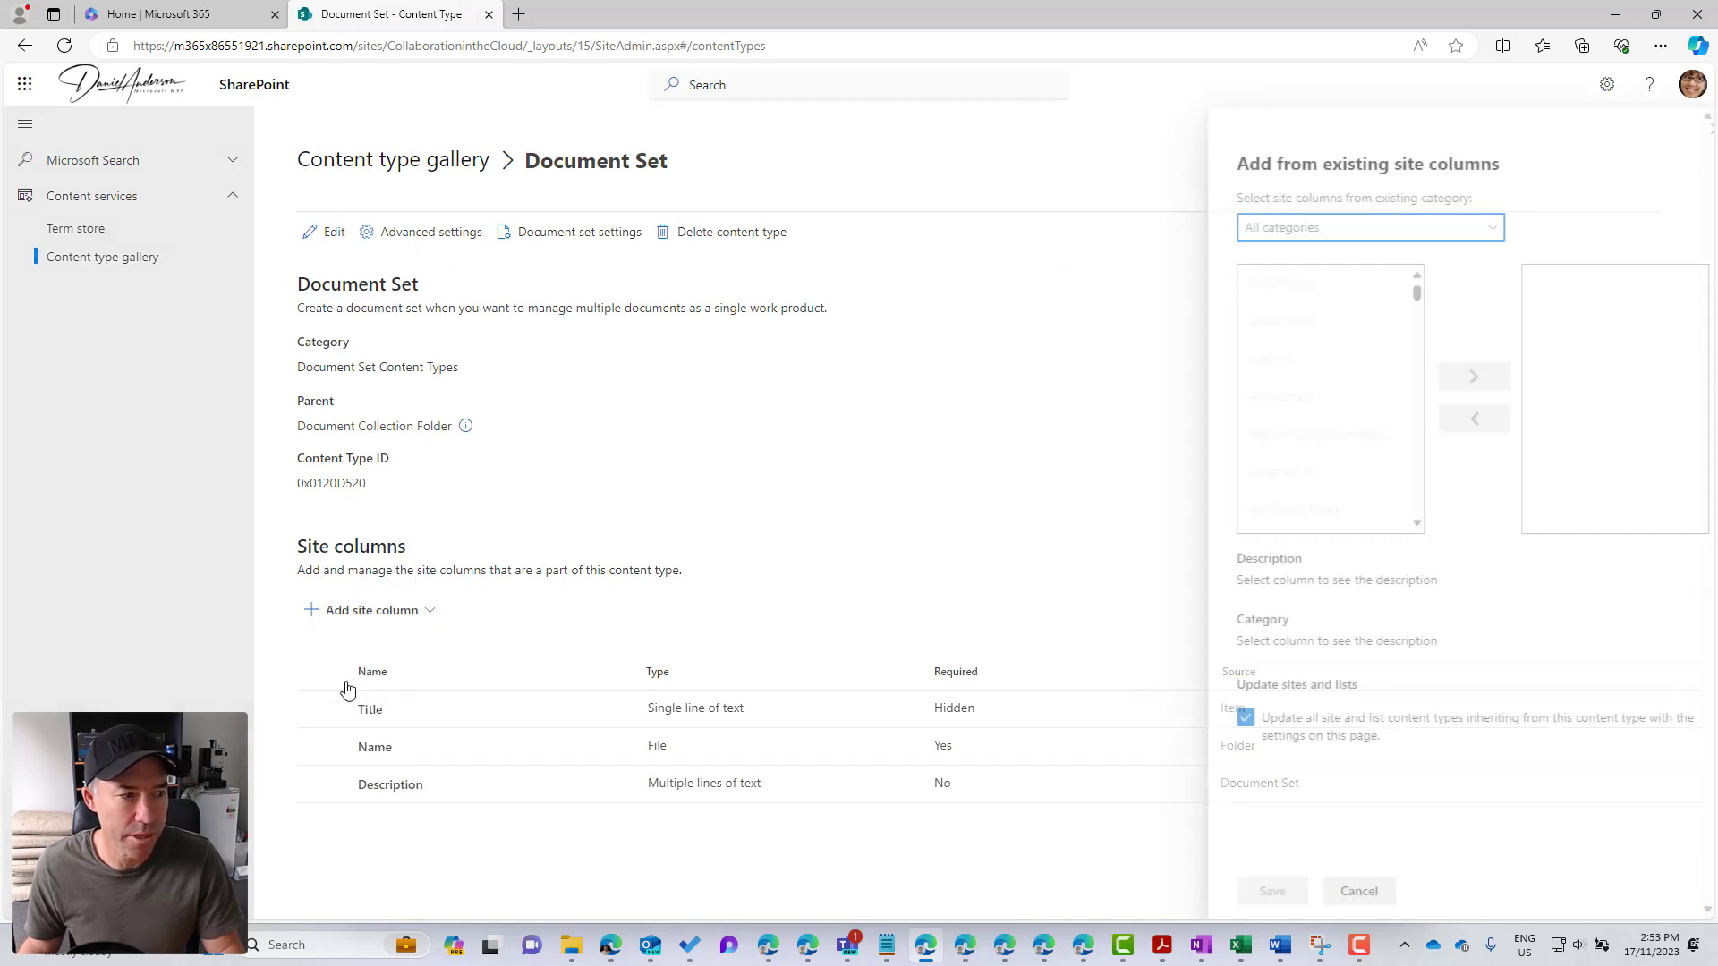
left_click(1351, 220)
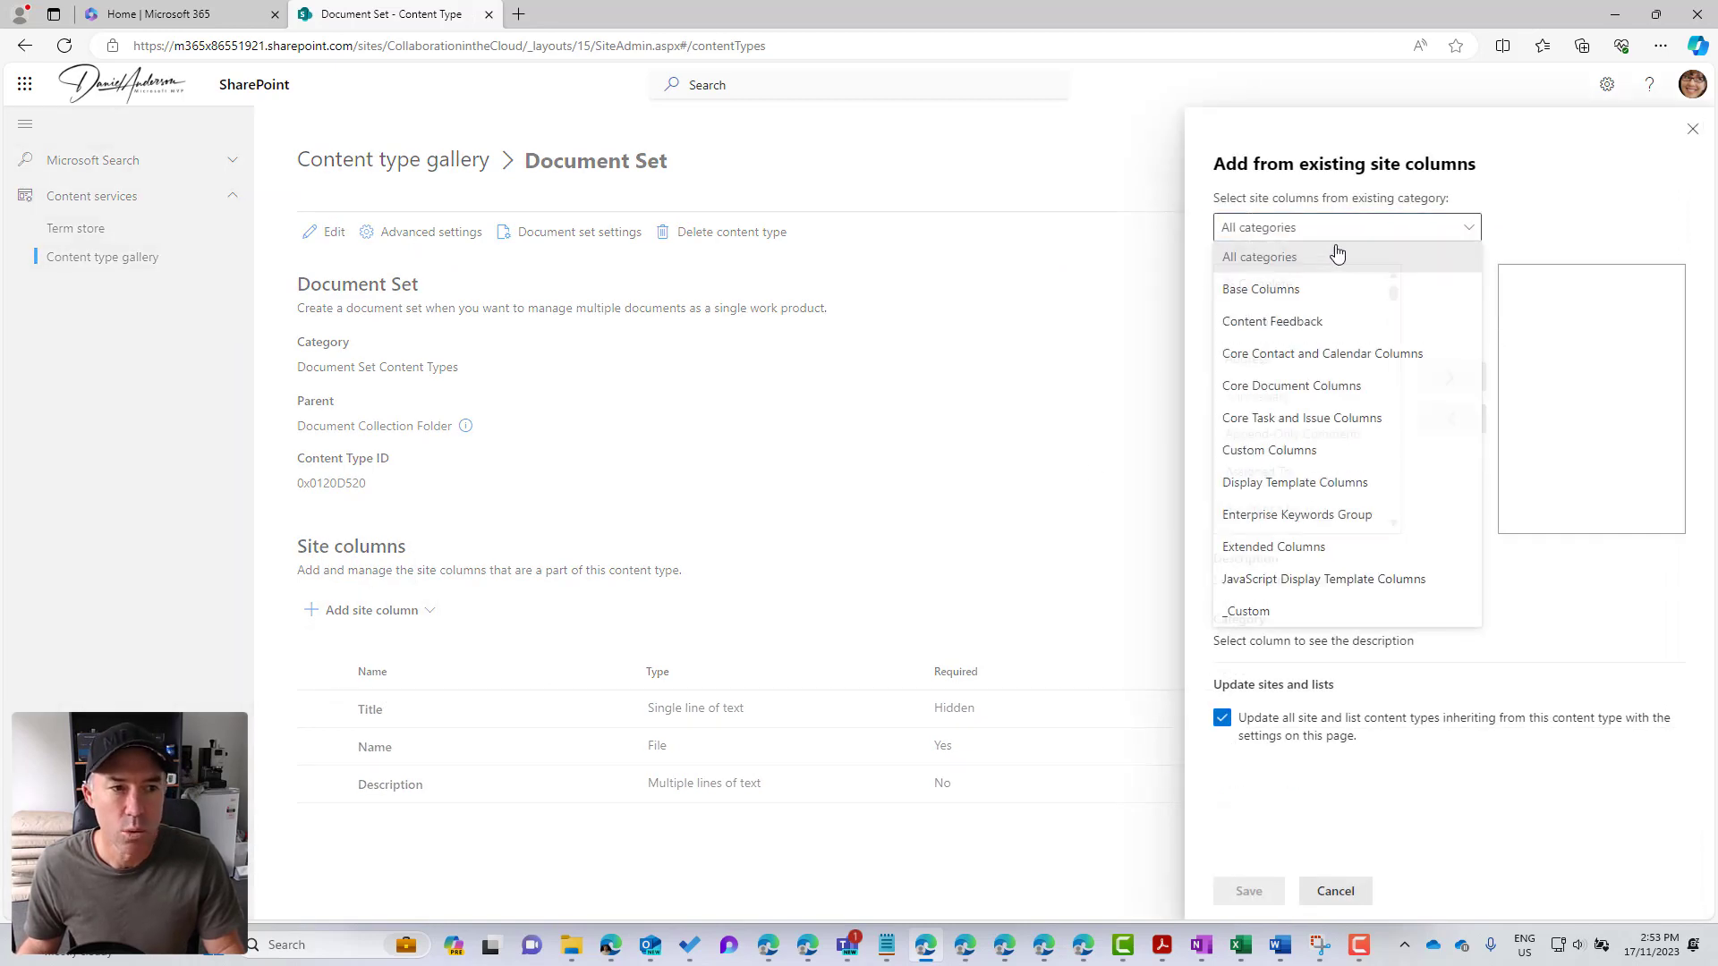
left_click(1338, 610)
left_click(1299, 283)
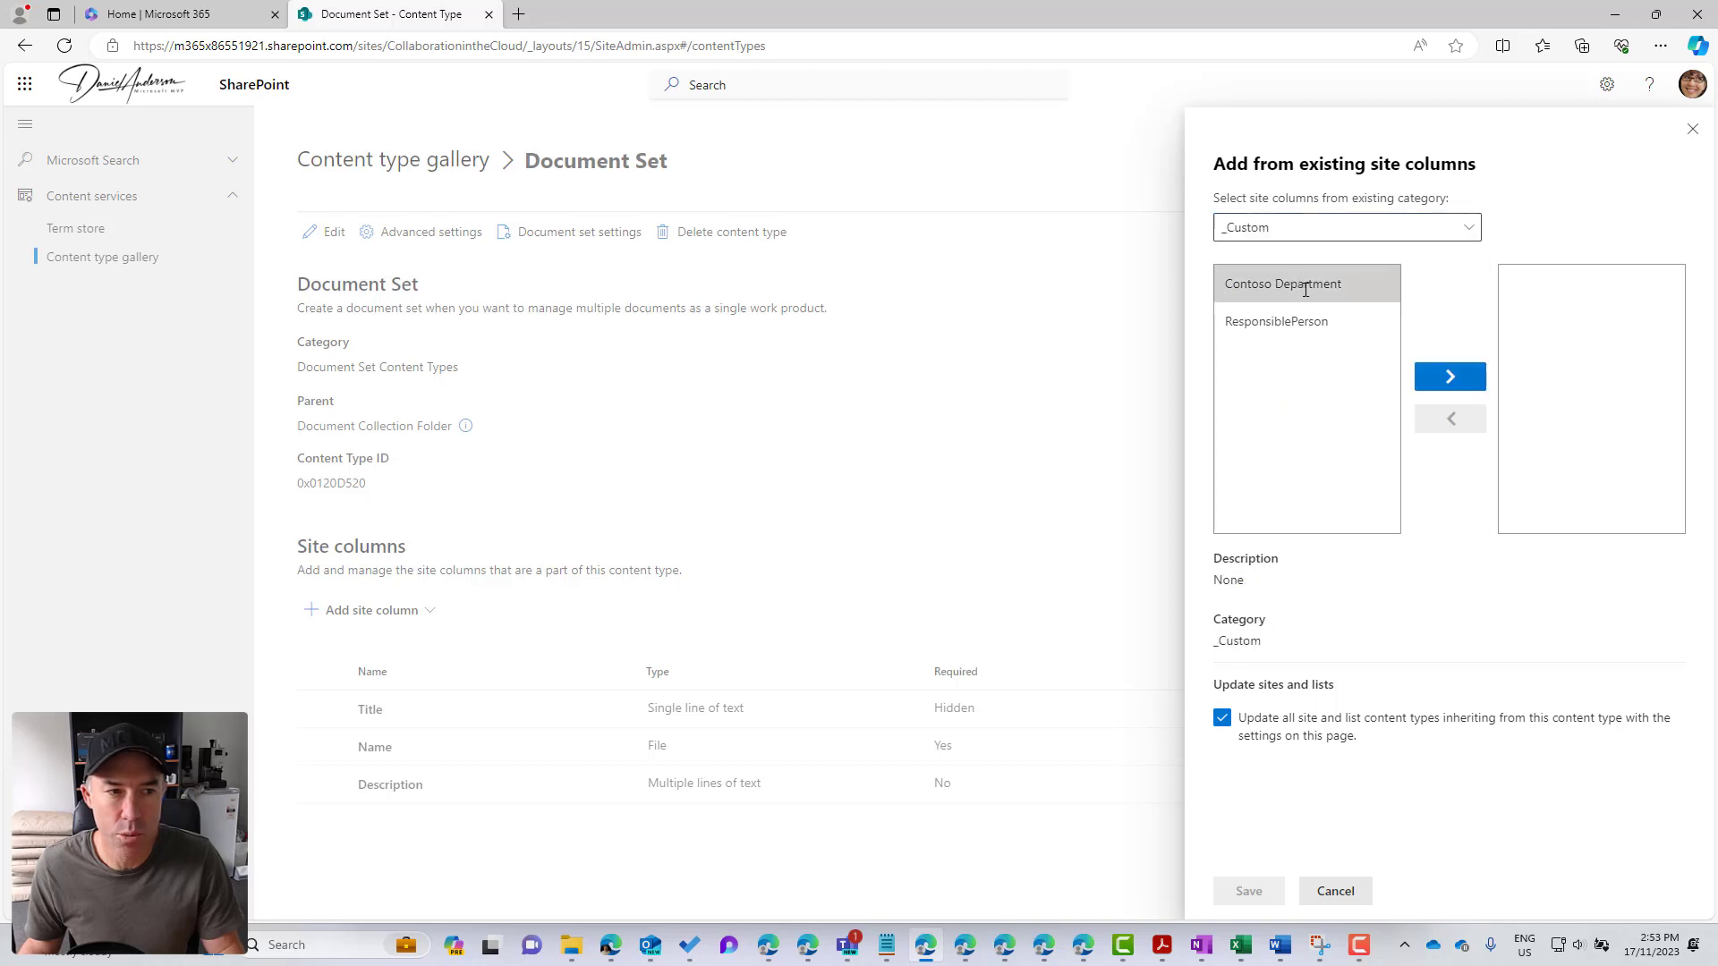
double_click(1289, 287)
left_click(1459, 380)
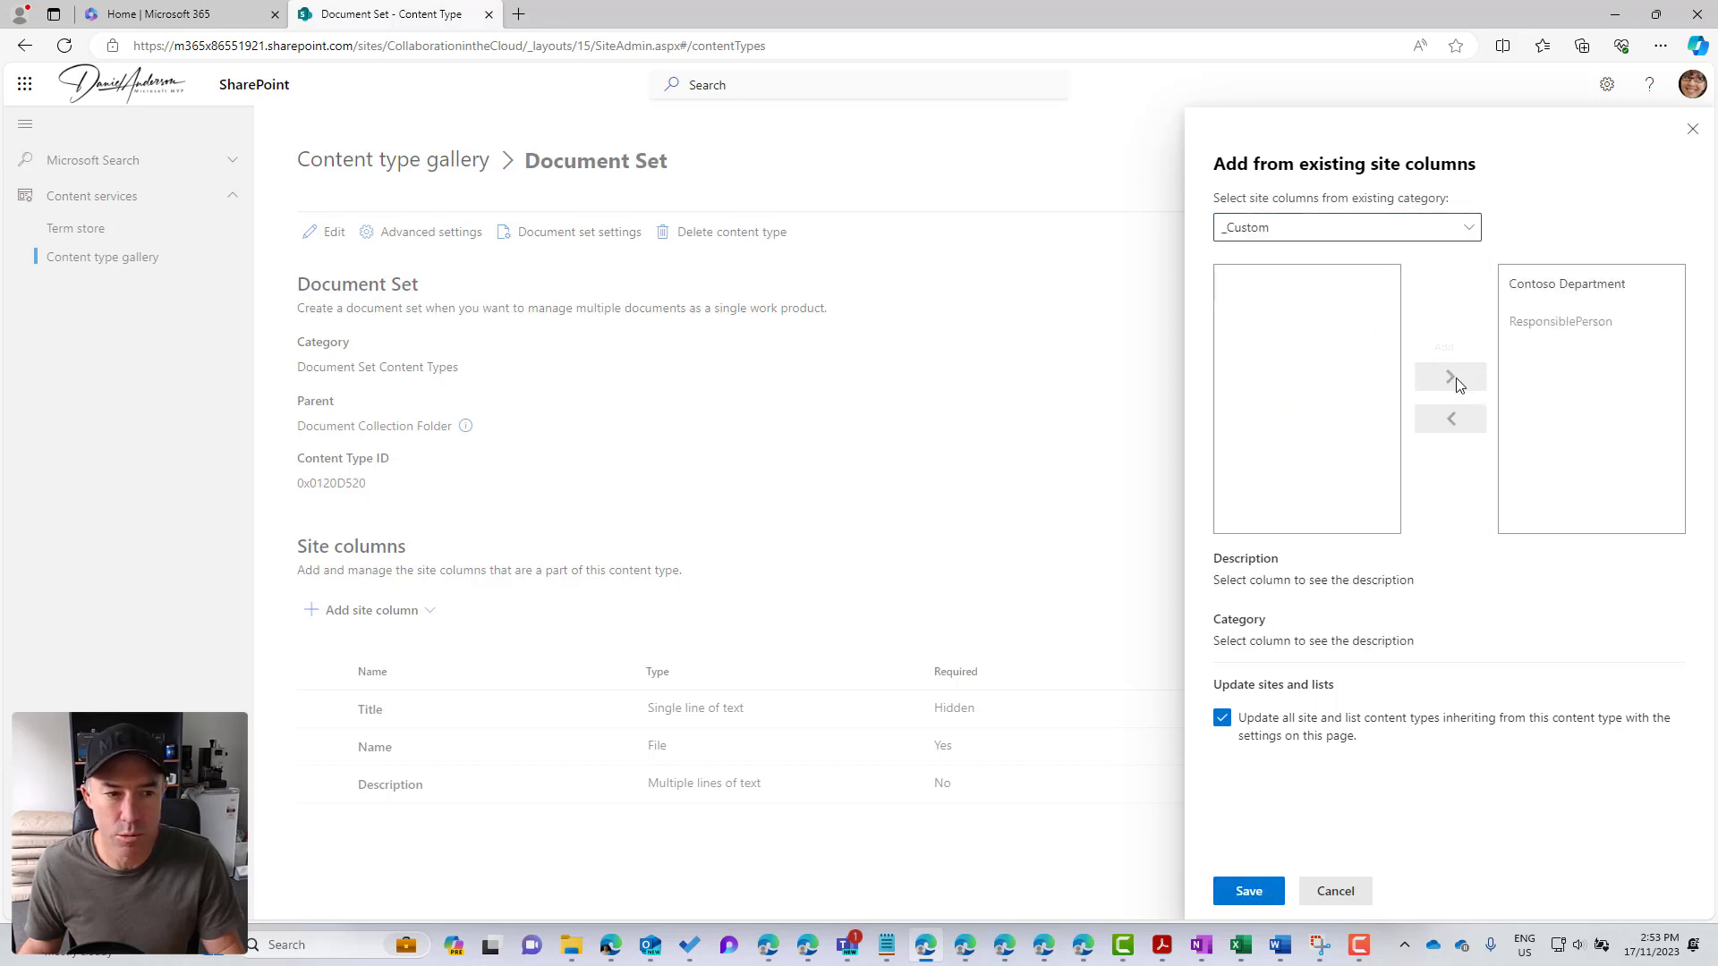
left_click(1250, 892)
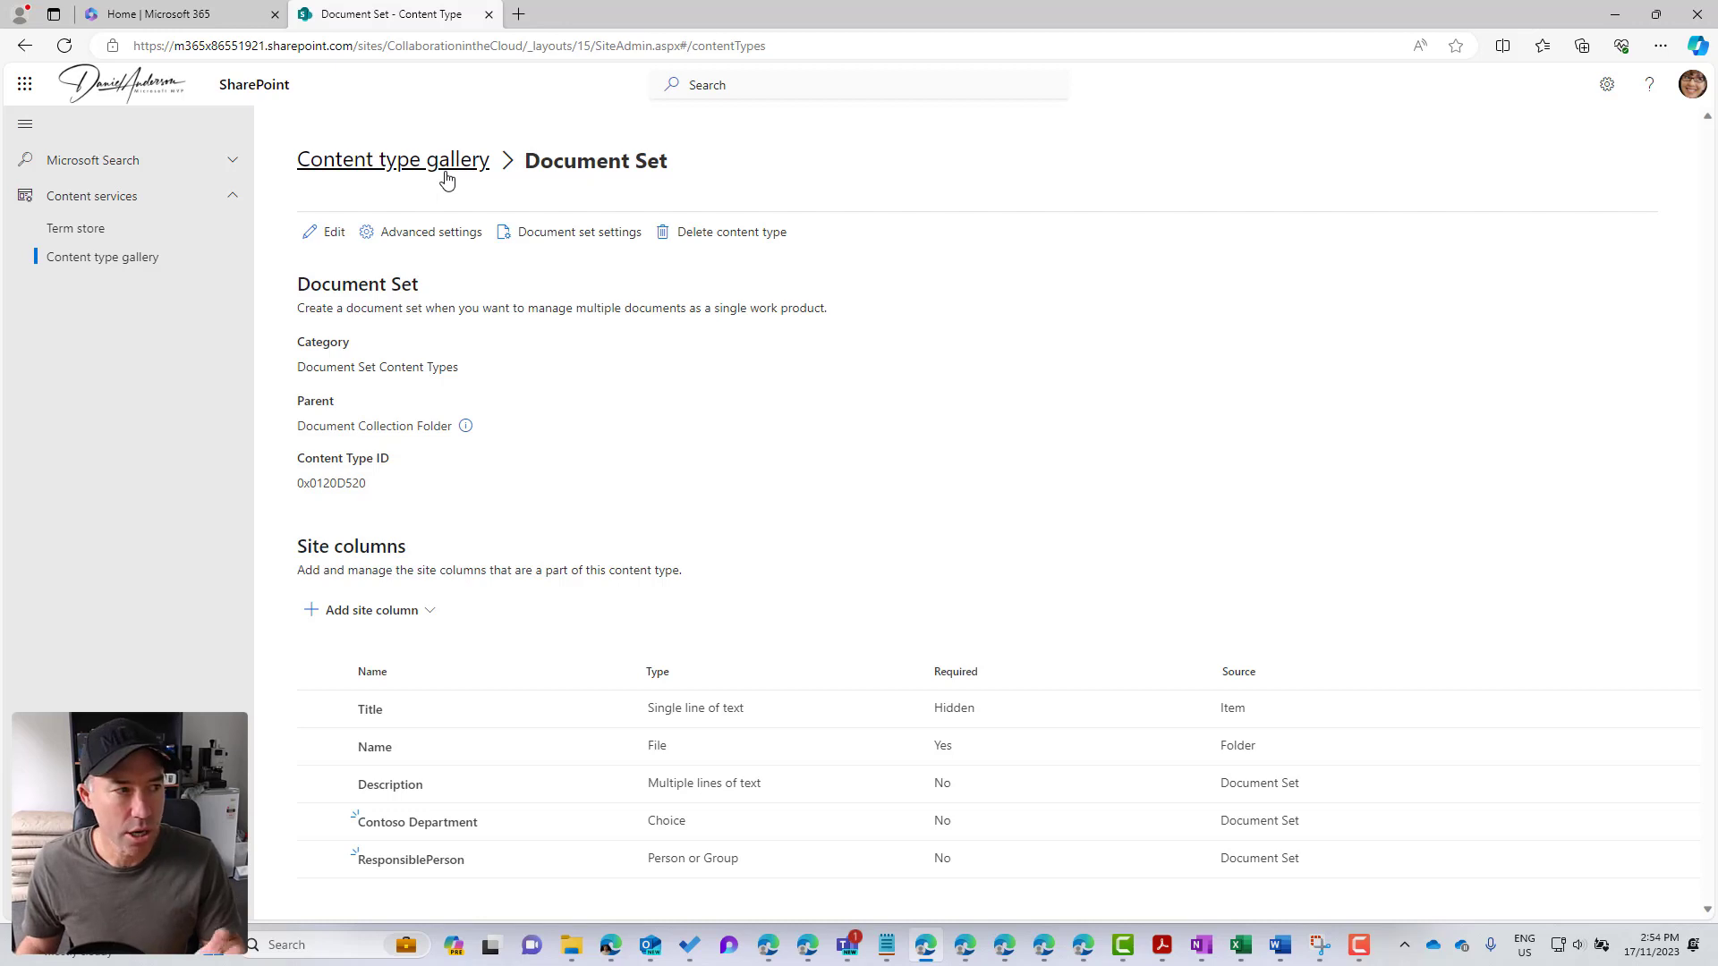
Step: Return to the site's Document Sets library and start a new document set
left_click(414, 168)
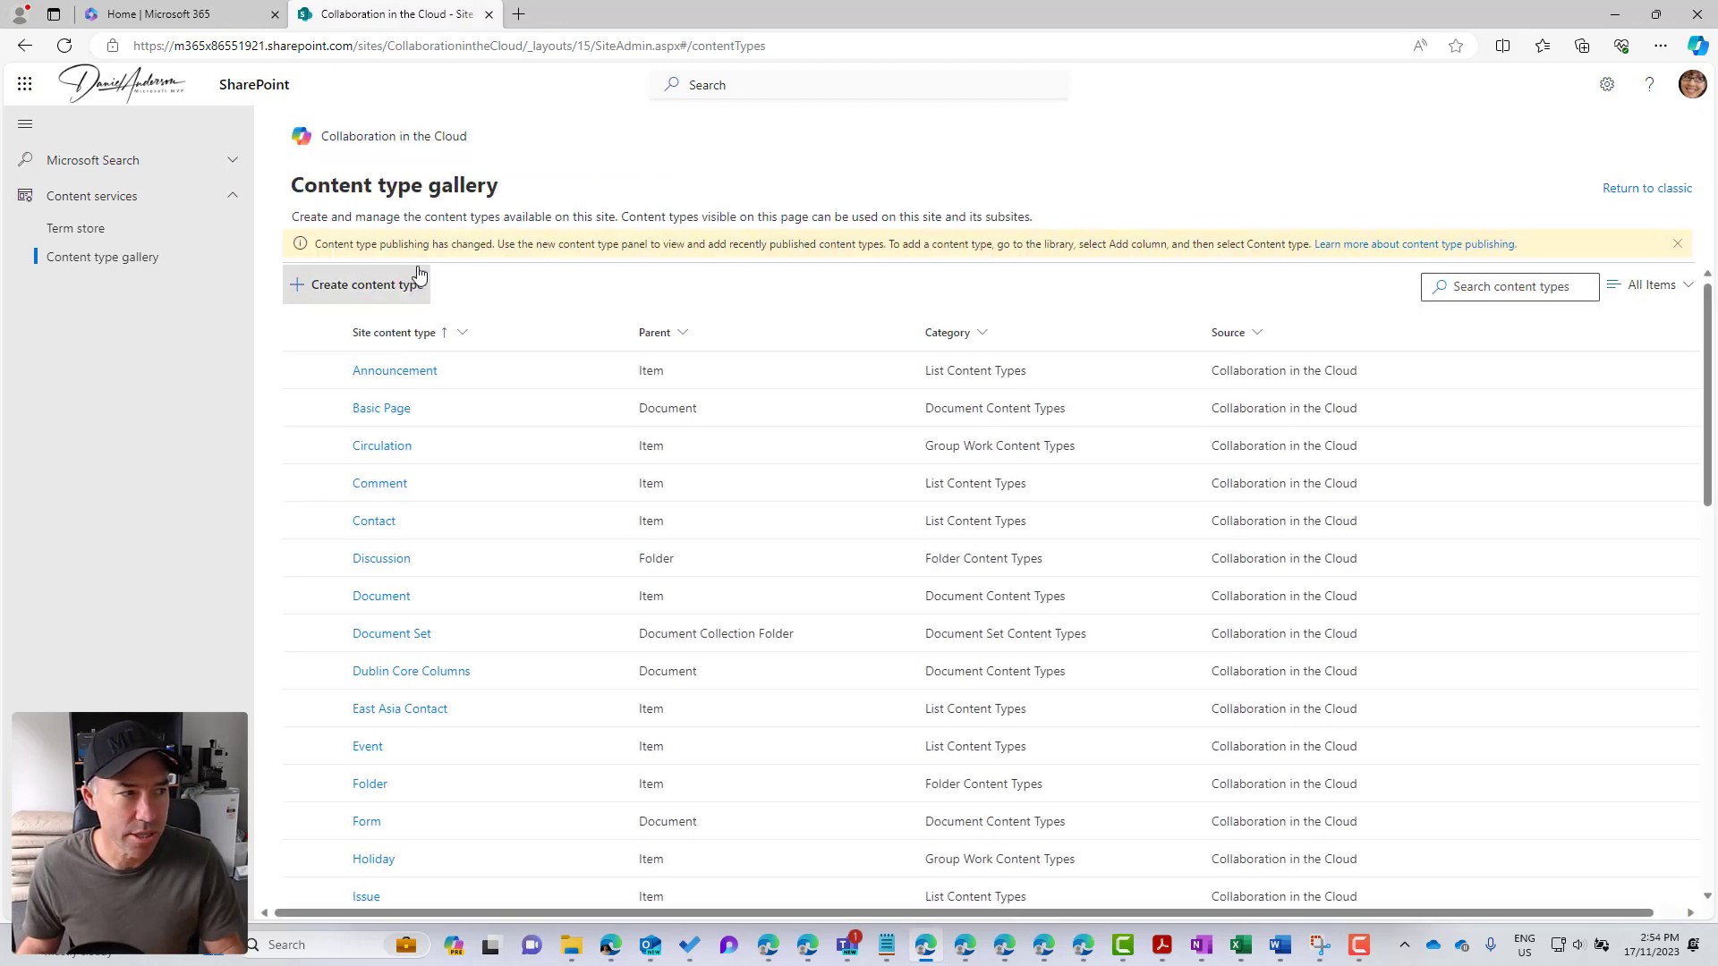
left_click(379, 140)
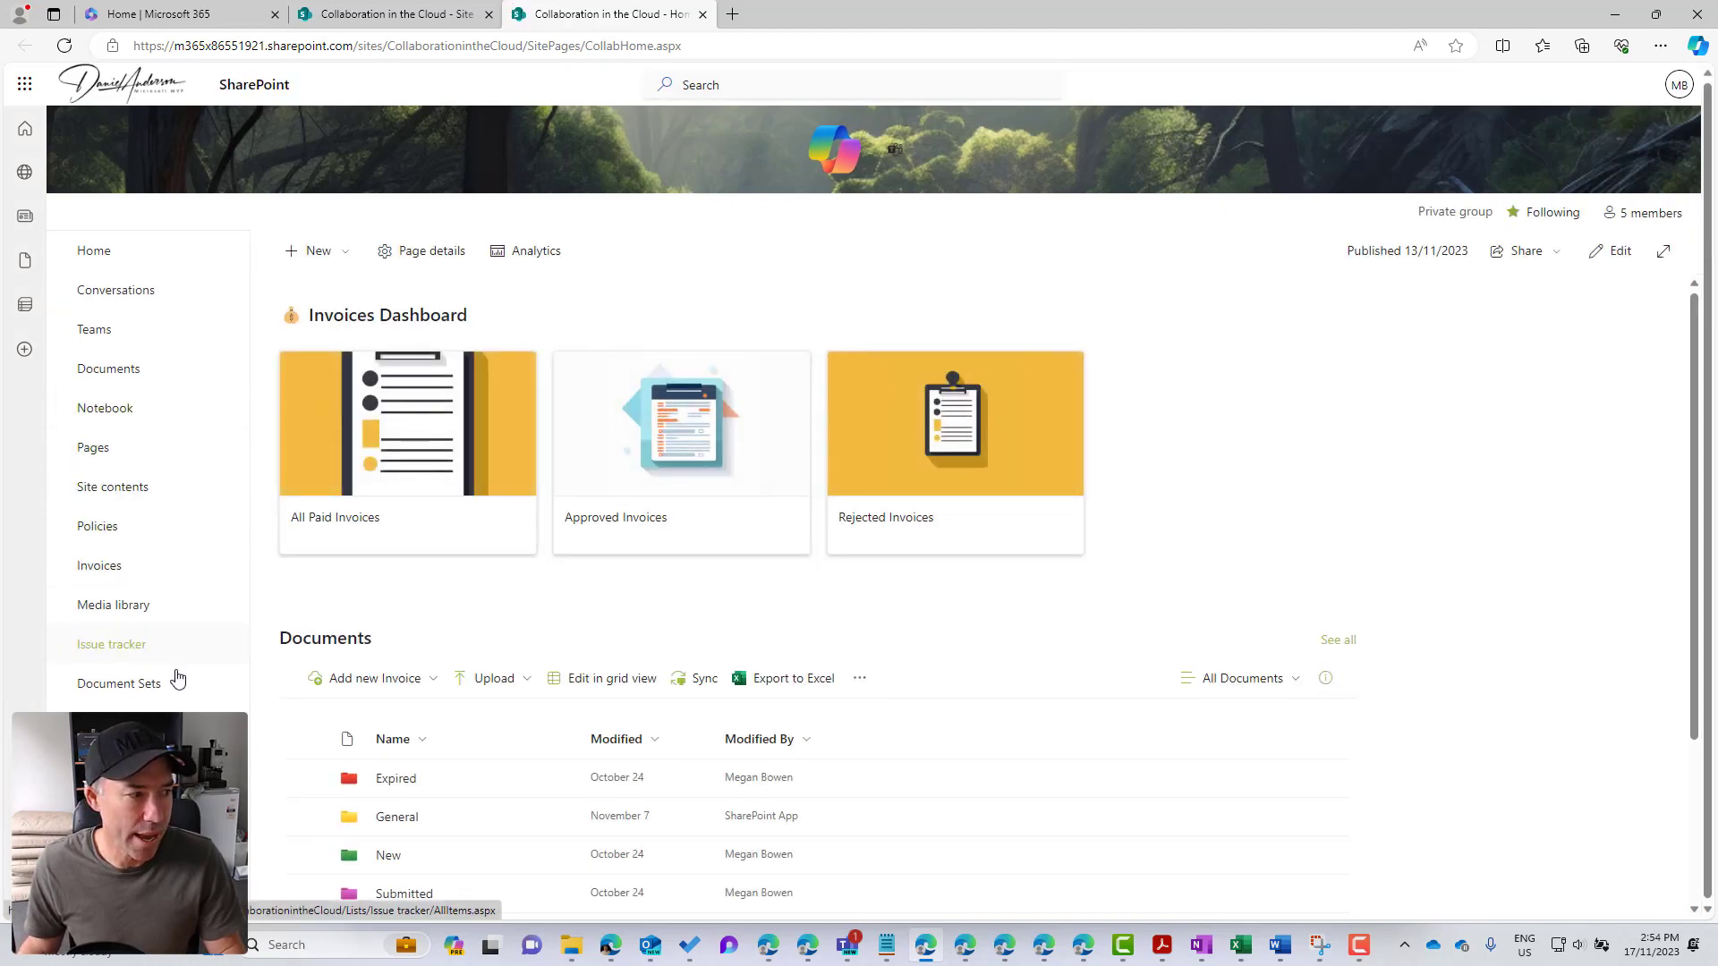
left_click(133, 686)
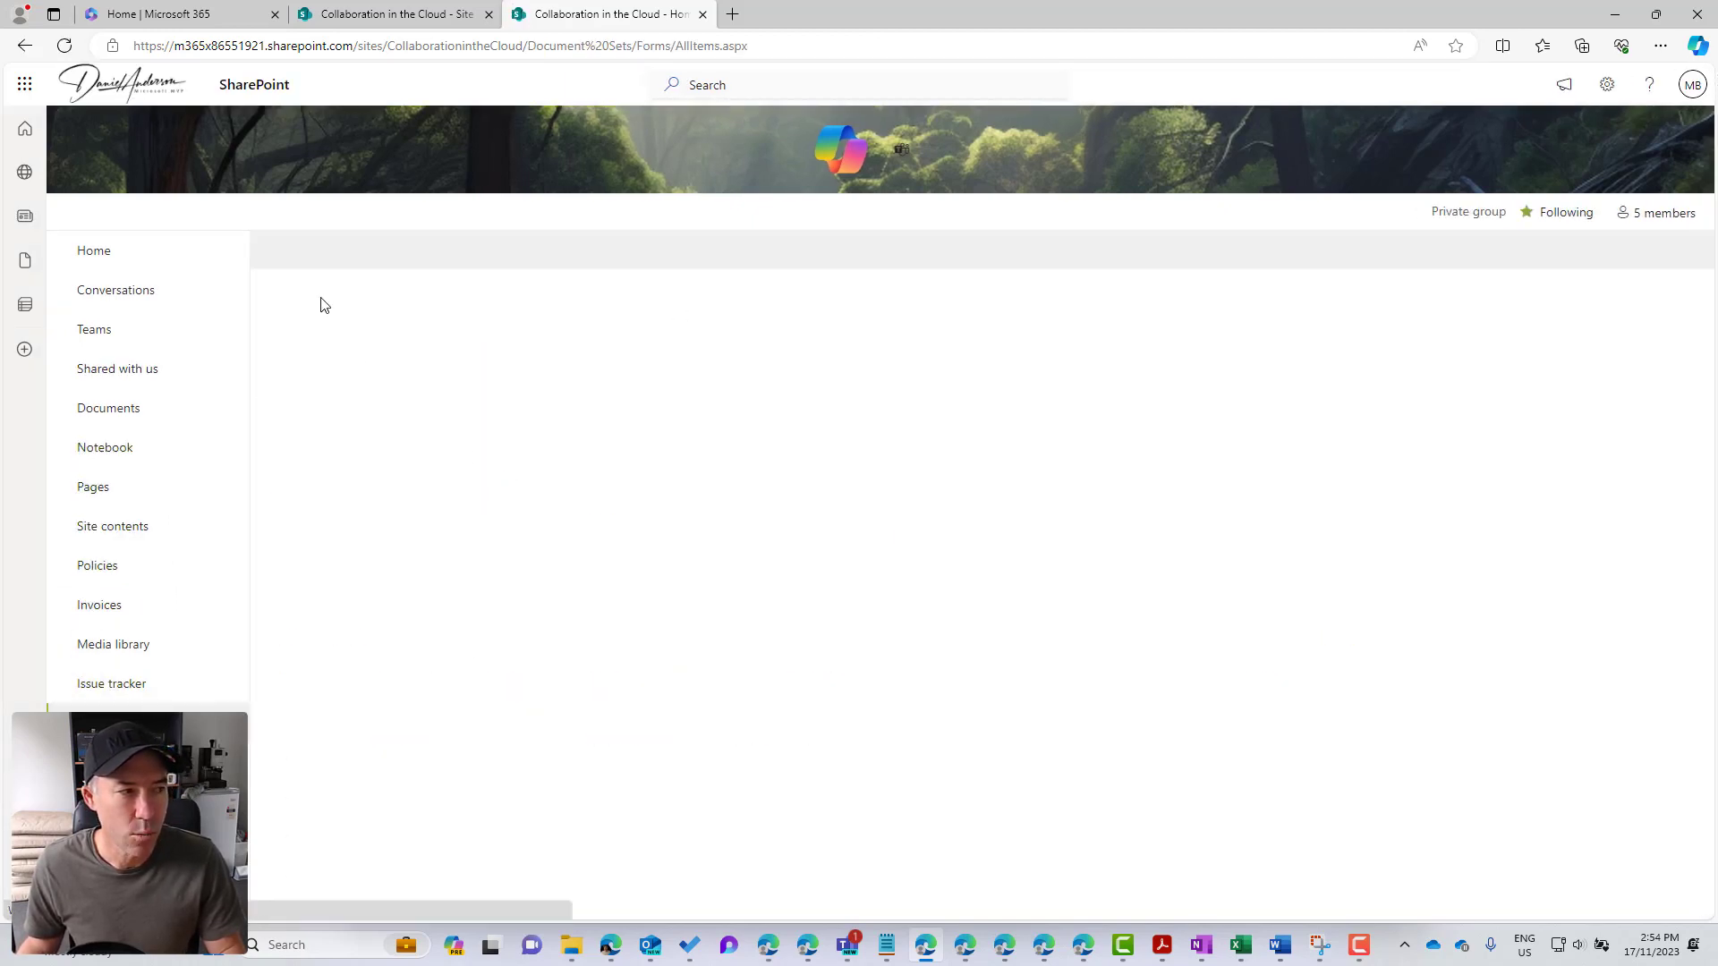
left_click(318, 251)
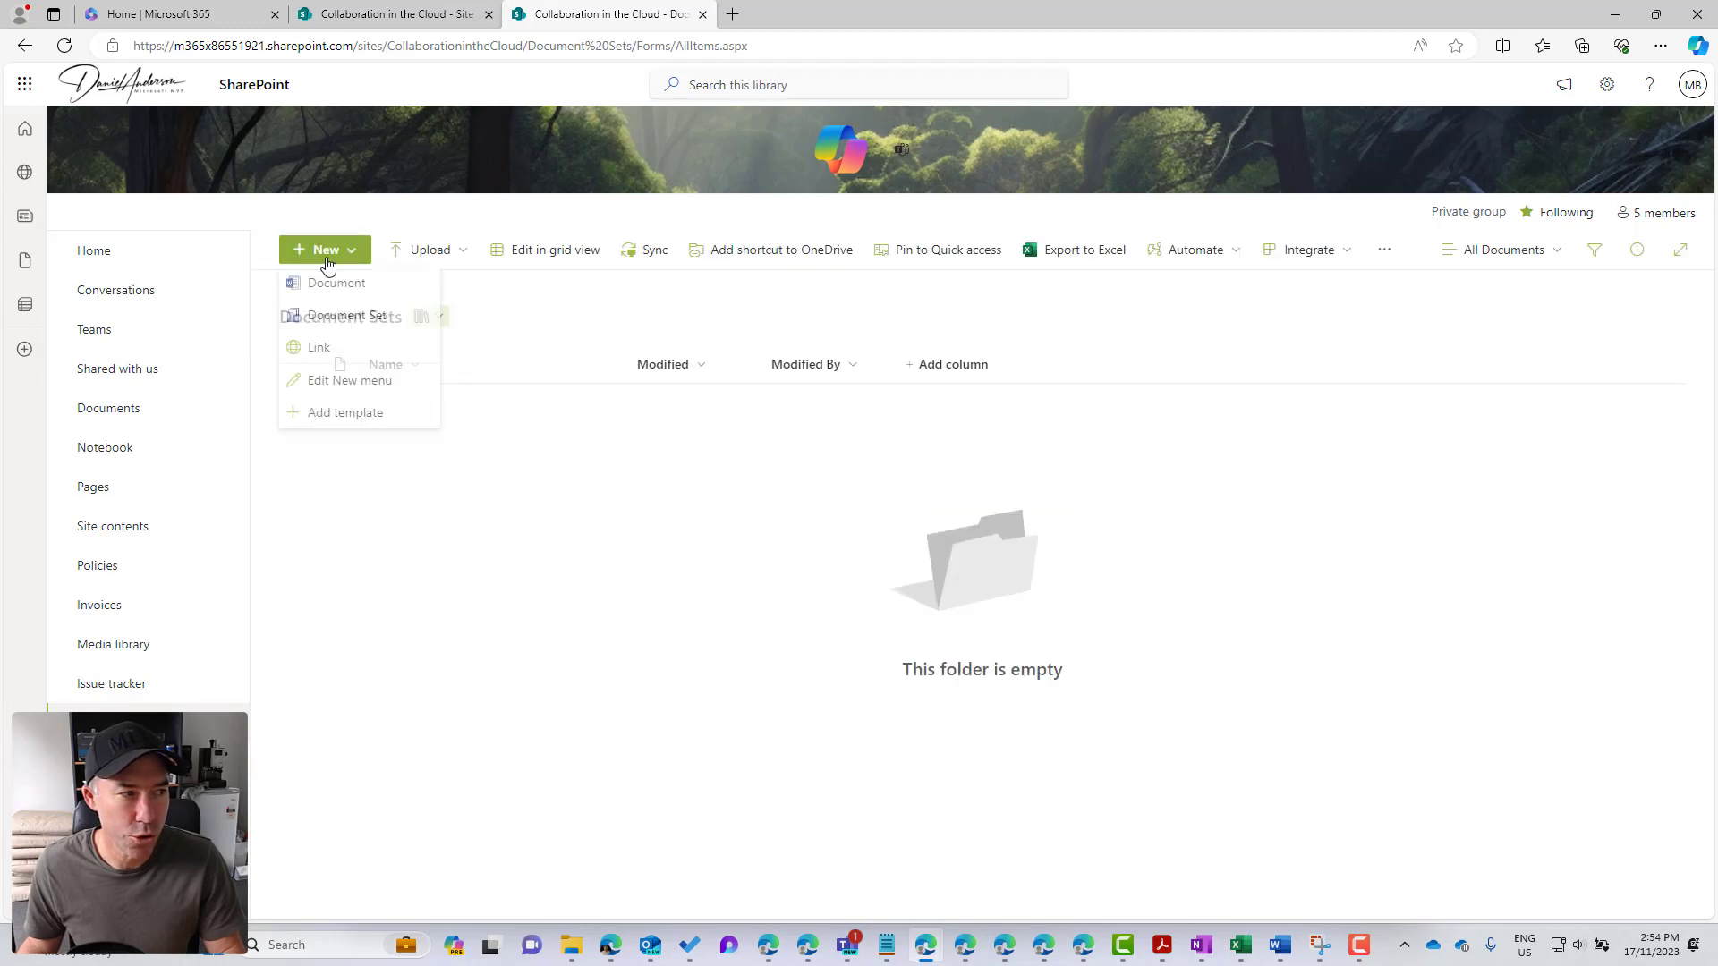
left_click(336, 319)
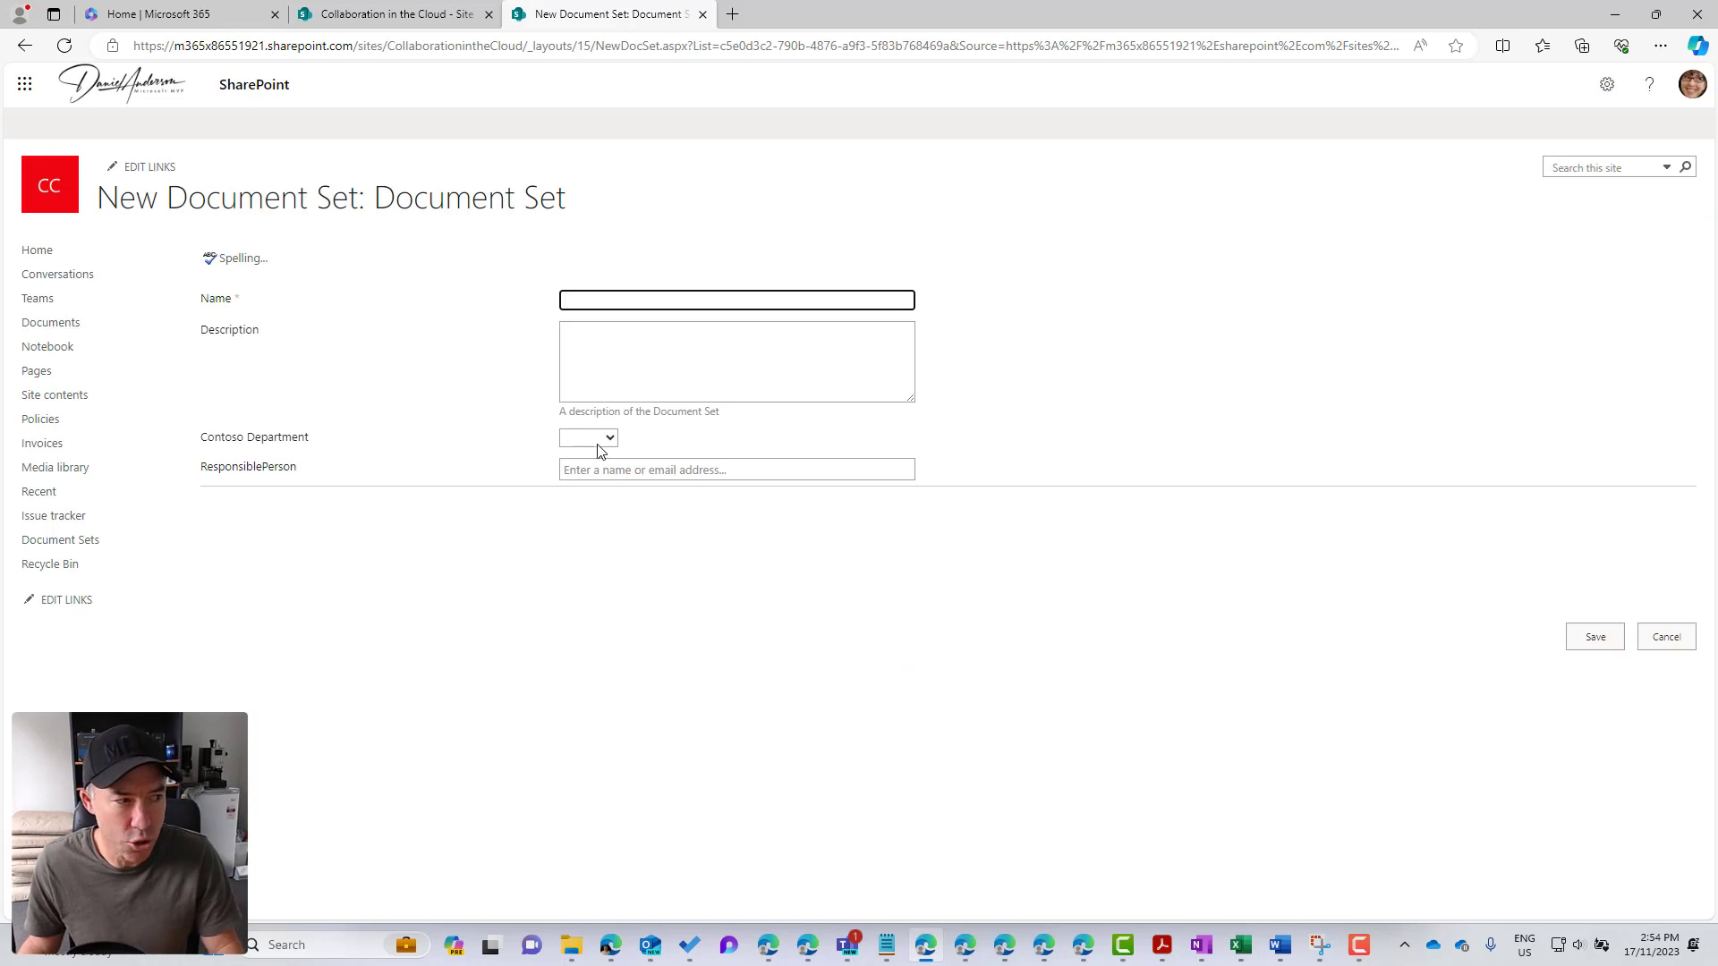
Step: Name the new document set Document Set 1, correcting the spelling of Document
left_click(617, 303)
type("Docuemnt Set 1")
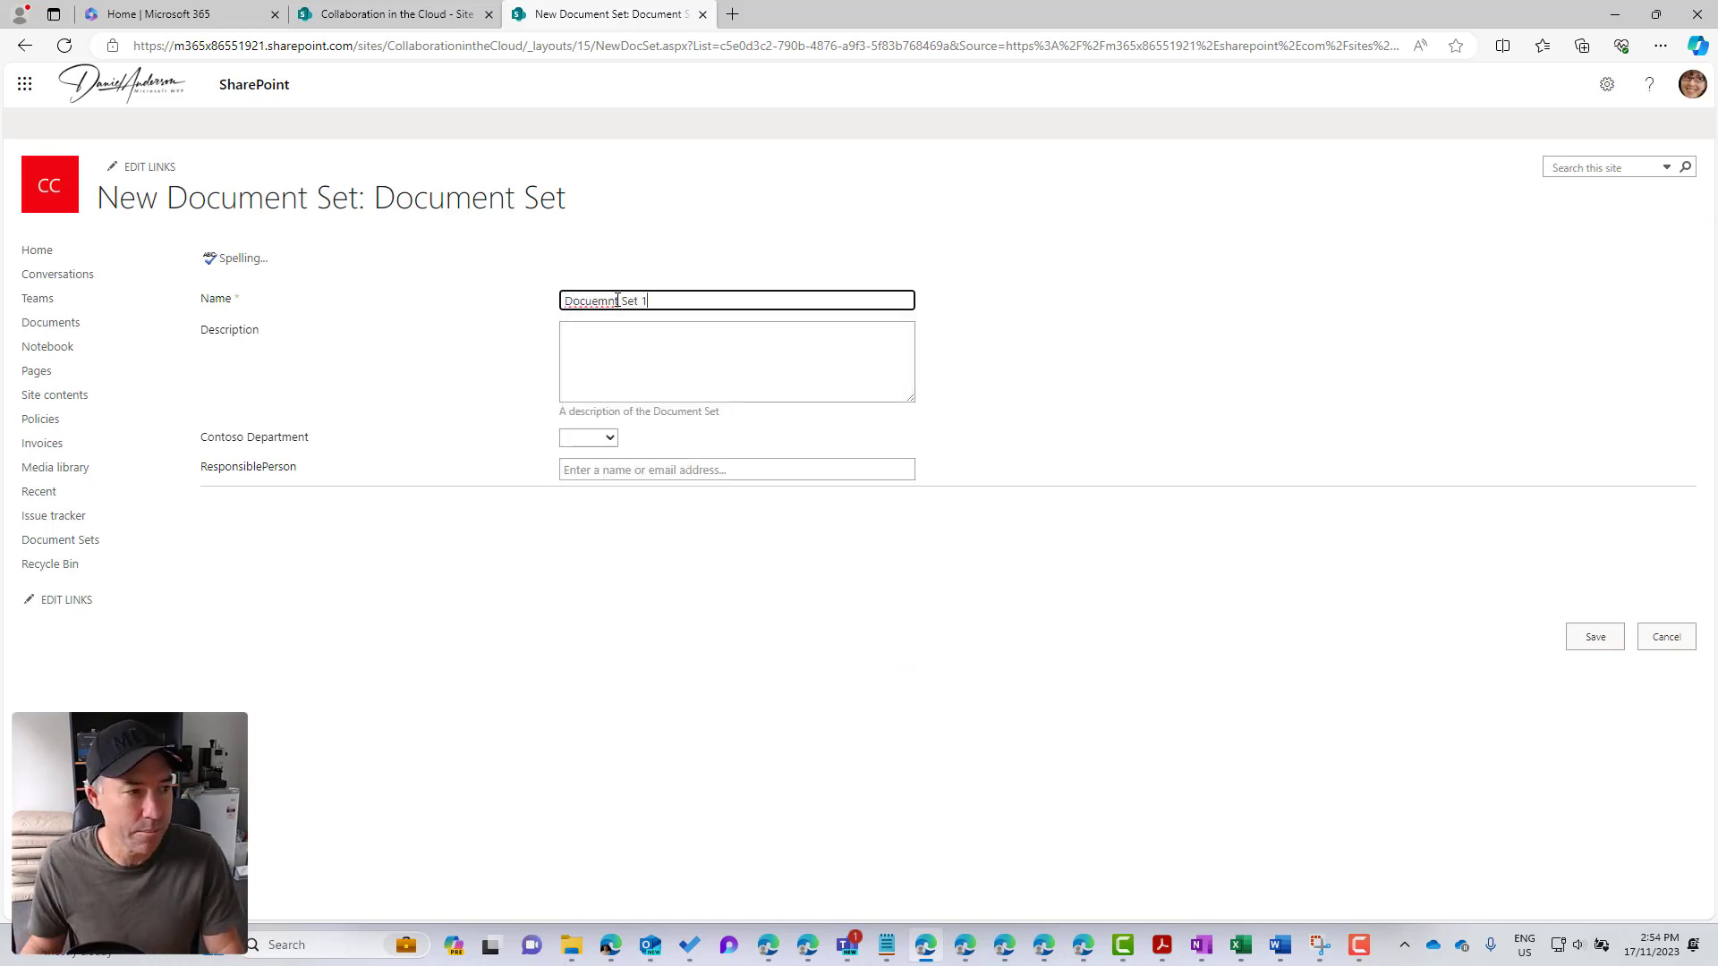
right_click(617, 301)
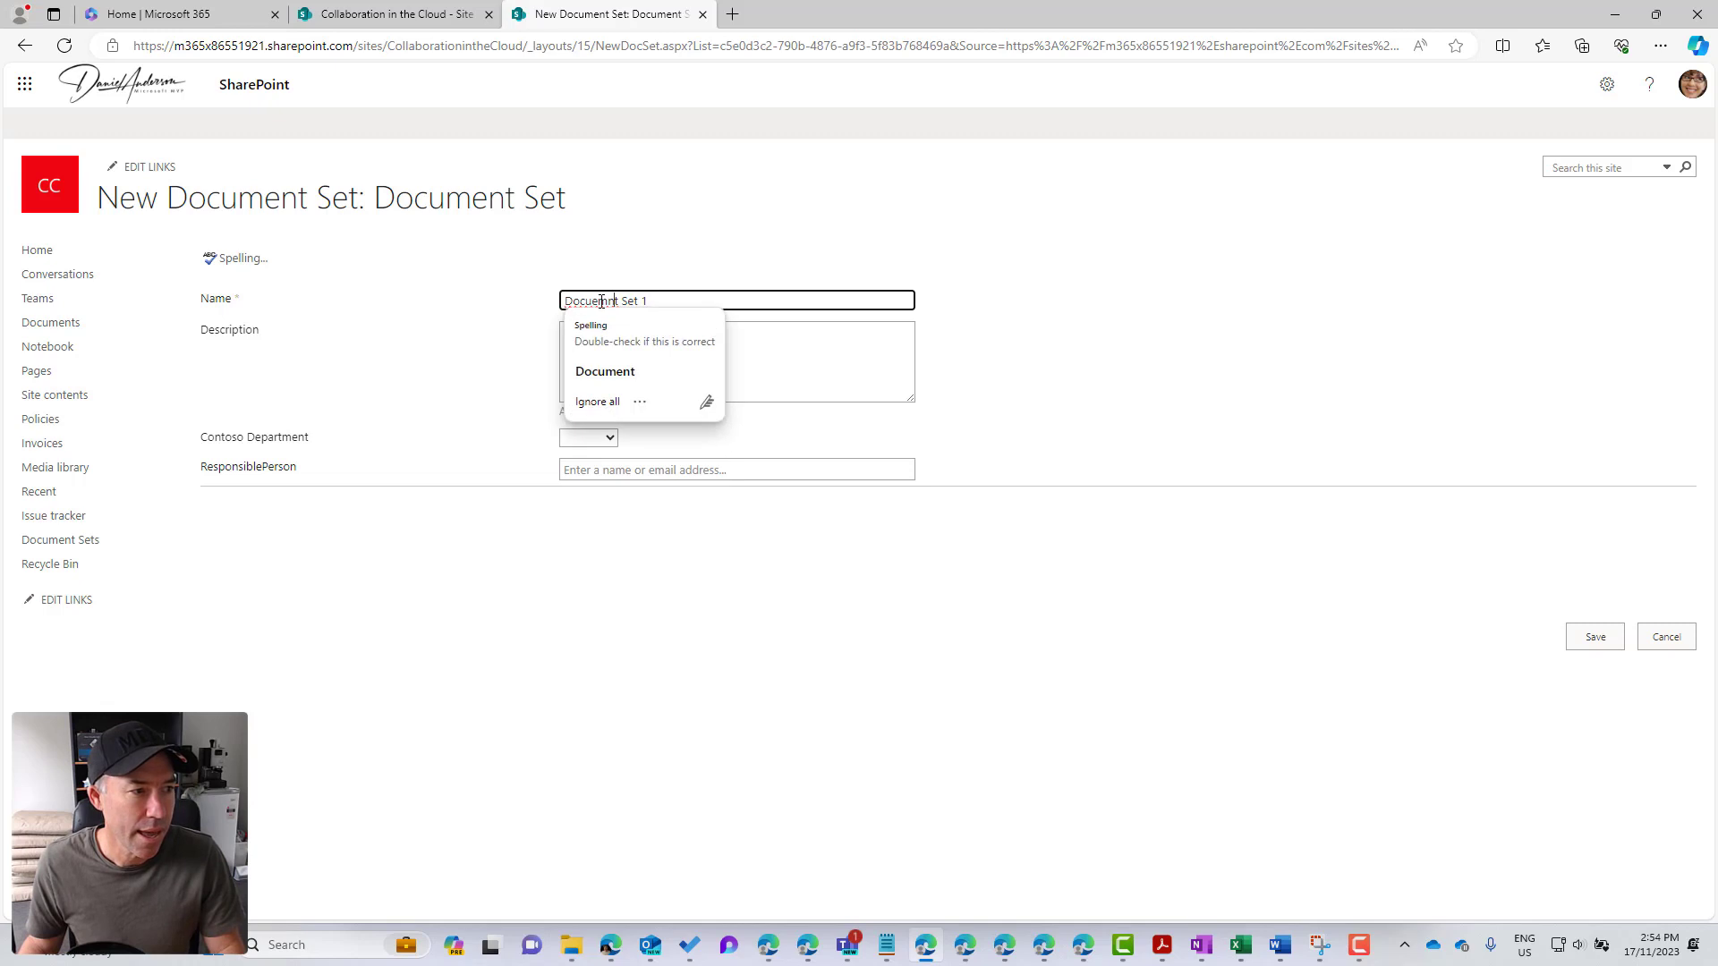
left_click(614, 368)
Step: Set the document set's Contoso Department to HR and fill in the responsible person with a matching user
left_click(595, 438)
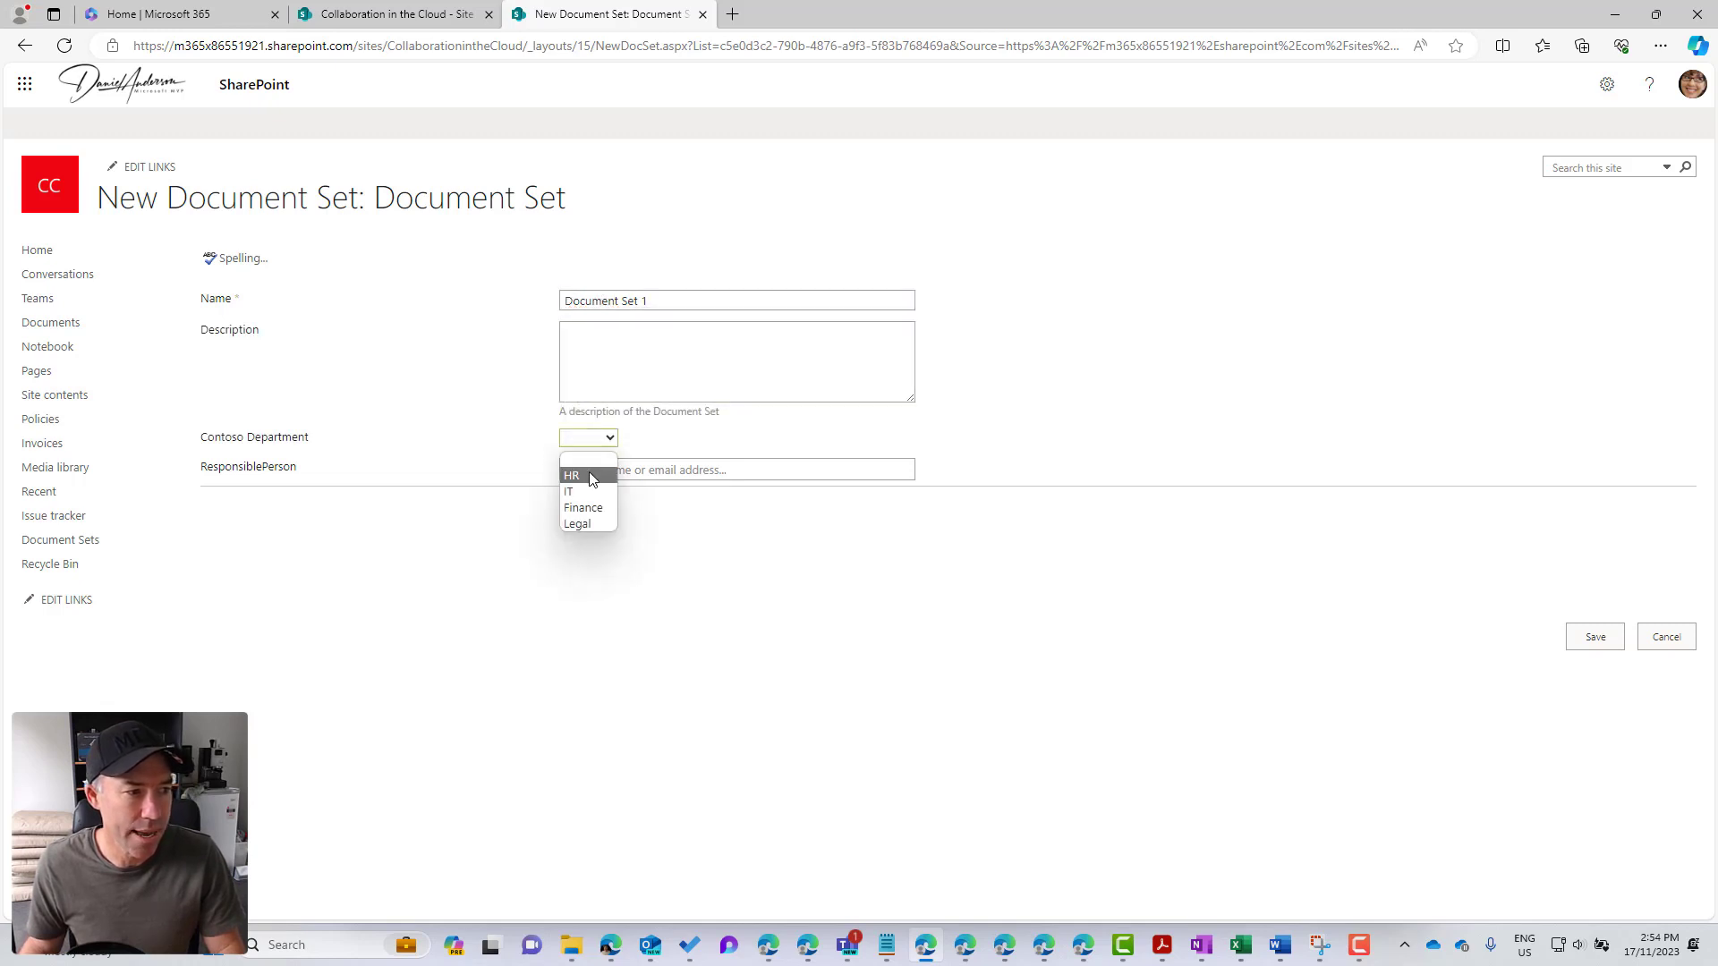
left_click(589, 471)
left_click(608, 470)
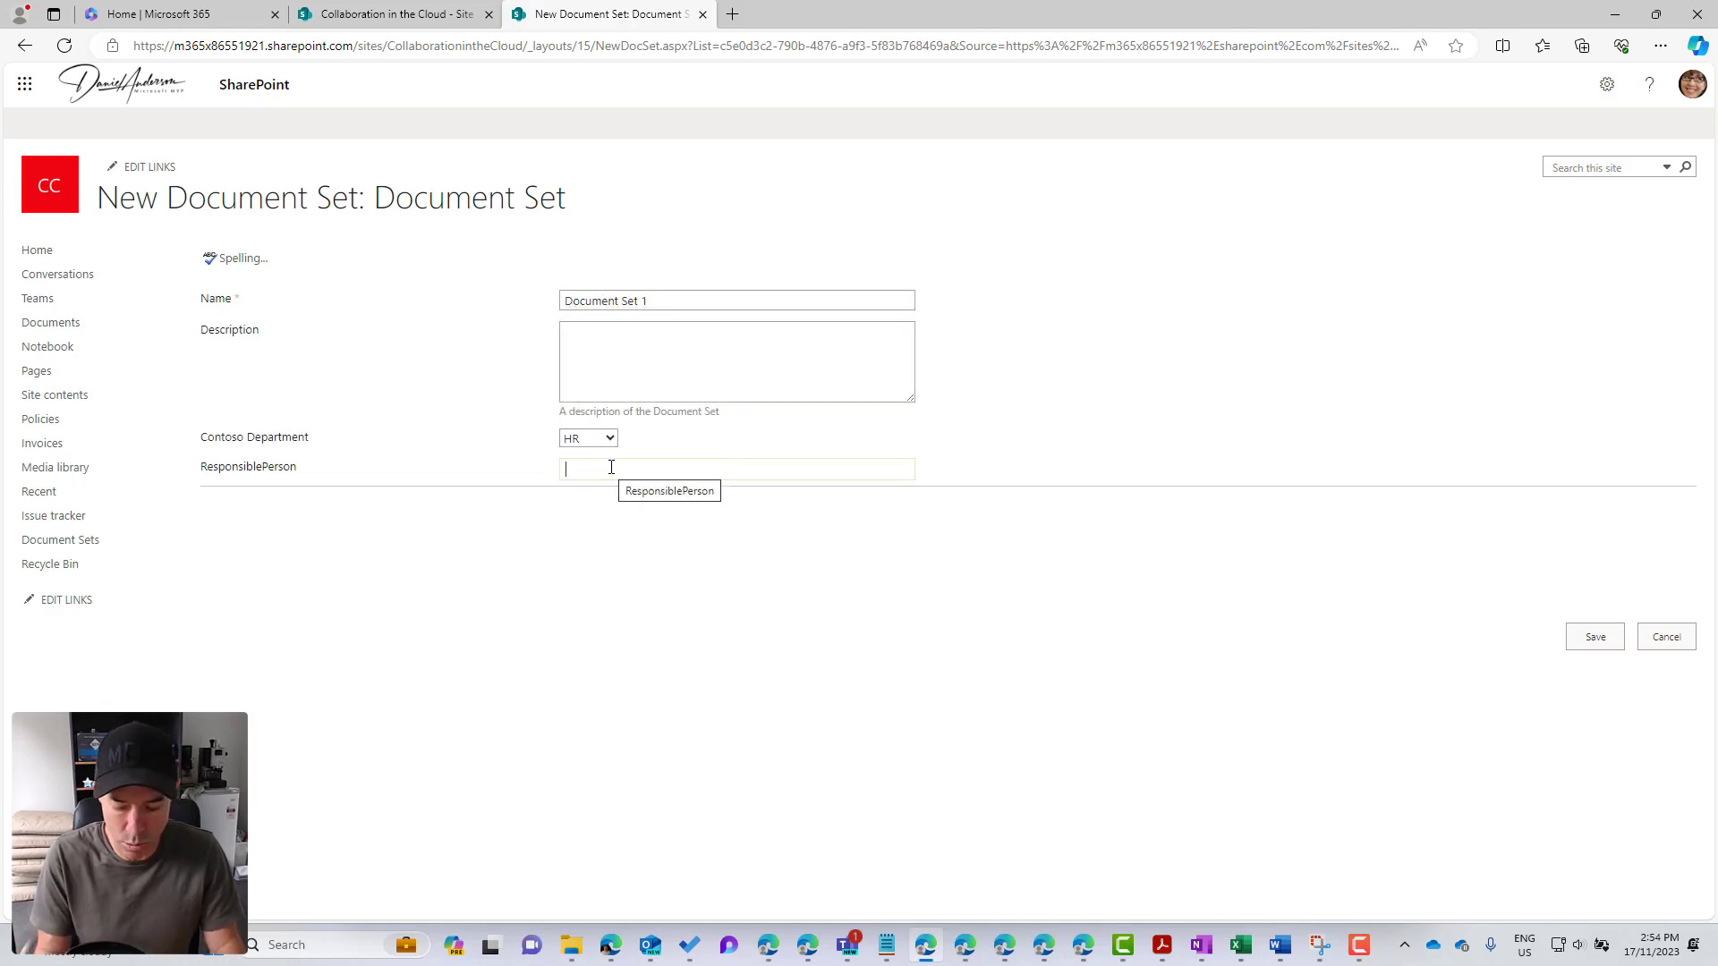
type("nest")
left_click(623, 497)
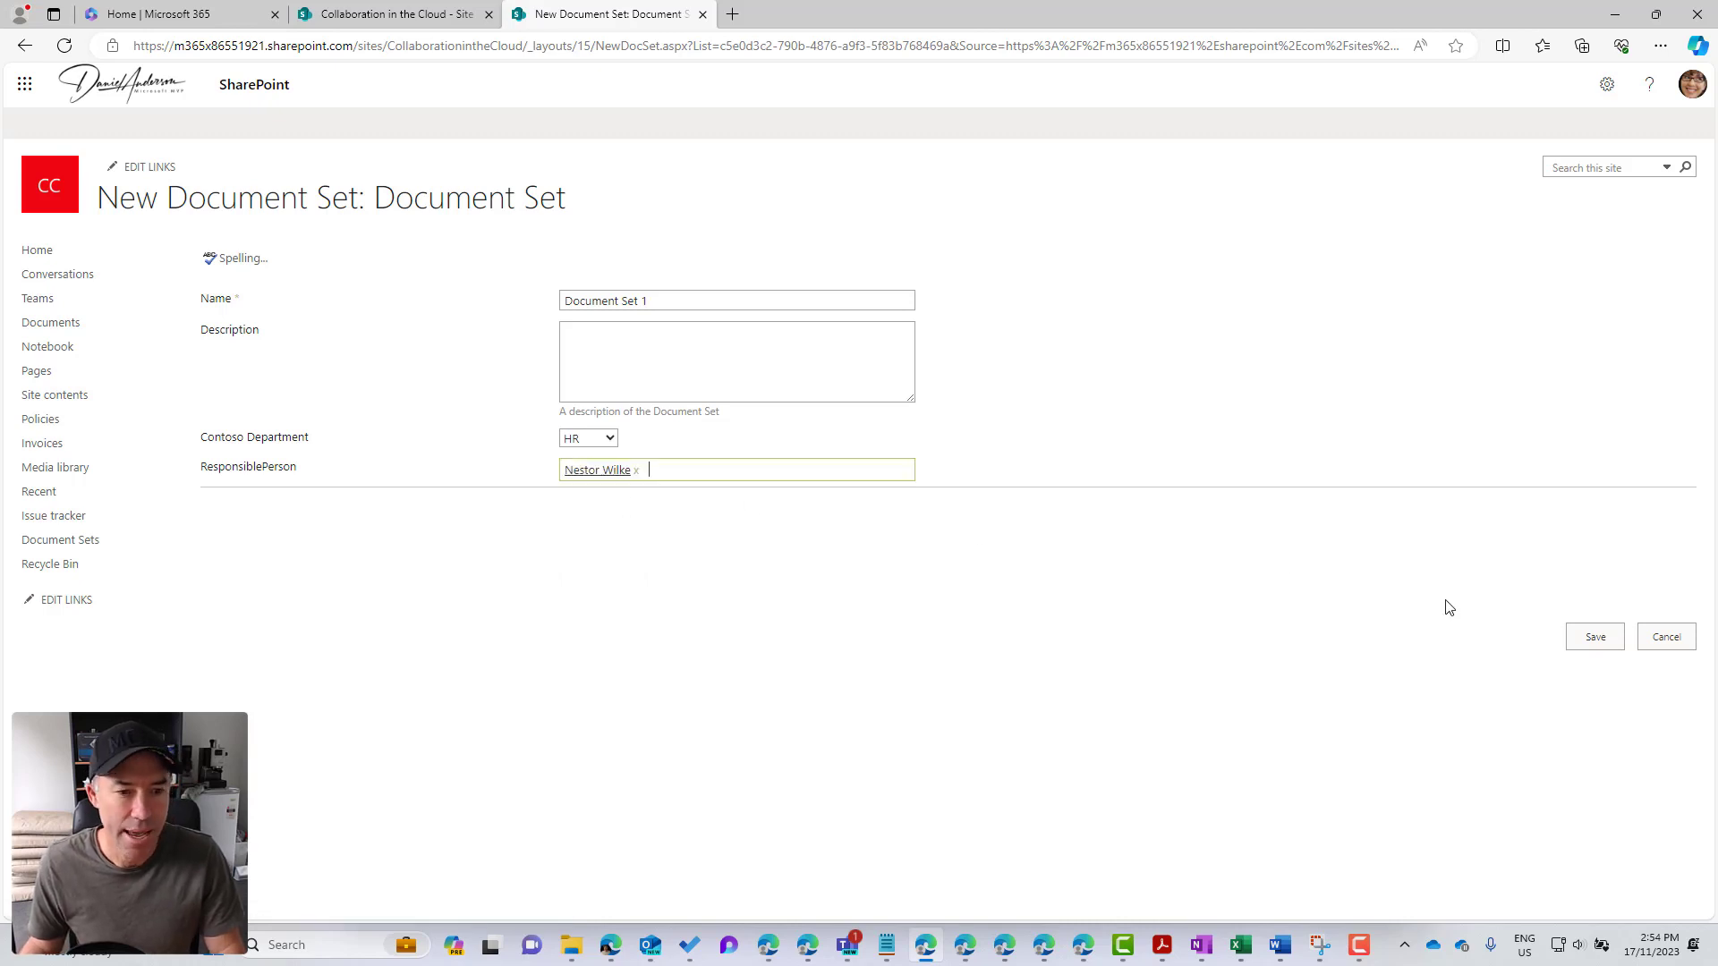
Step: Save the new document set and start another one from the Document Sets library
left_click(1591, 637)
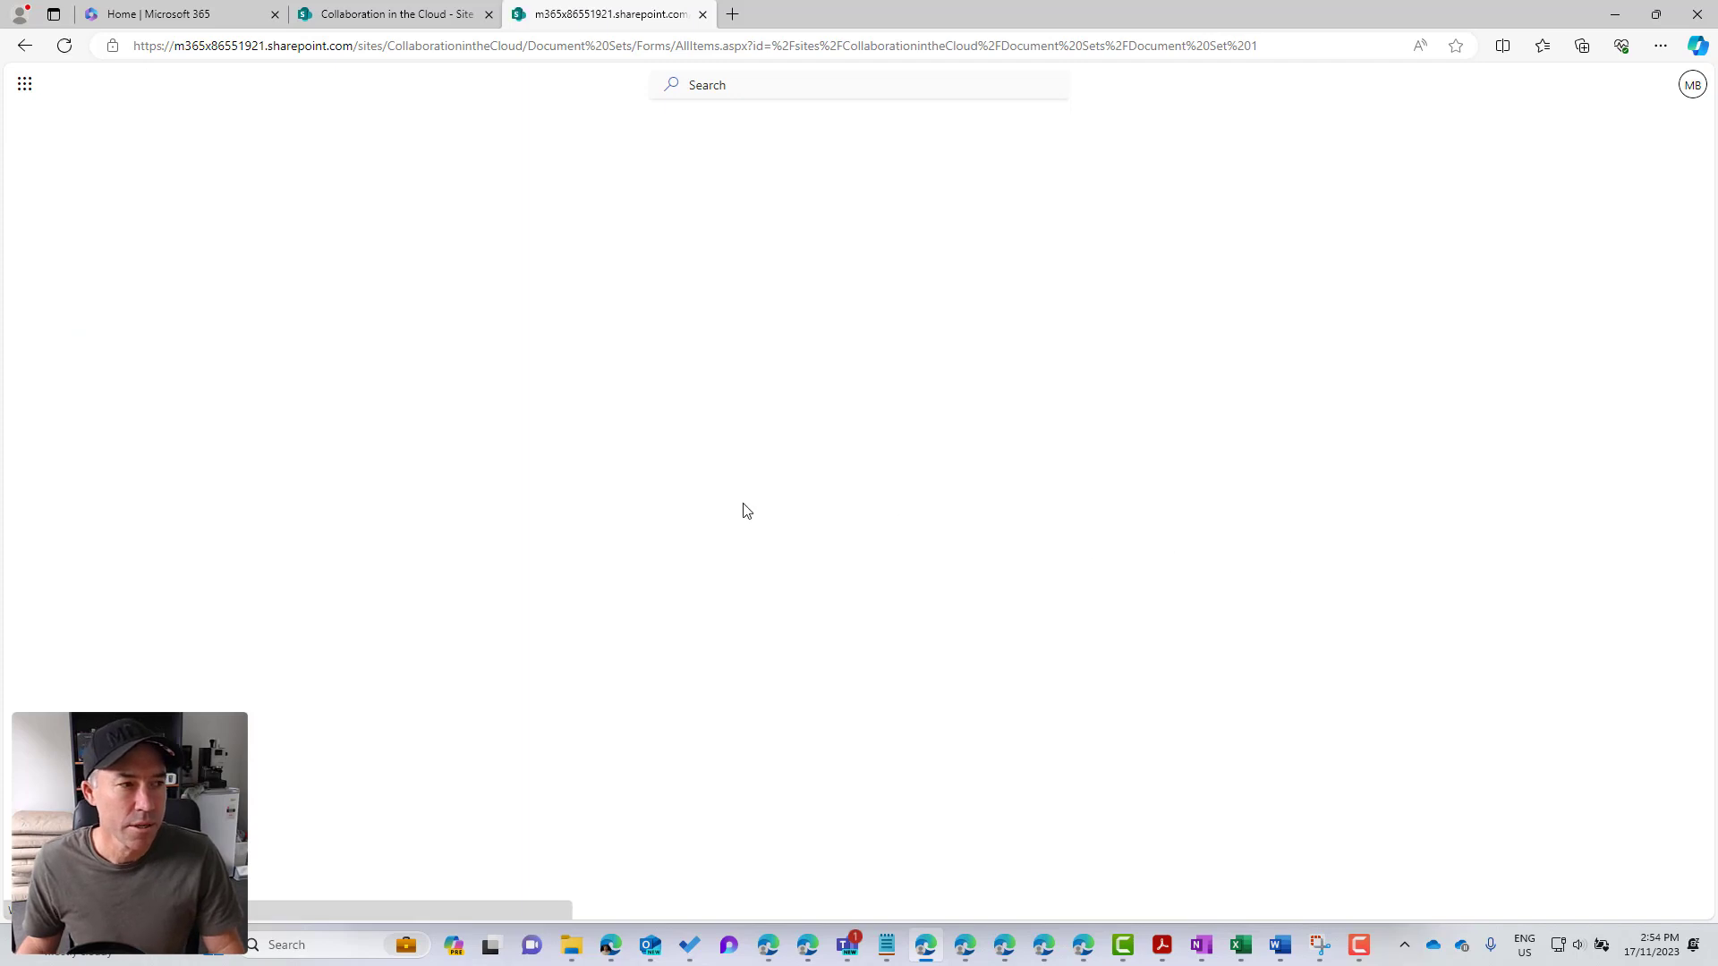
left_click(359, 321)
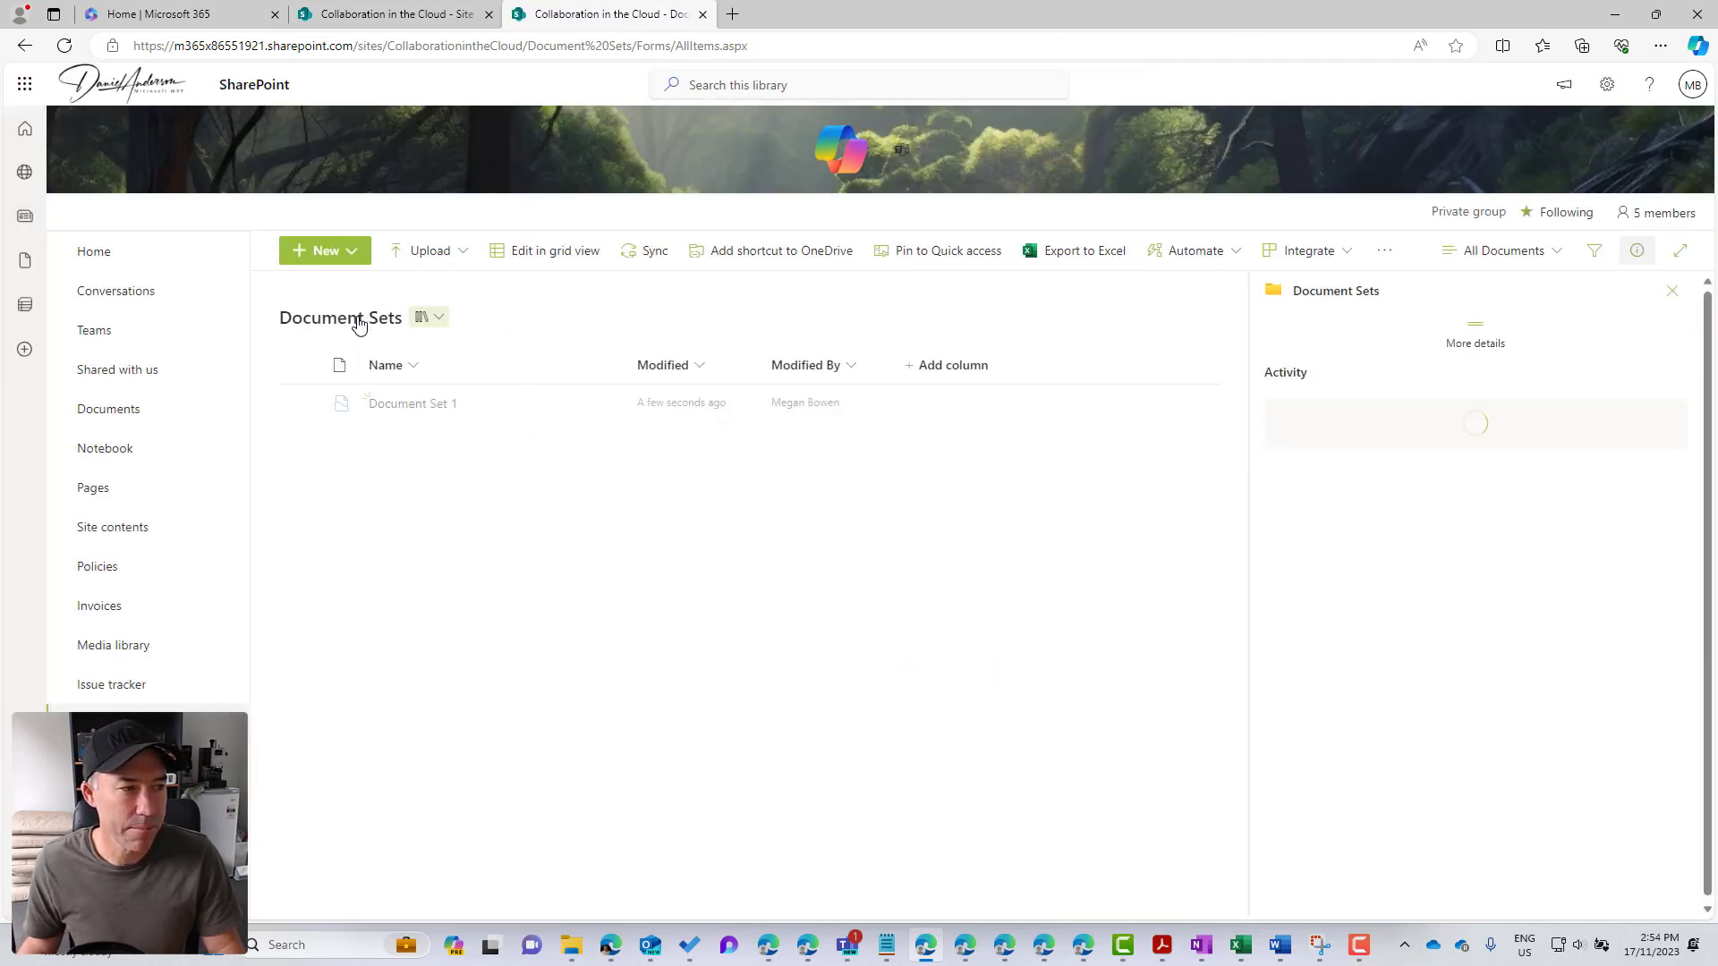
left_click(345, 255)
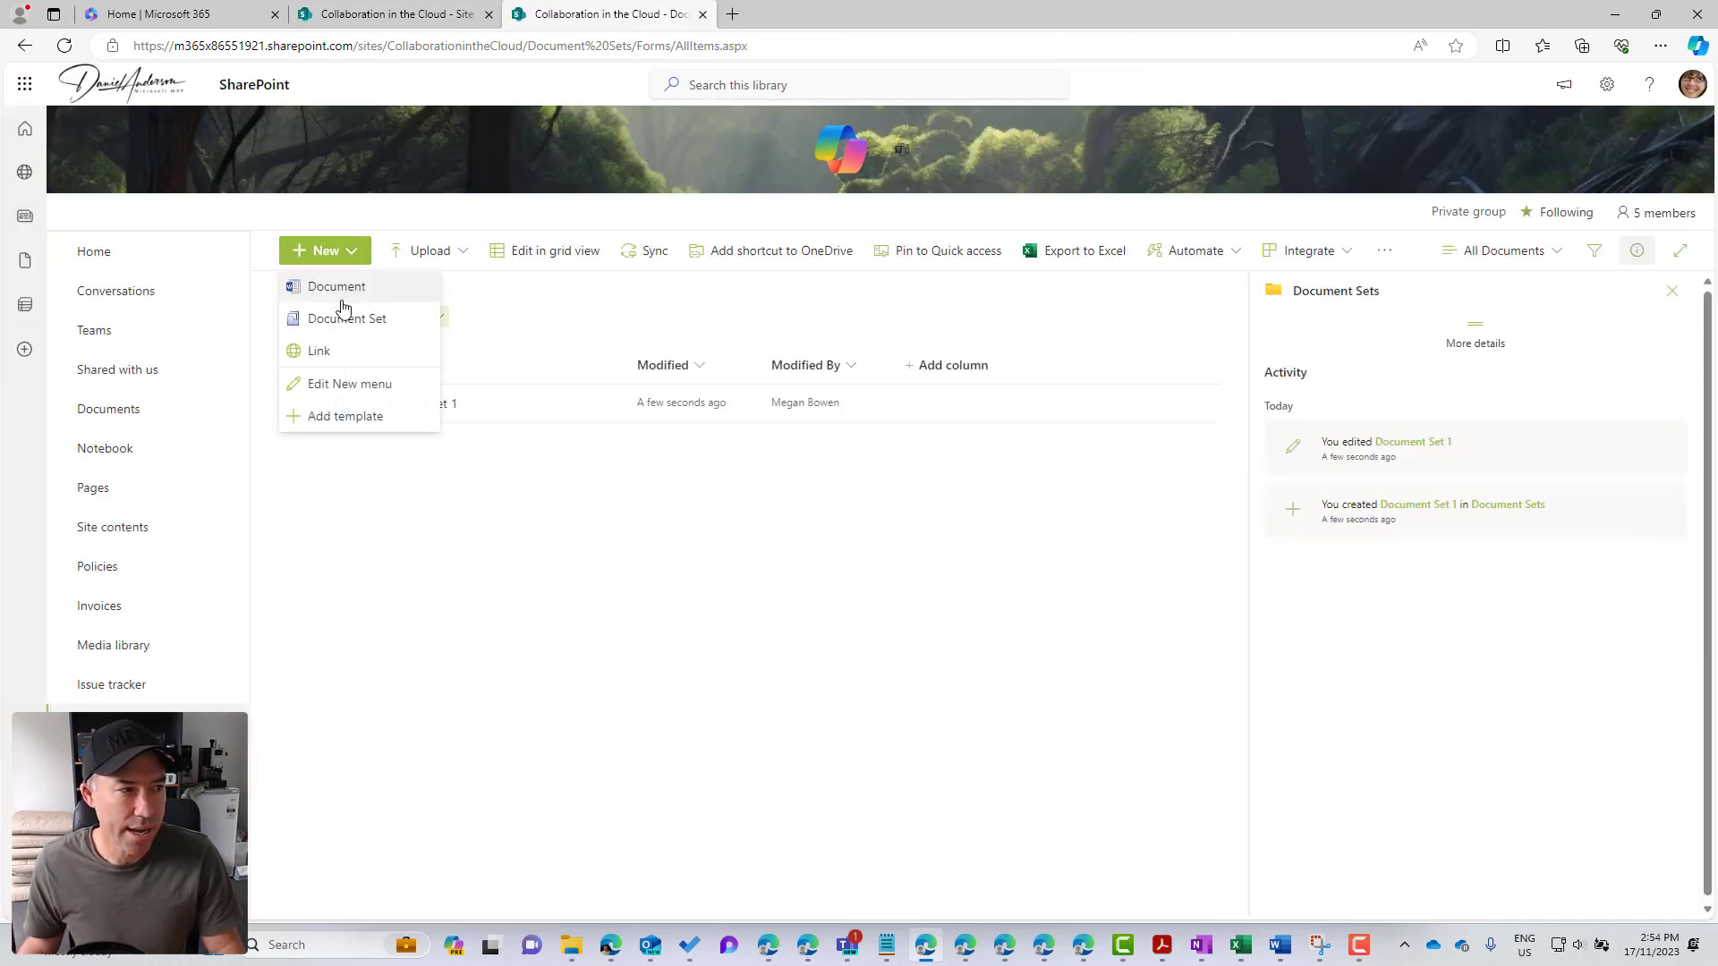
left_click(340, 313)
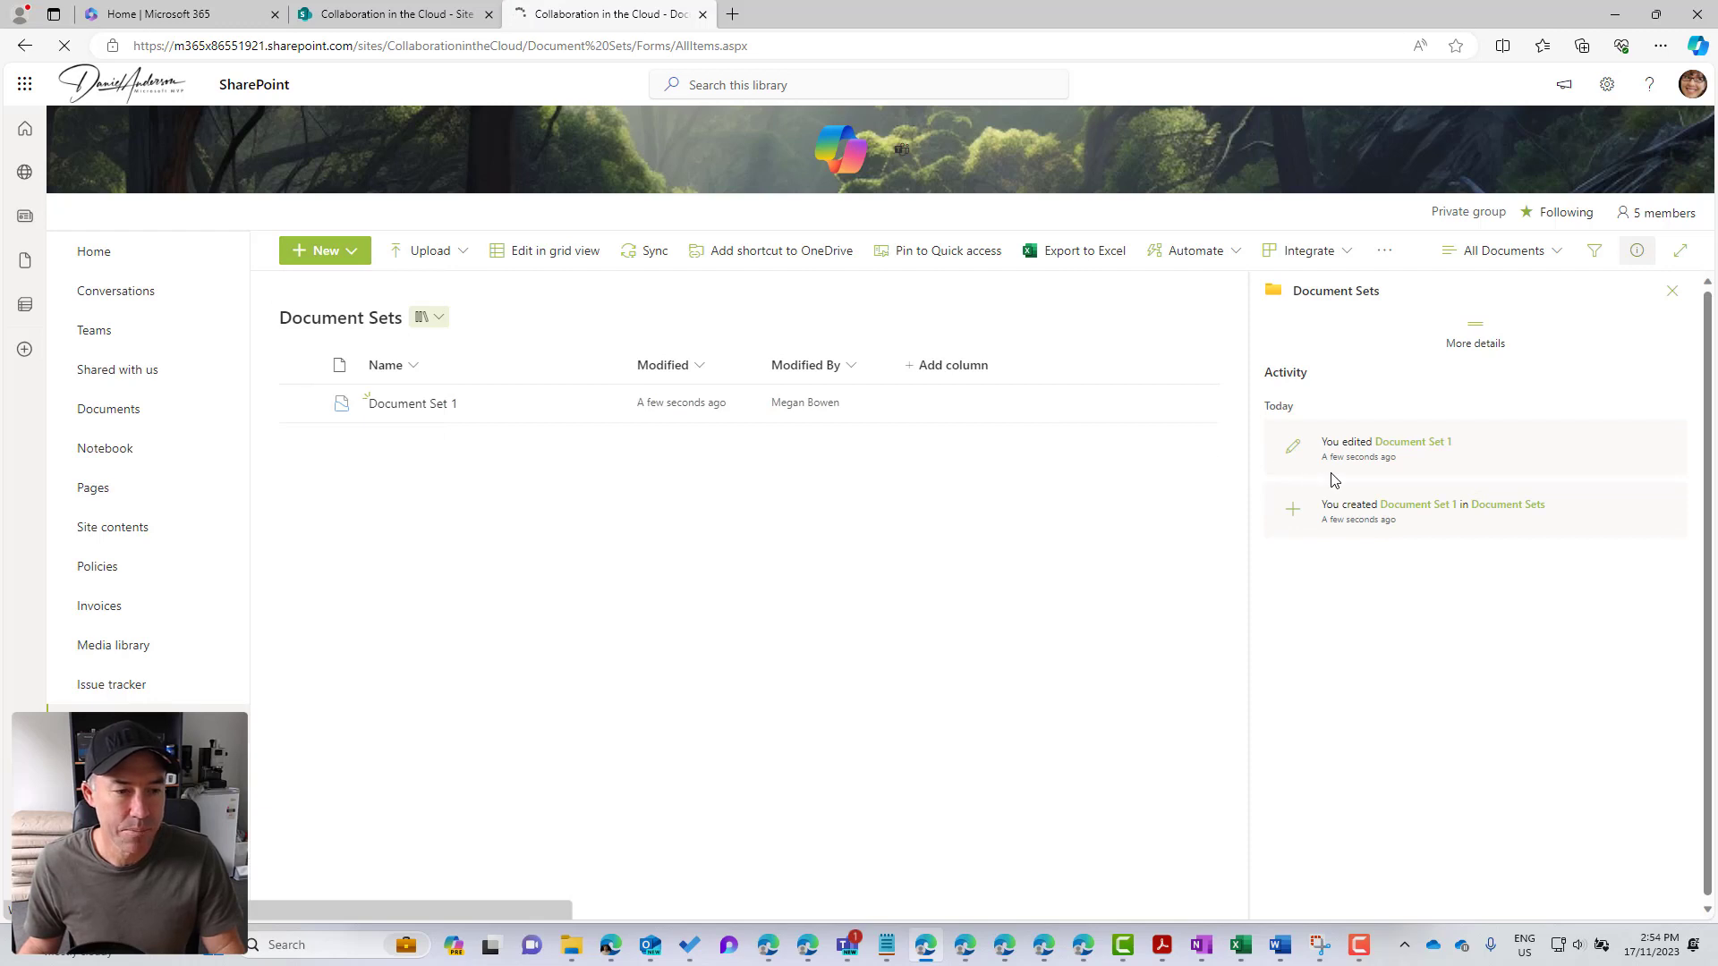
Step: Name the new document set Document Set 2 and set its Contoso Department to IT
left_click(625, 303)
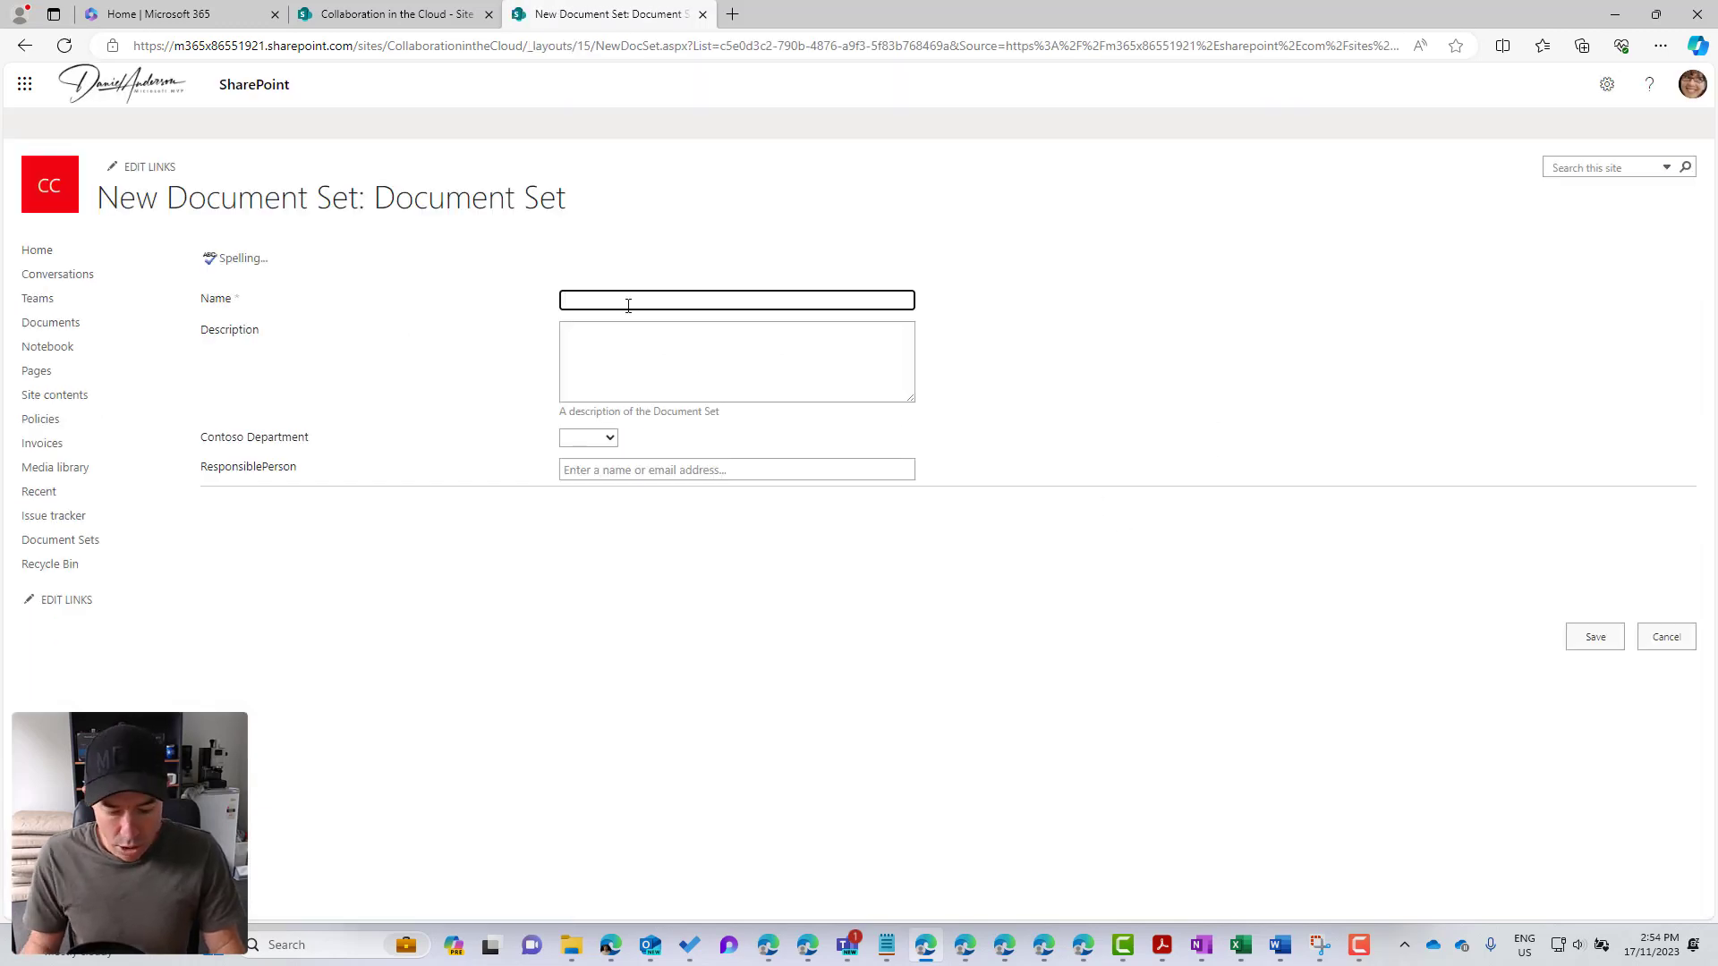
type("Document Se")
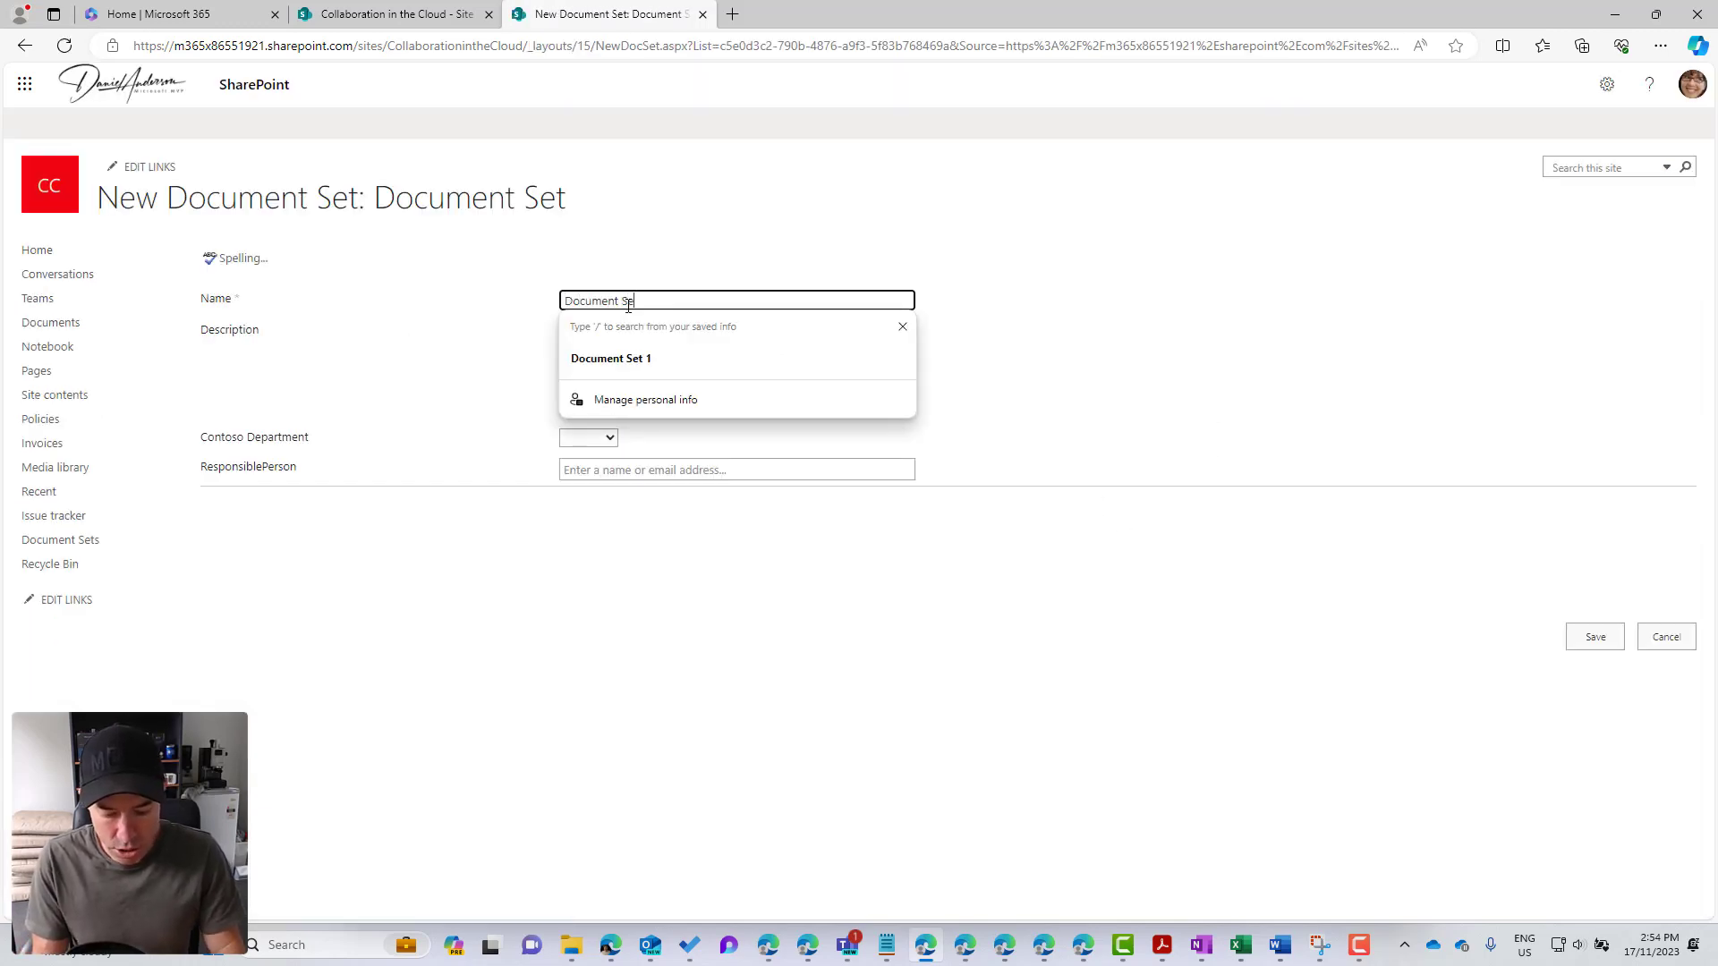
type("t 2")
left_click(605, 438)
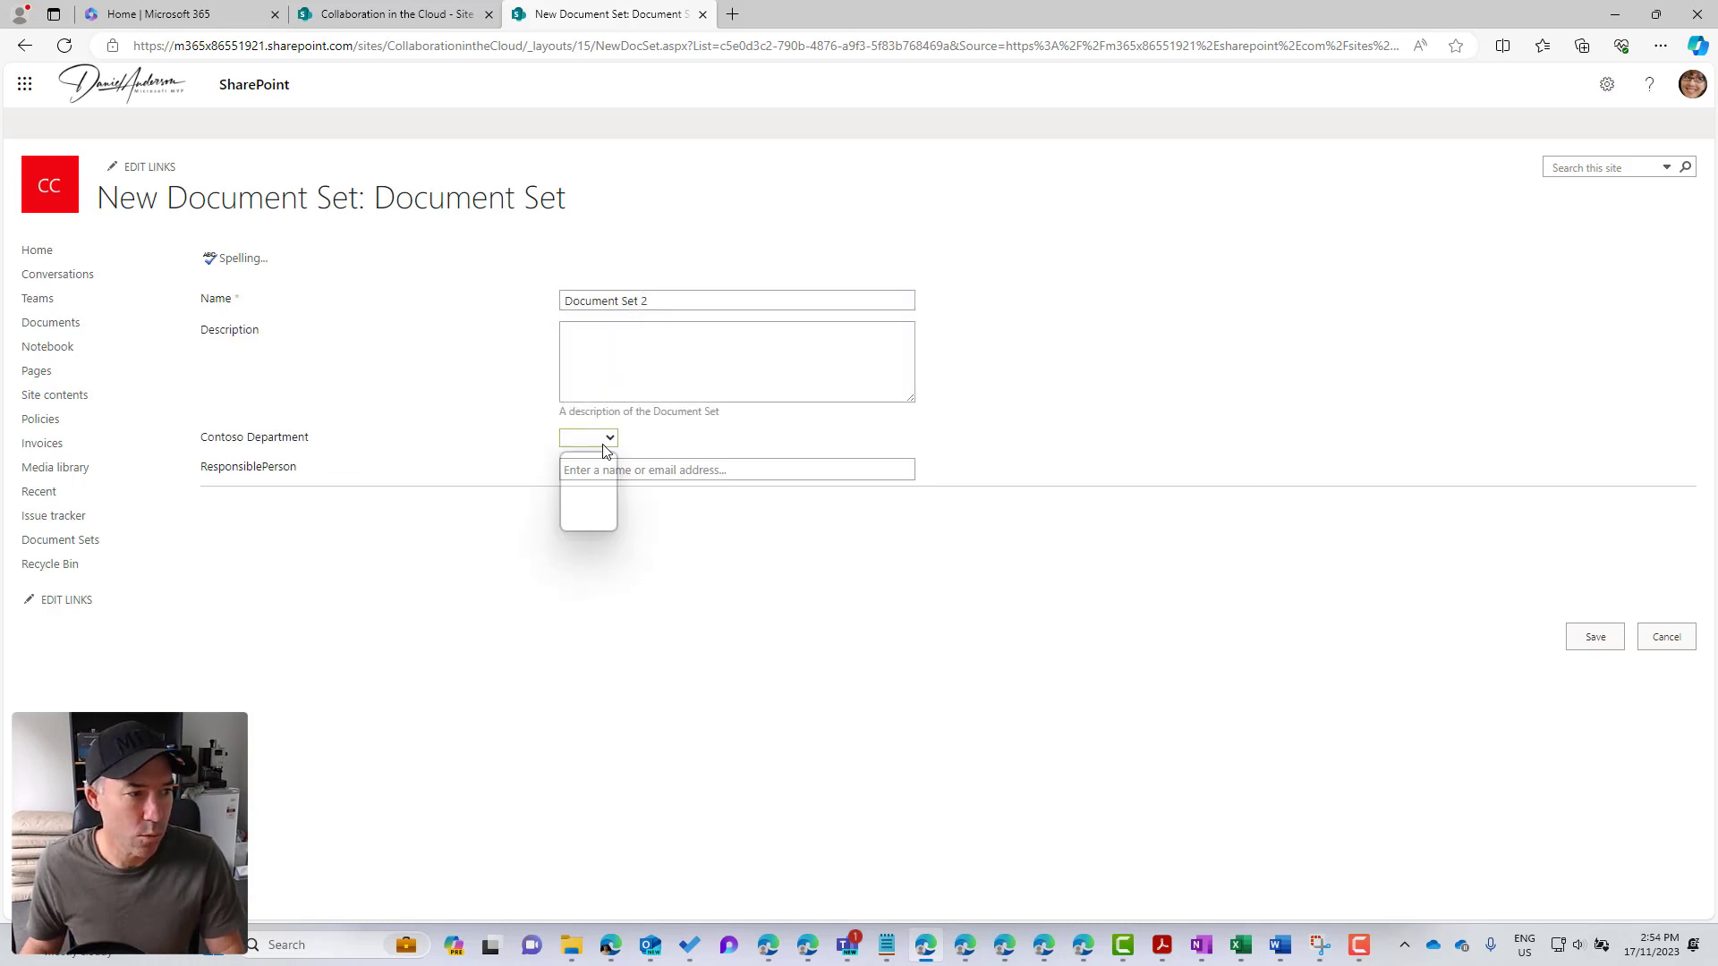
left_click(605, 491)
Step: Fill in the responsible person of Document Set 2 with a matching user and save the document set
left_click(624, 469)
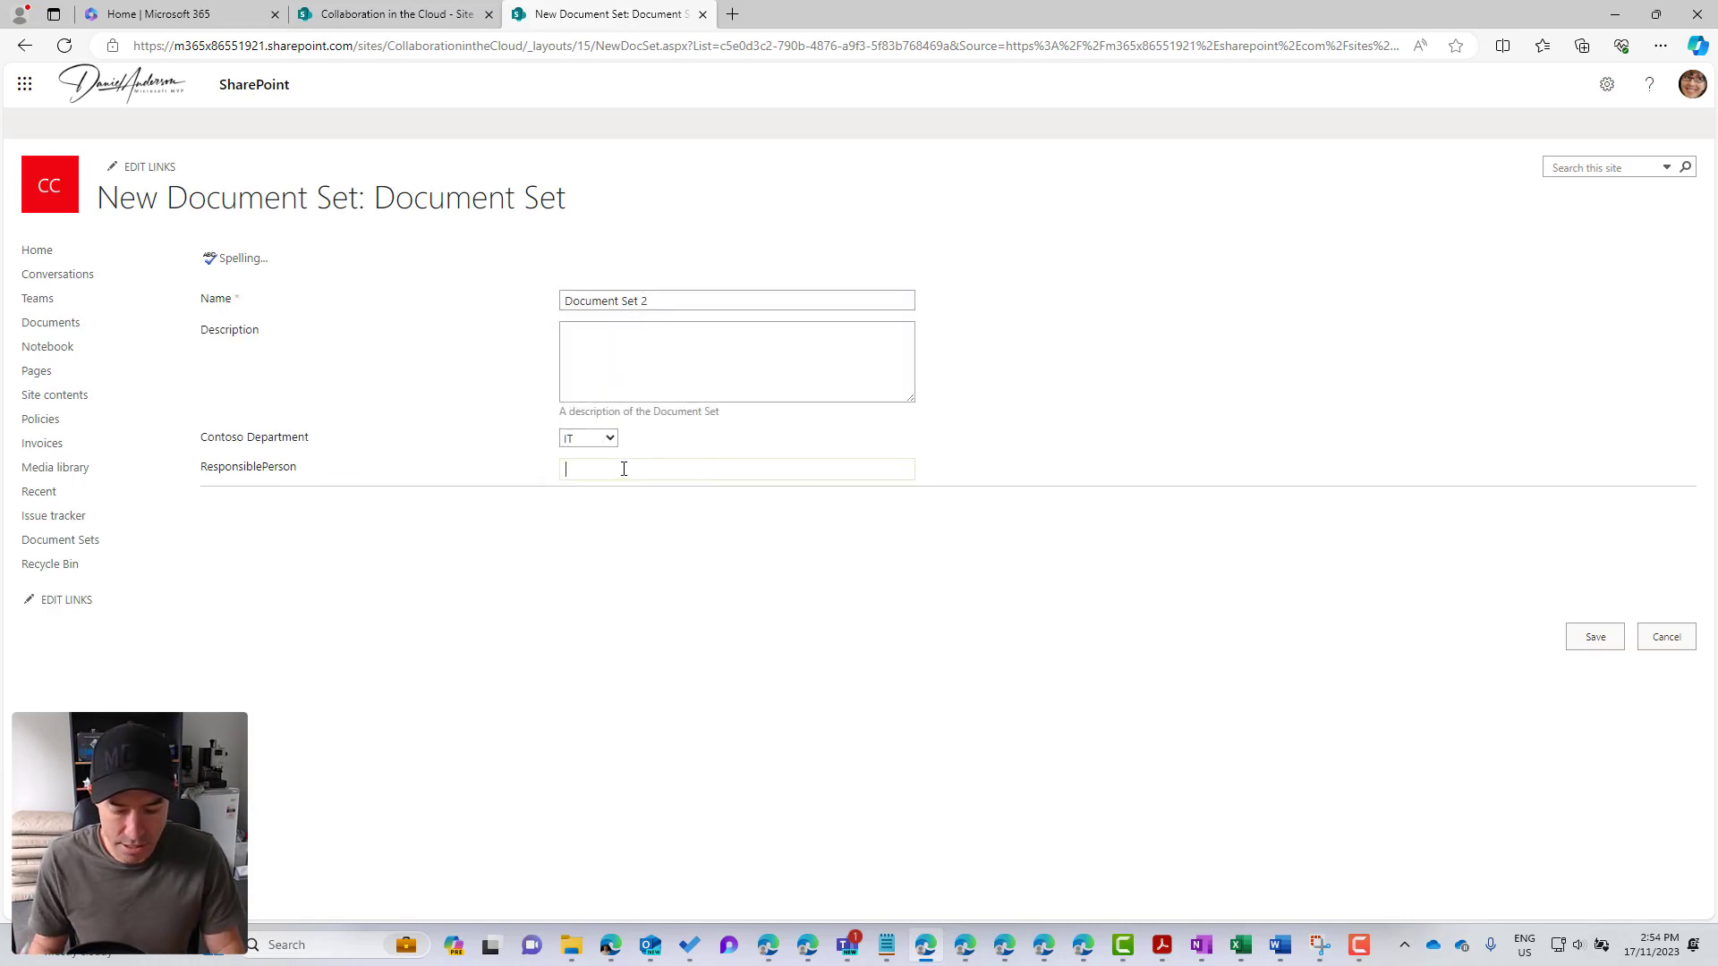
type("alex")
left_click(610, 497)
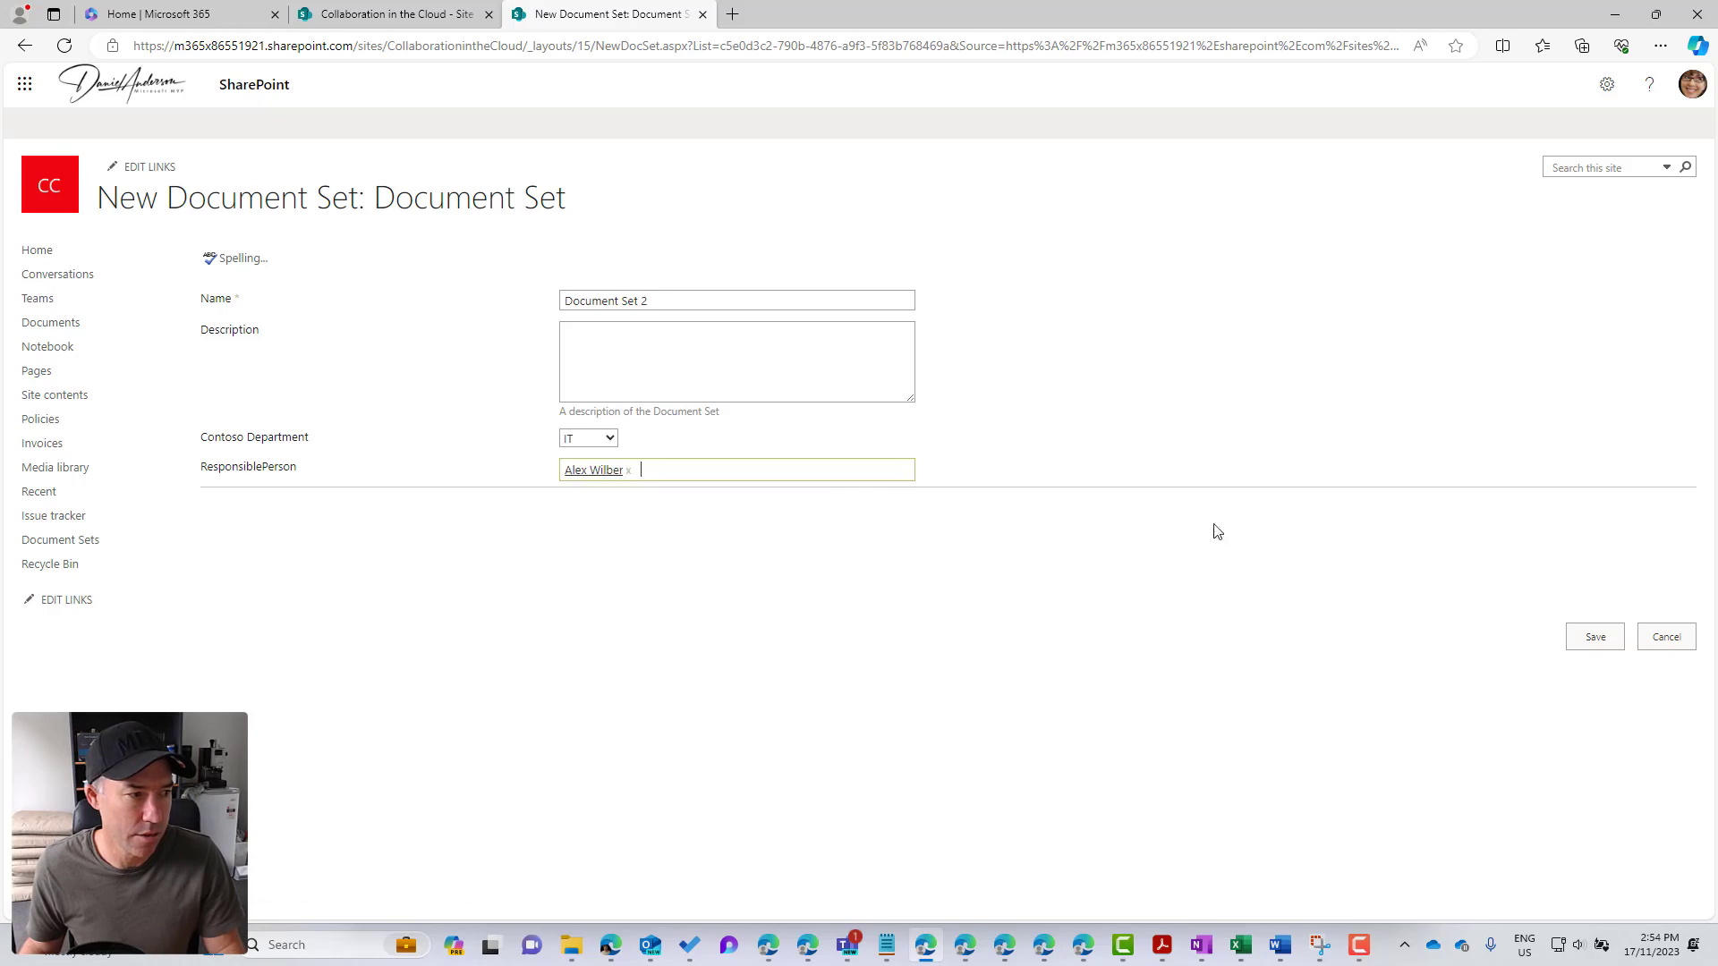
left_click(1593, 633)
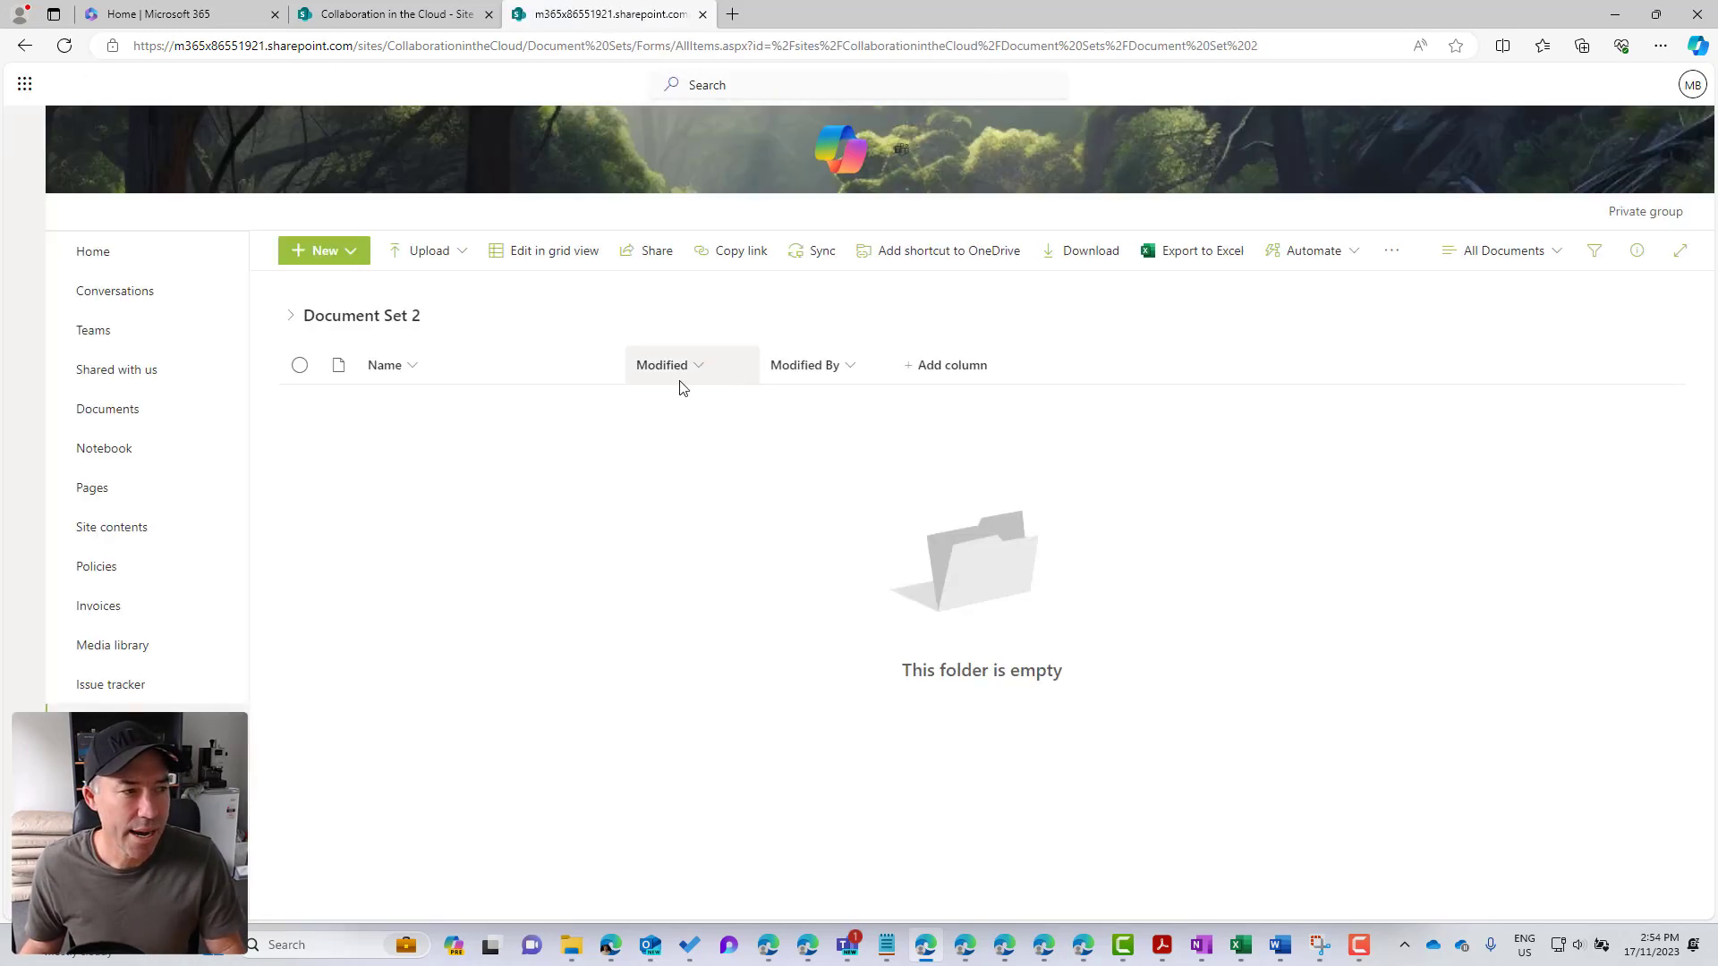
Step: Return to the Document Sets library and show the Created and Created By columns in the All Documents view
left_click(325, 331)
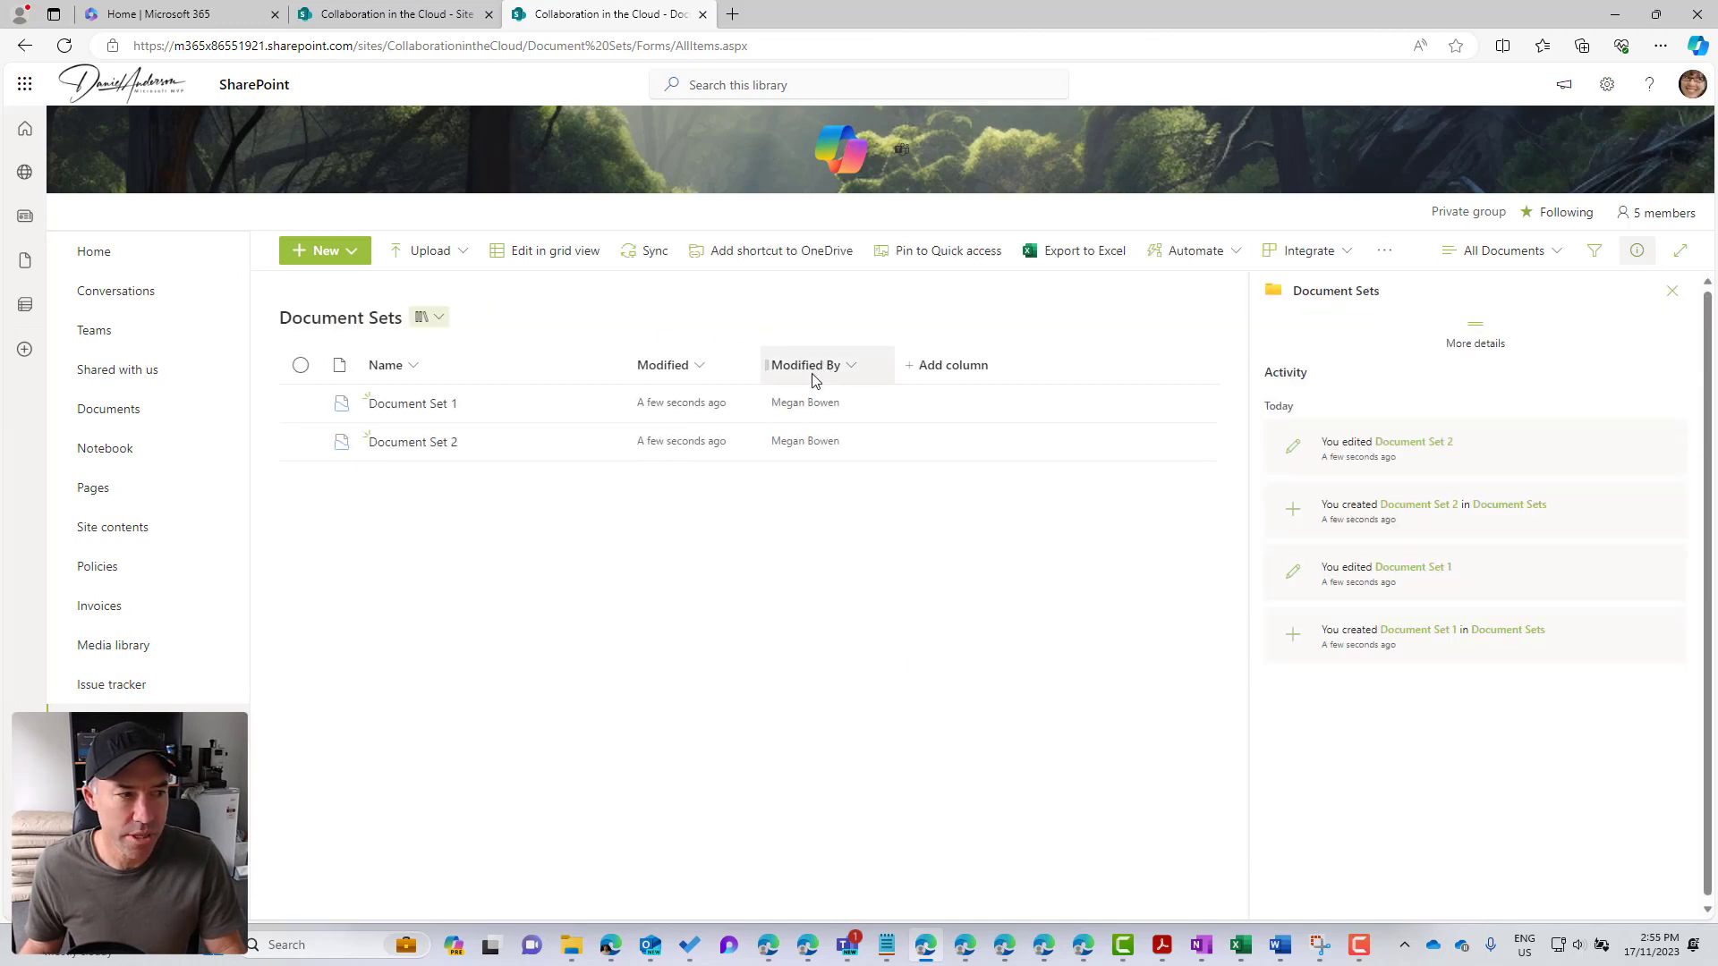
left_click(1672, 294)
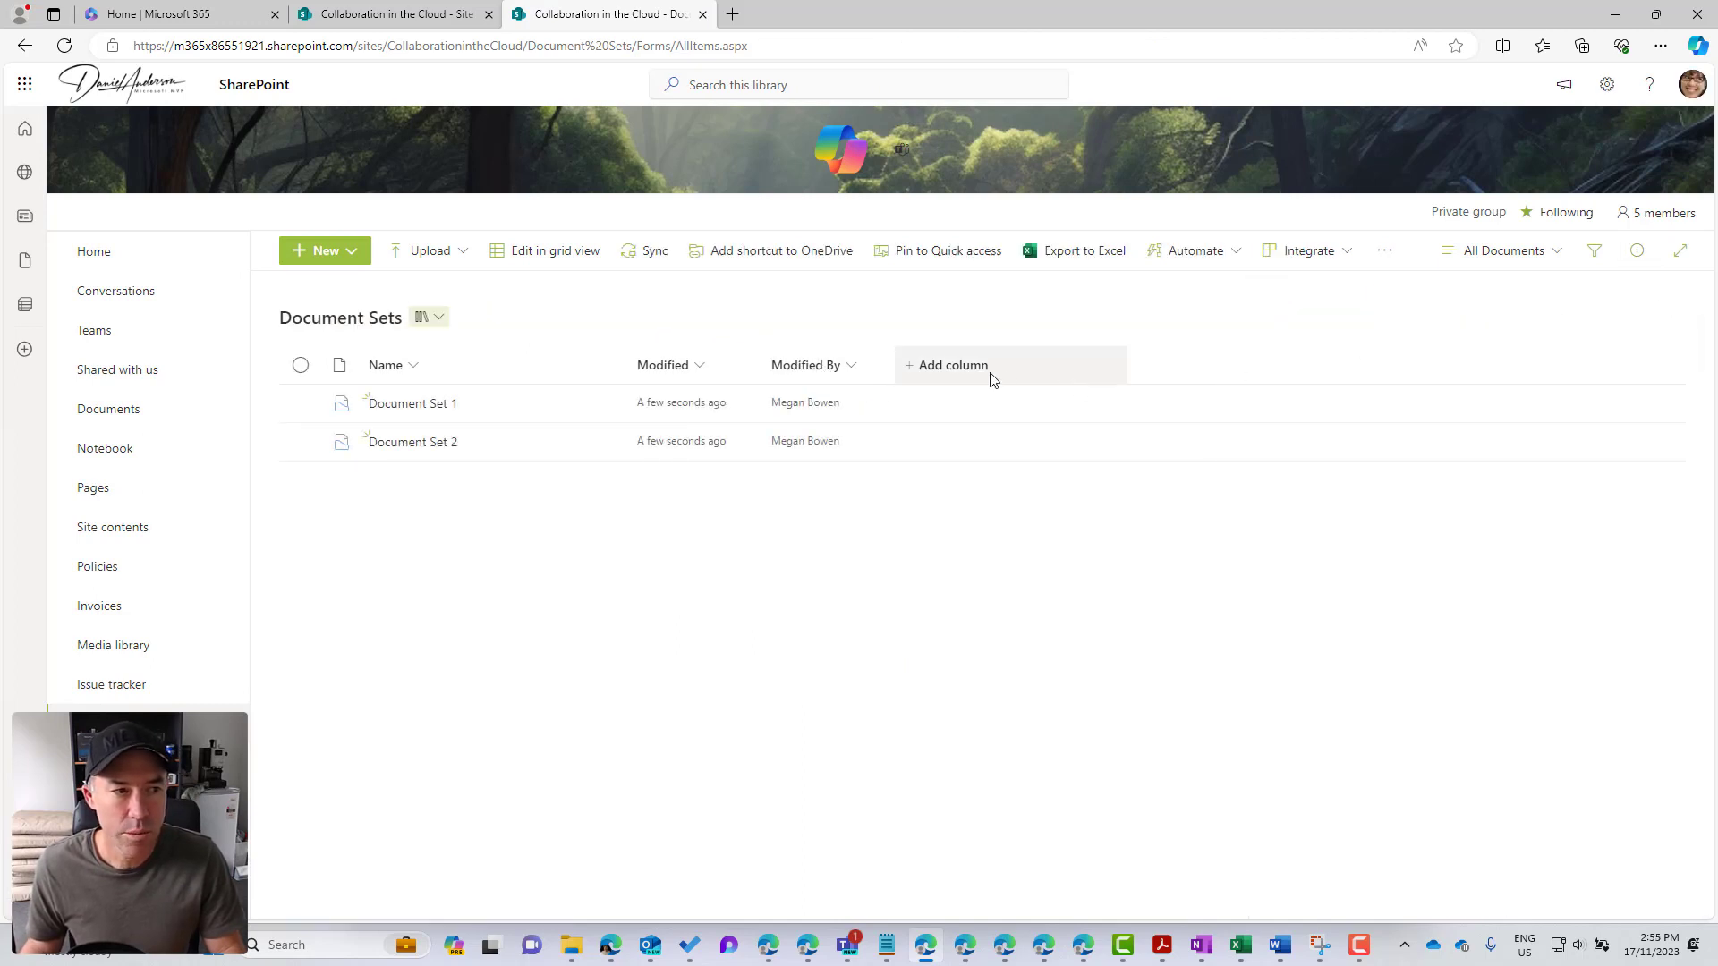
left_click(959, 379)
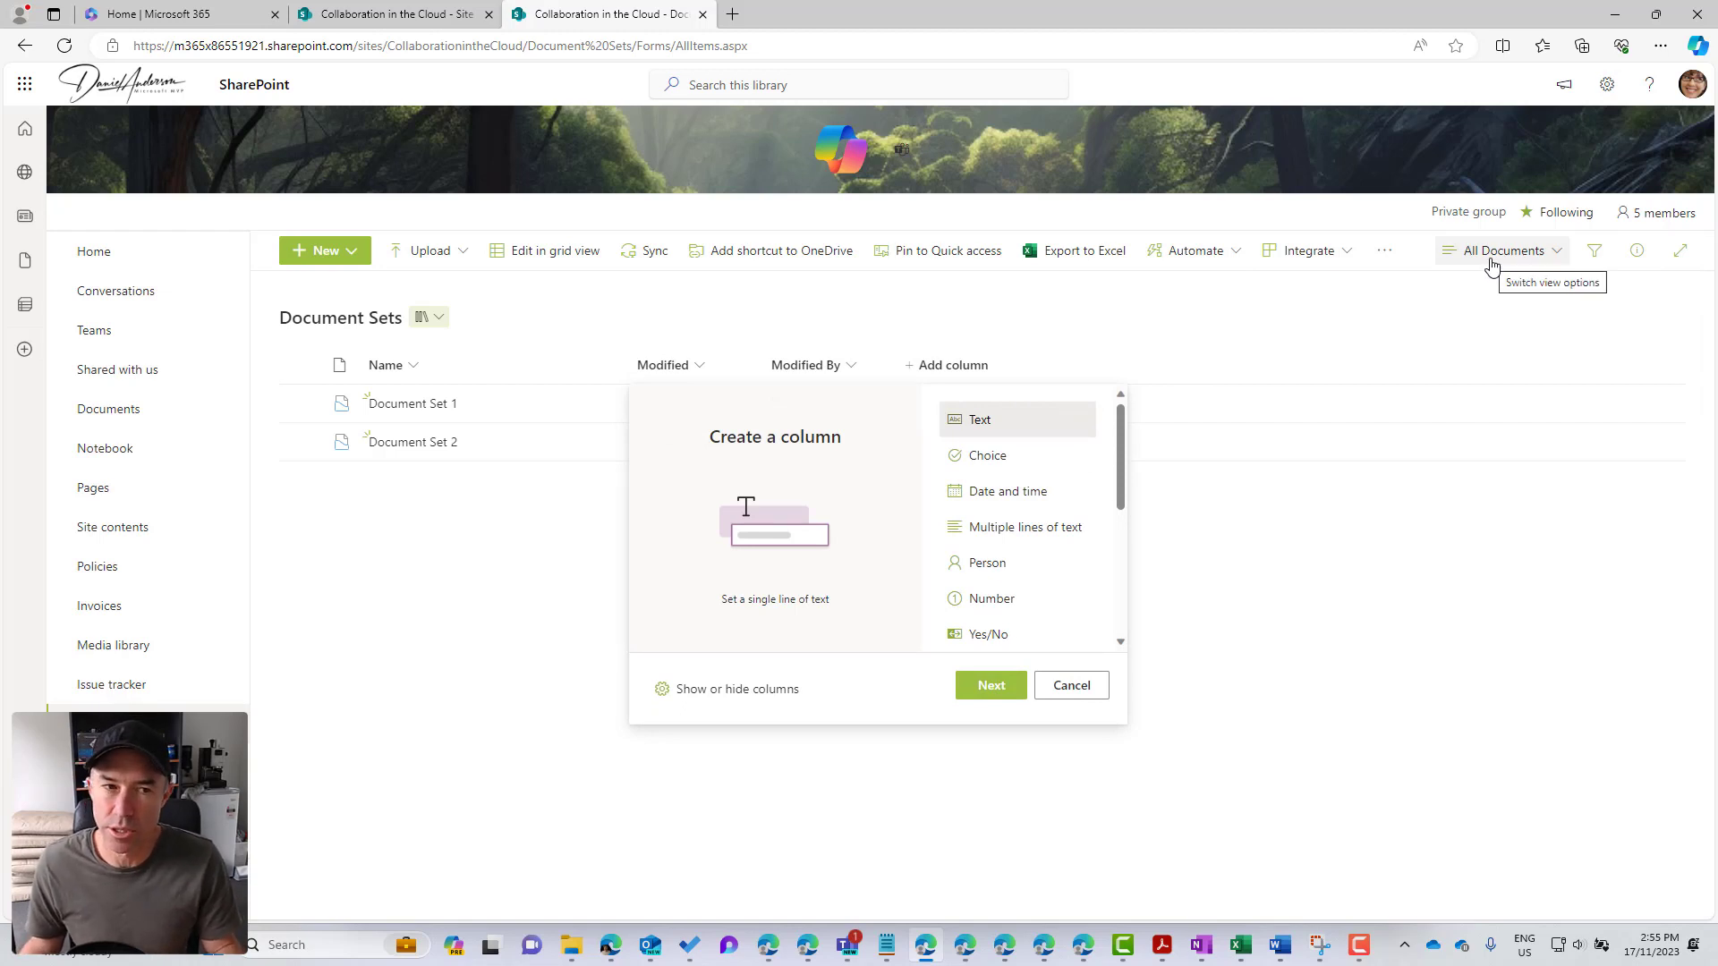
left_click(1235, 350)
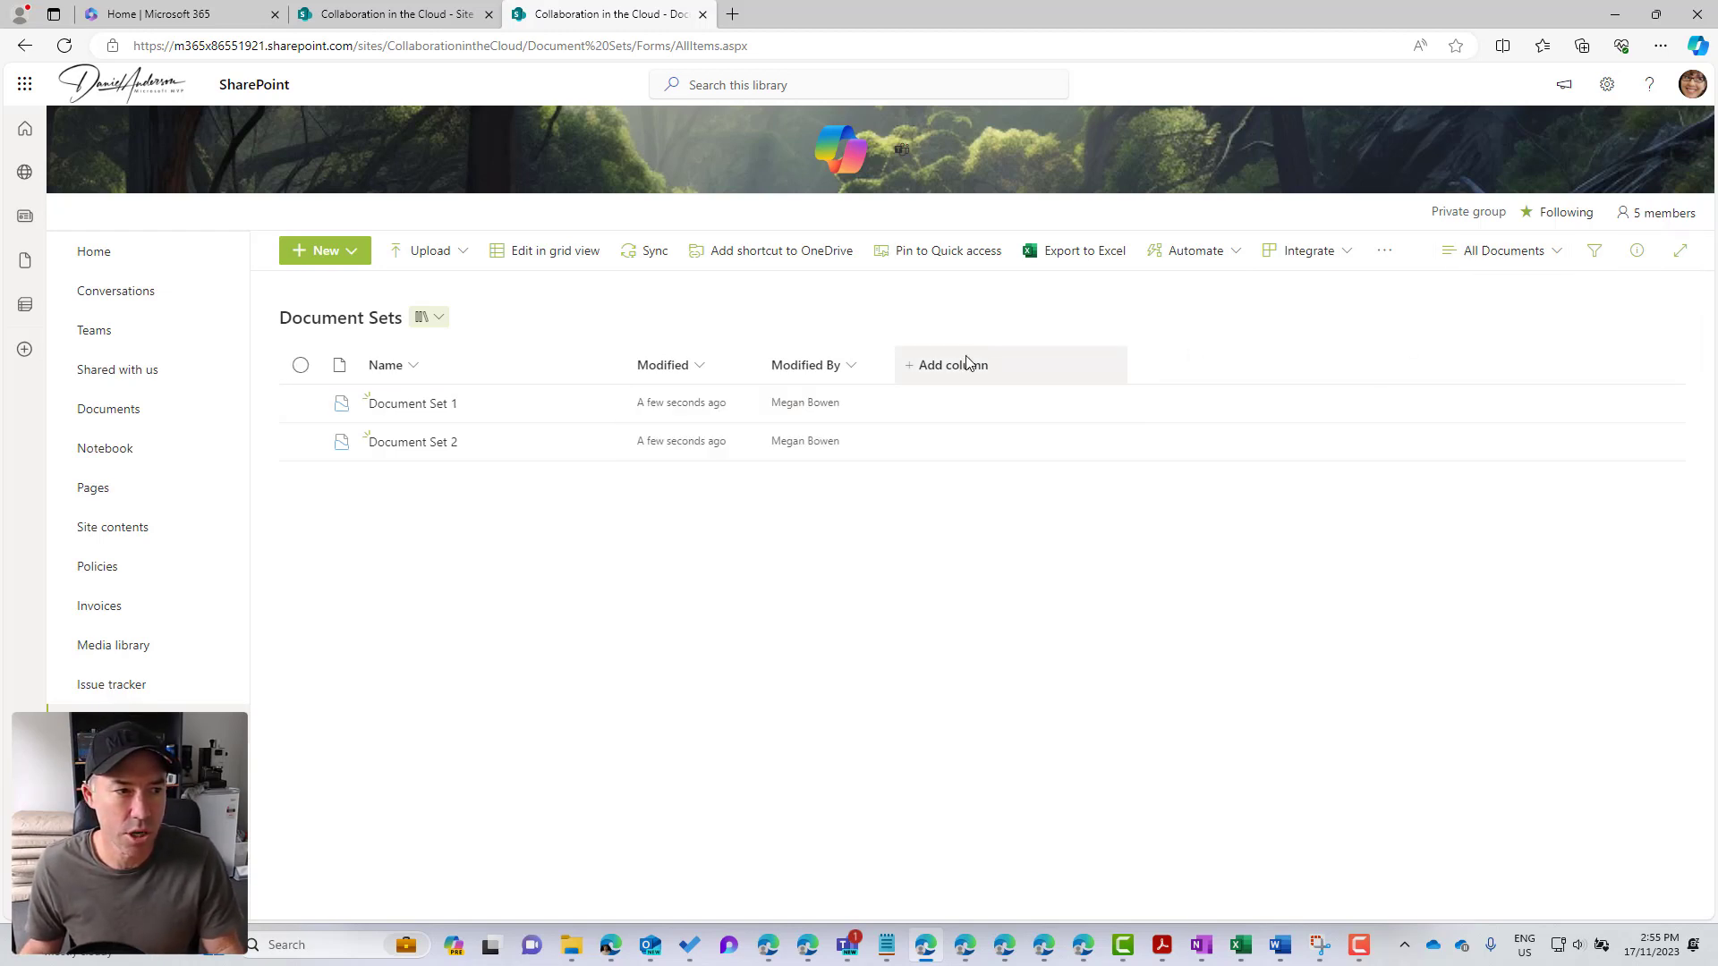
left_click(966, 362)
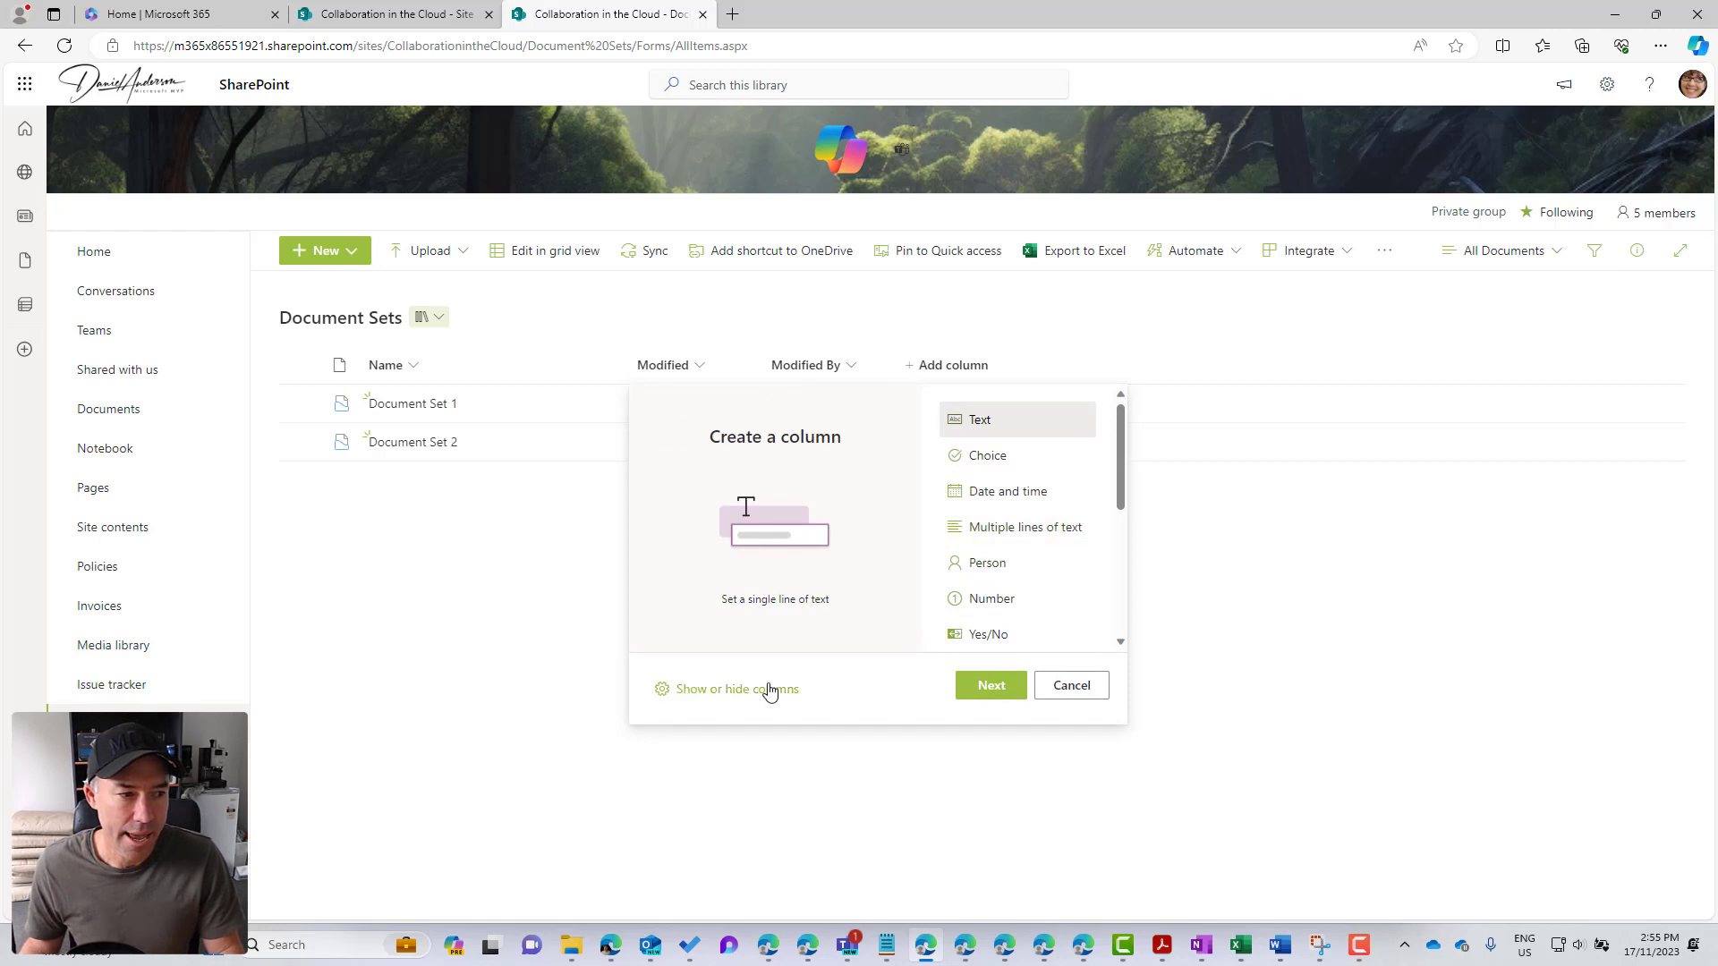
left_click(770, 689)
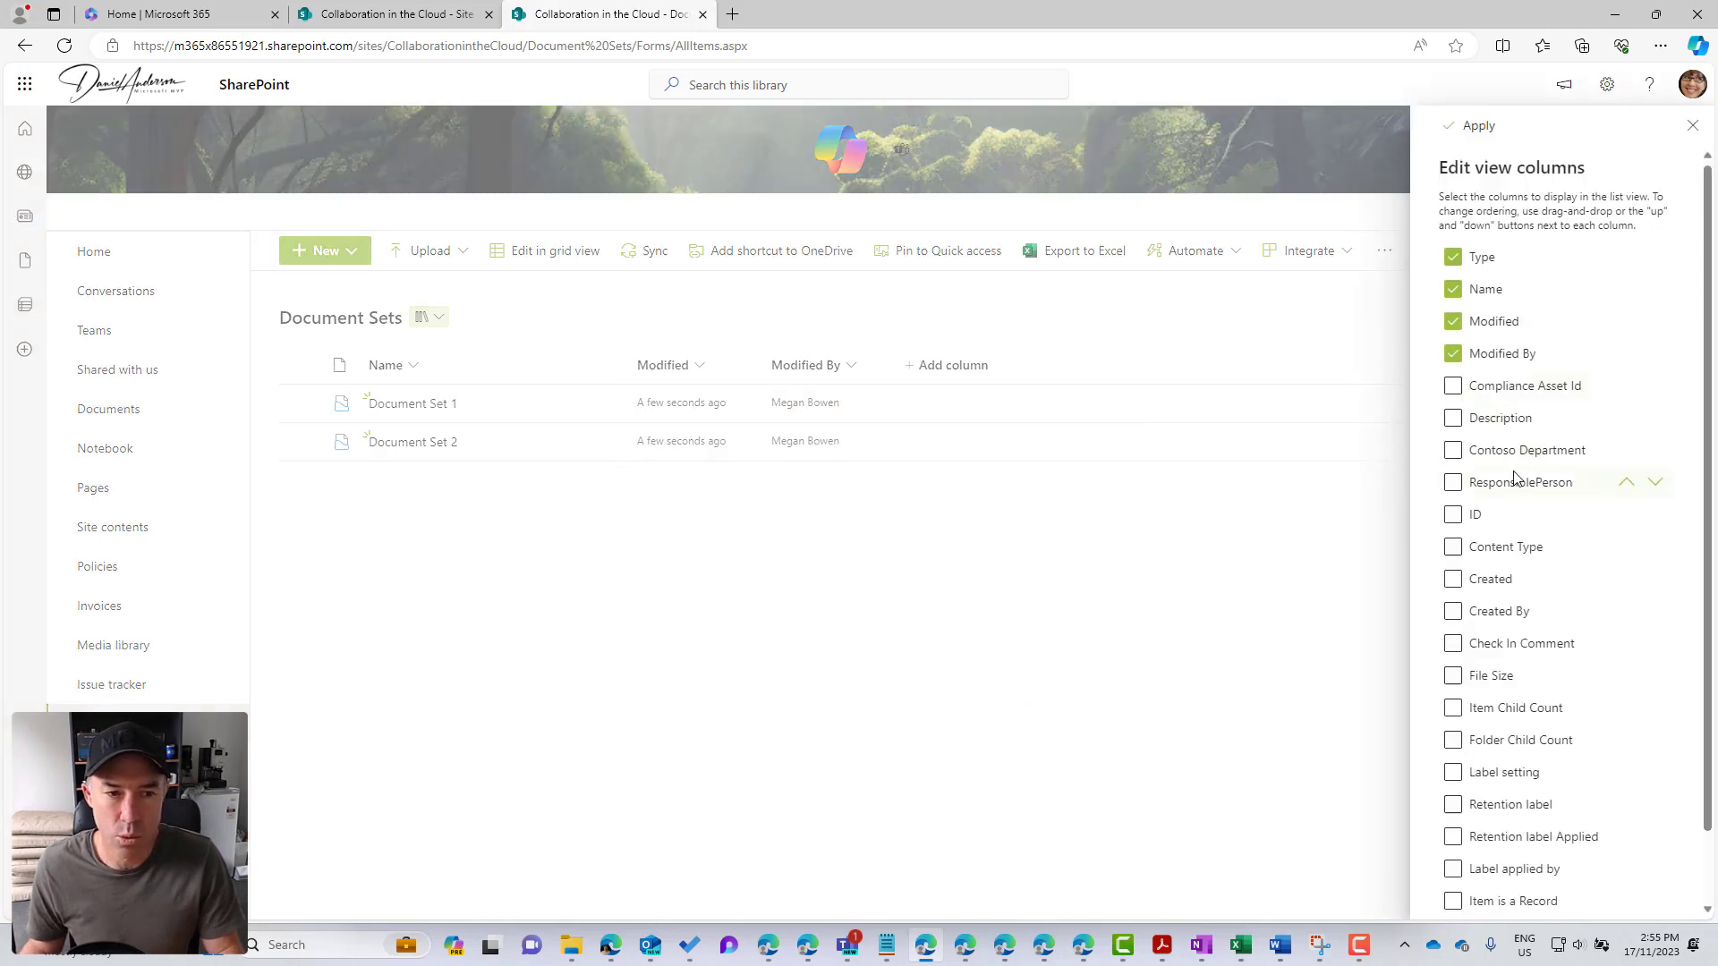
scroll(1512, 492, "down", 1)
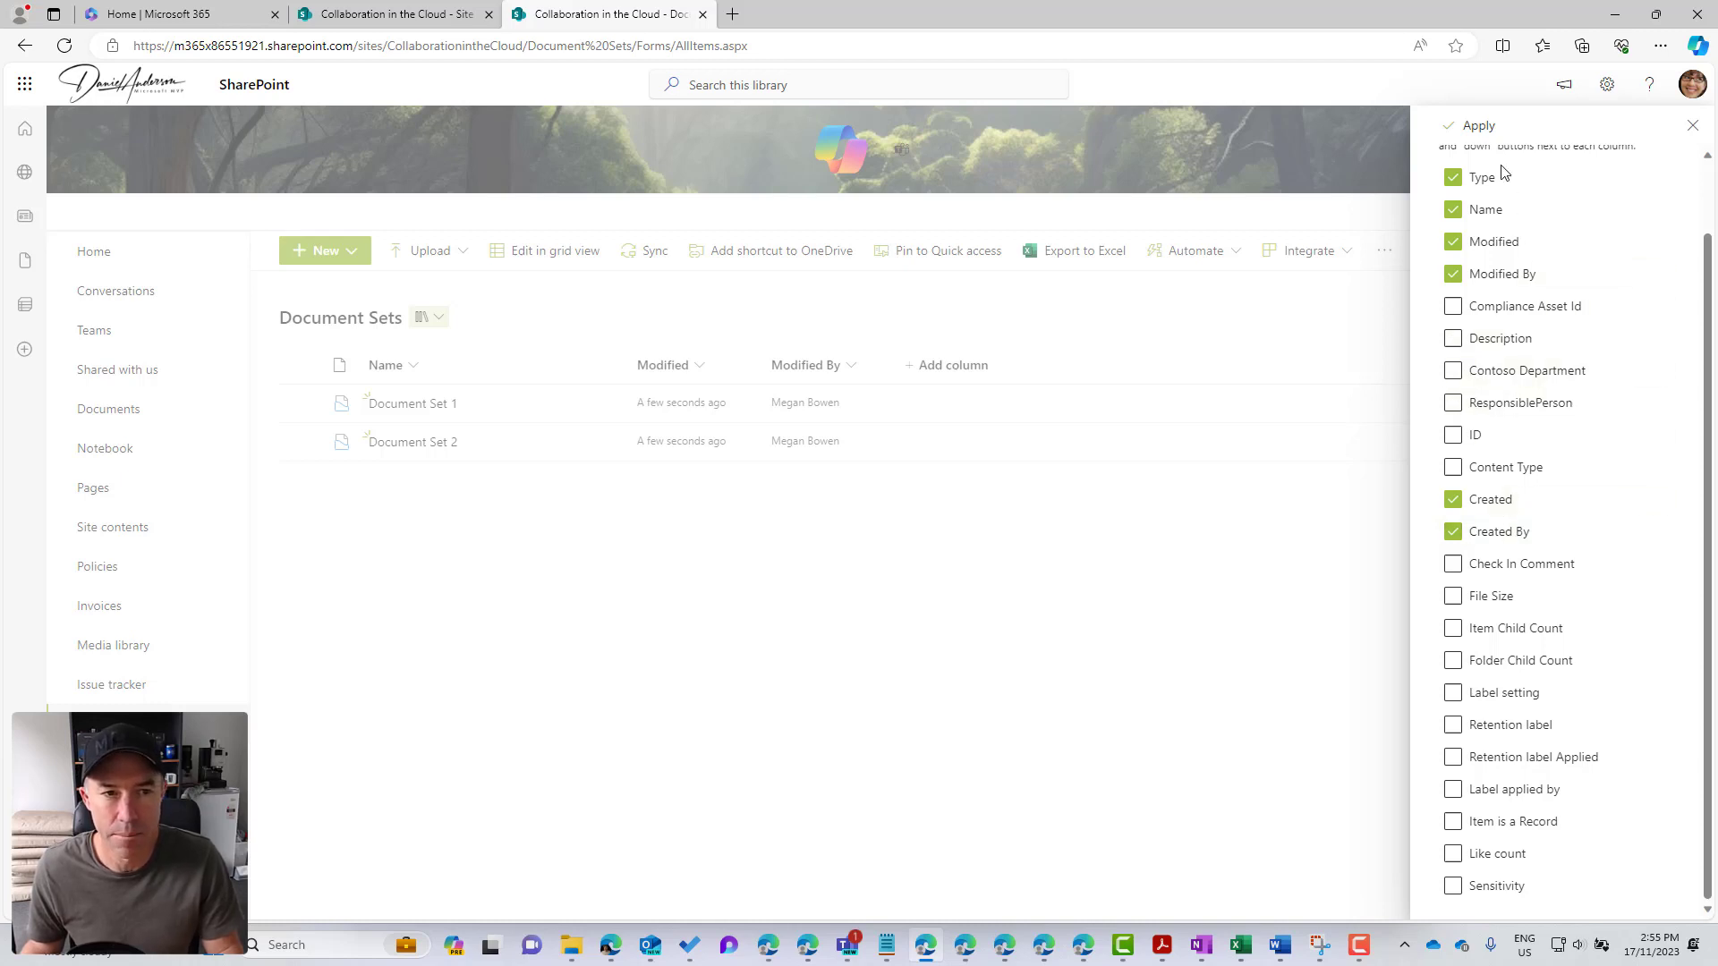
left_click(1465, 125)
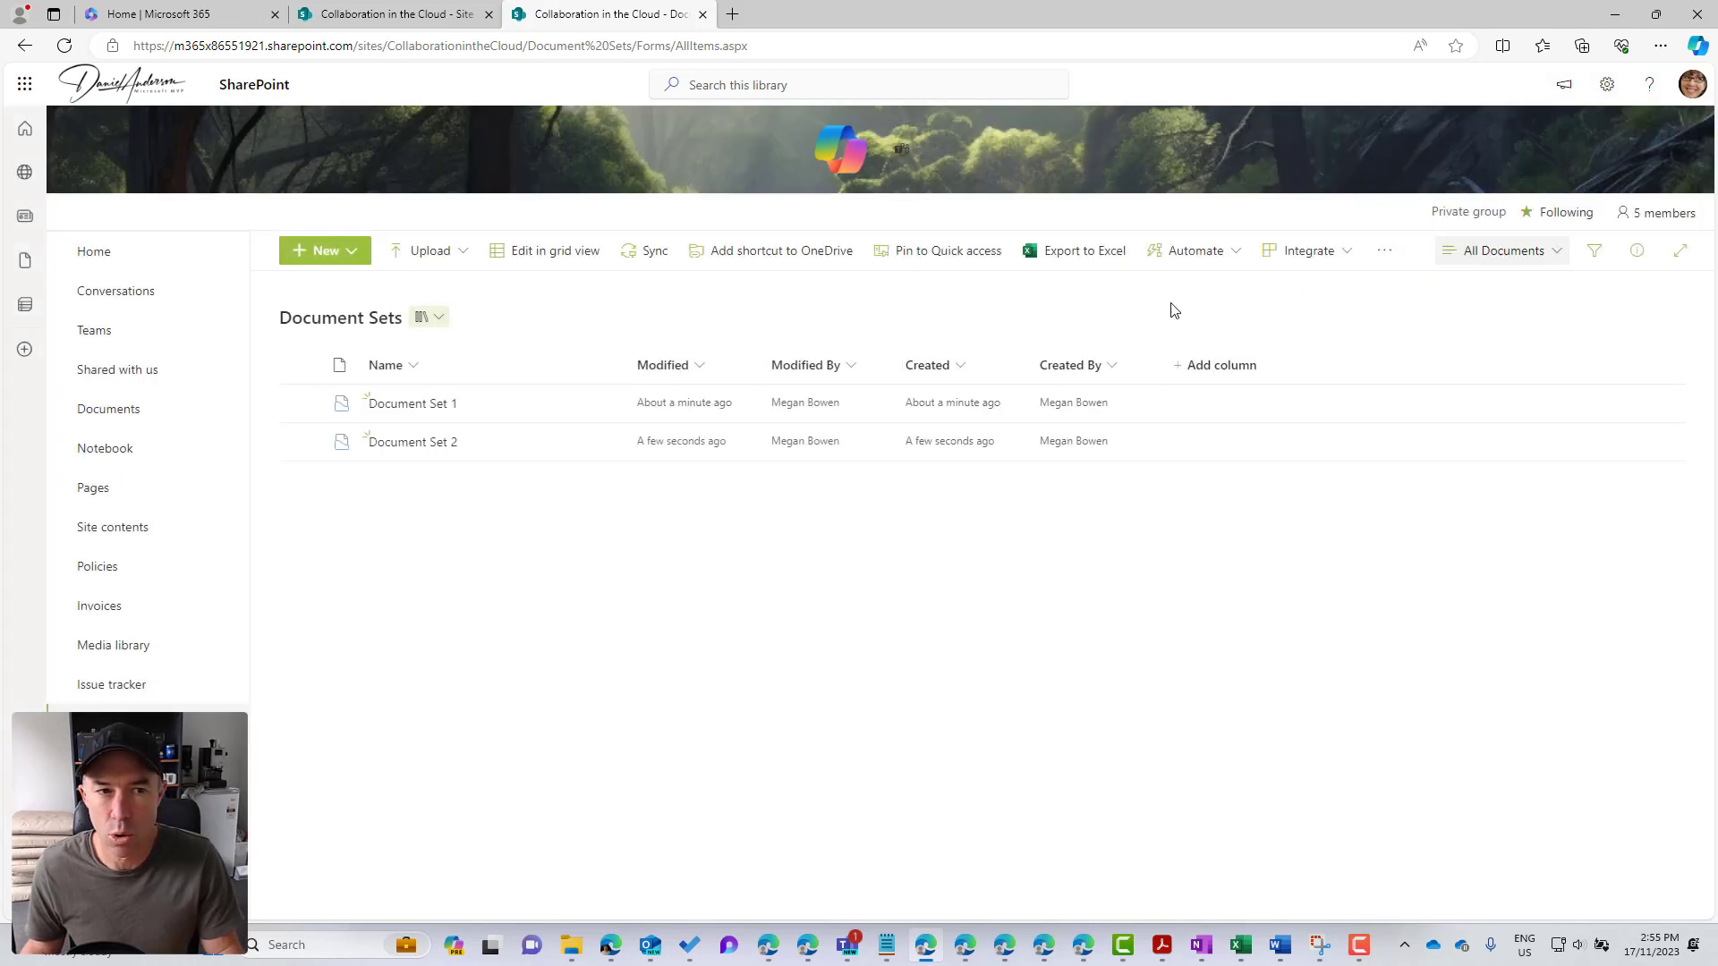
Step: Open Document Set 1 and upload Generic Contractor Contract.dotx, Form I.pdf, New Prospect PowerApp.docx and import-list.csv from File Explorer
left_click(434, 405)
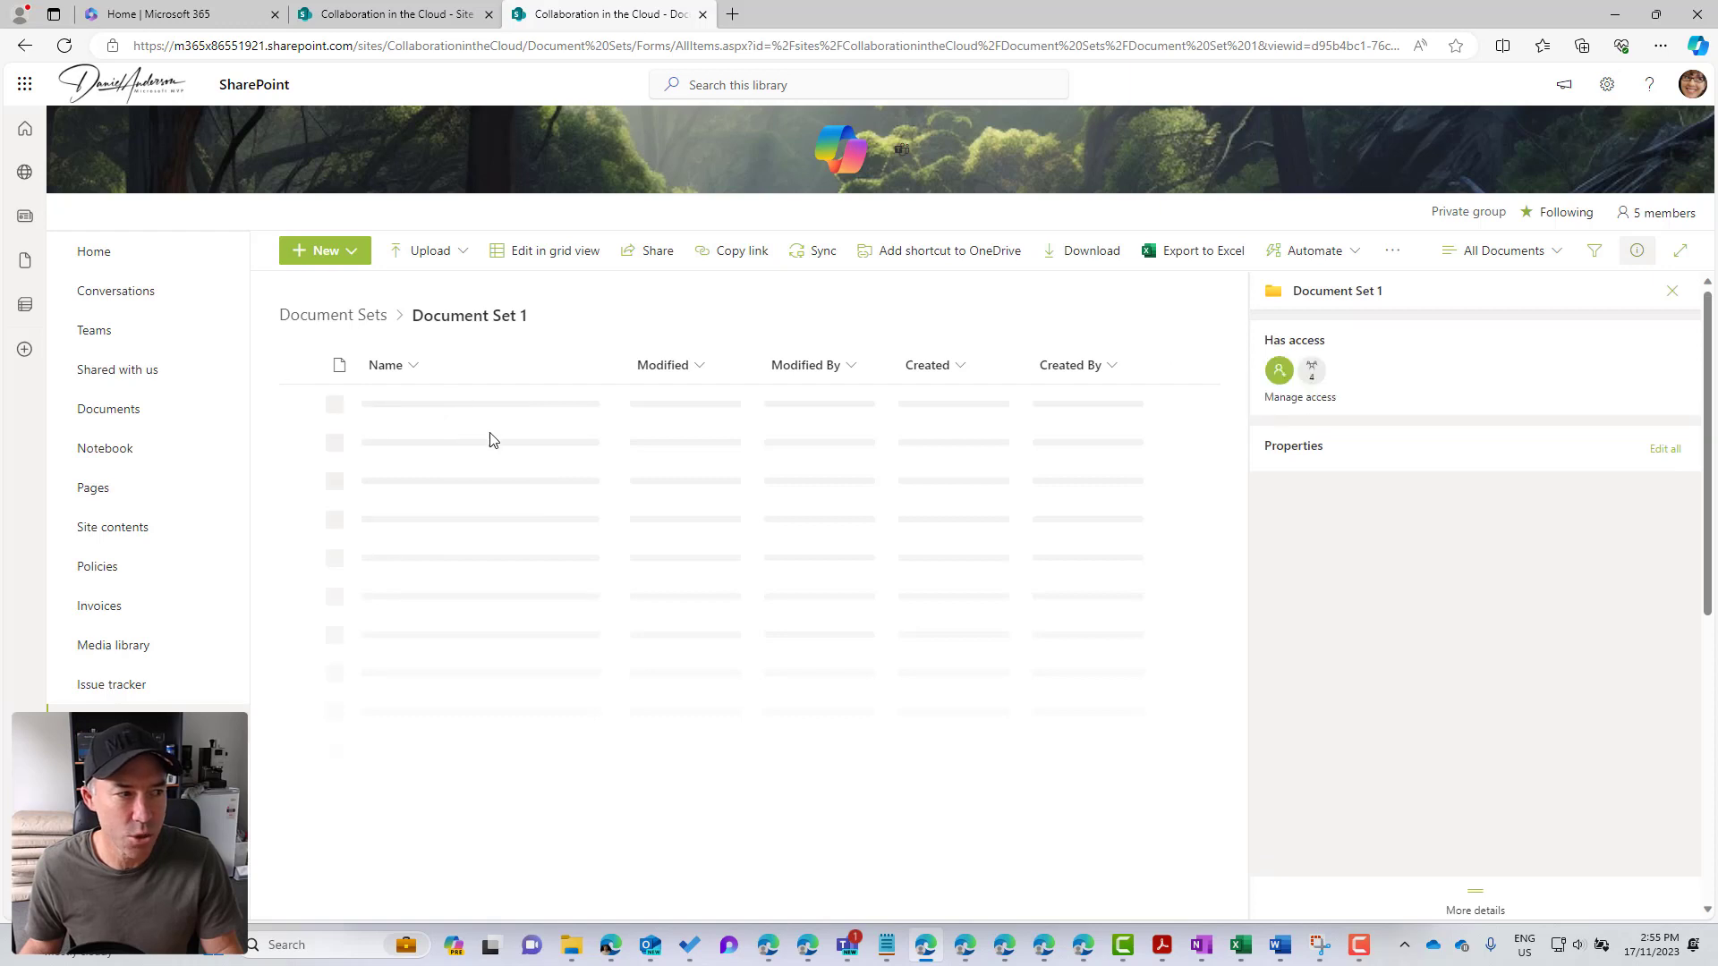
left_click(1671, 292)
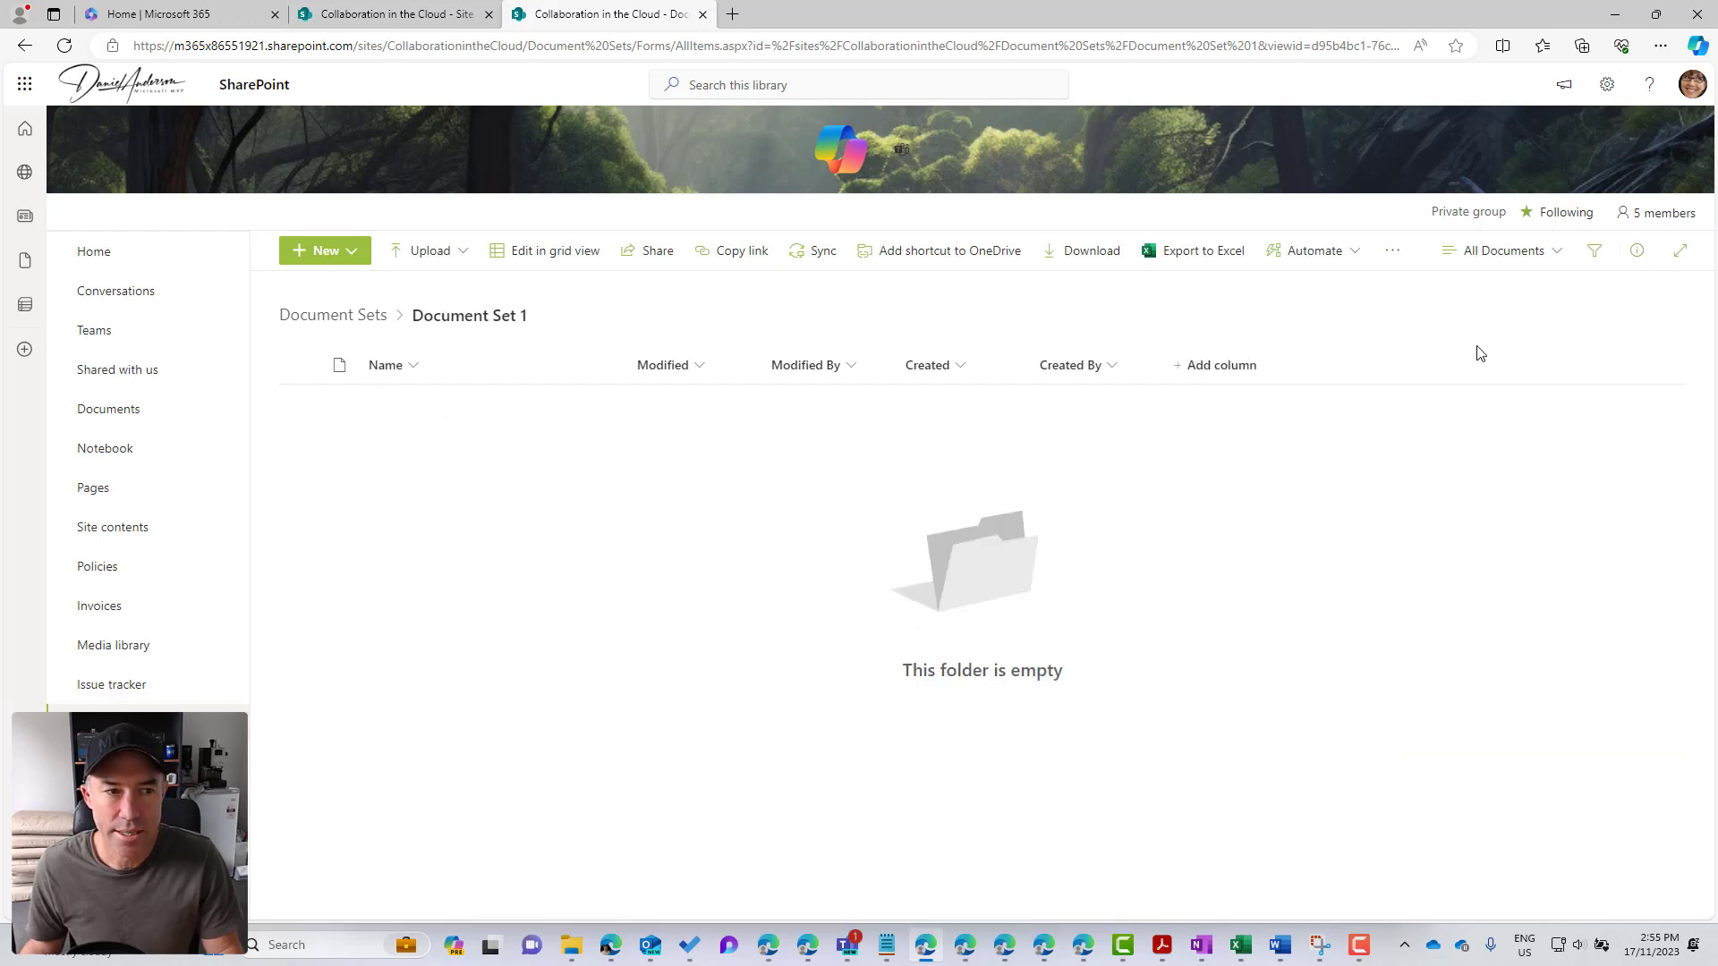
left_click(572, 946)
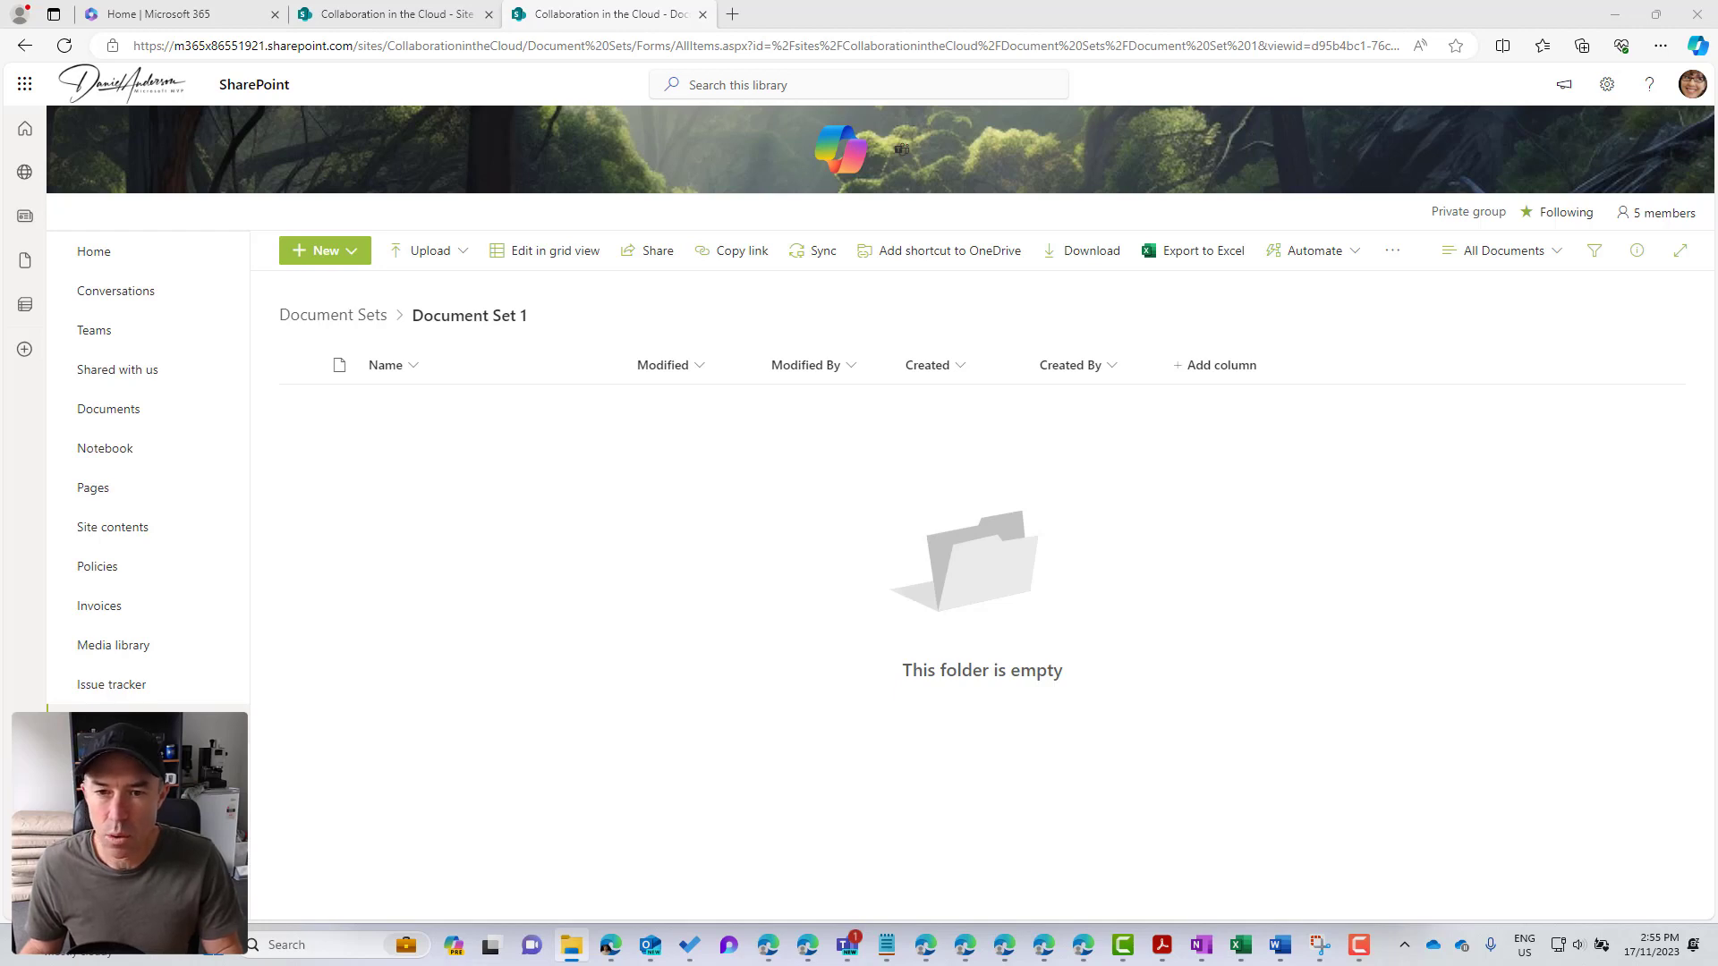
left_click_drag(1487, 517, 1067, 535)
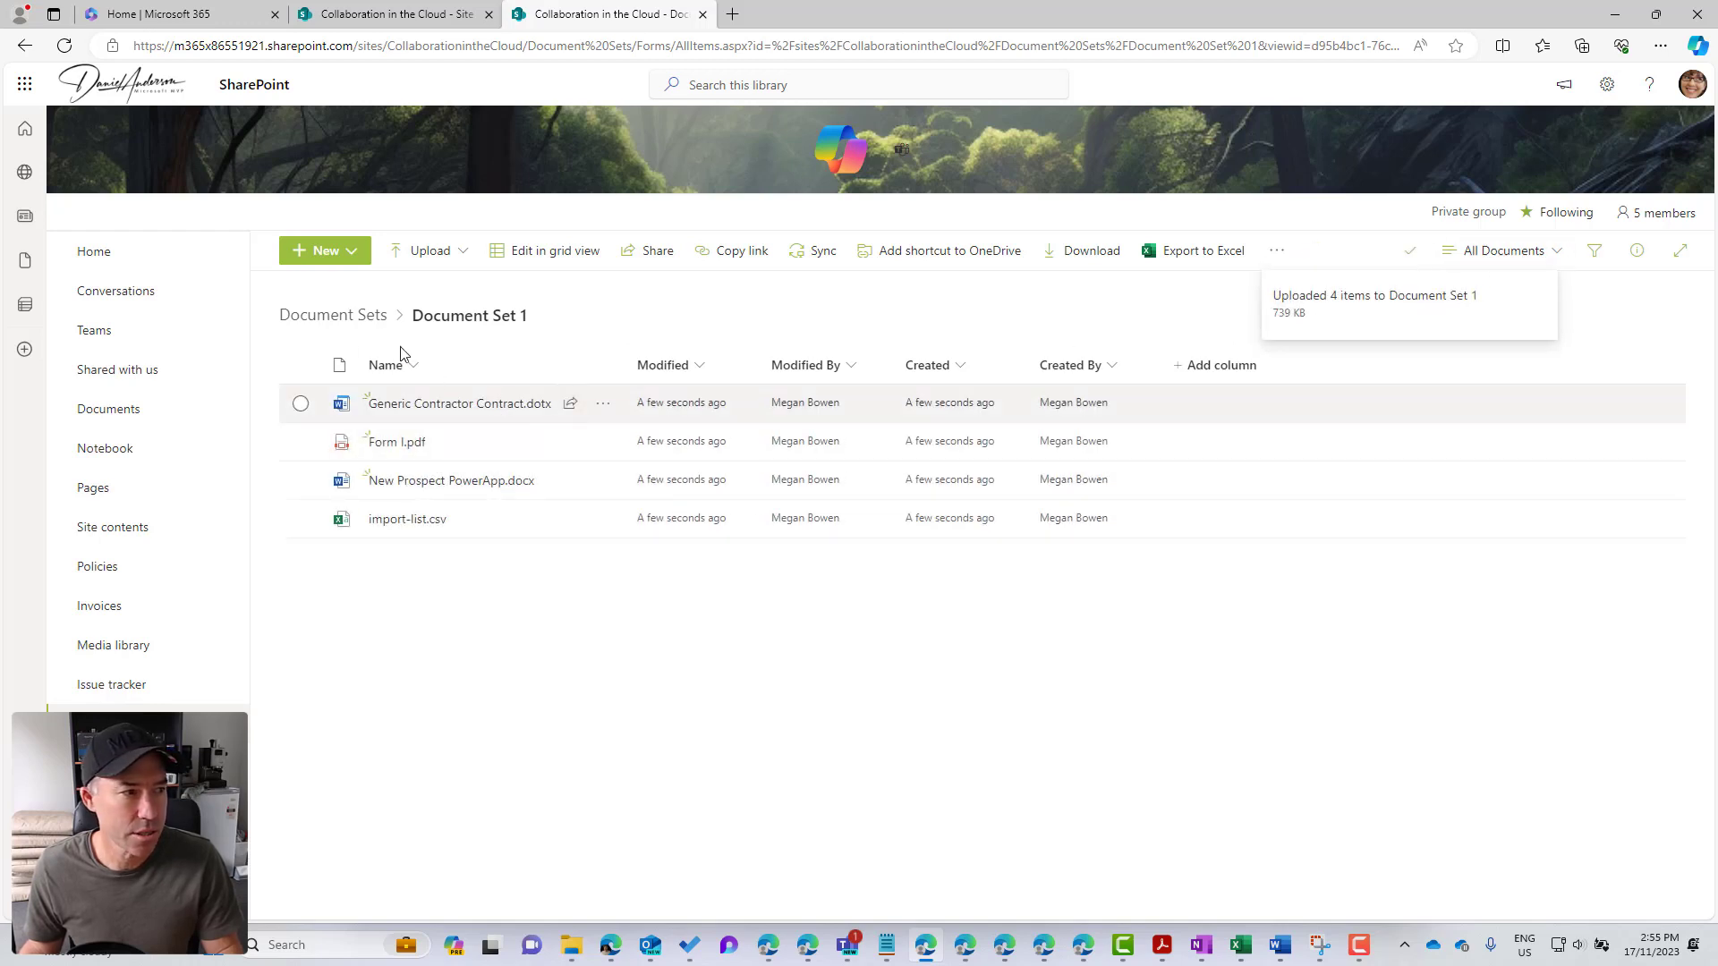
Step: Go back to the library's root and create a public list view named Document View
left_click(333, 314)
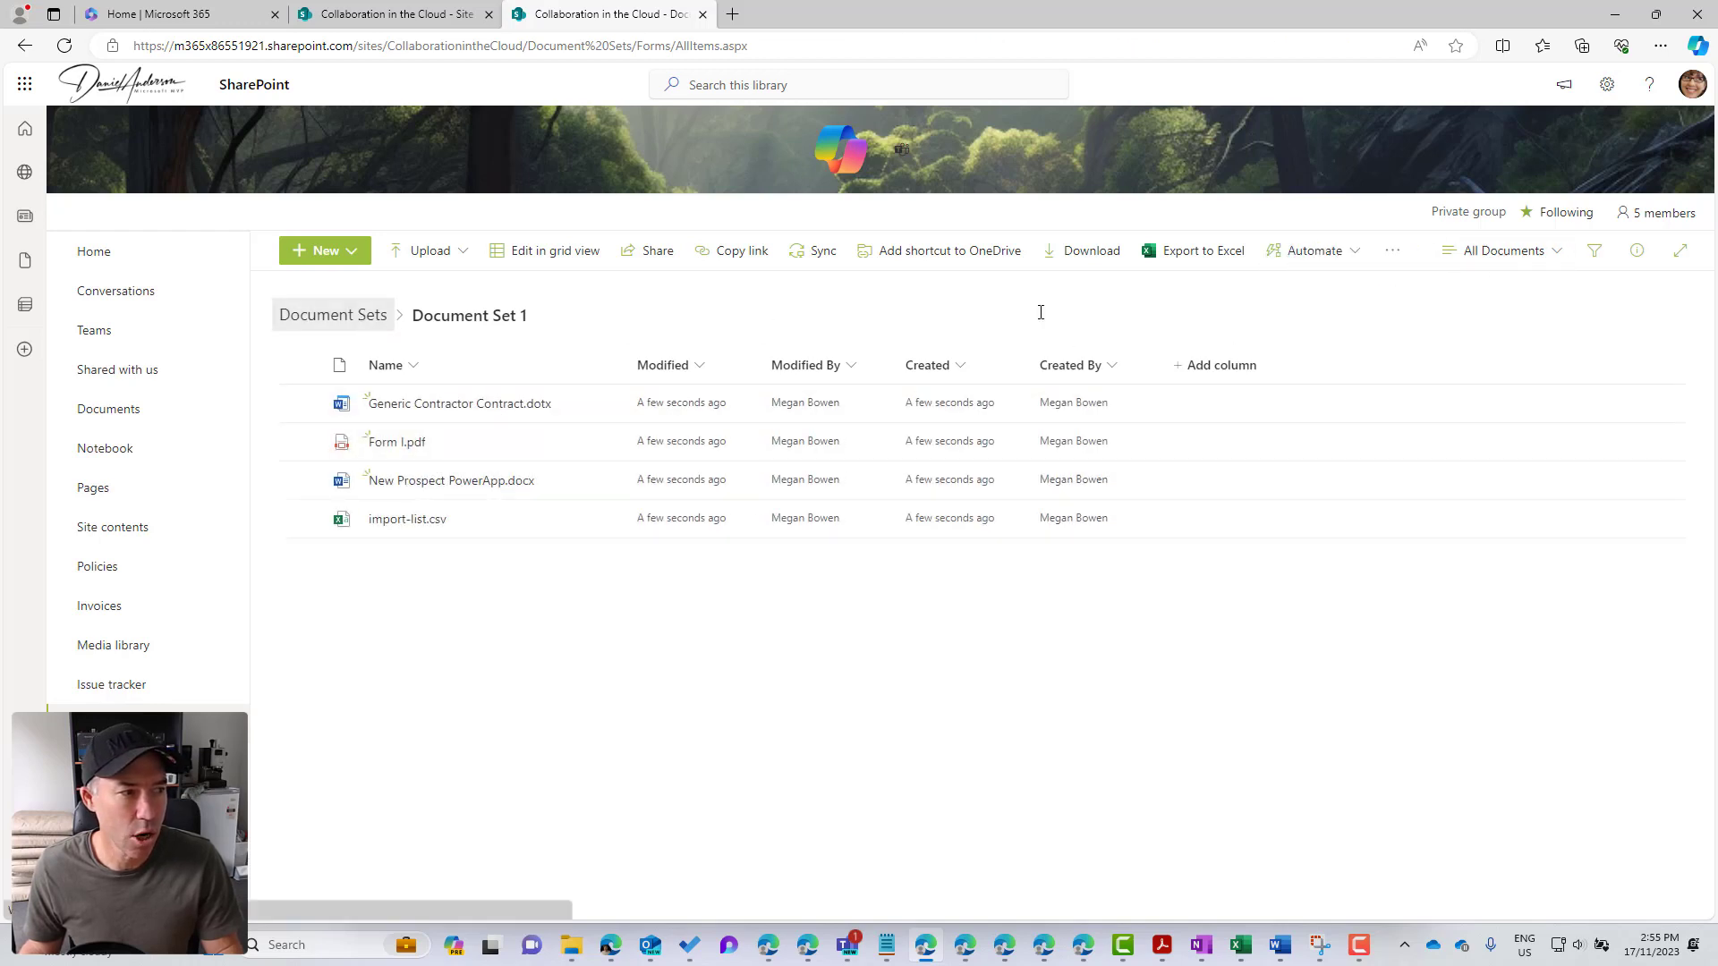
left_click(1487, 252)
left_click(1518, 410)
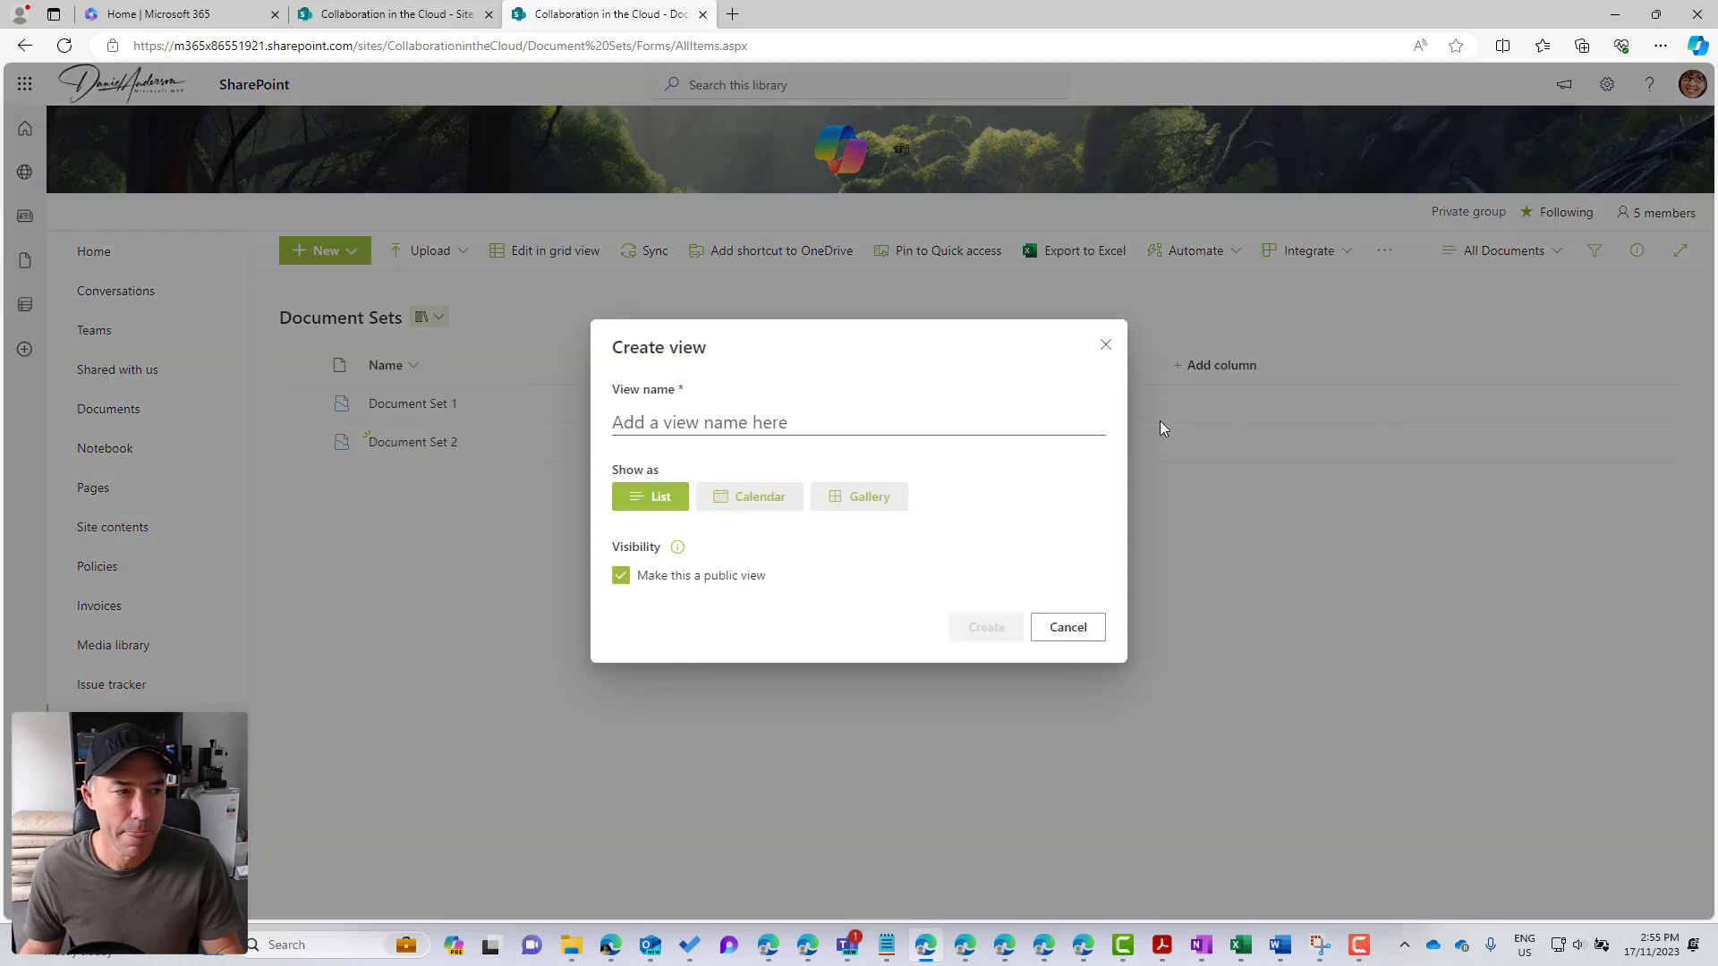
left_click(771, 426)
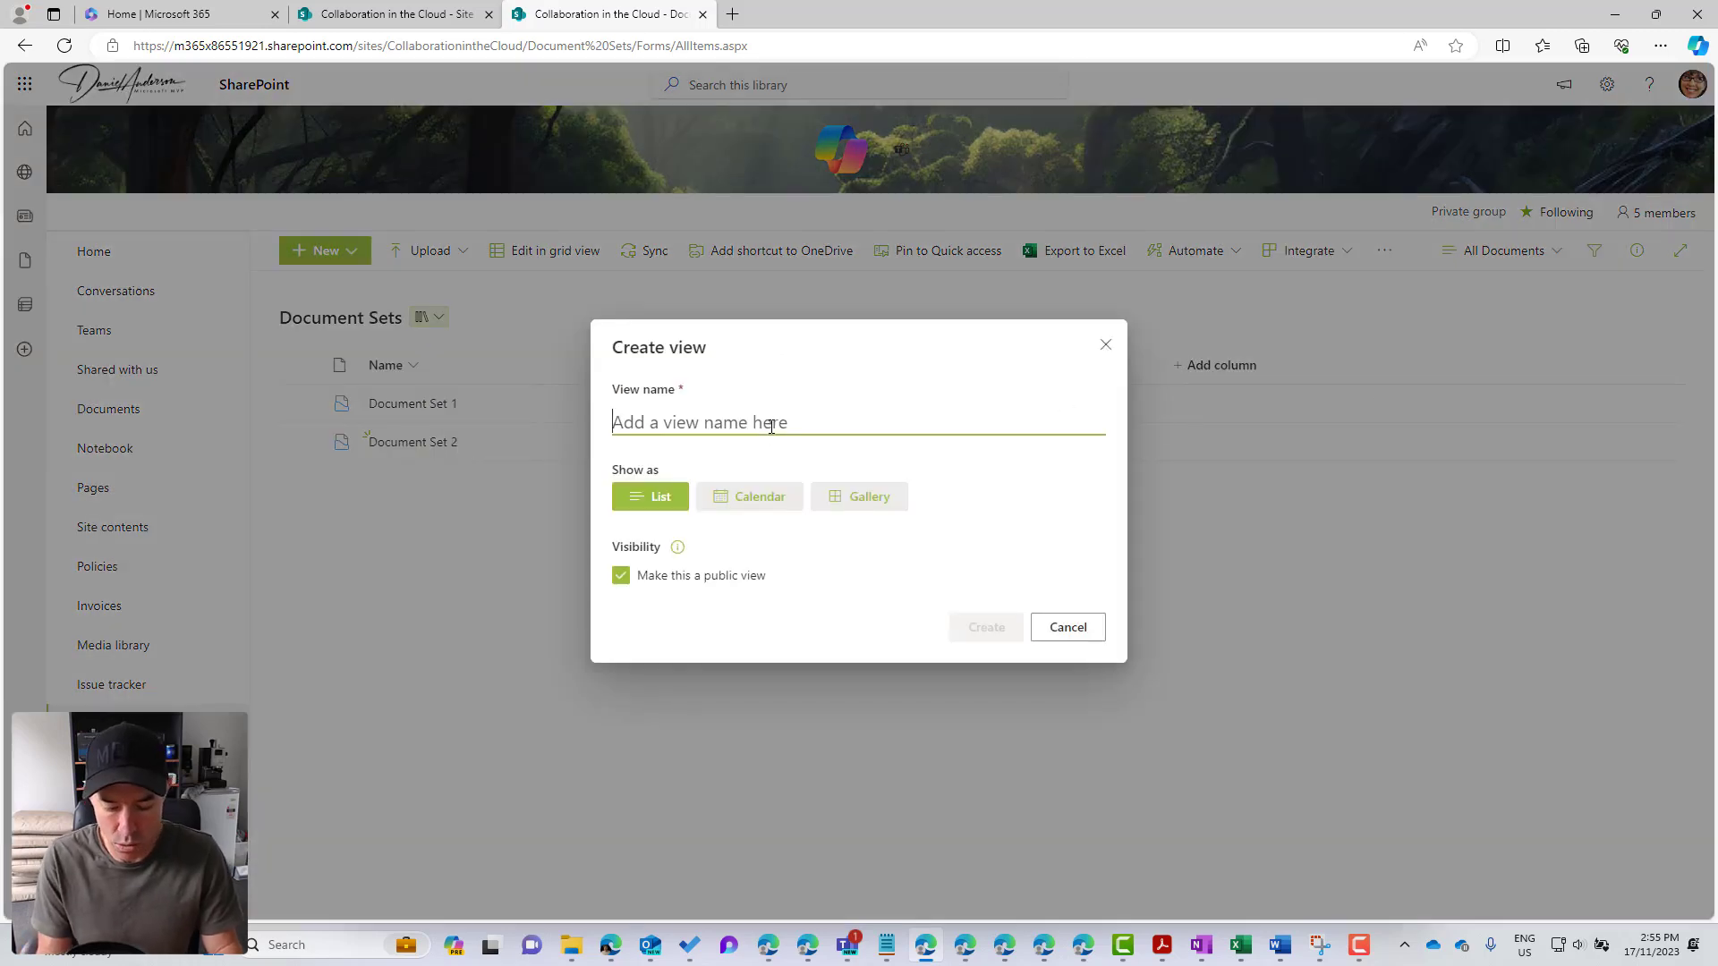
type("Document Set V")
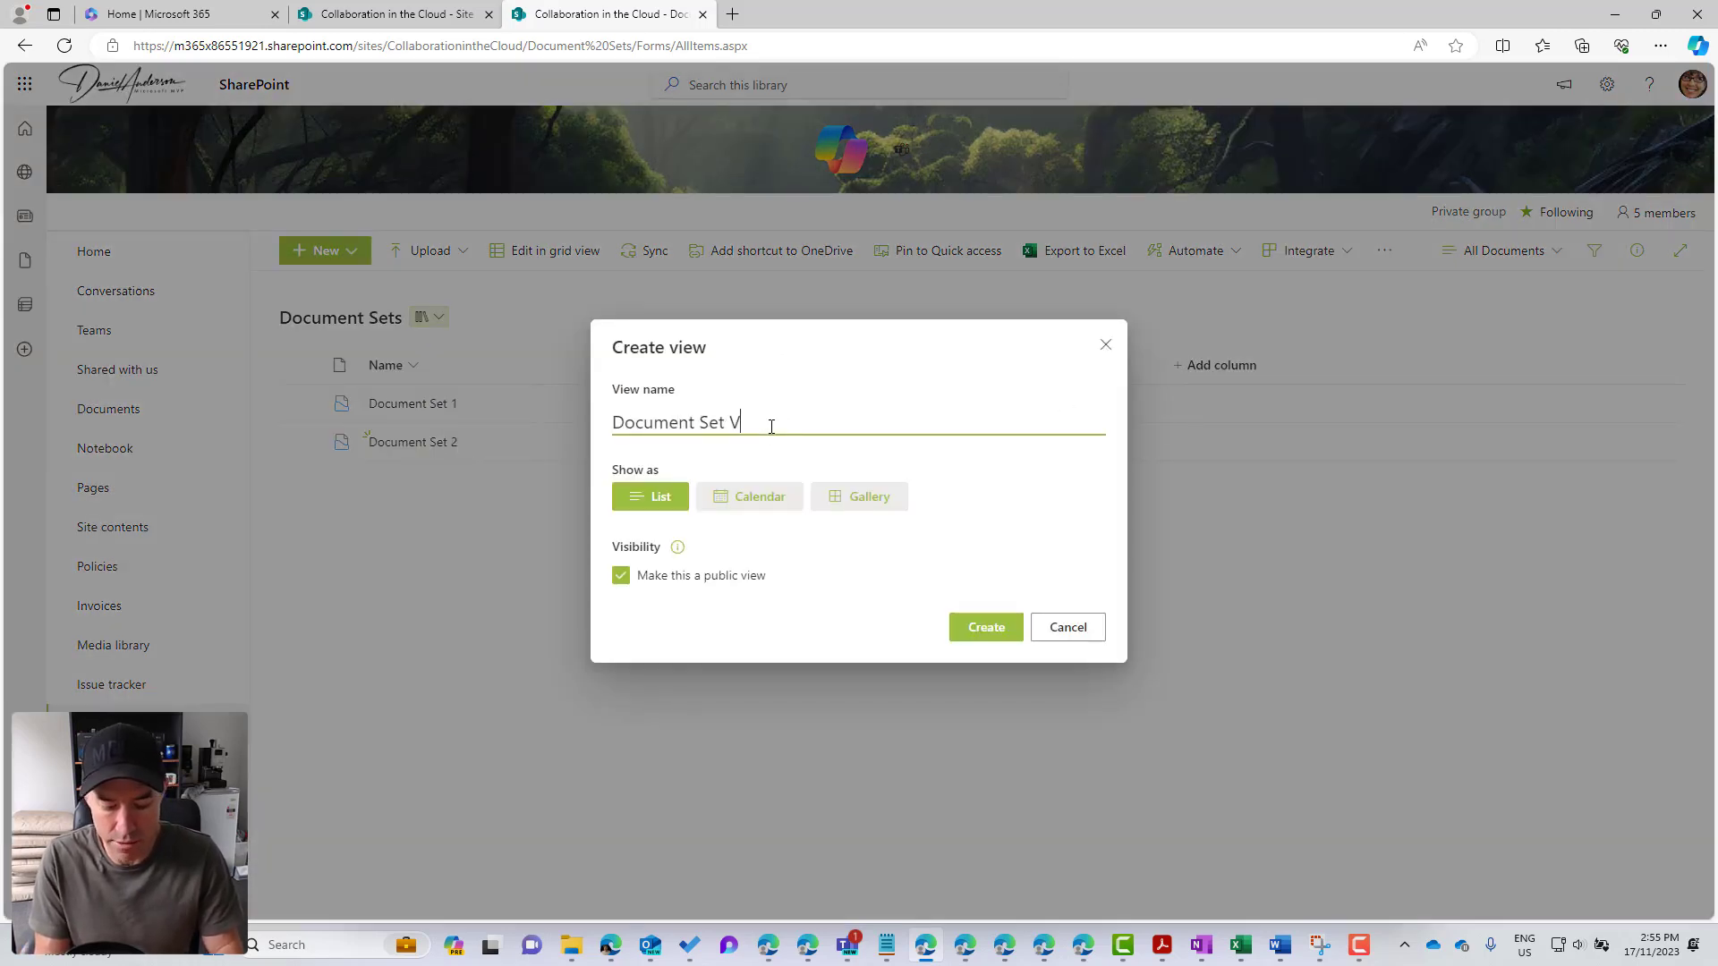
type("iew")
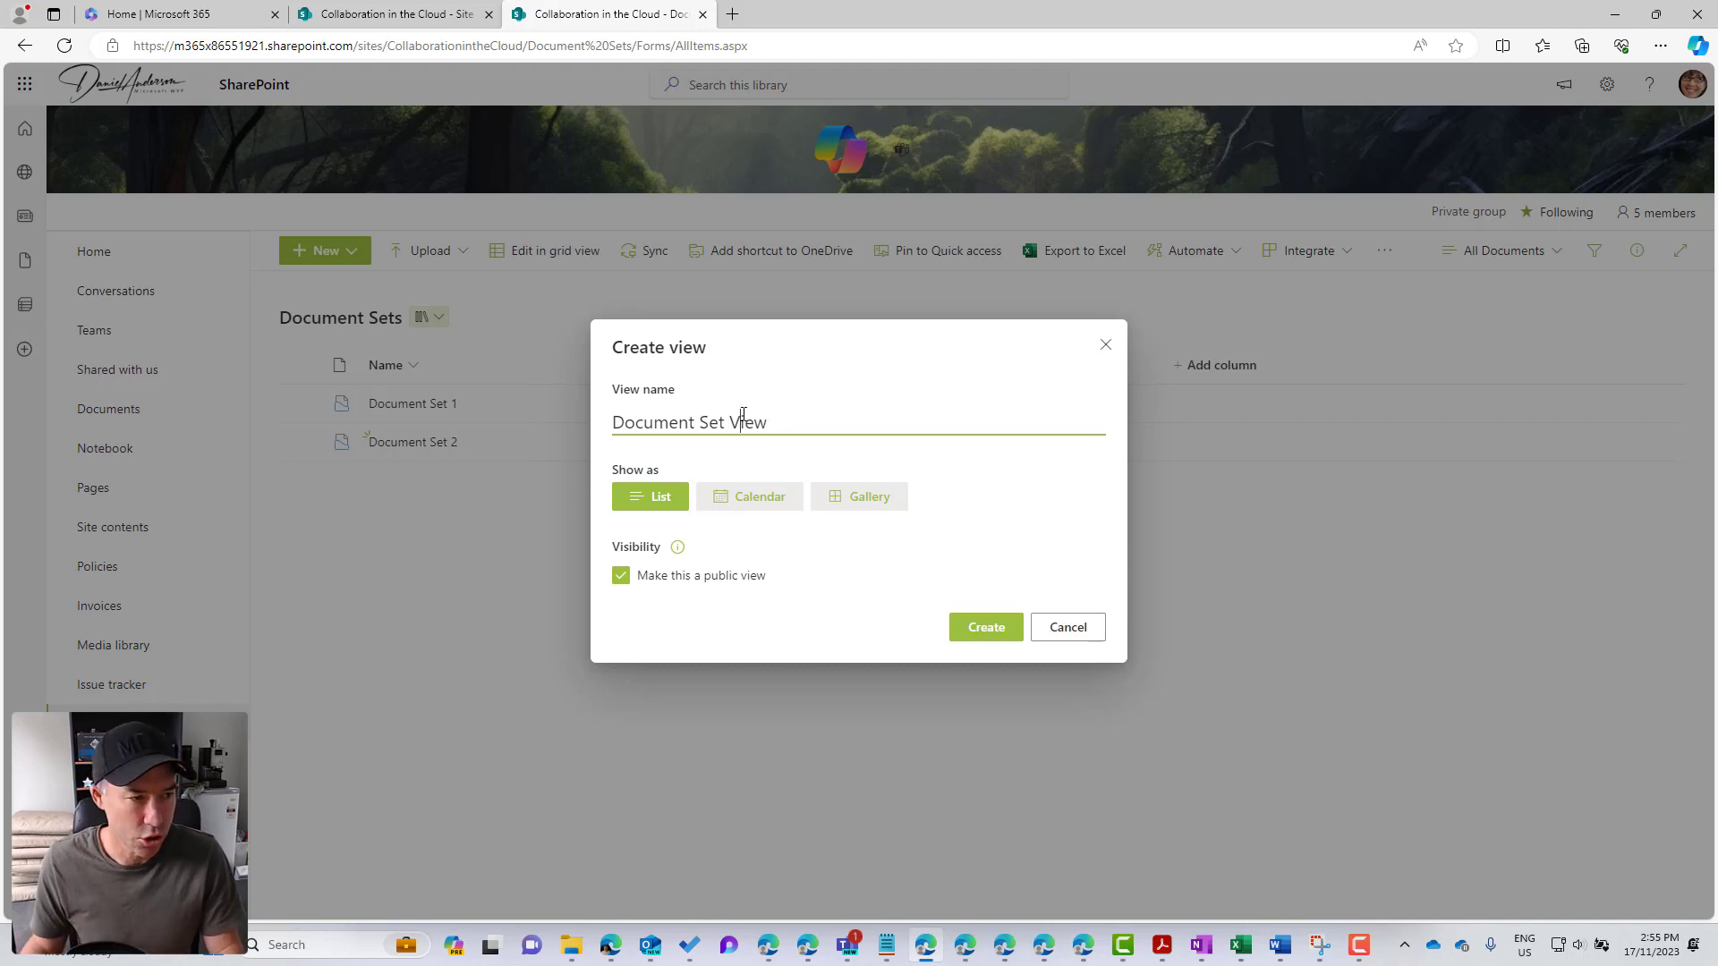
key("BackSpace")
key("BackSpace")
key("BackSpace")
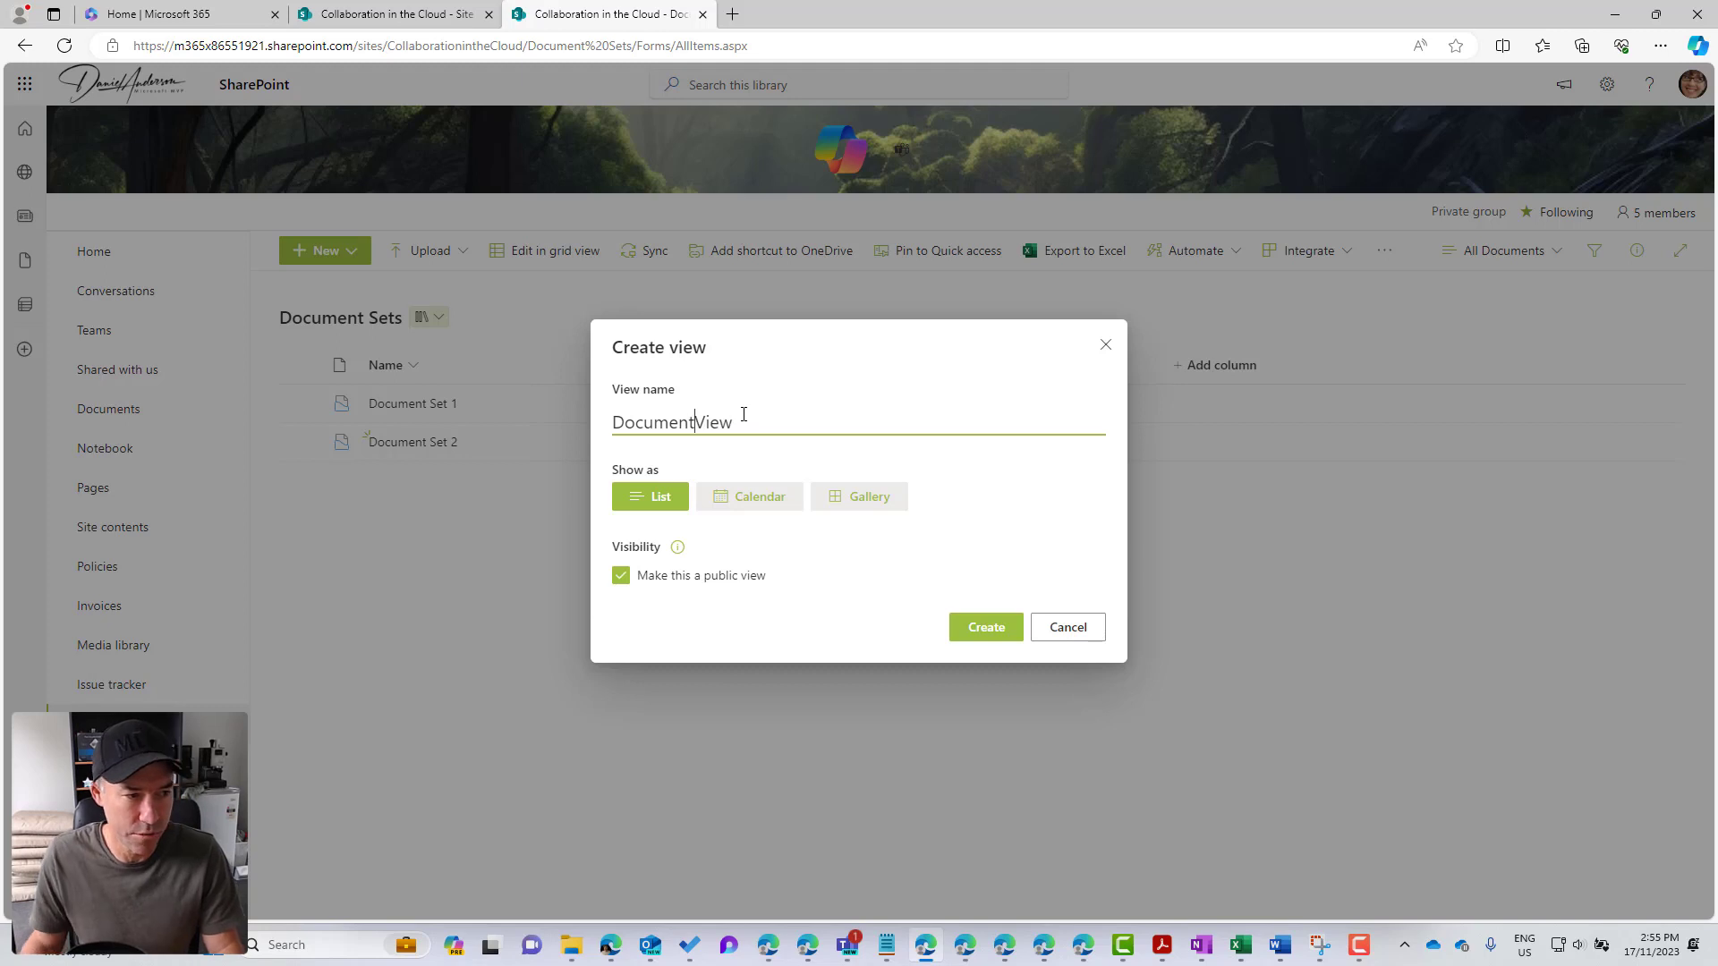
left_click(987, 628)
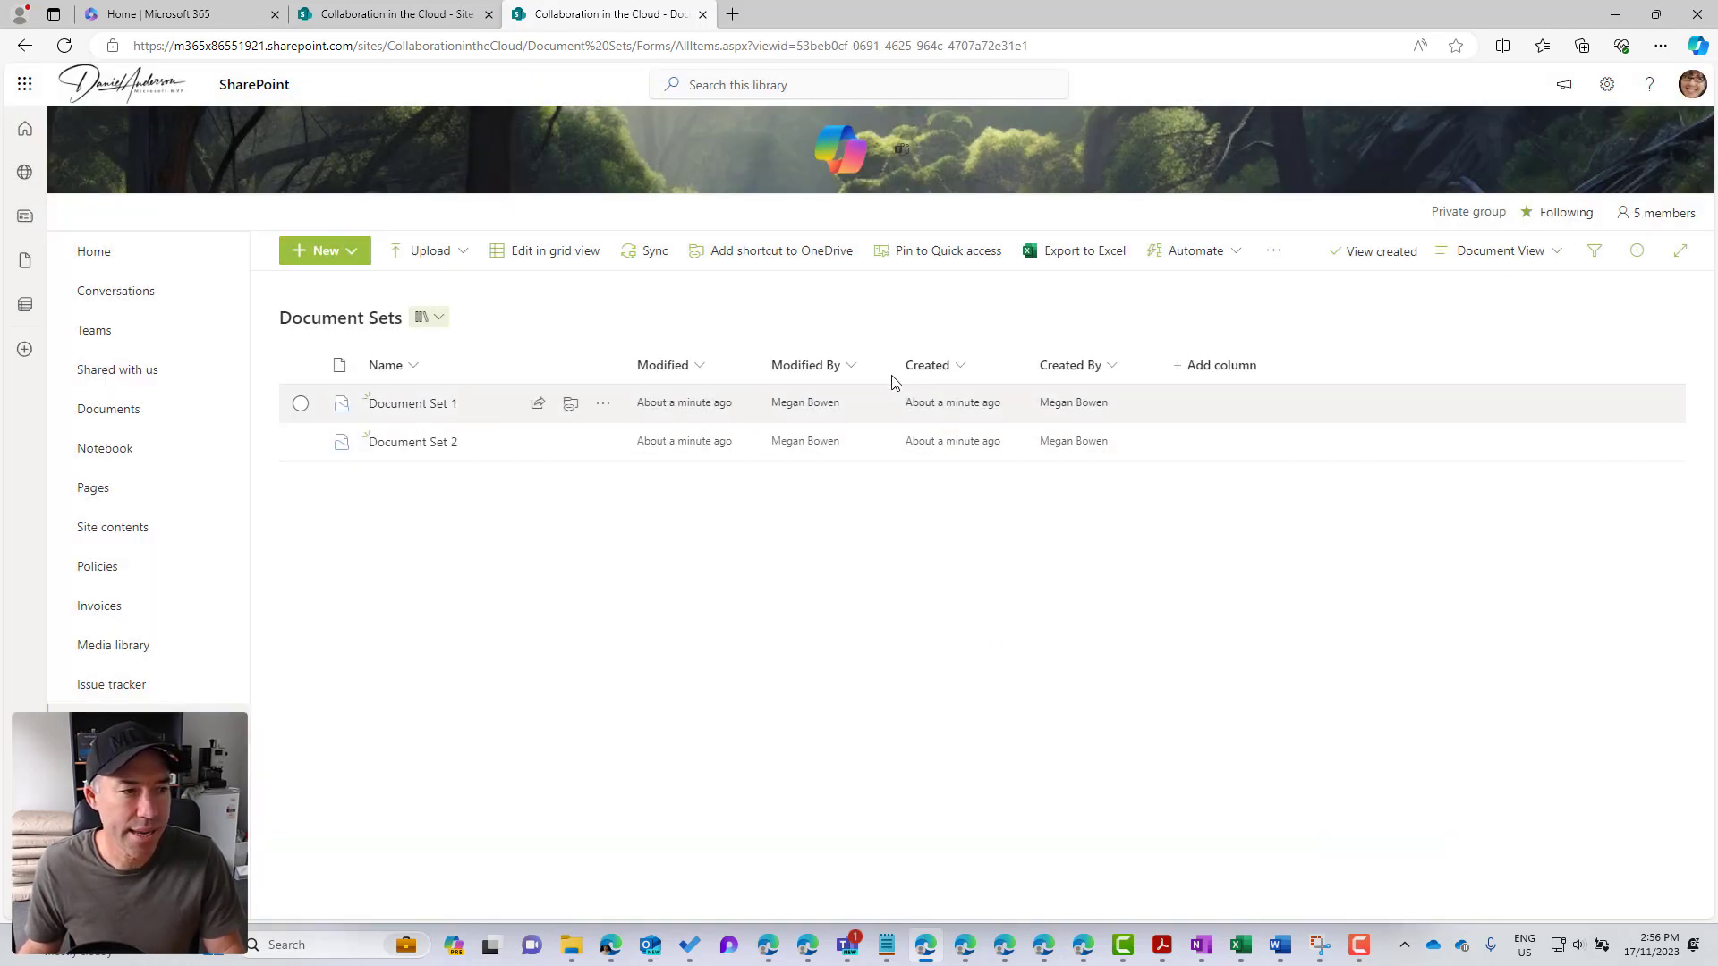
Step: Show the Contoso Department and ResponsiblePerson columns in Document View
left_click(1197, 371)
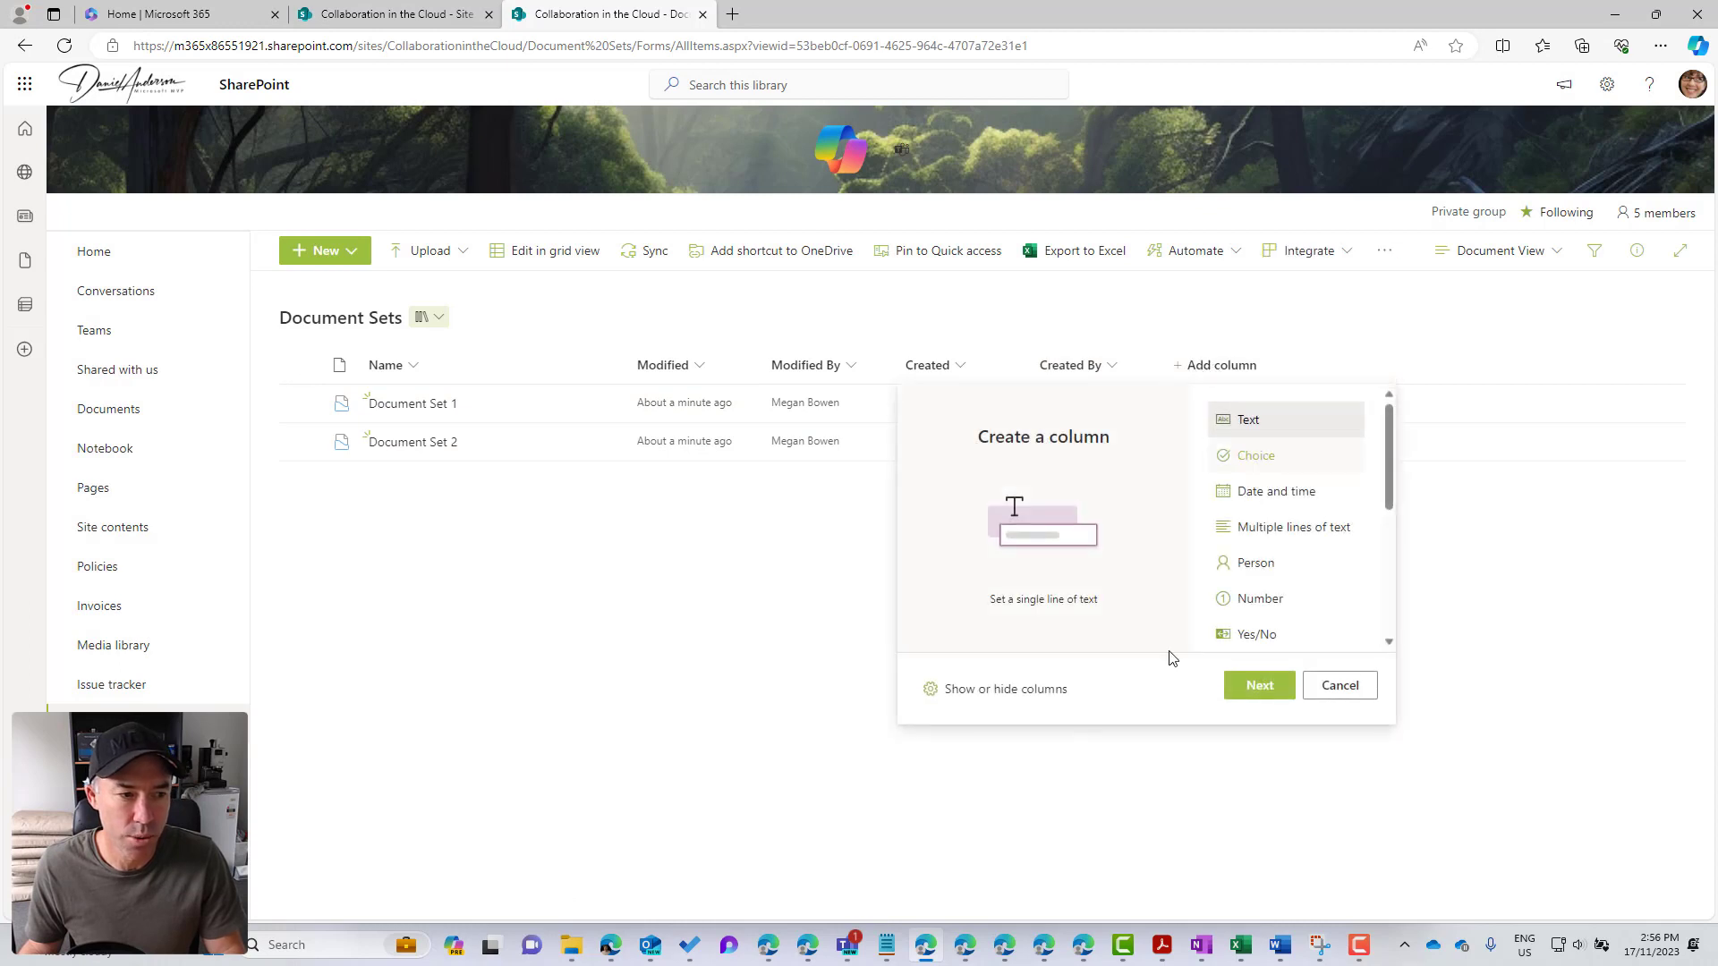
left_click(1029, 694)
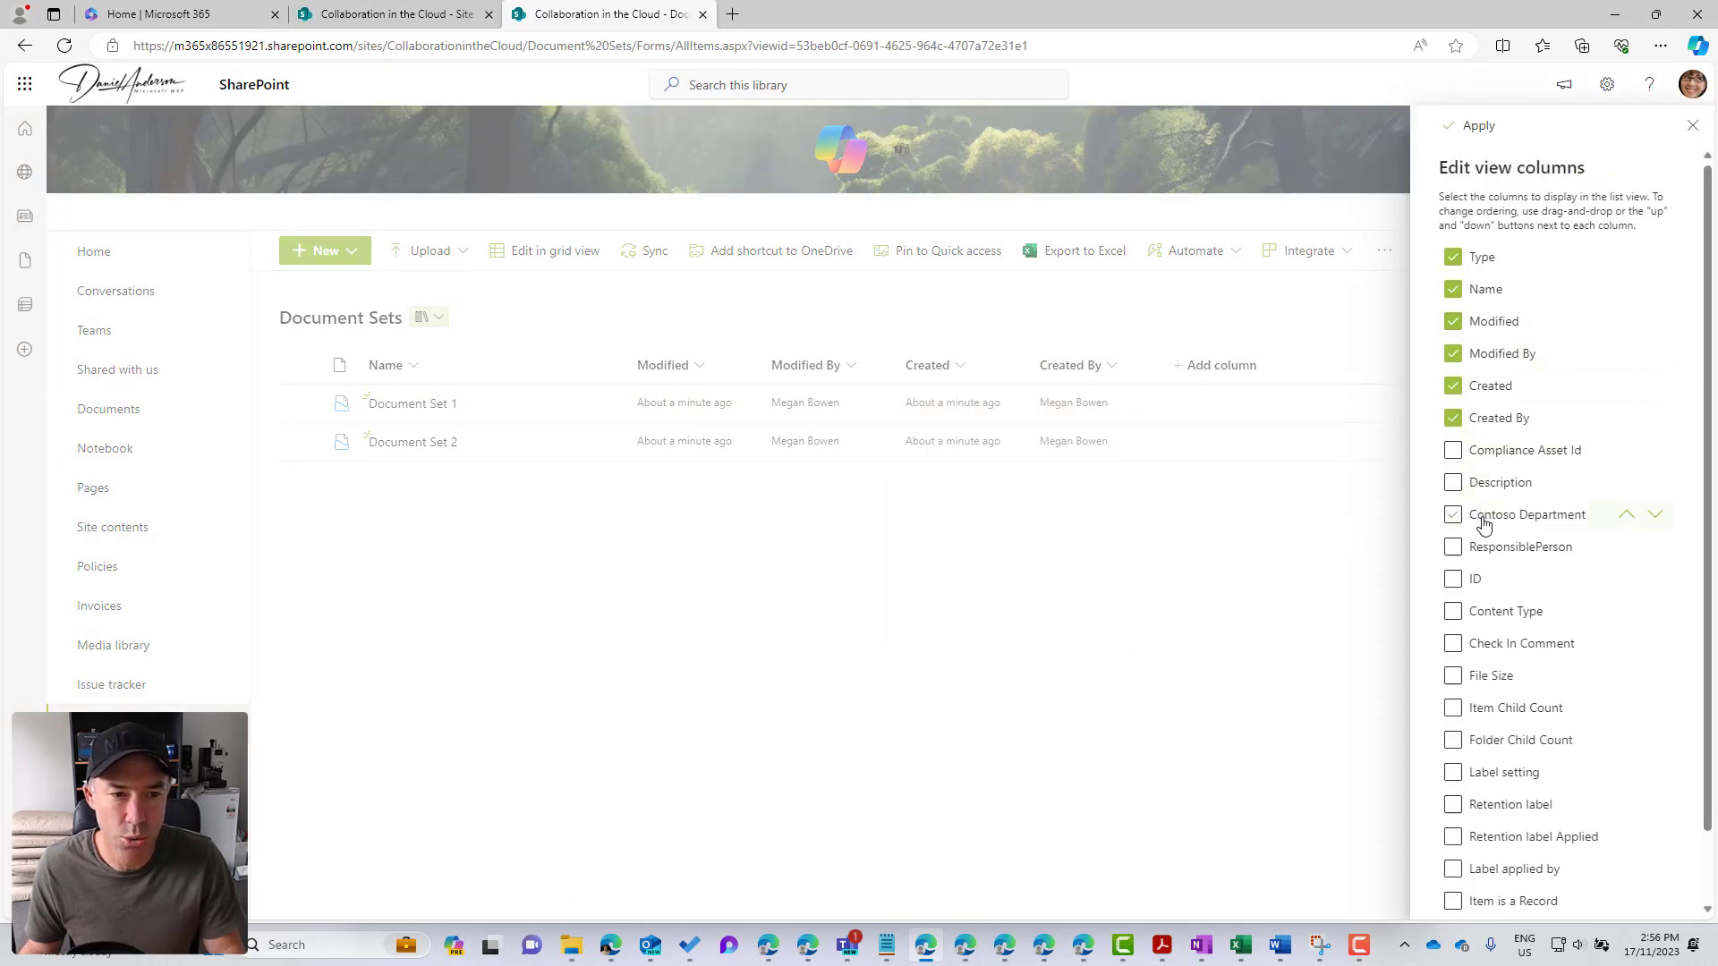
left_click(1475, 126)
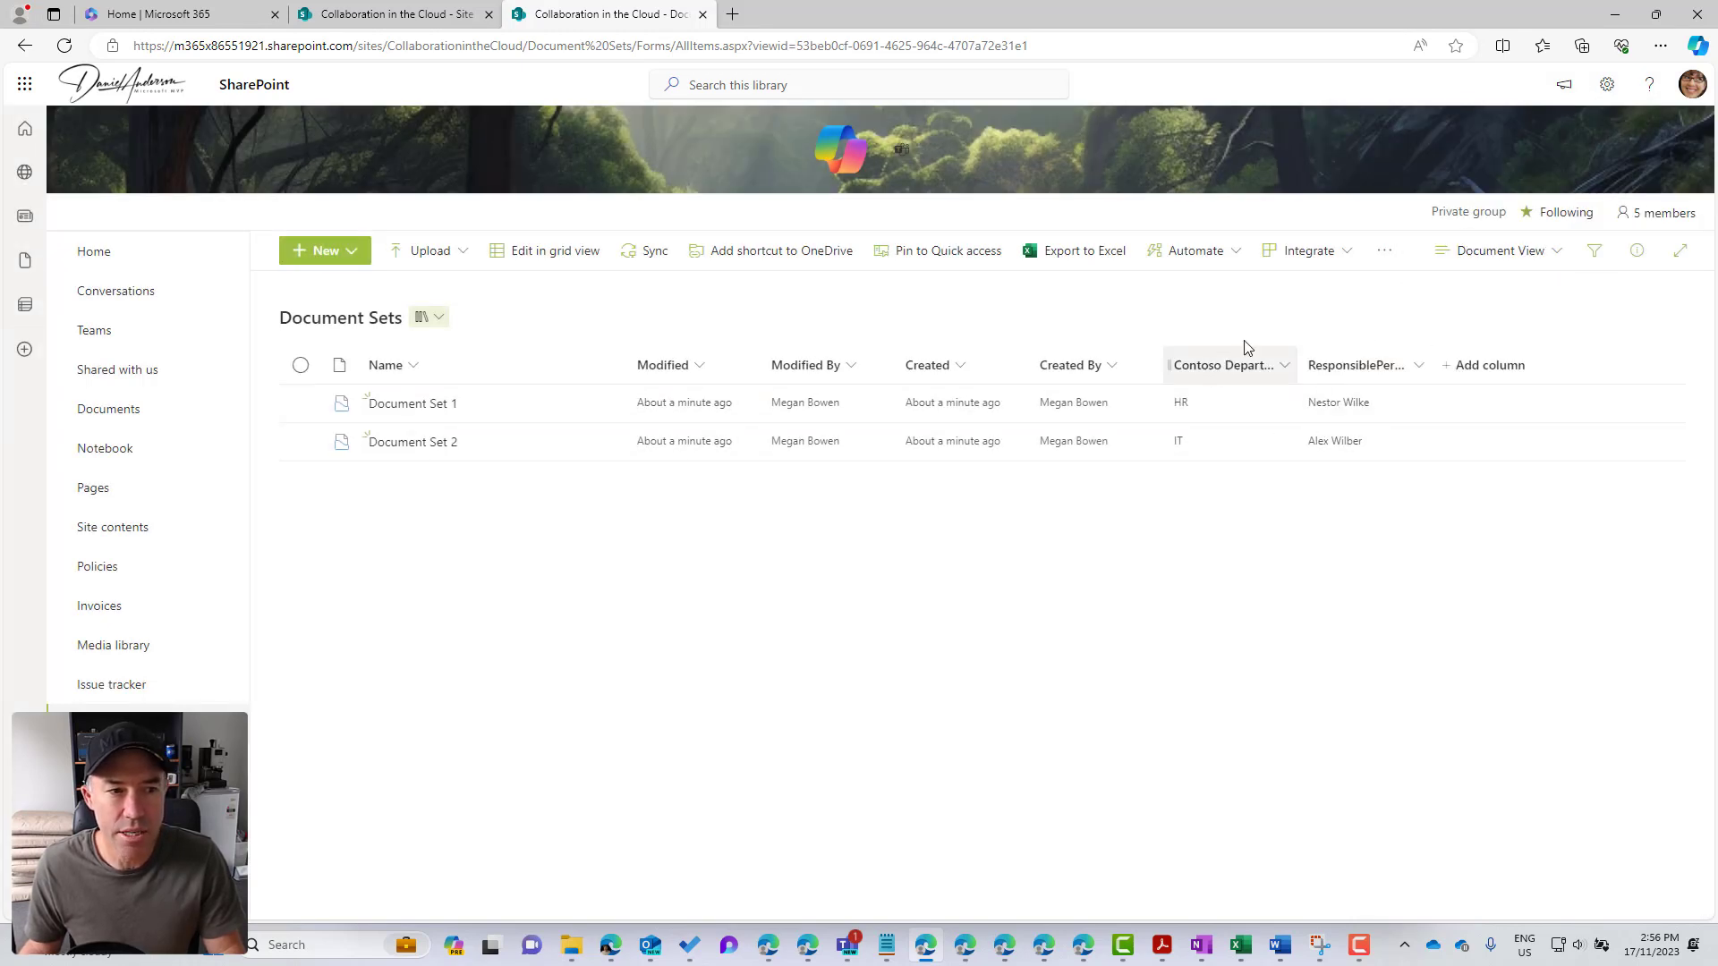
Step: Switch the library to the All Documents view and show its Contoso Department and ResponsiblePerson columns
left_click(1477, 257)
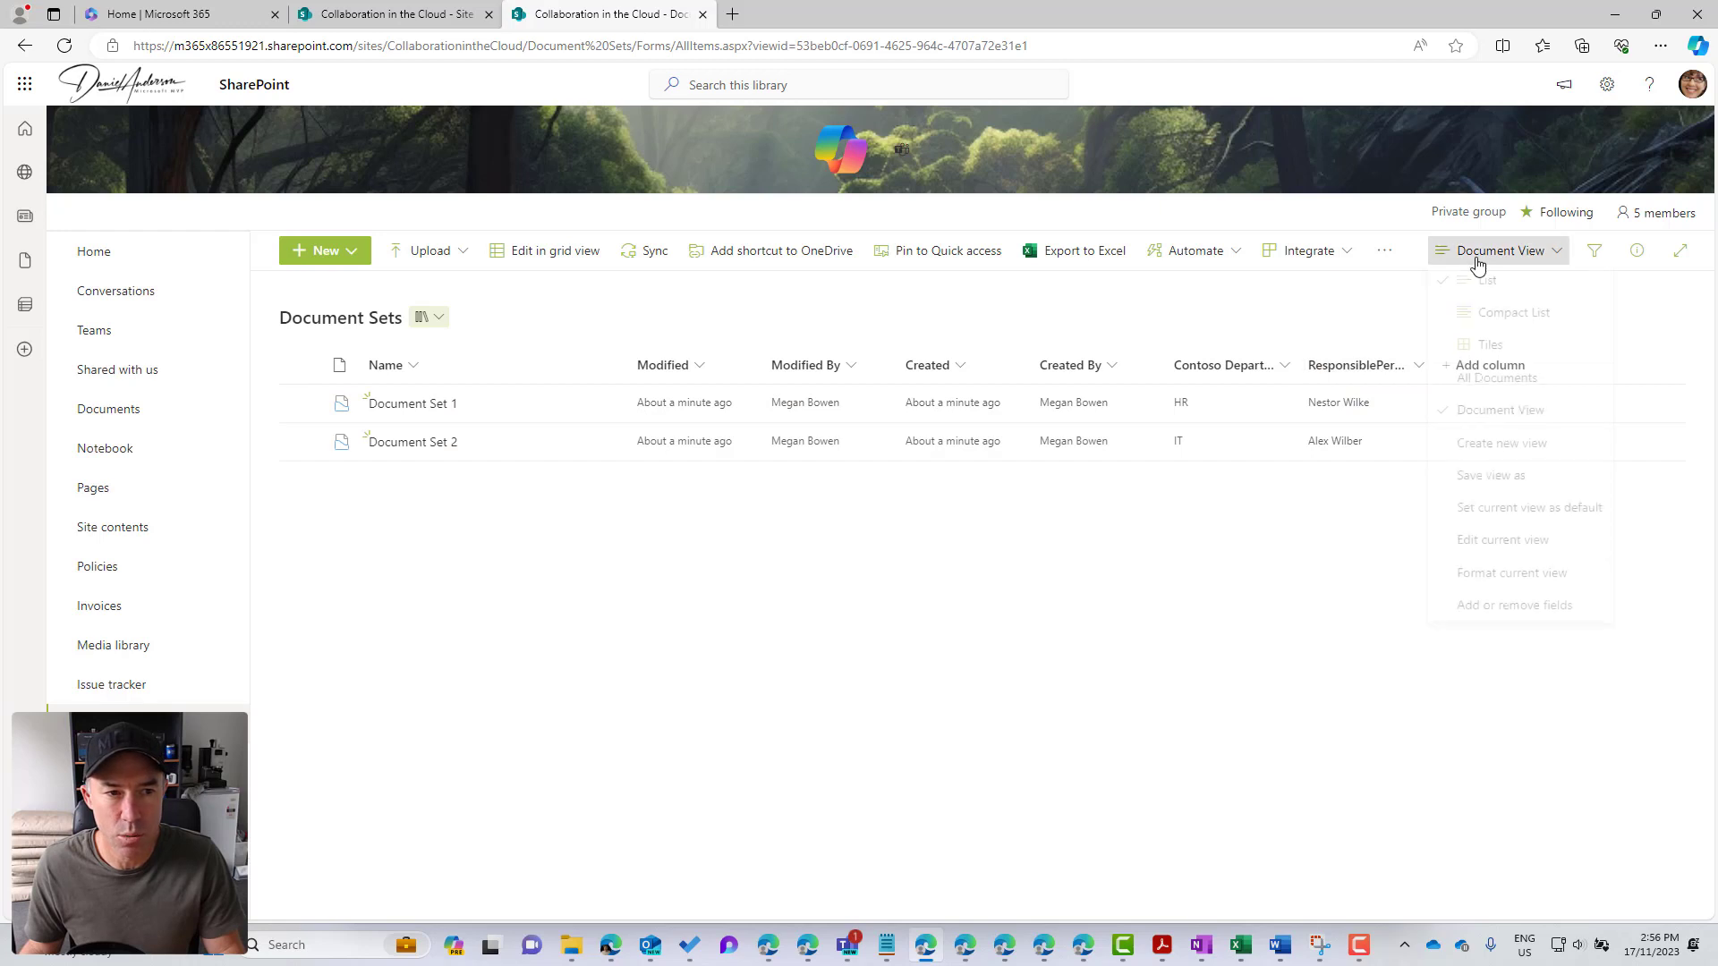
left_click(1475, 384)
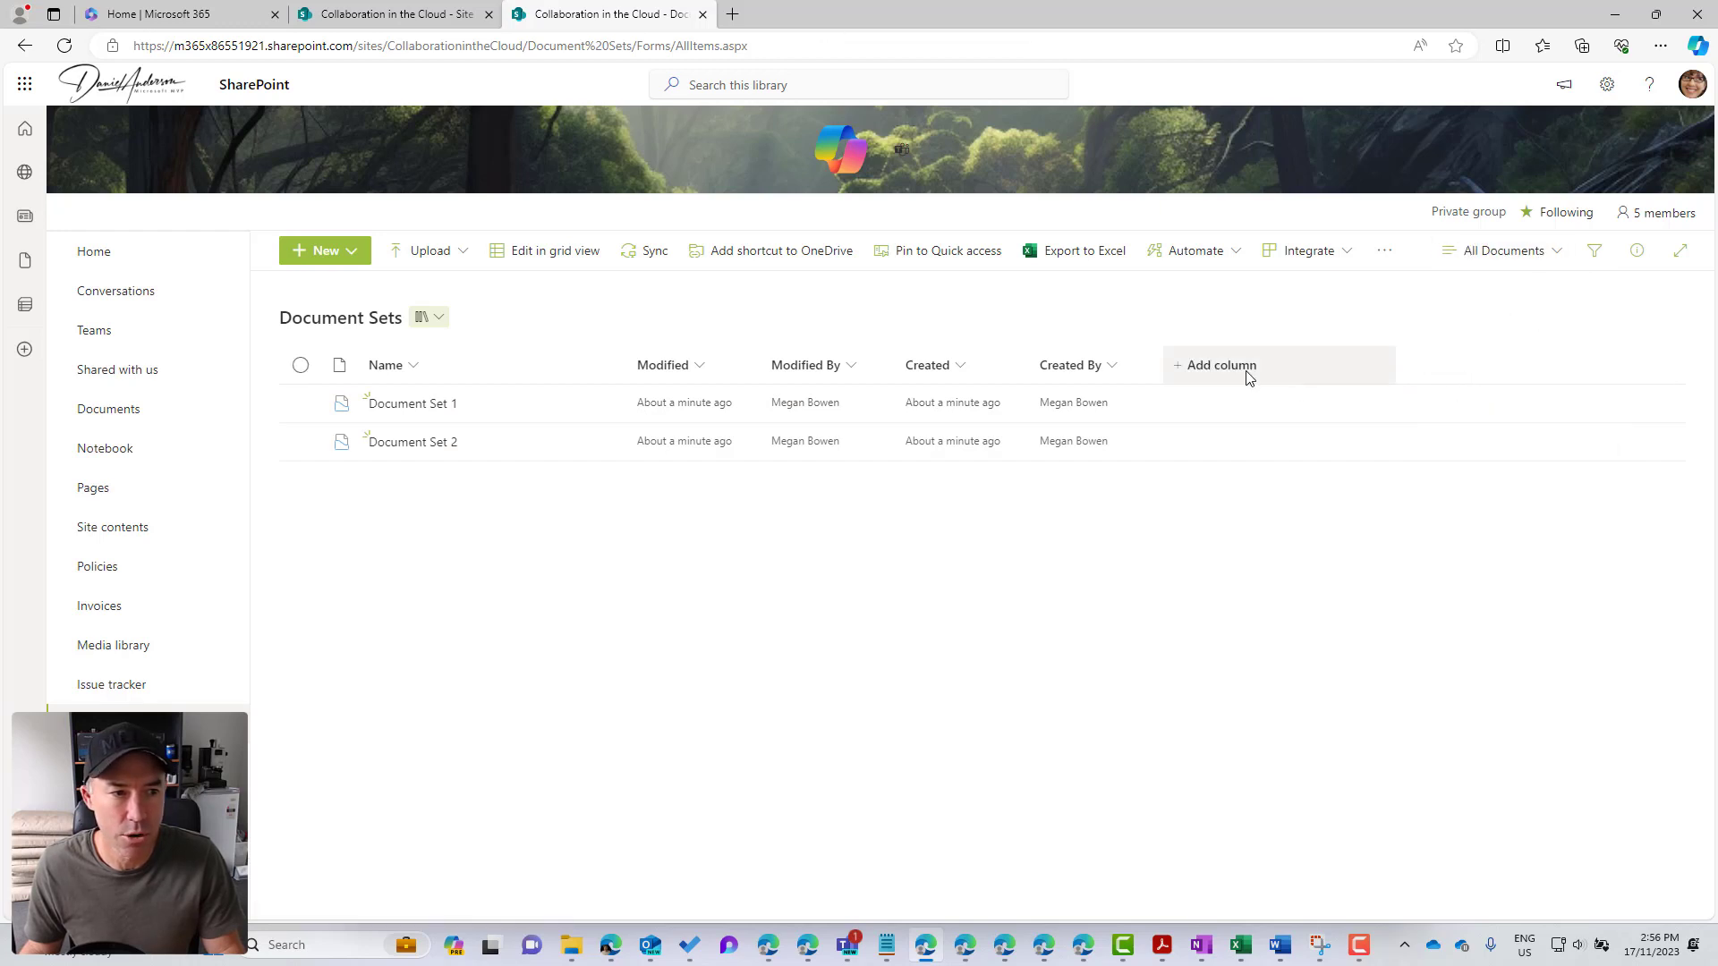
left_click(1247, 374)
scroll(1289, 568, "down", 2)
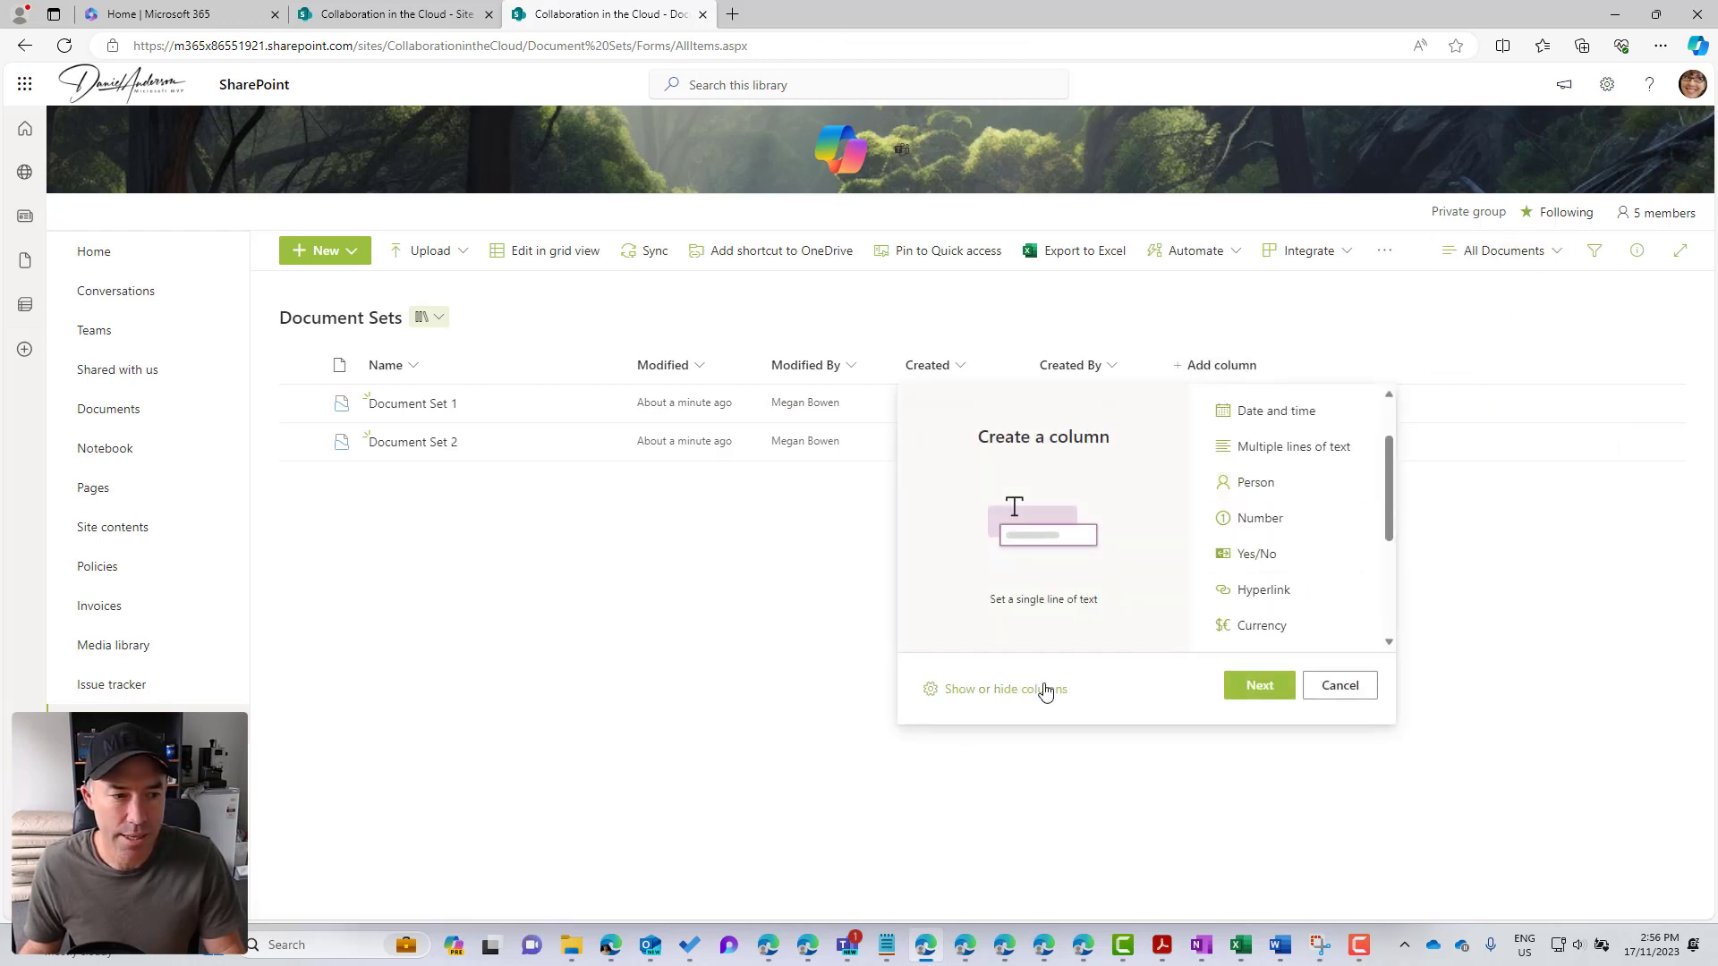
left_click(1040, 689)
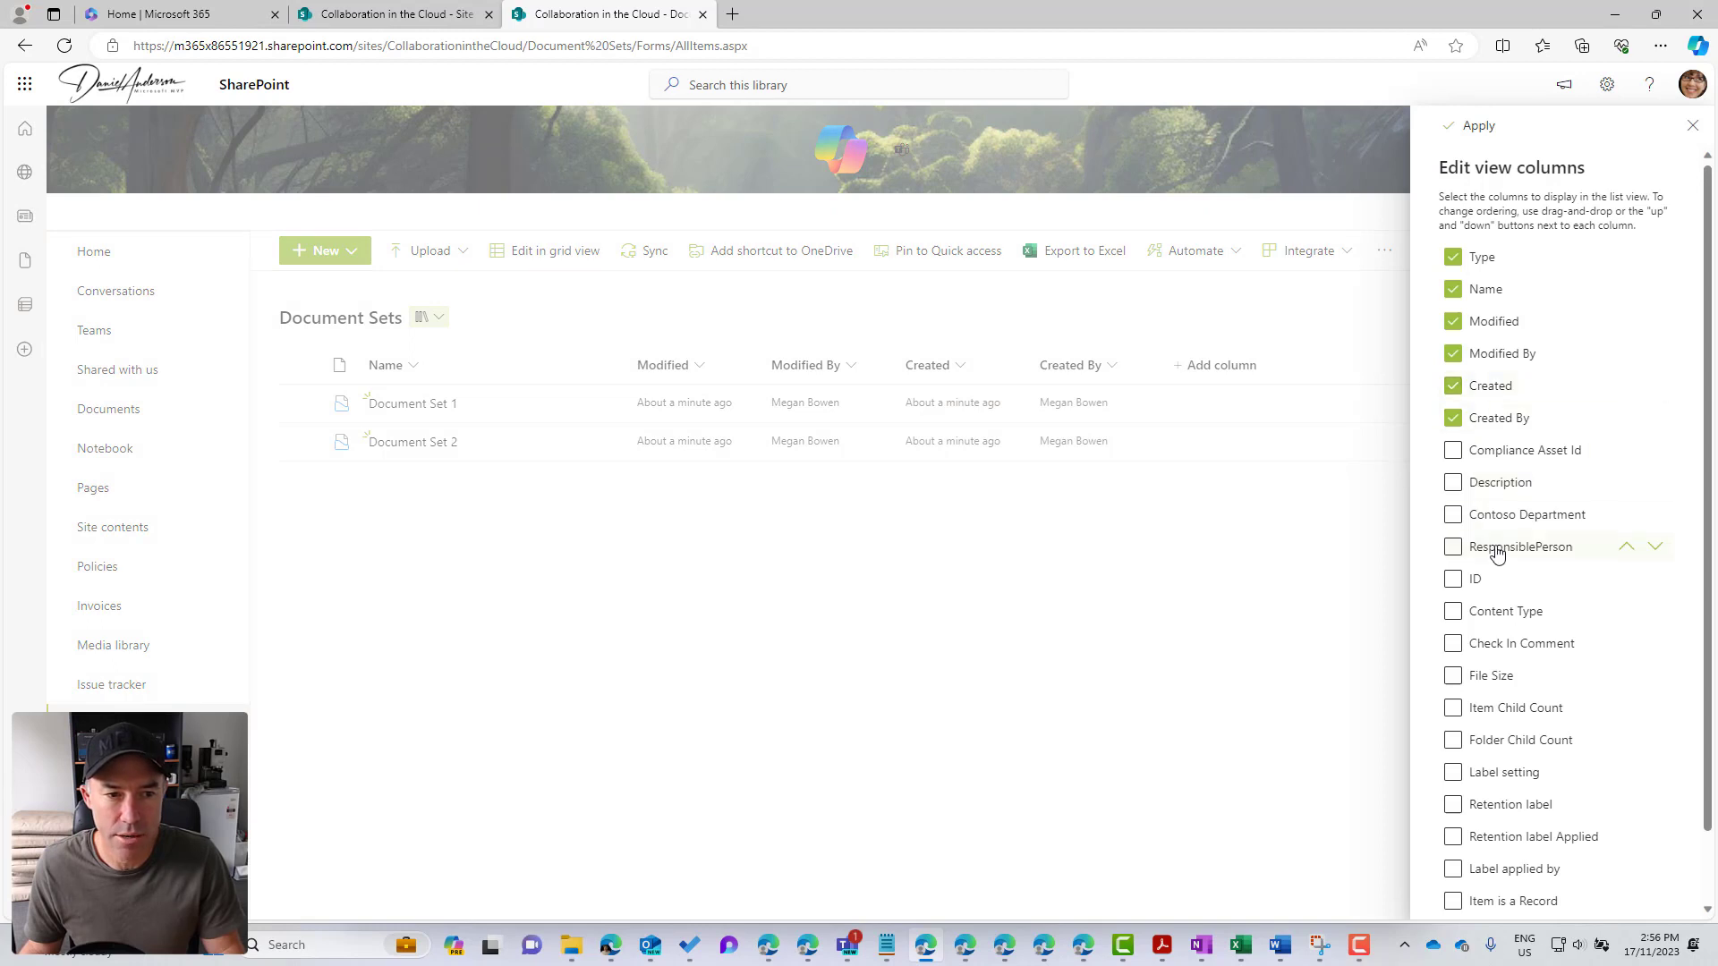
left_click(1476, 127)
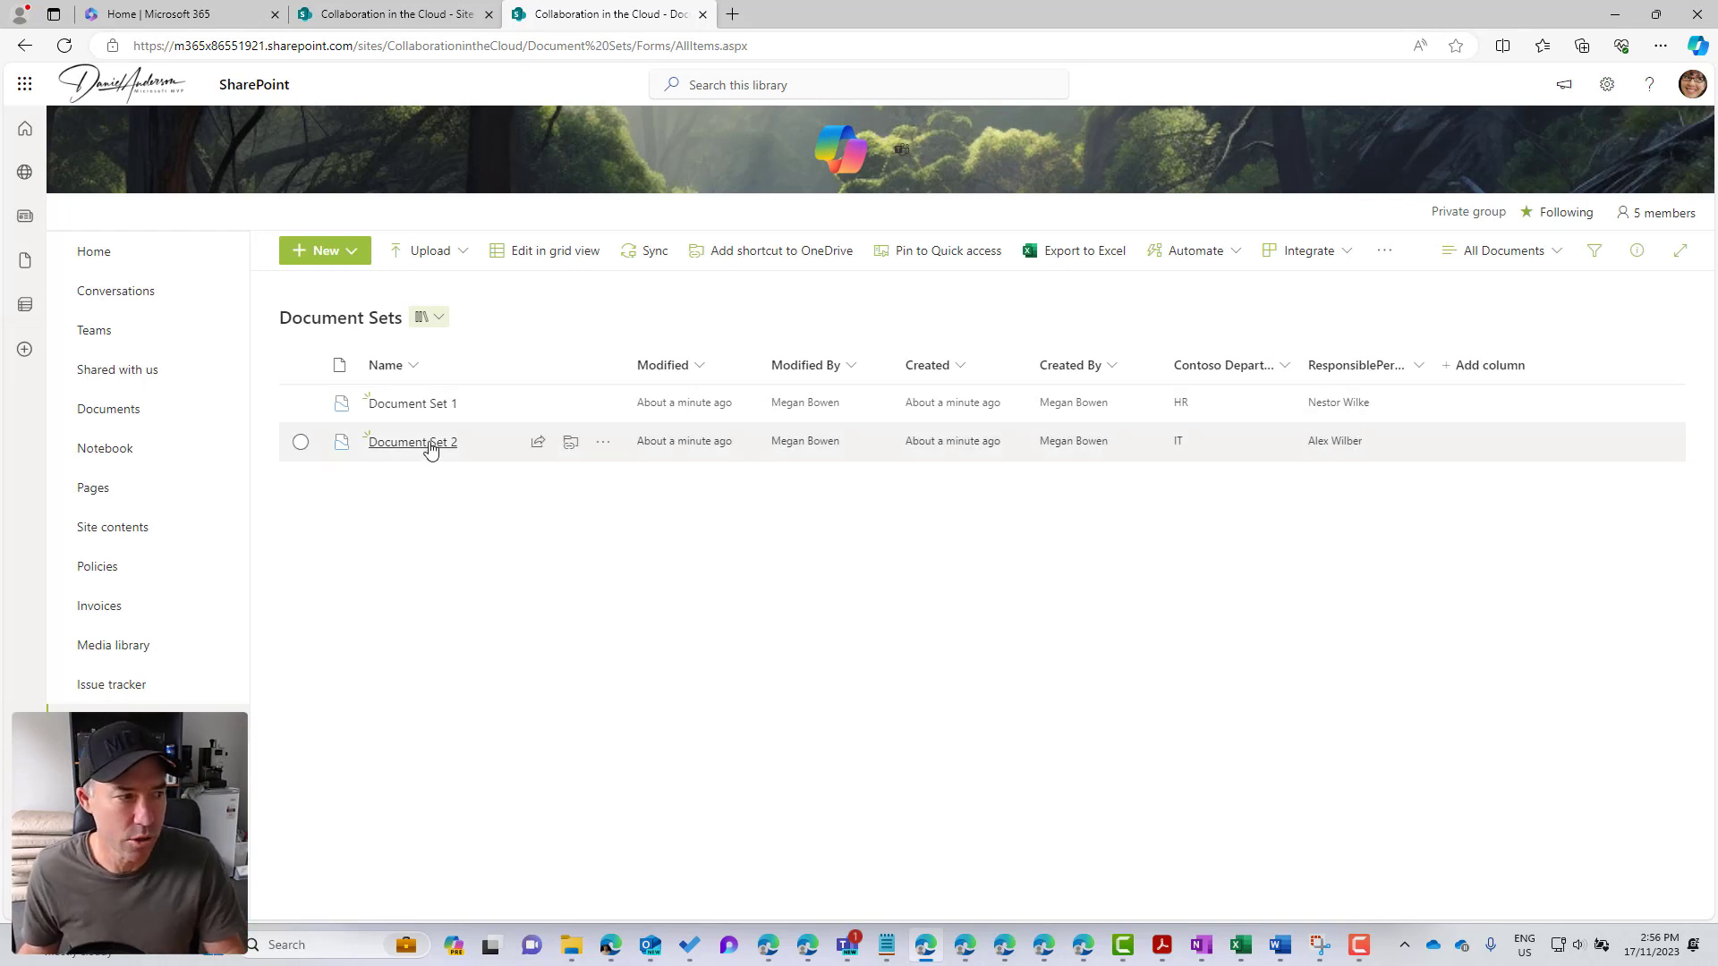
Step: Open Document Set 1 in Document View and hide every column except Type and Name
left_click(428, 404)
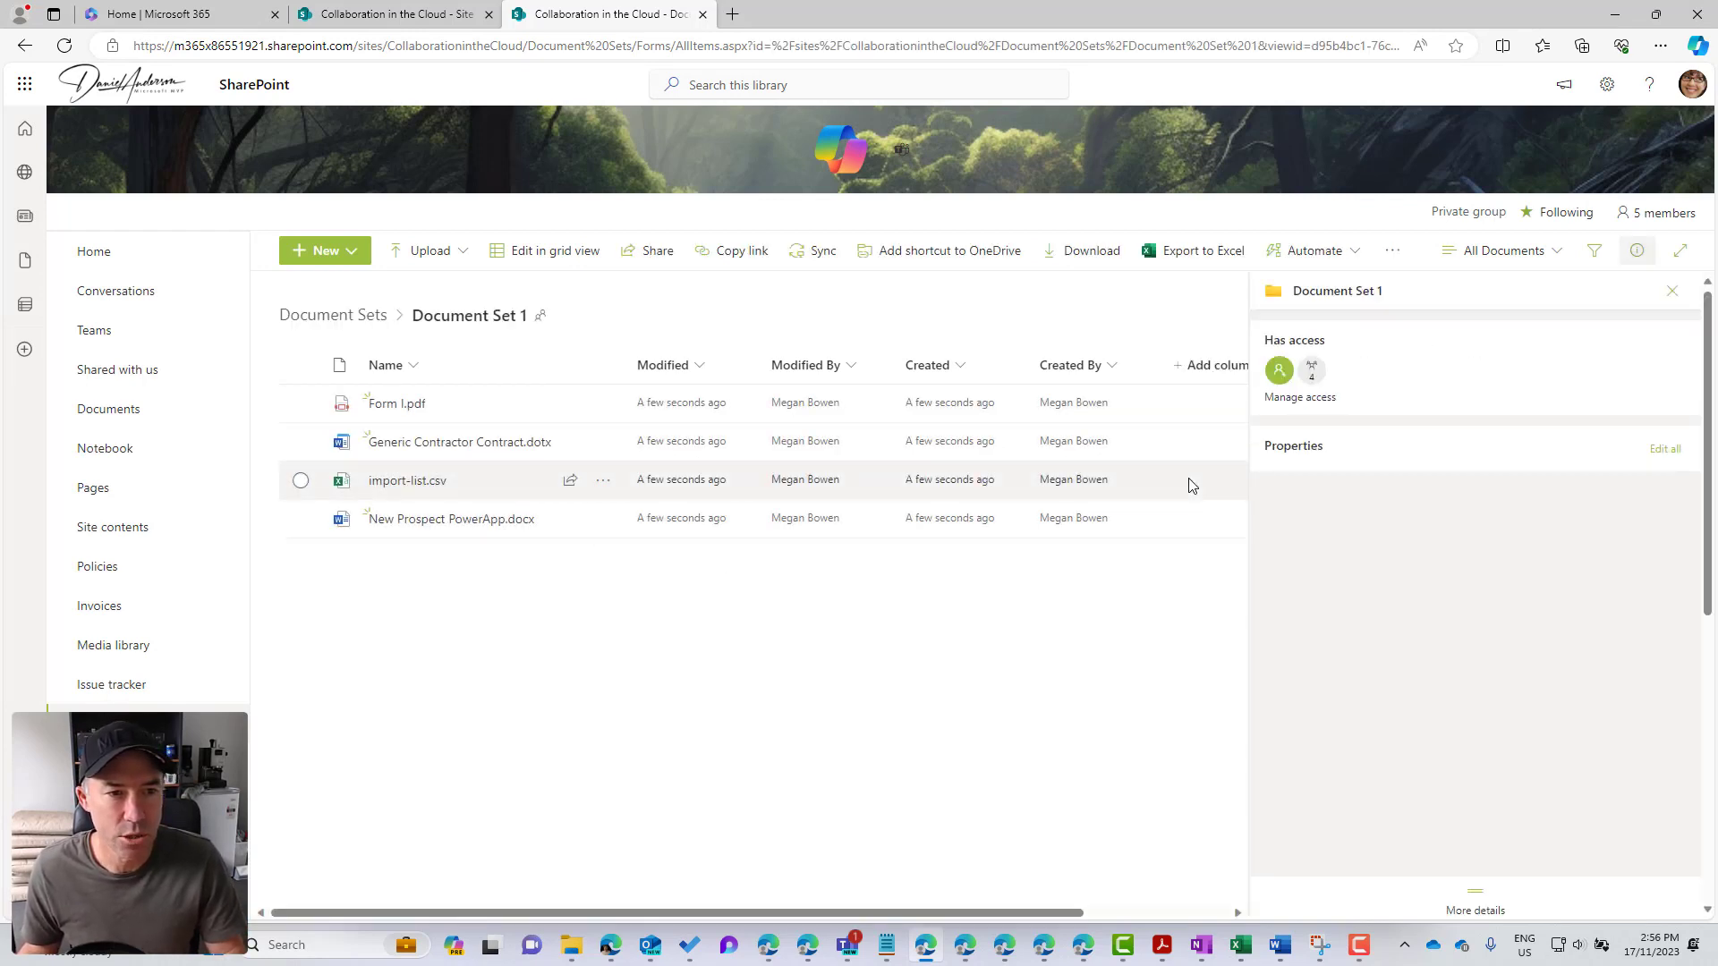
left_click(1493, 255)
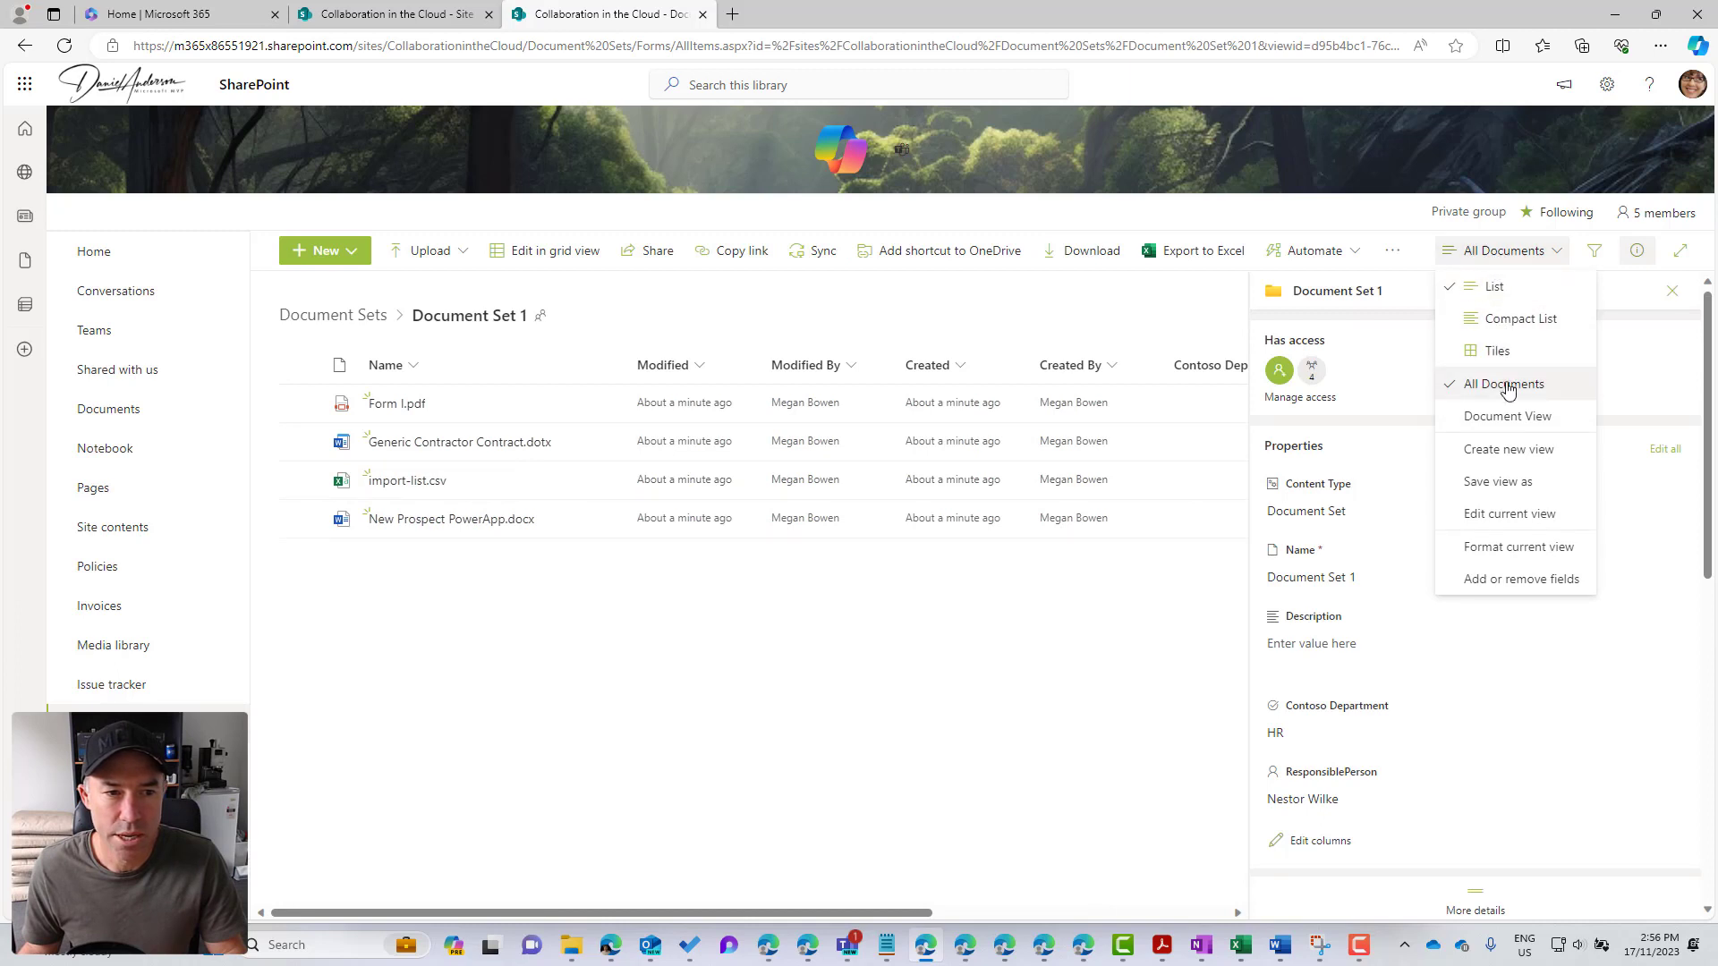
left_click(1501, 431)
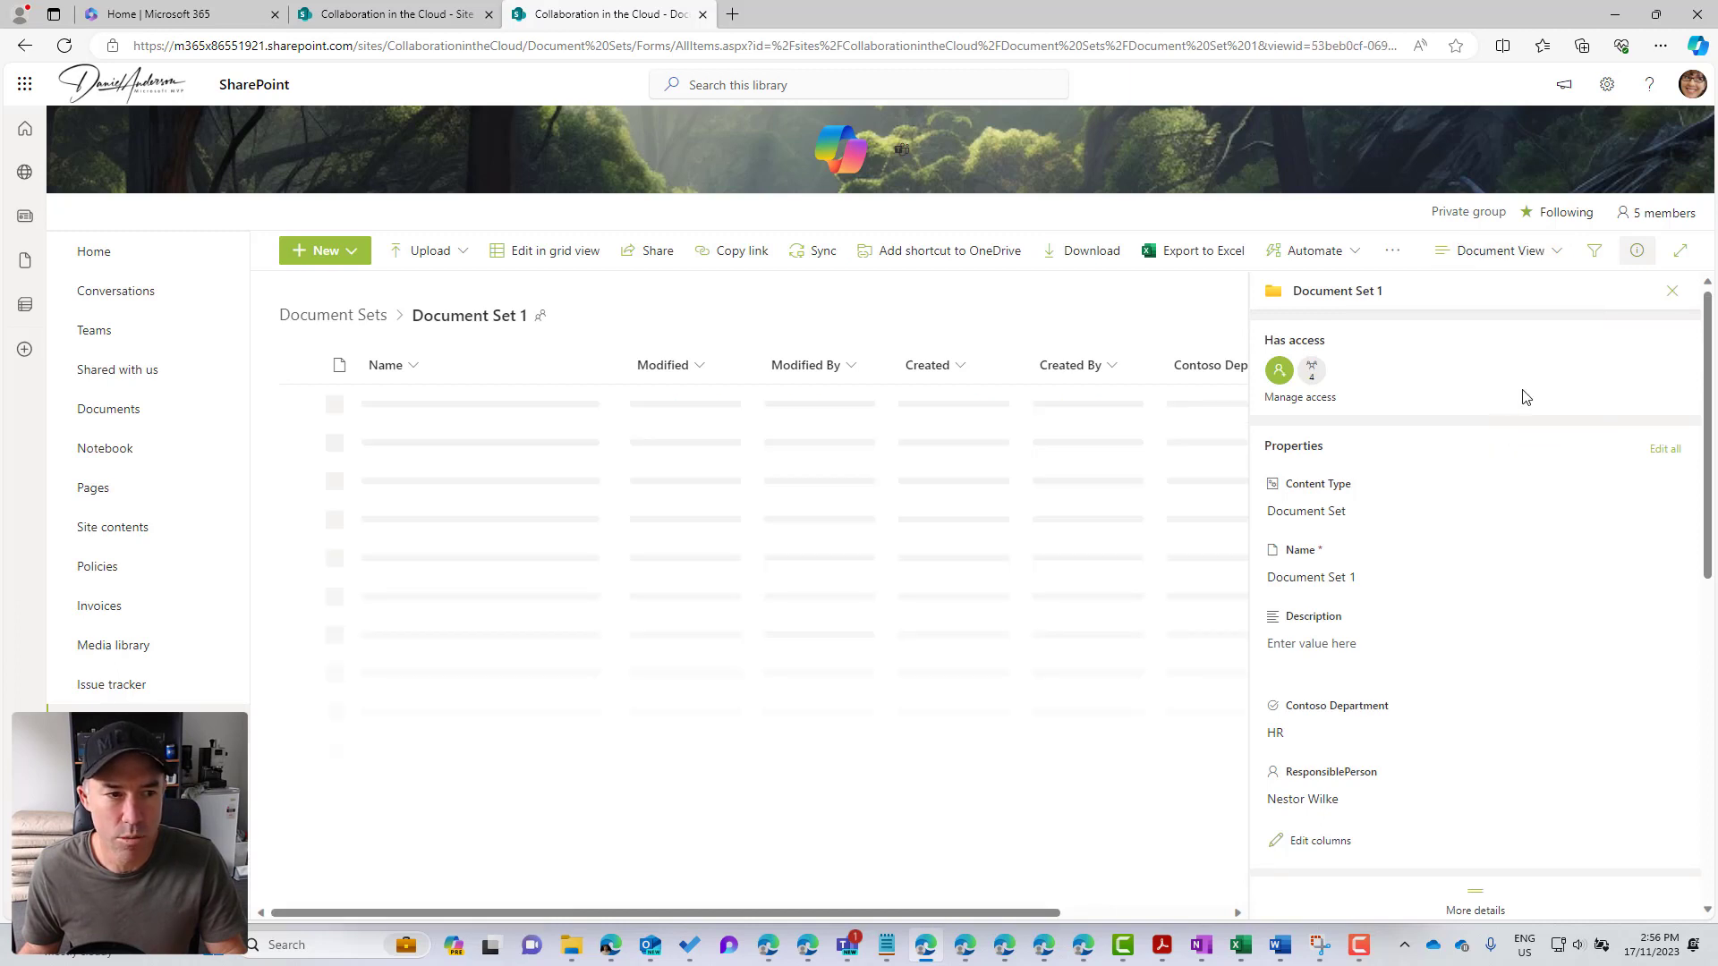
left_click(1671, 292)
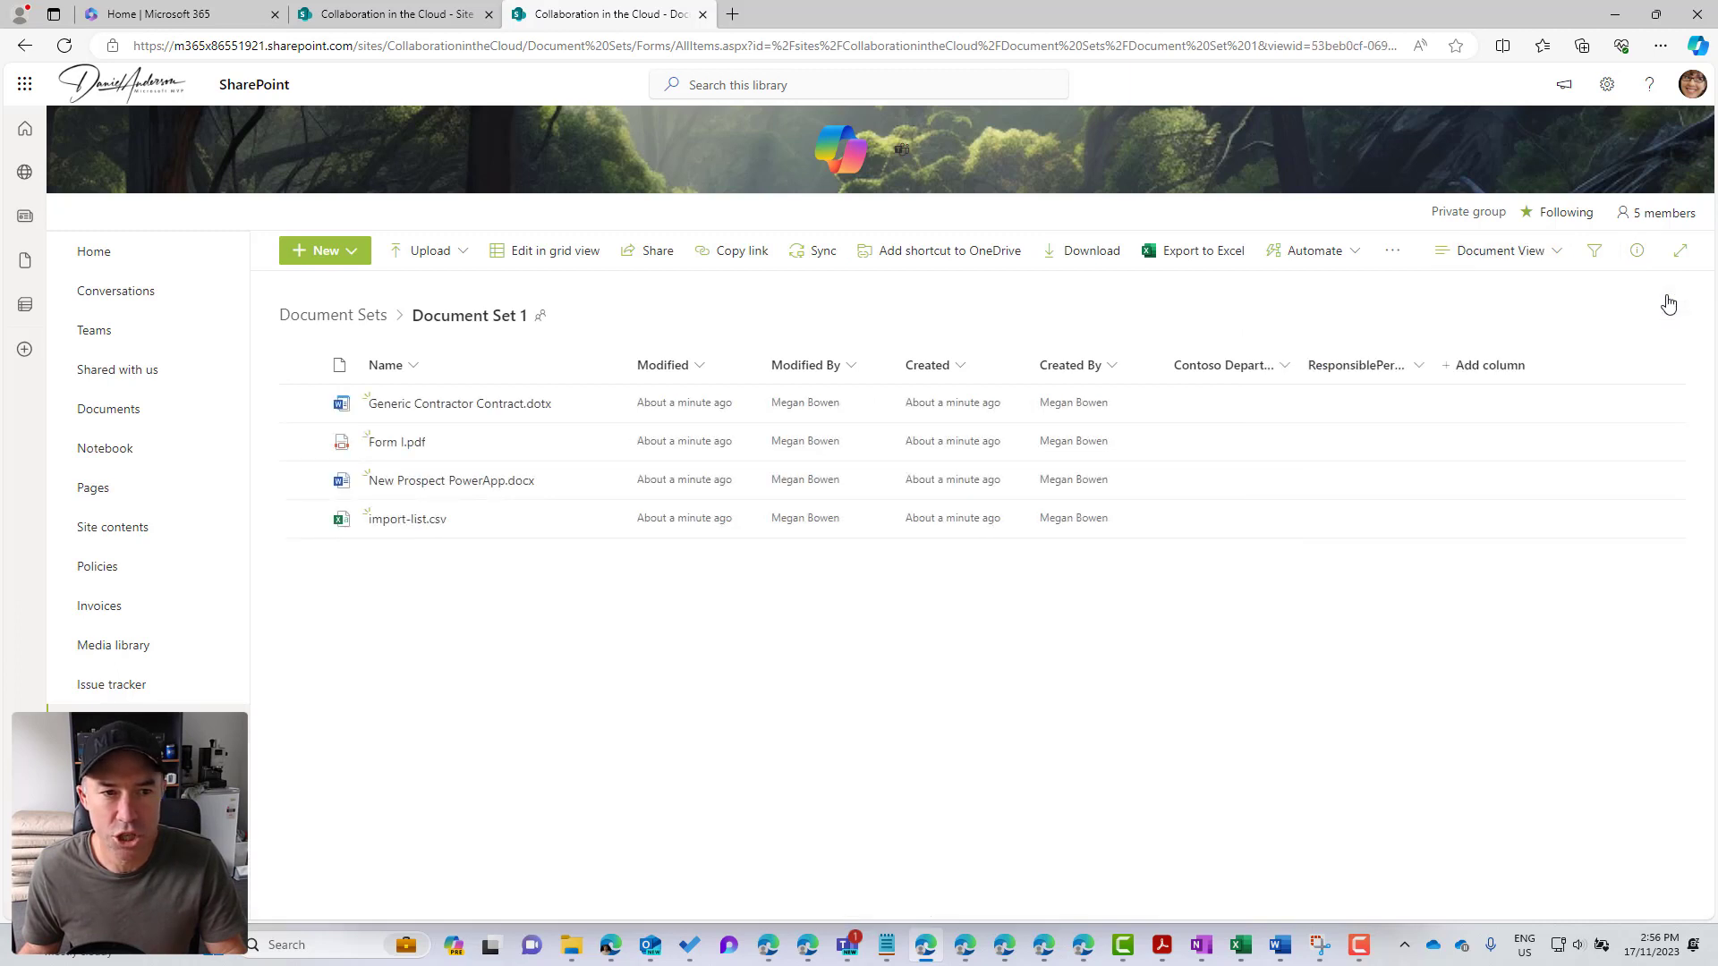
left_click(1285, 367)
mouse_move(1247, 541)
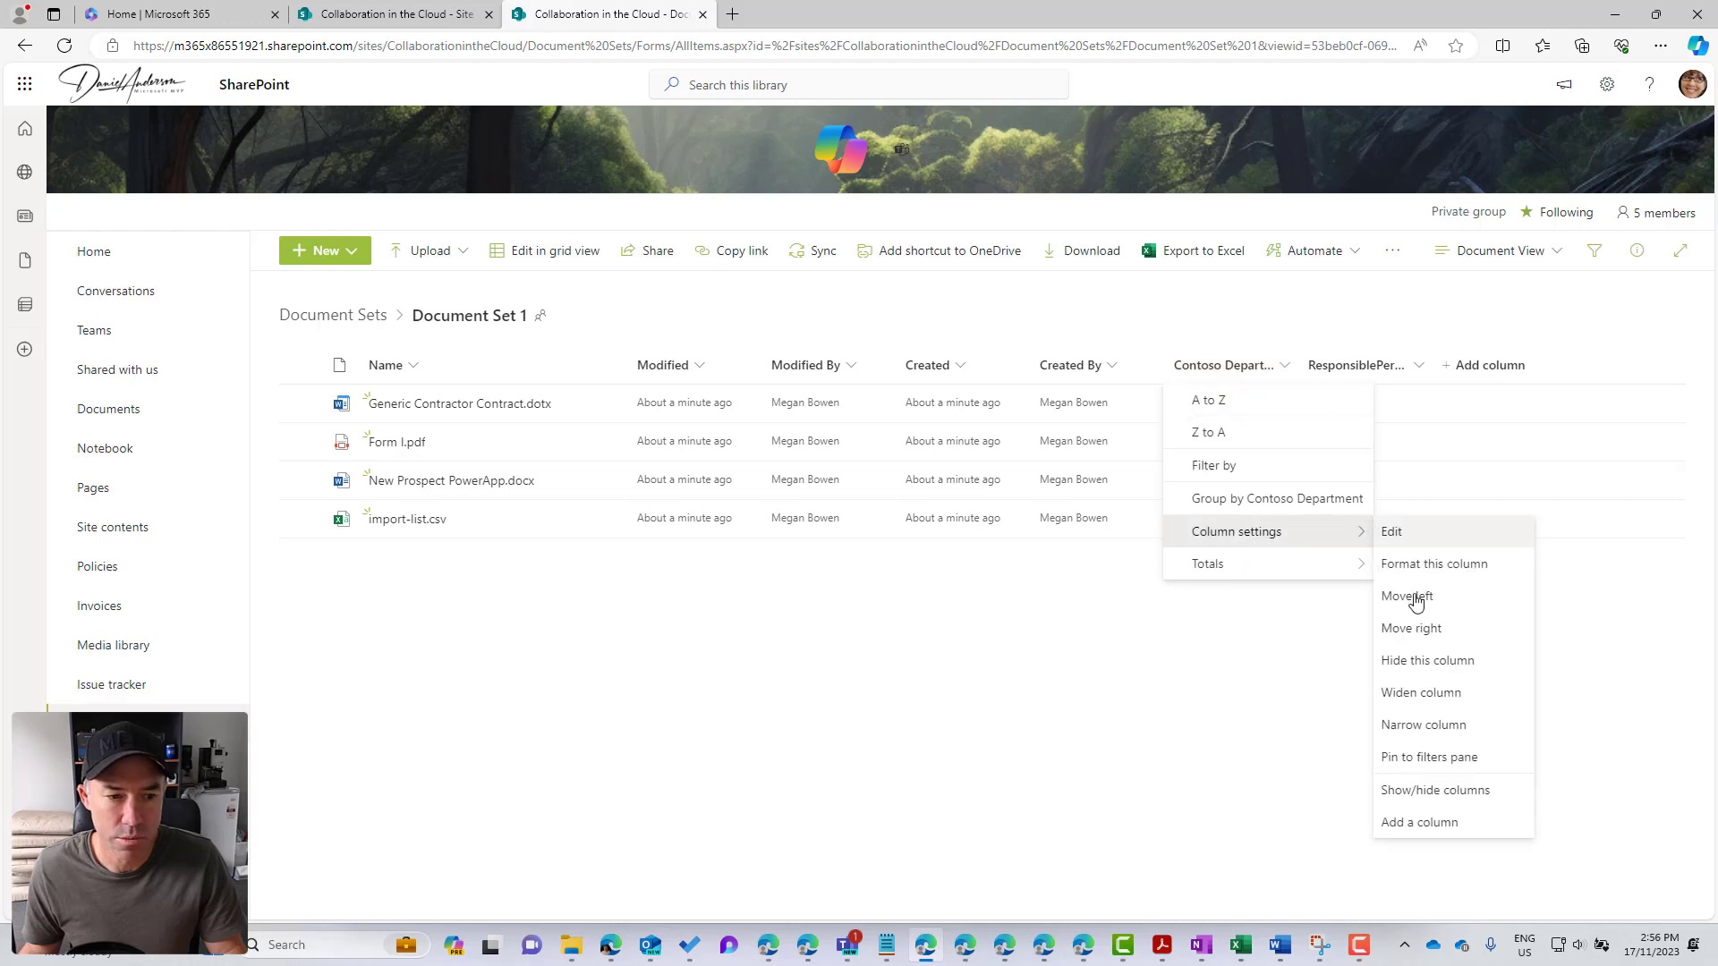
left_click(1461, 806)
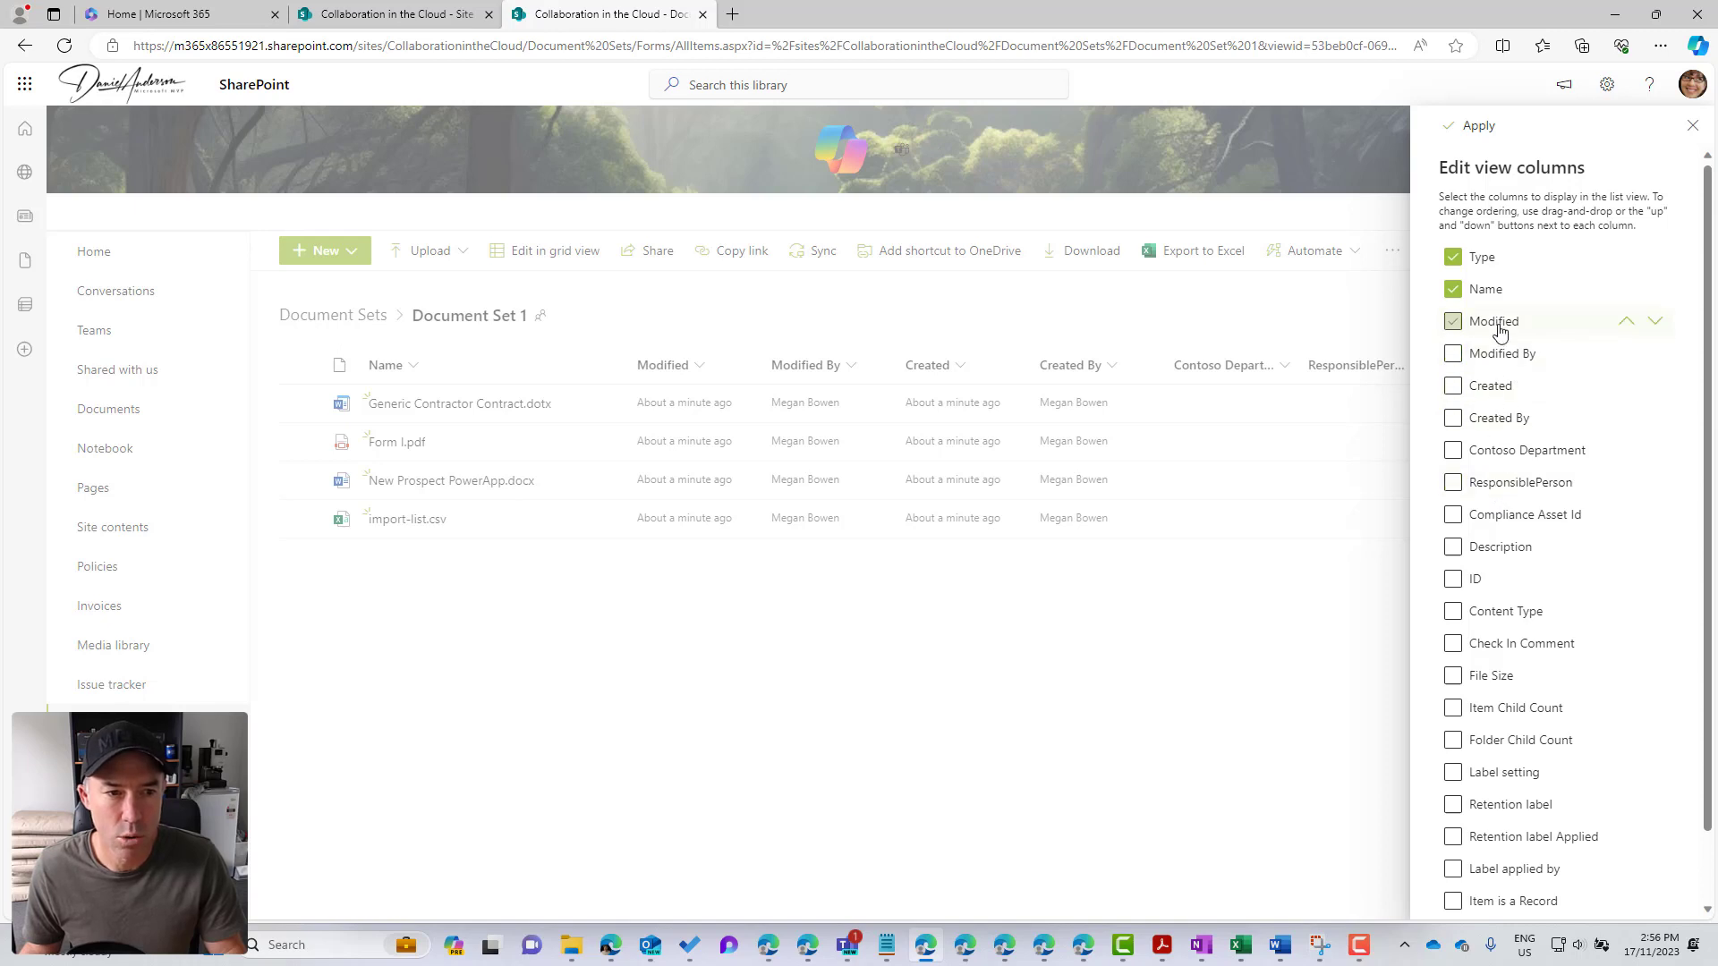
left_click(1474, 132)
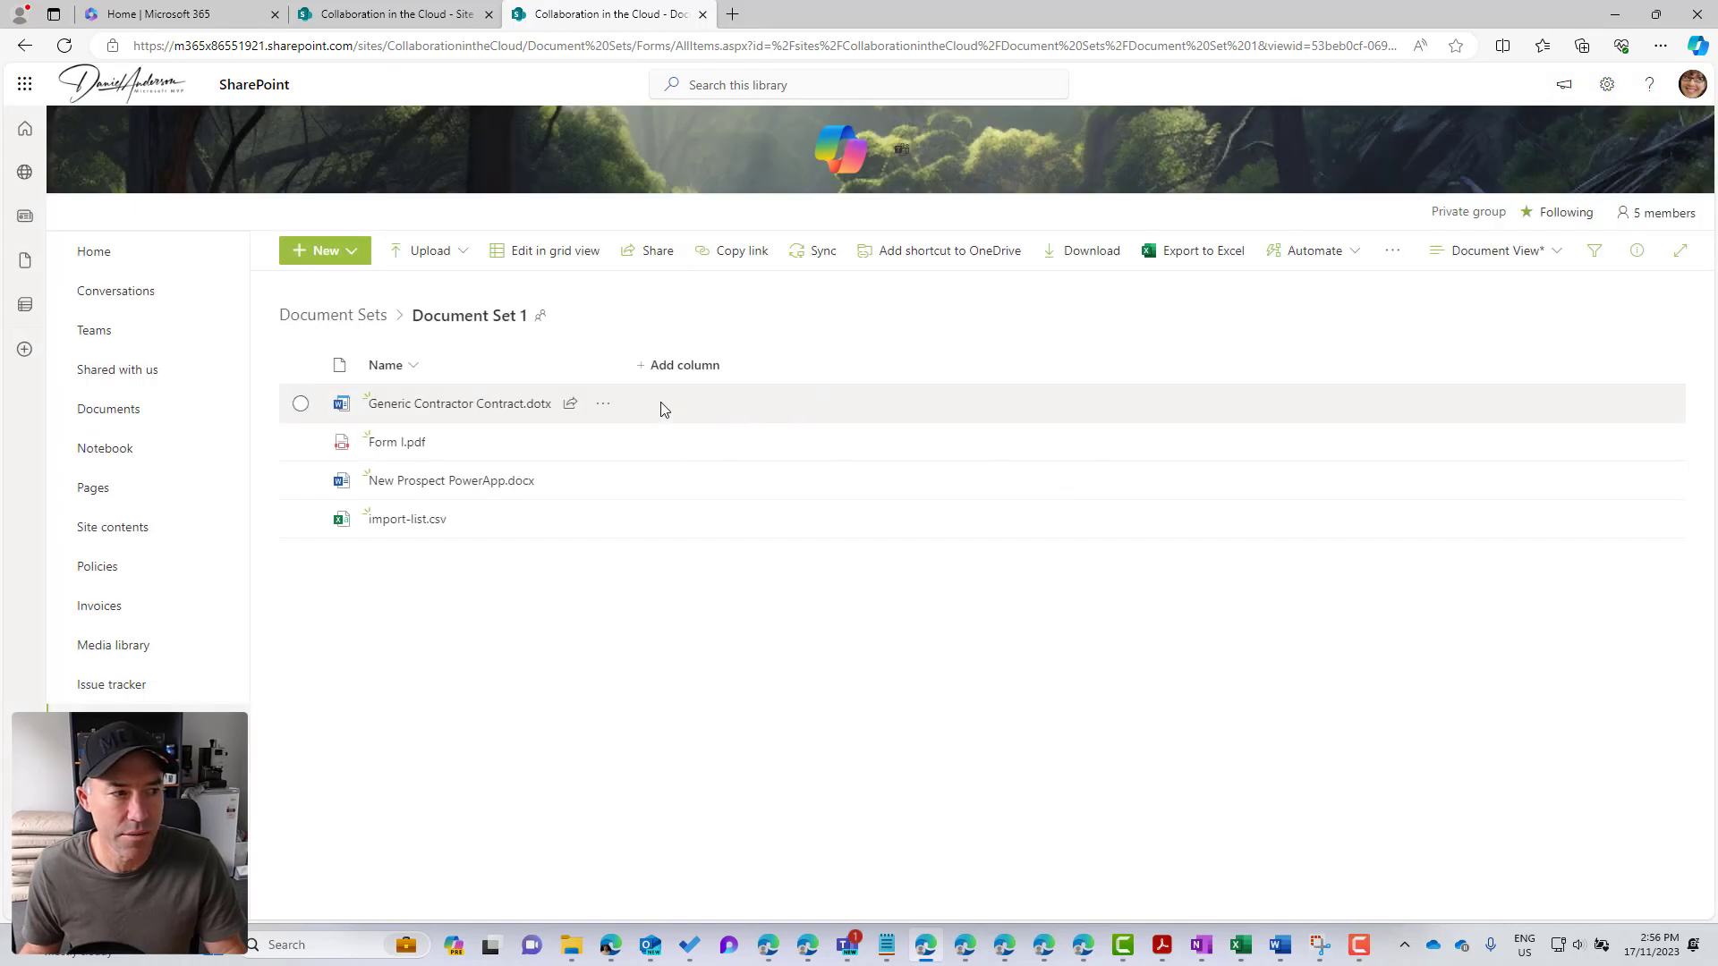
Step: Widen the Contoso Department column in the All Documents view and go back to the library's root
left_click(1514, 254)
left_click(1497, 383)
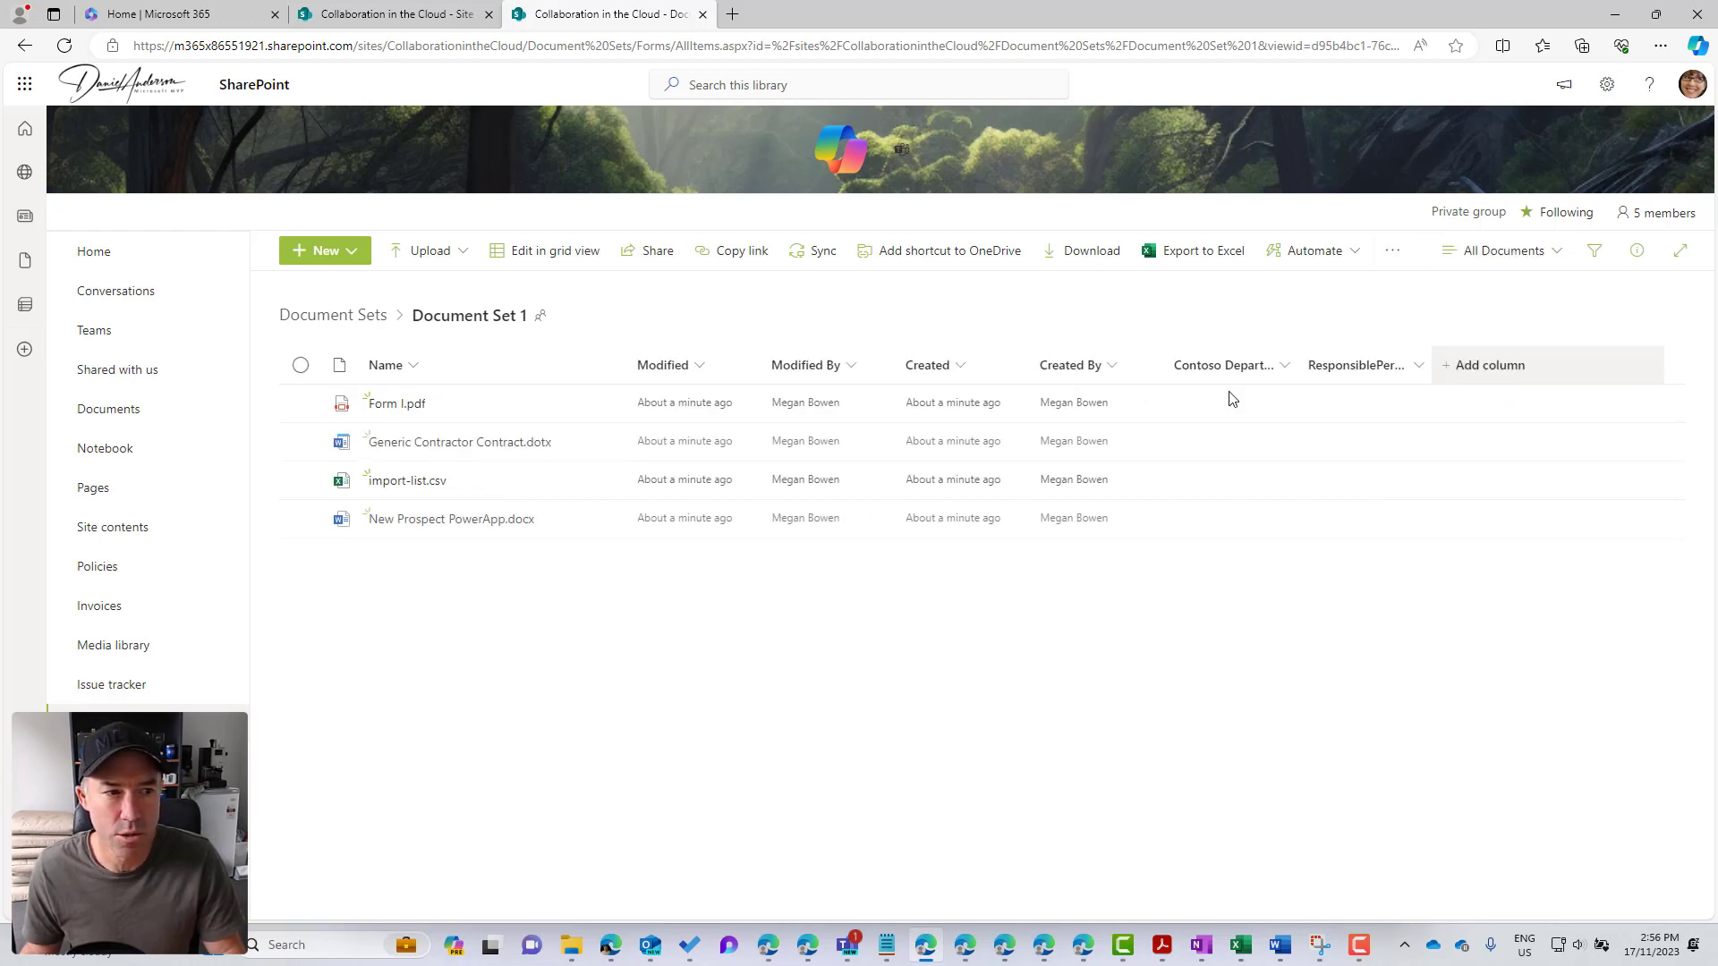
left_click_drag(1297, 365, 1377, 370)
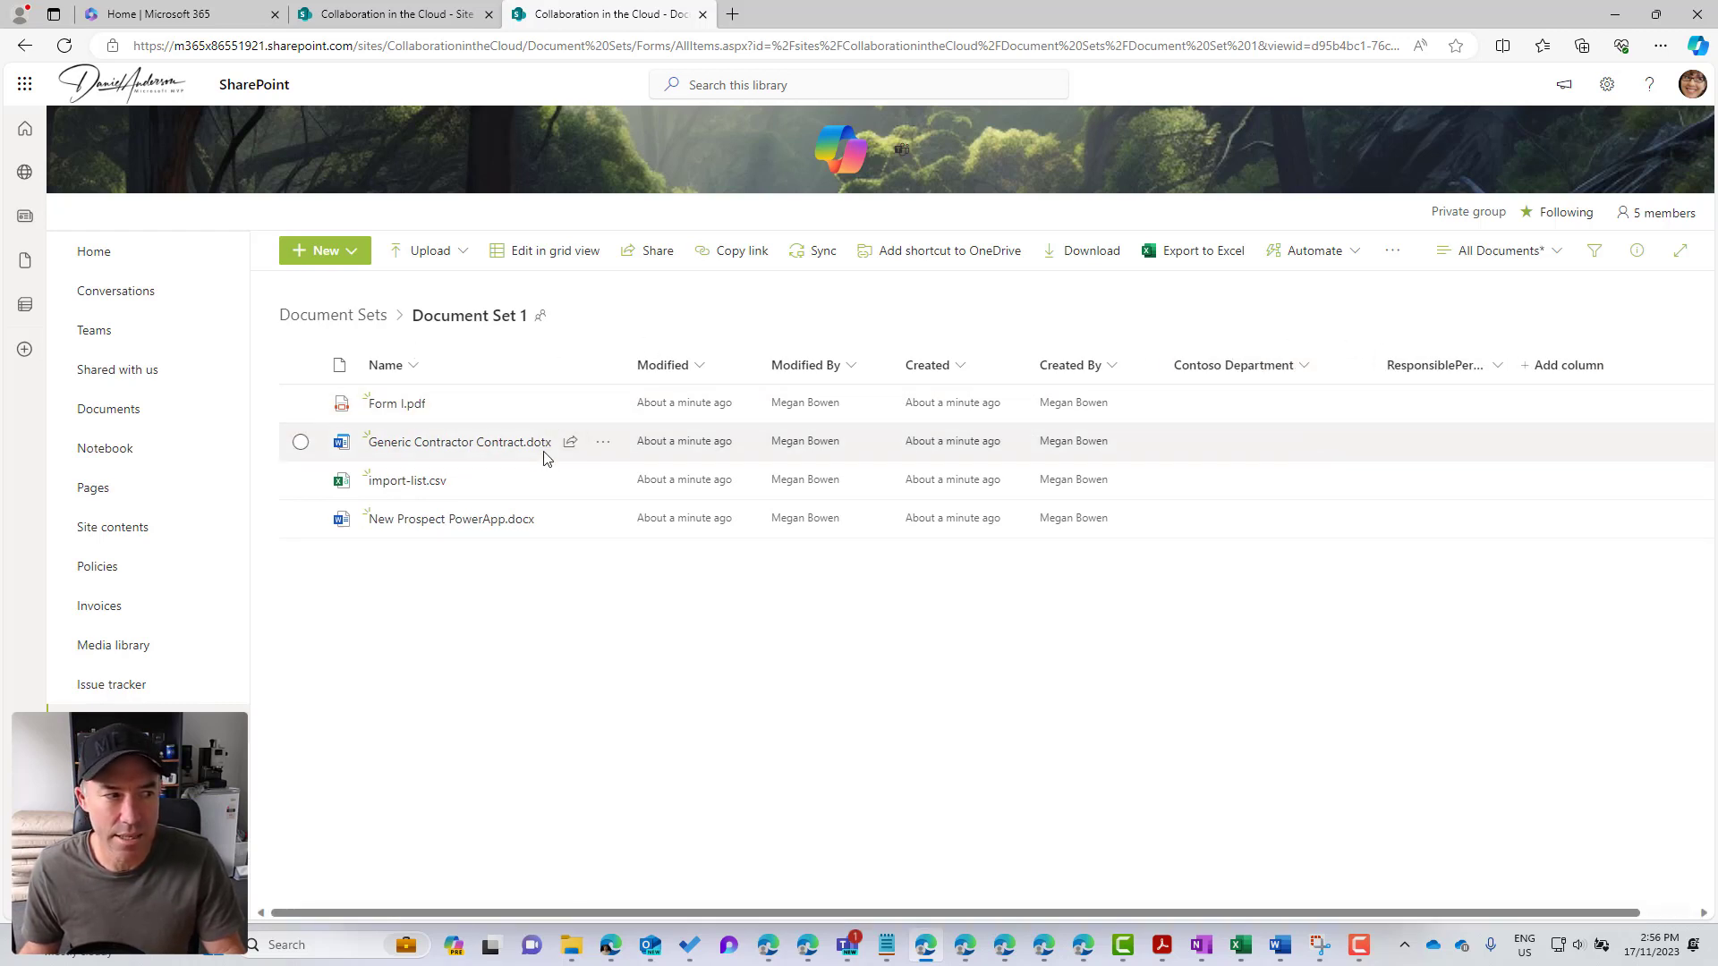
left_click(333, 315)
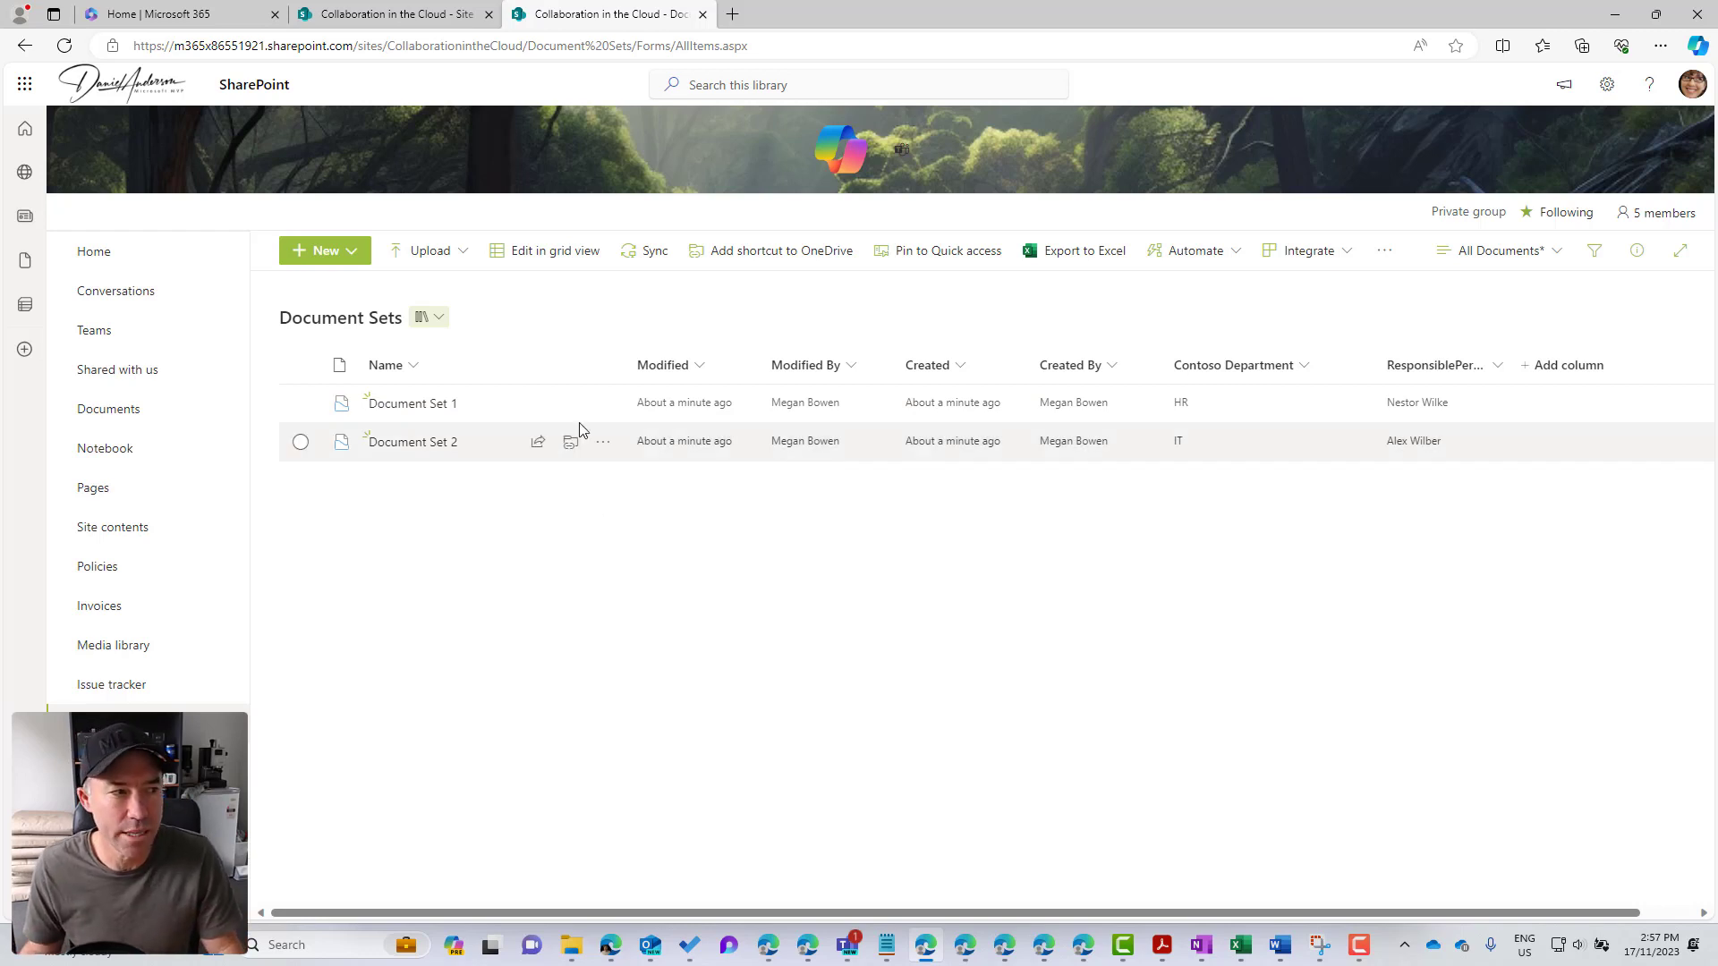
left_click(1499, 260)
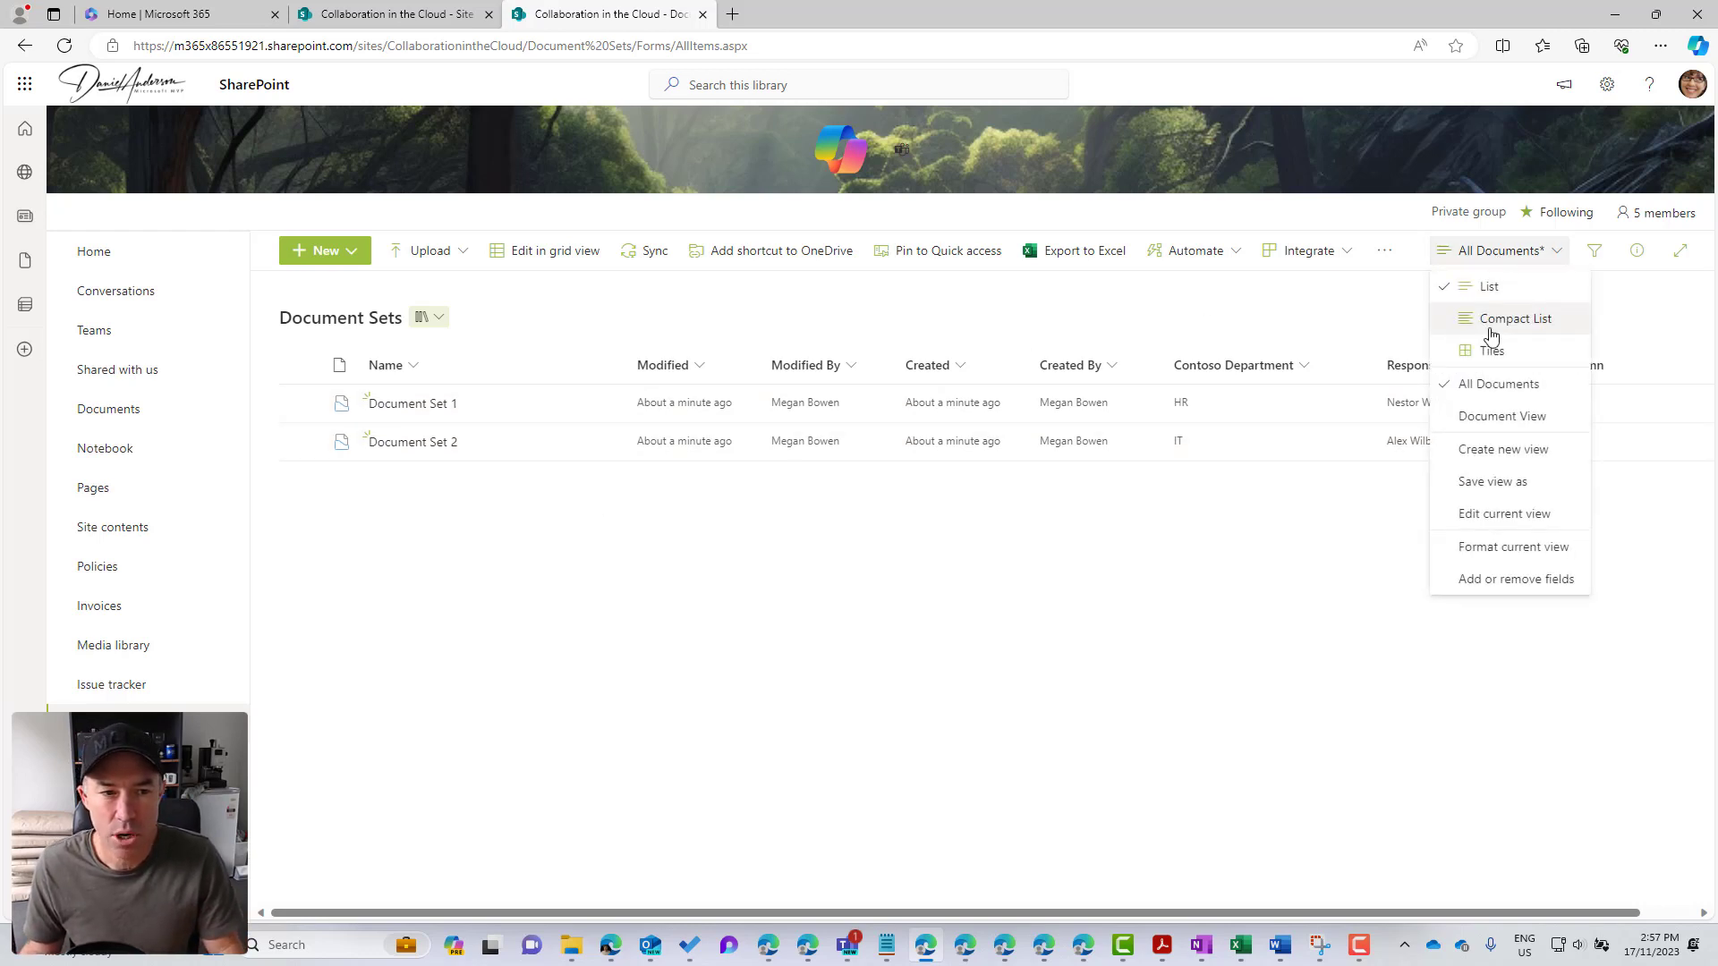
left_click(1500, 384)
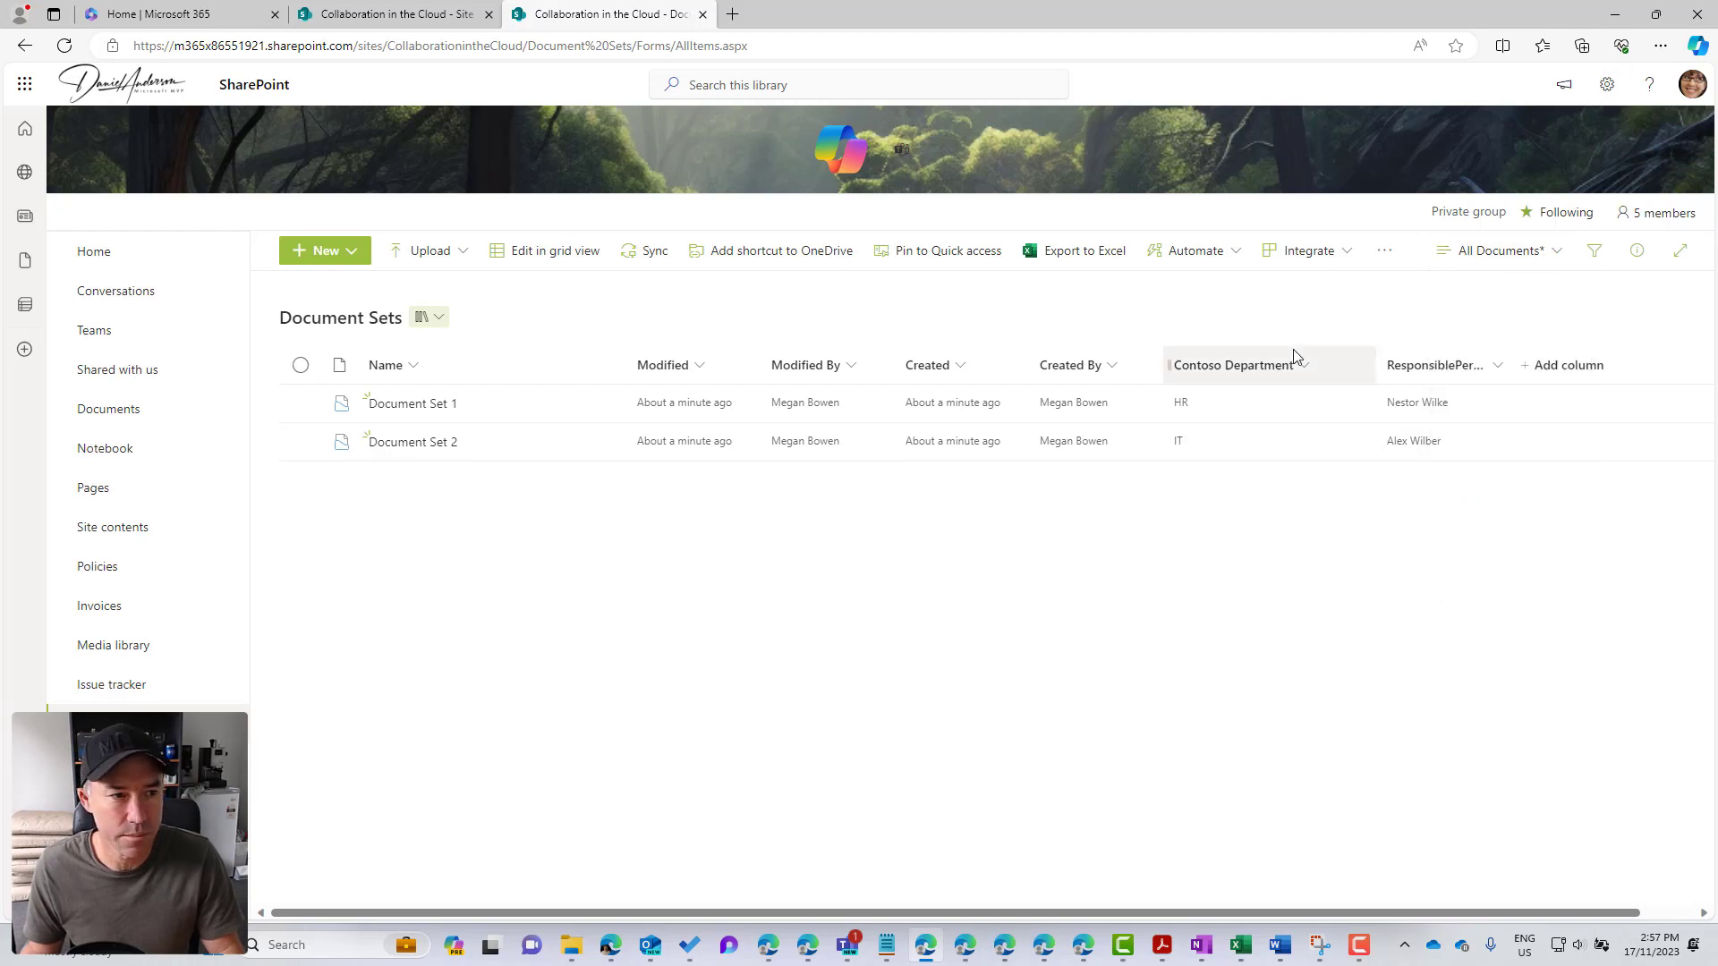
Step: In the library's Document Set content type, open the Document Set settings and set the Welcome Page View to Document View
left_click(1607, 84)
left_click(1486, 271)
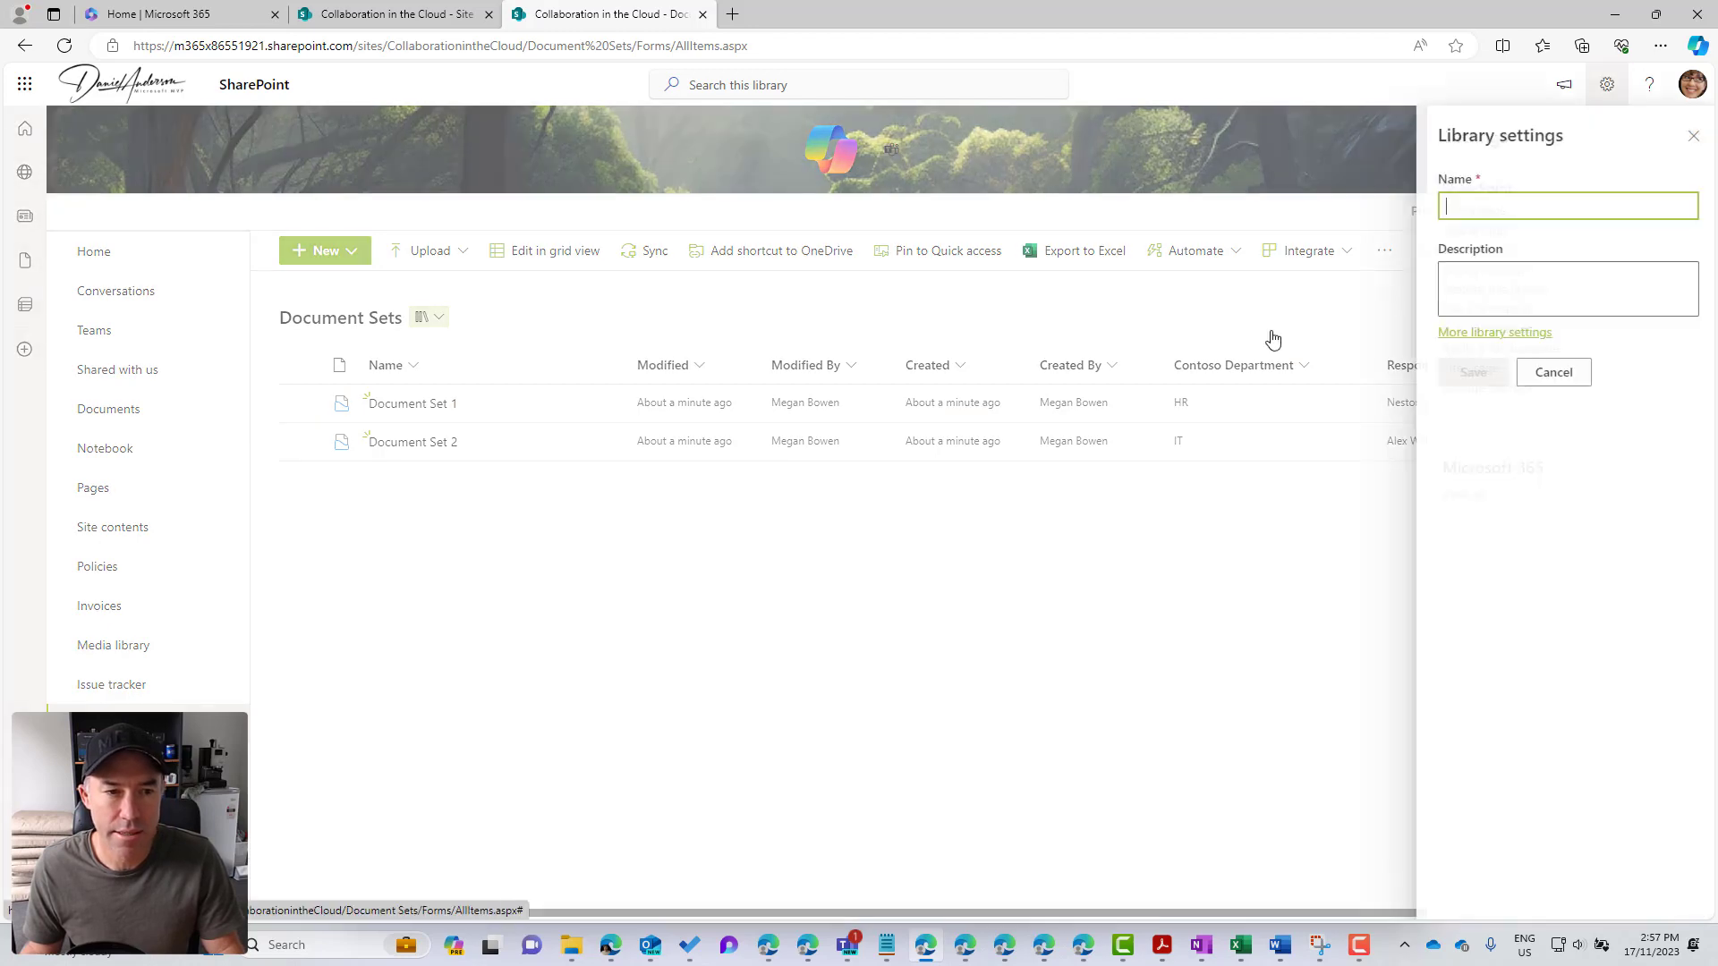
left_click(1471, 335)
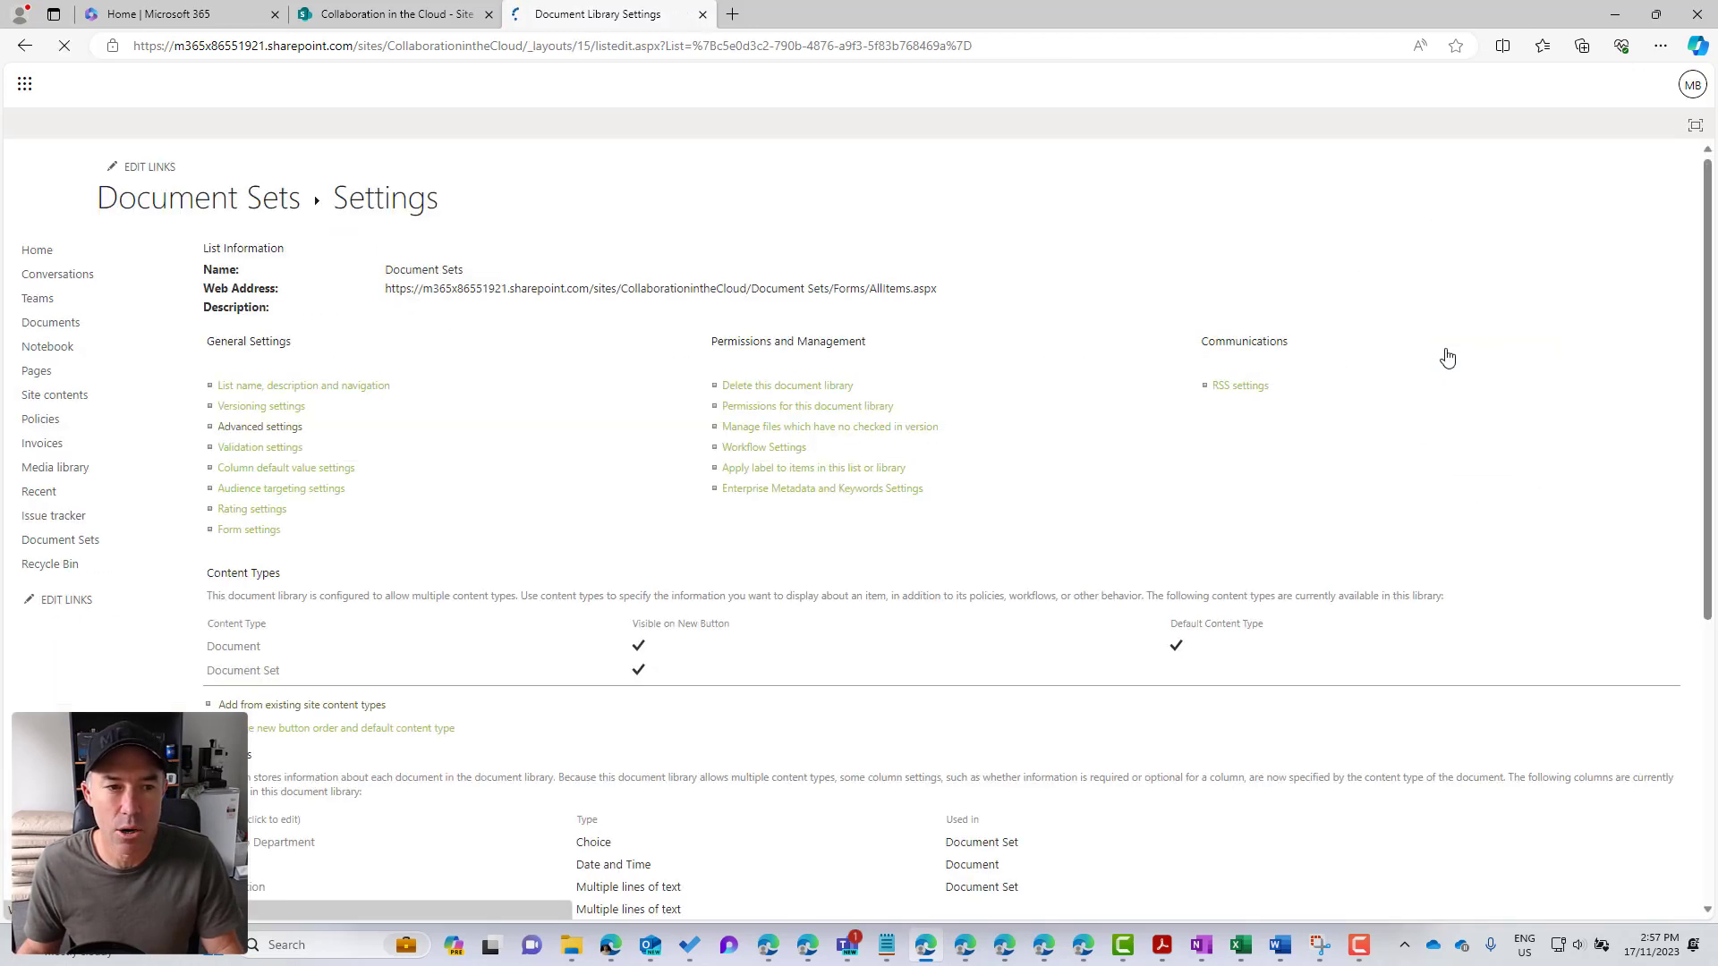
left_click(240, 673)
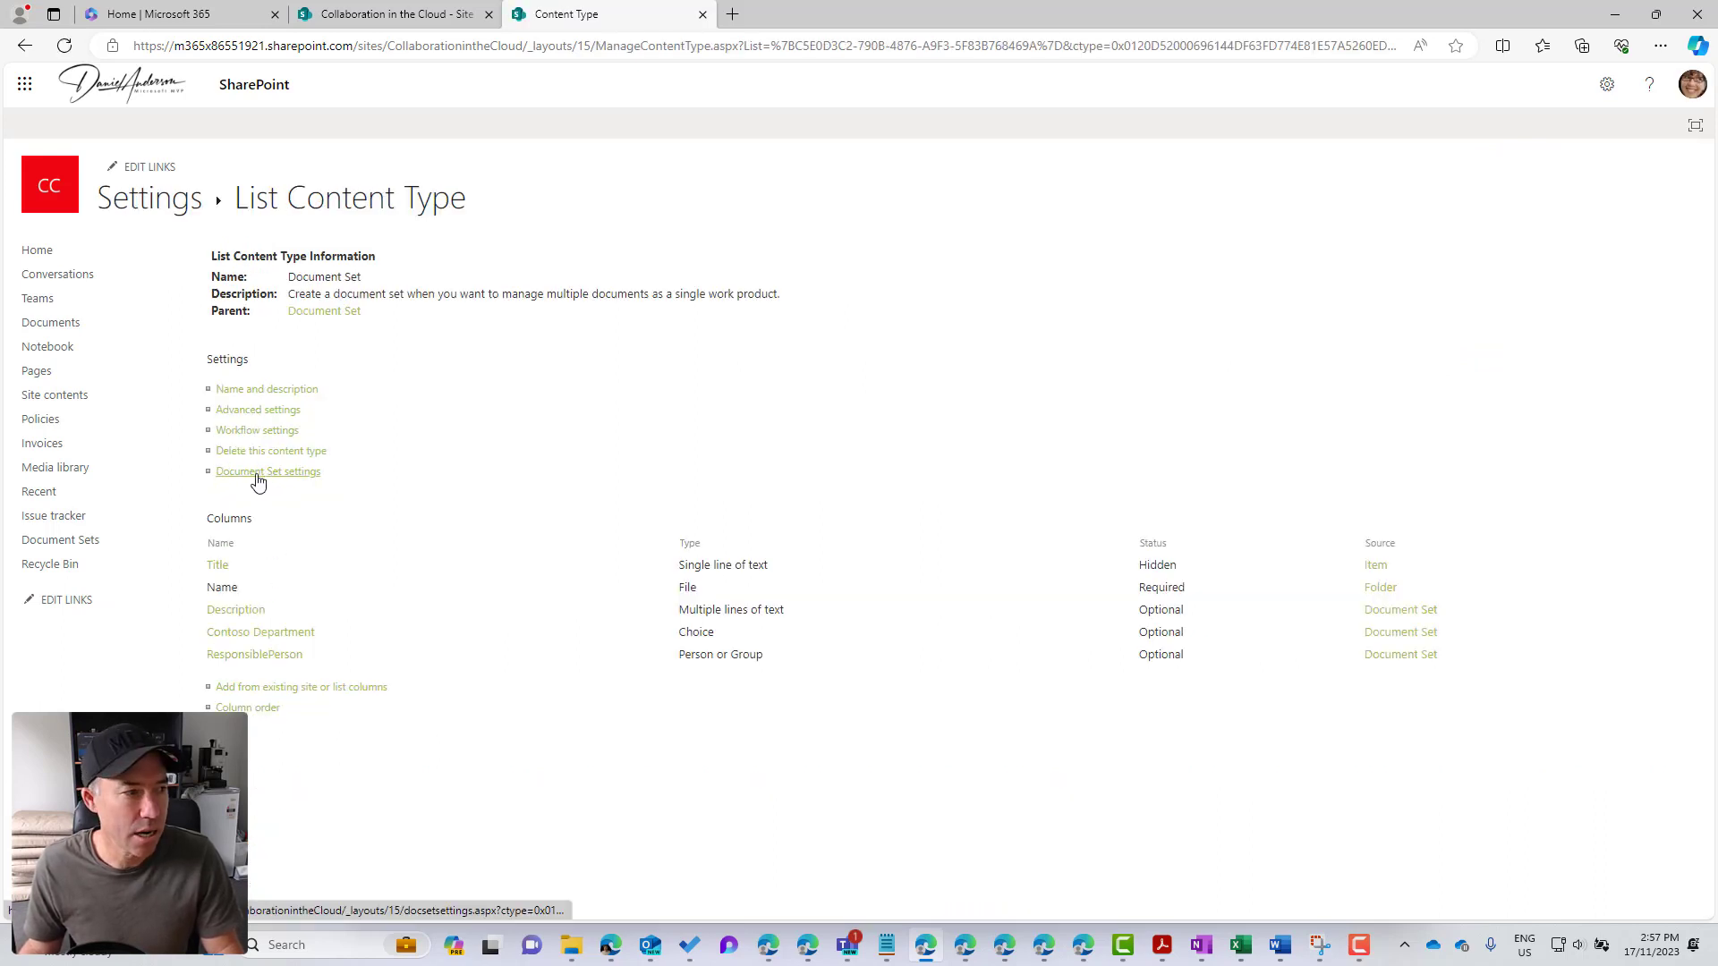
left_click(254, 474)
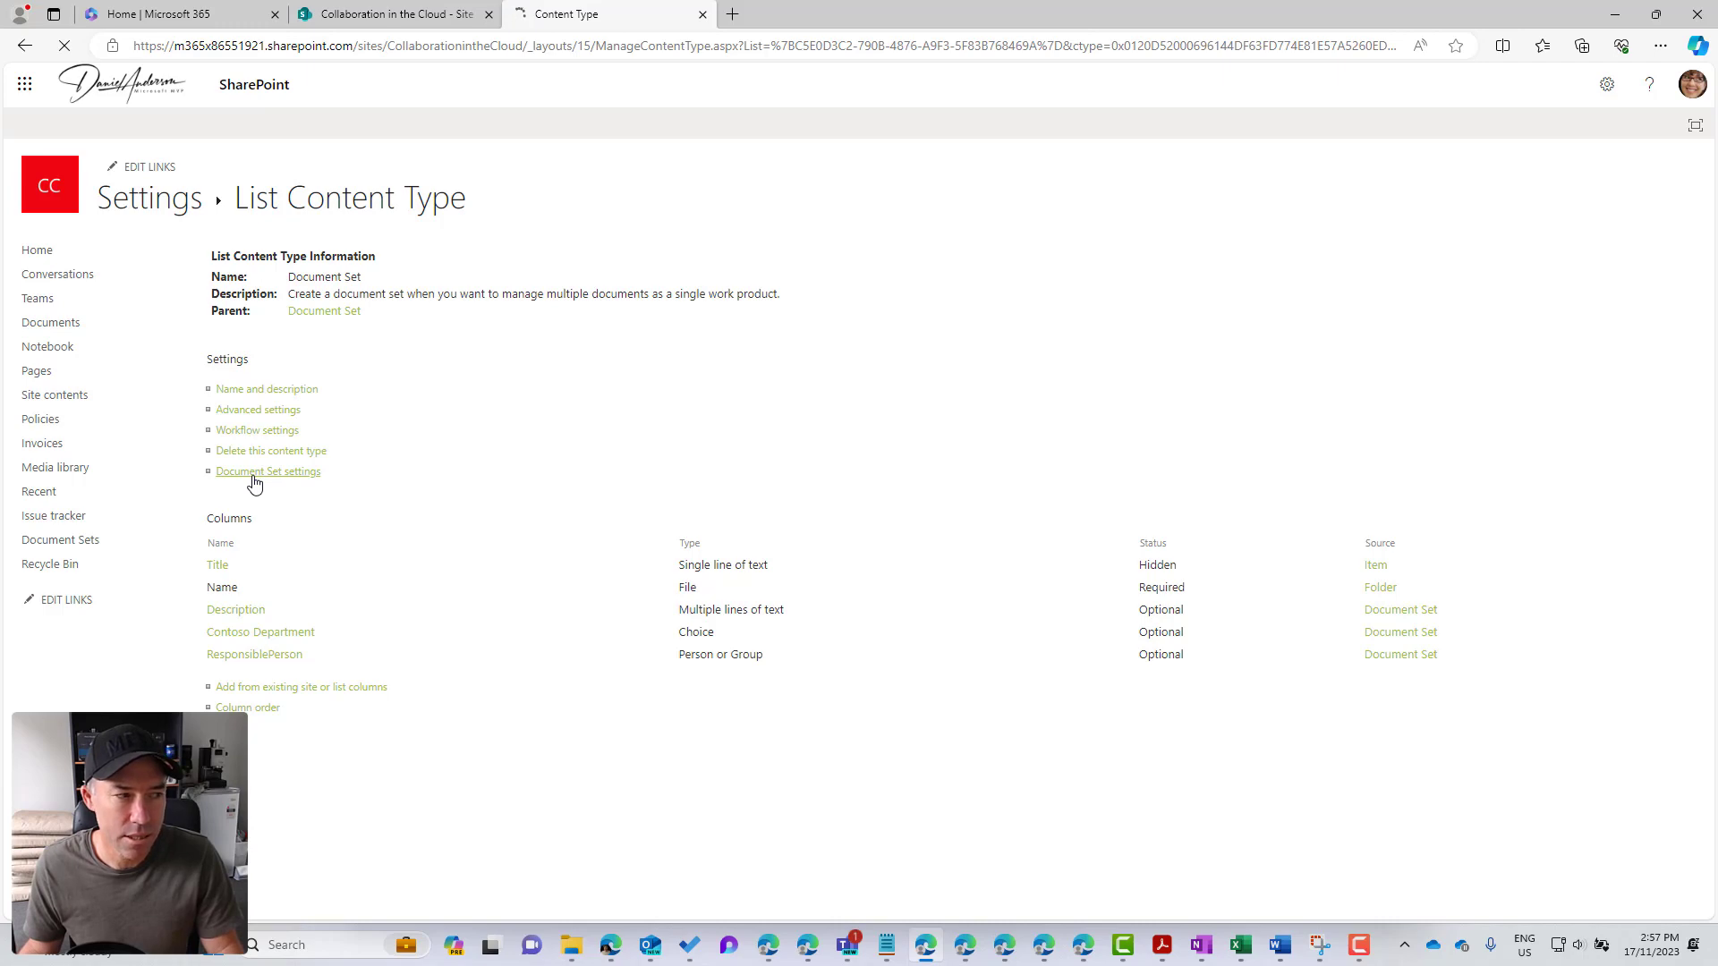
scroll(483, 479, "down", 5)
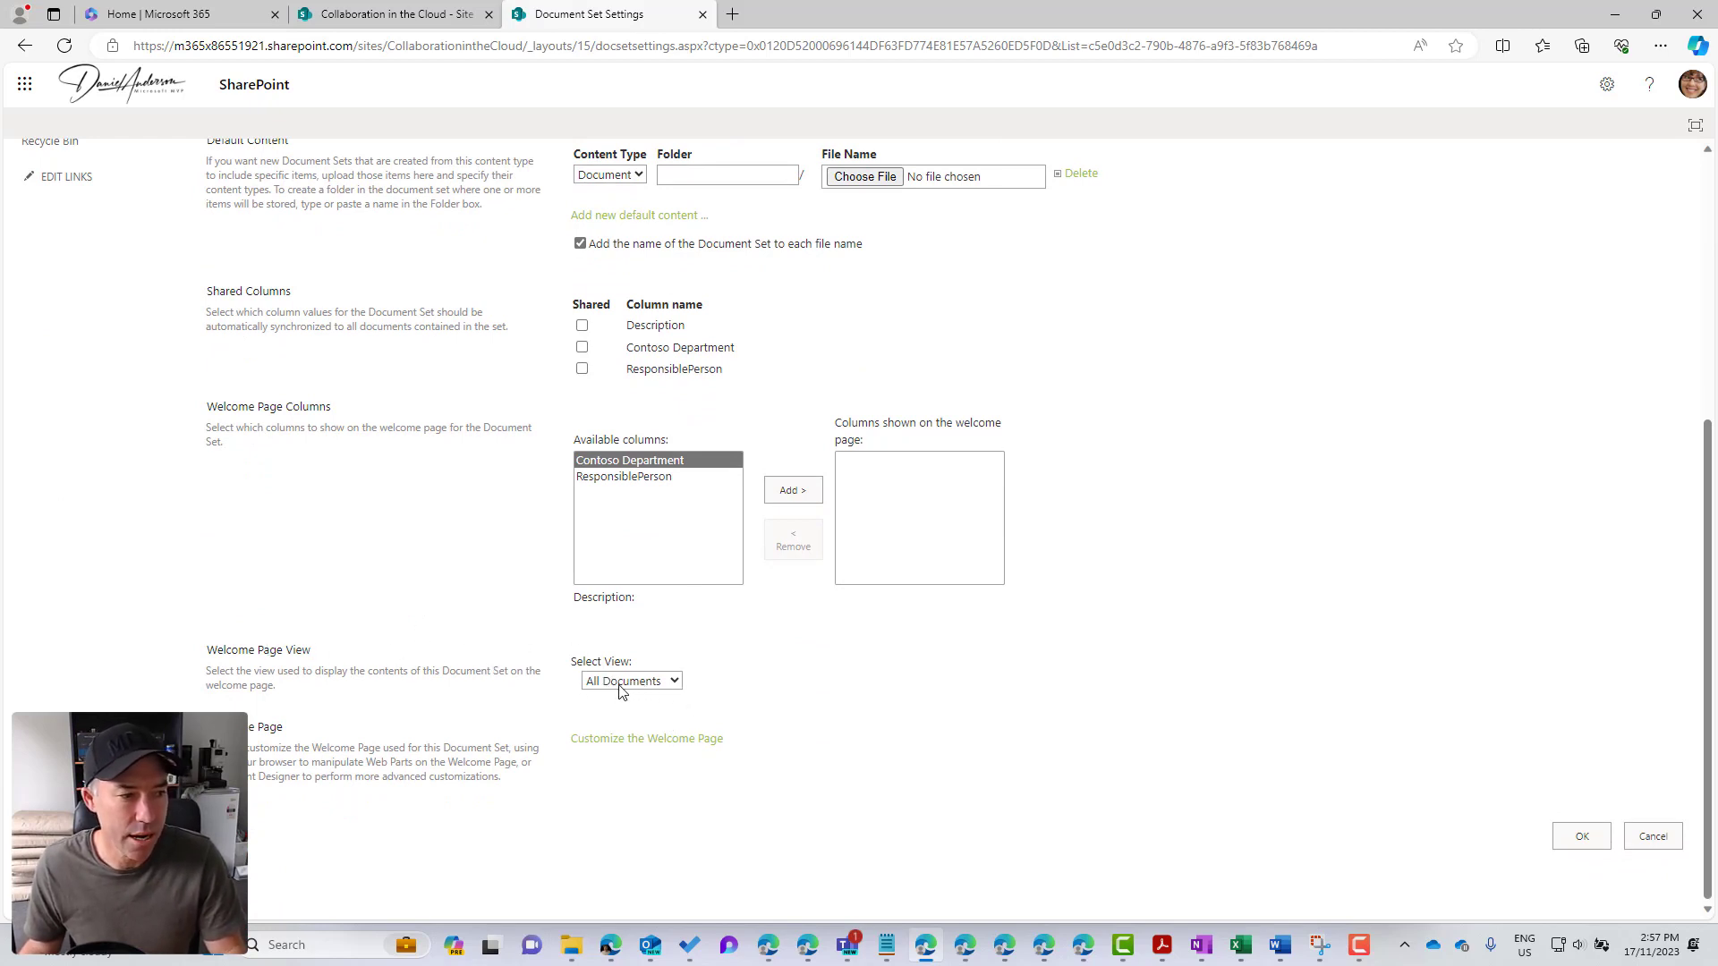
left_click_drag(578, 668, 649, 668)
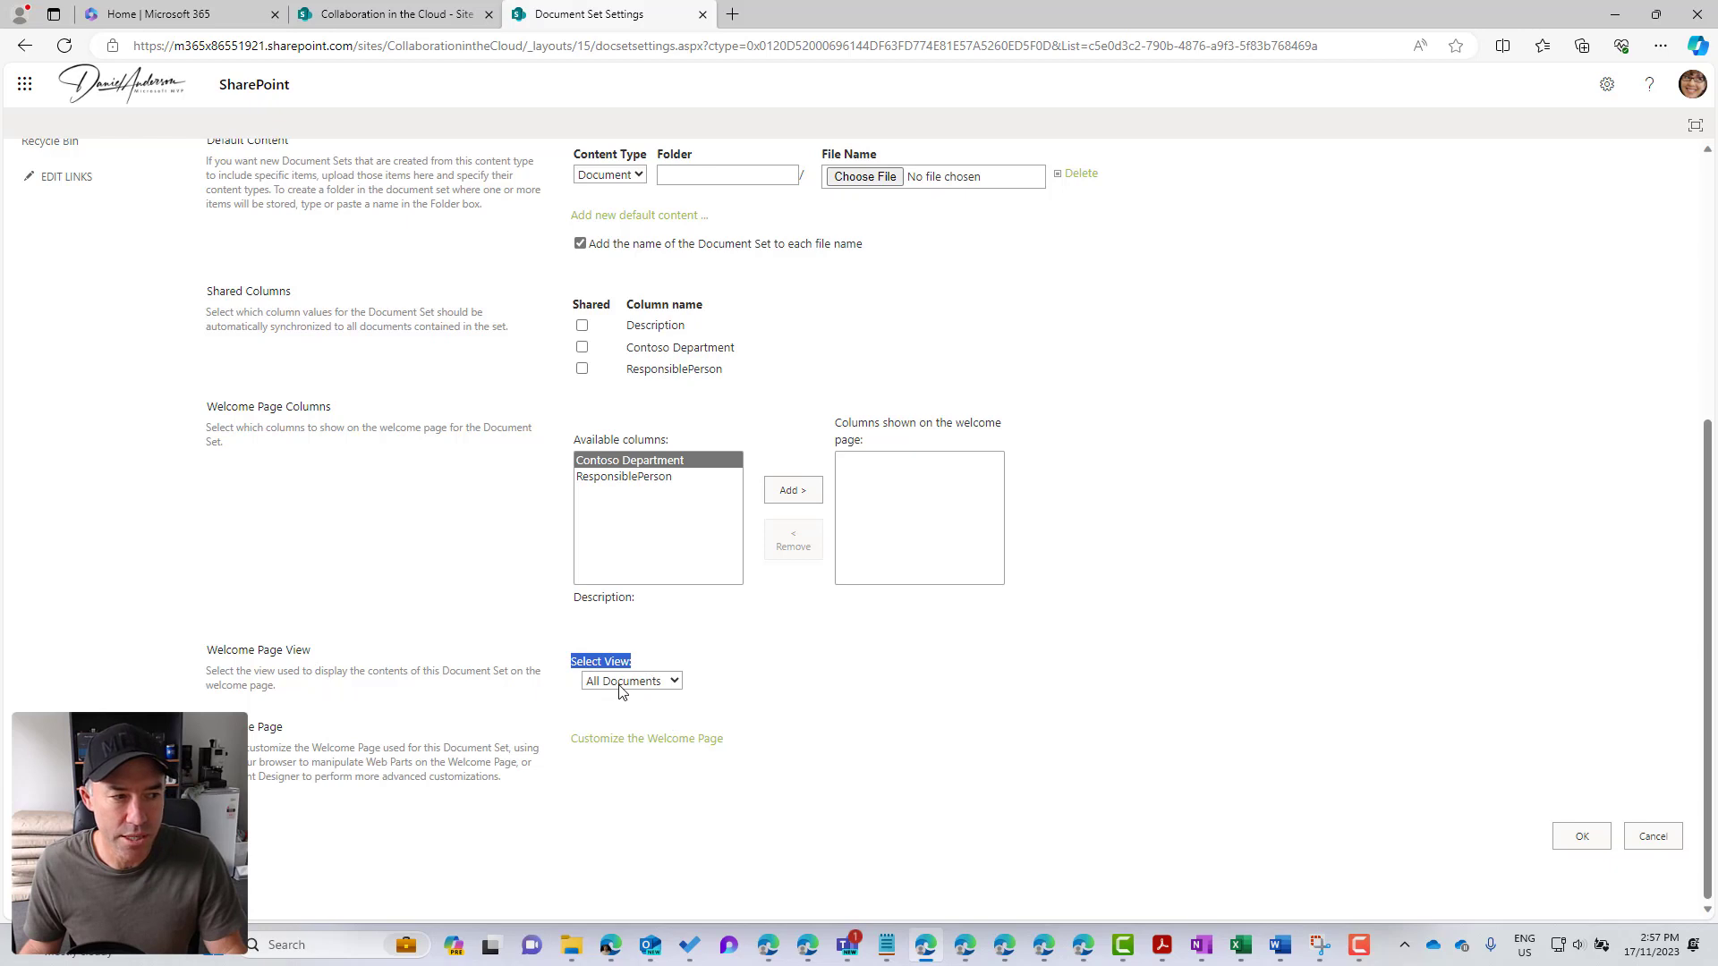
left_click(619, 685)
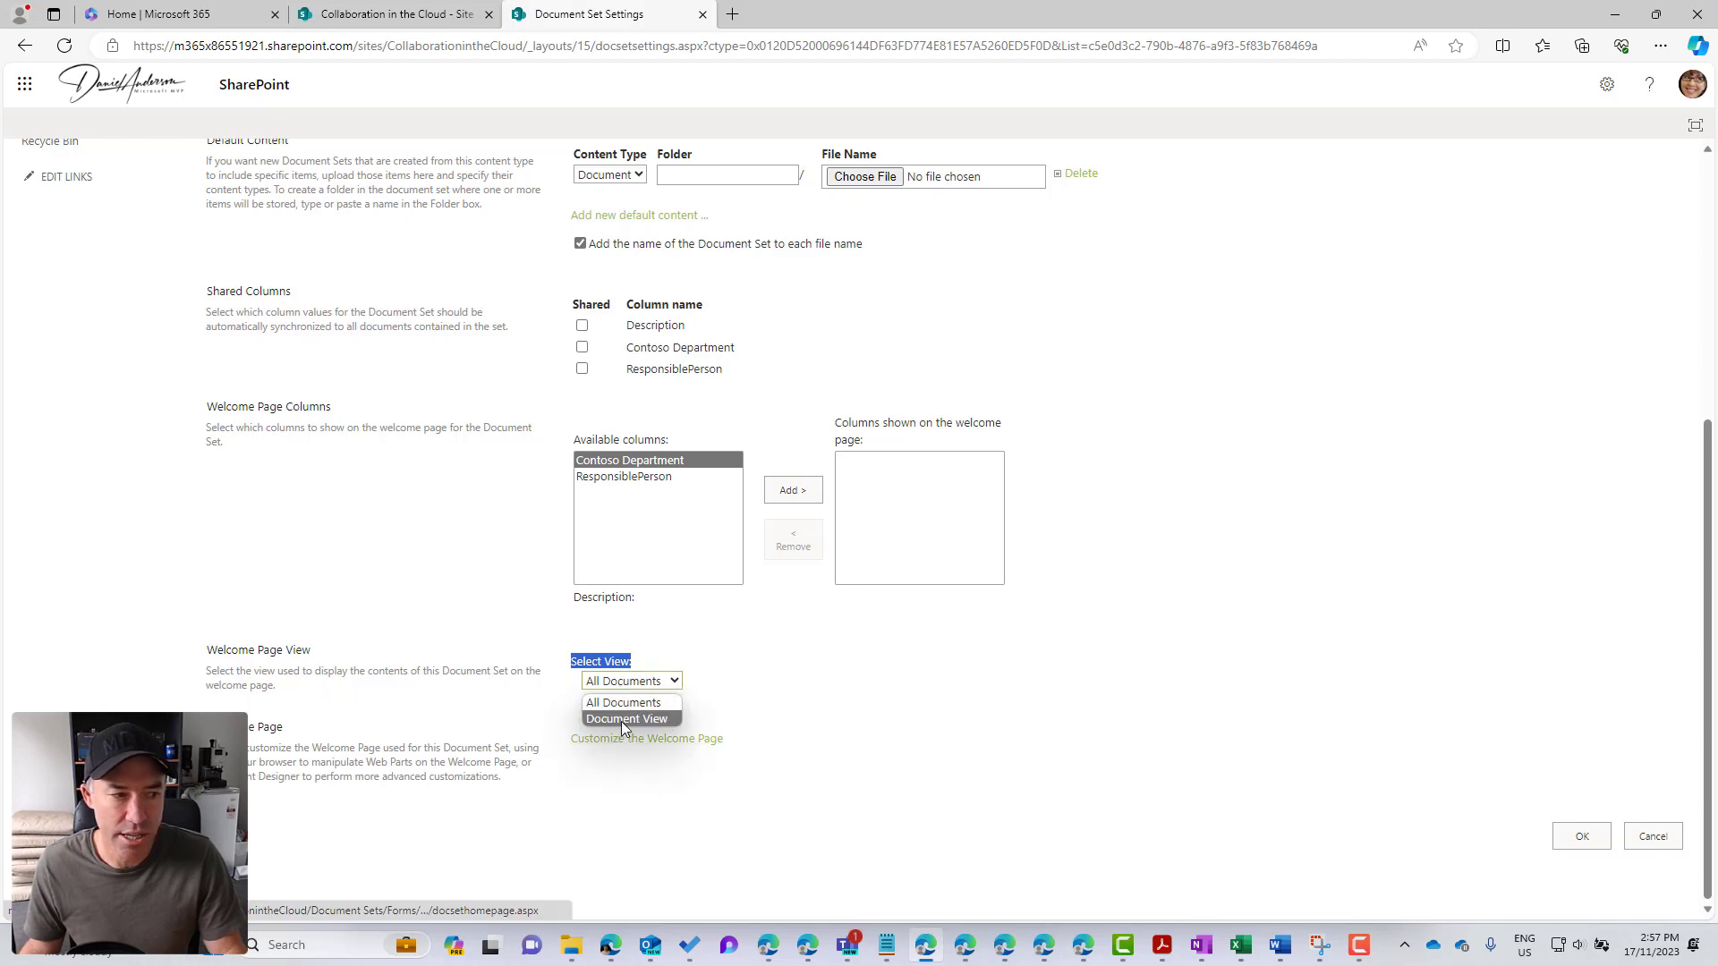
left_click(624, 721)
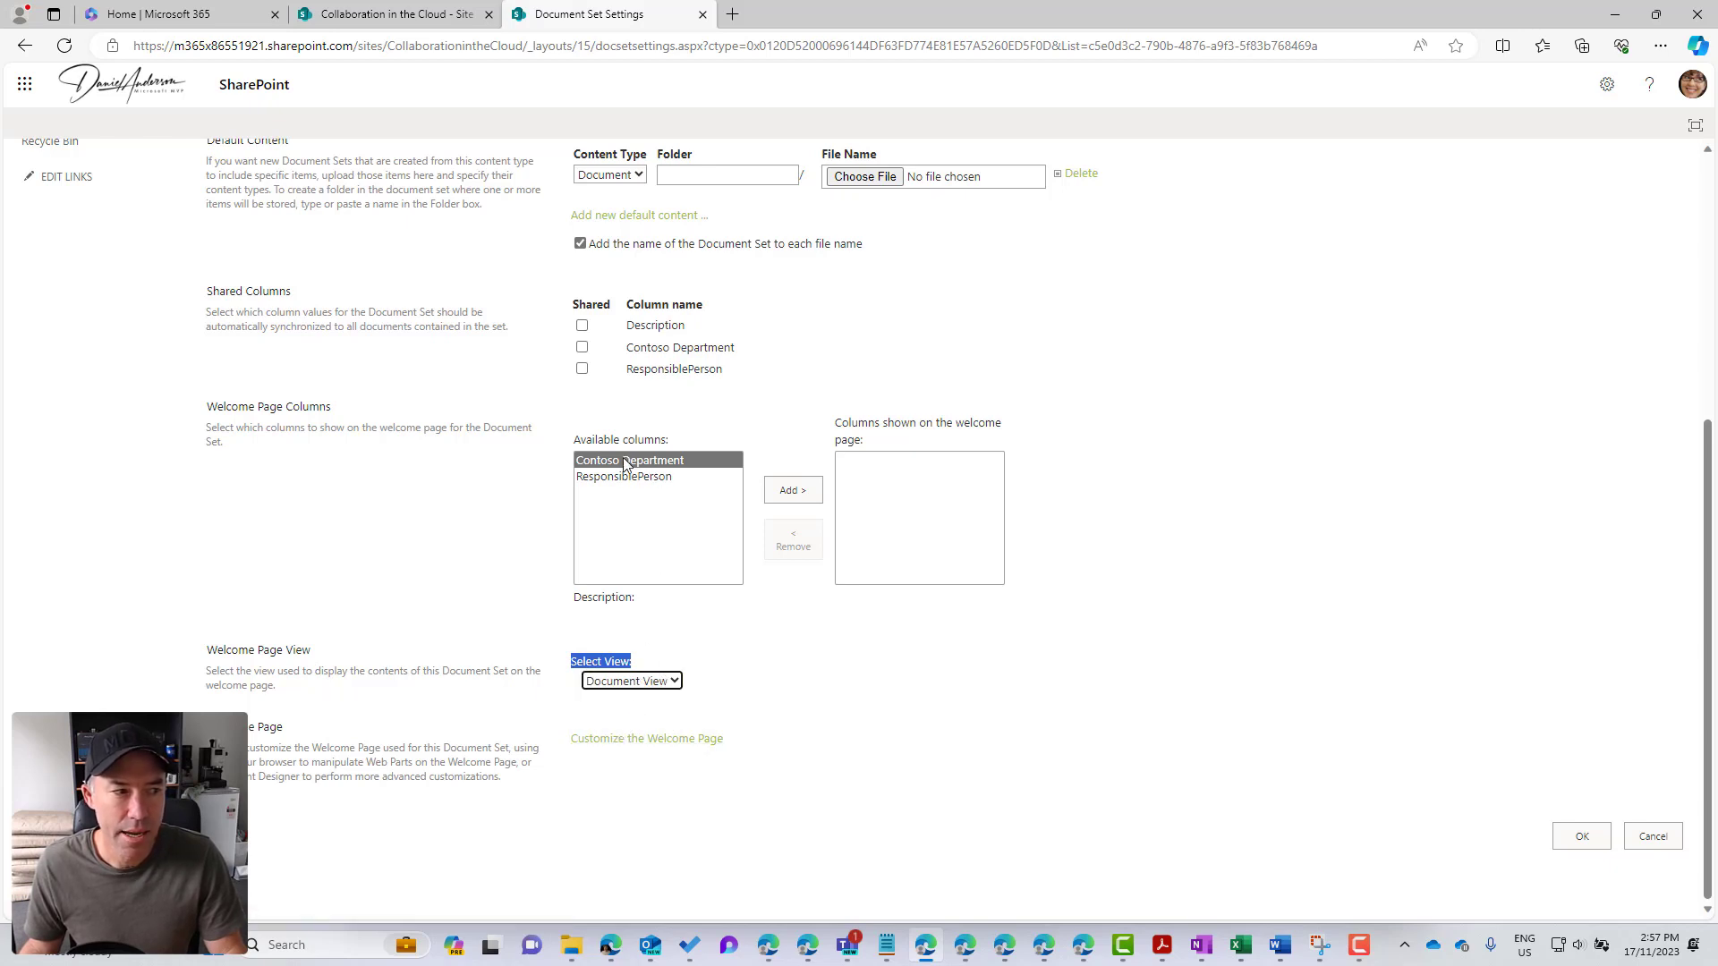
Step: Set Contoso Department and ResponsiblePerson as shared columns for the Document Set and save the settings
scroll(894, 436, "up", 3)
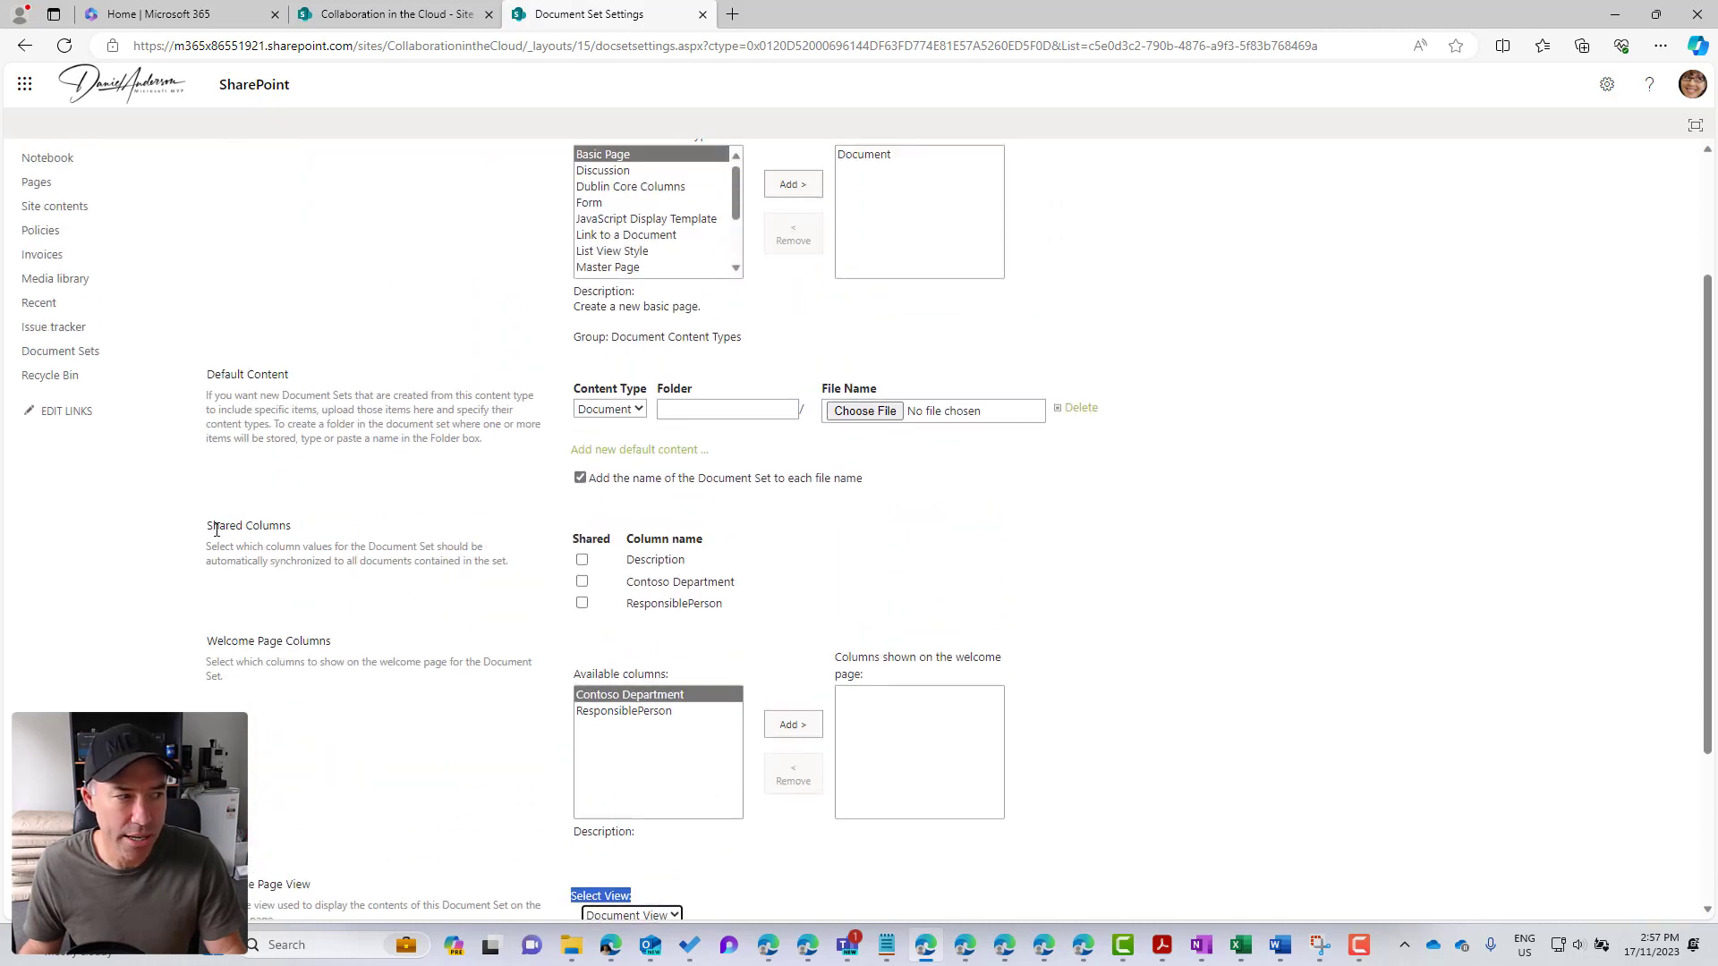
left_click_drag(215, 529, 298, 531)
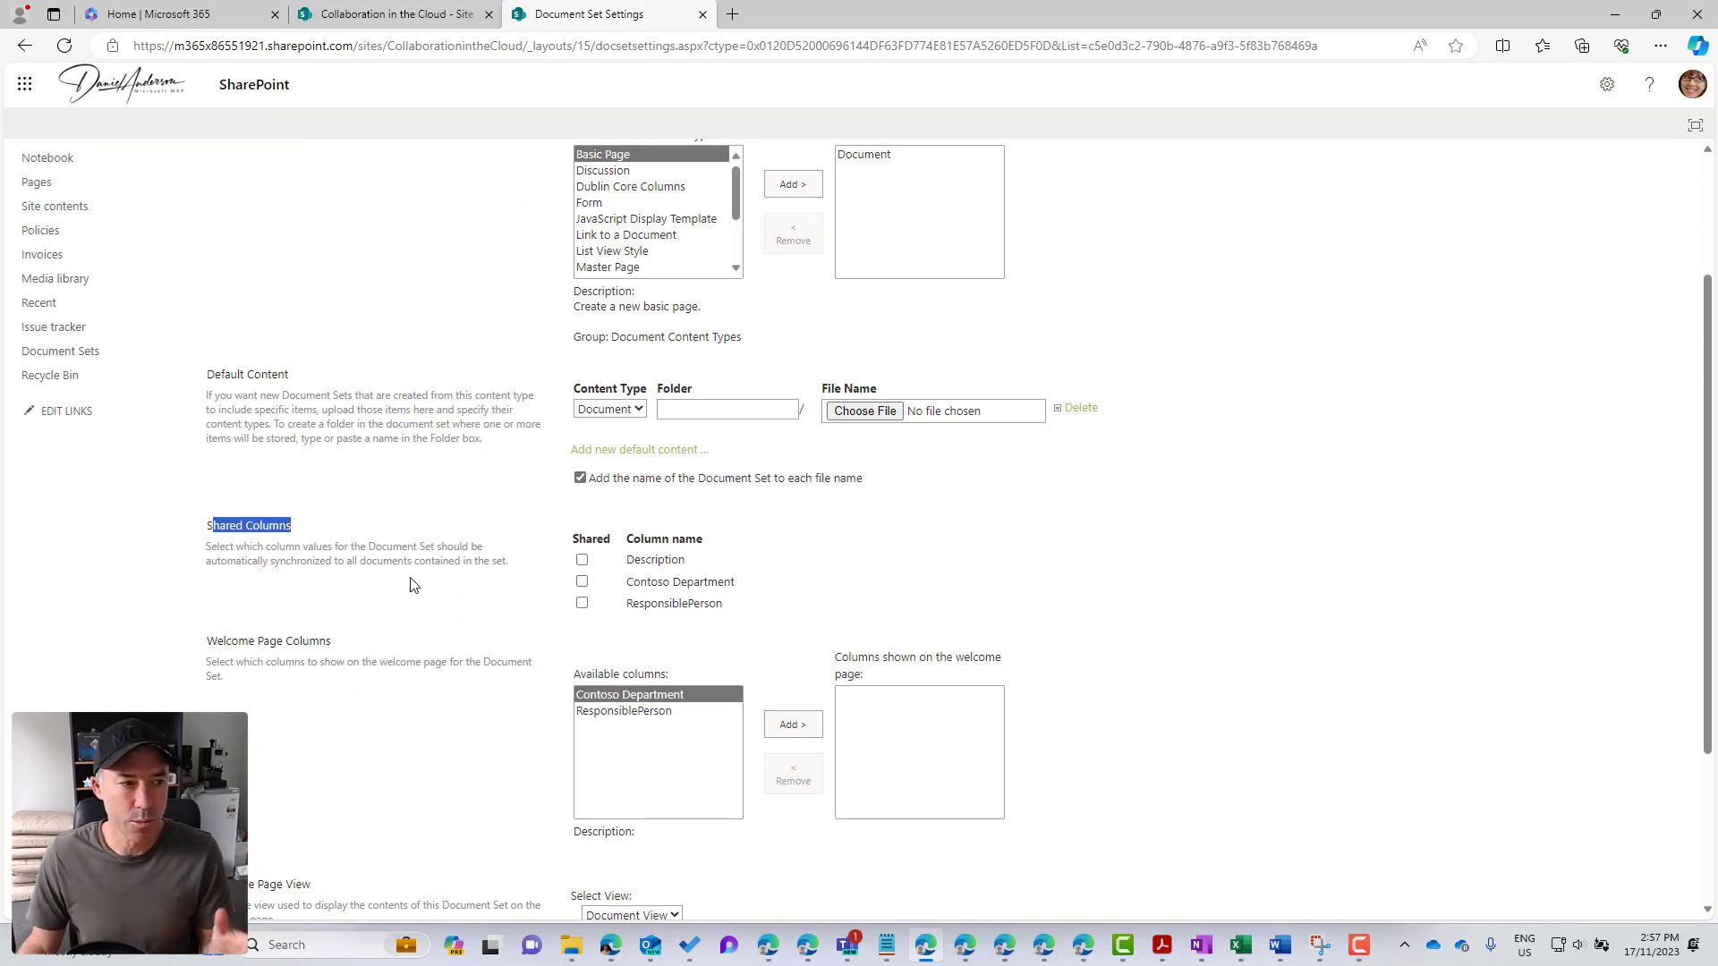
left_click(702, 583)
left_click(691, 606)
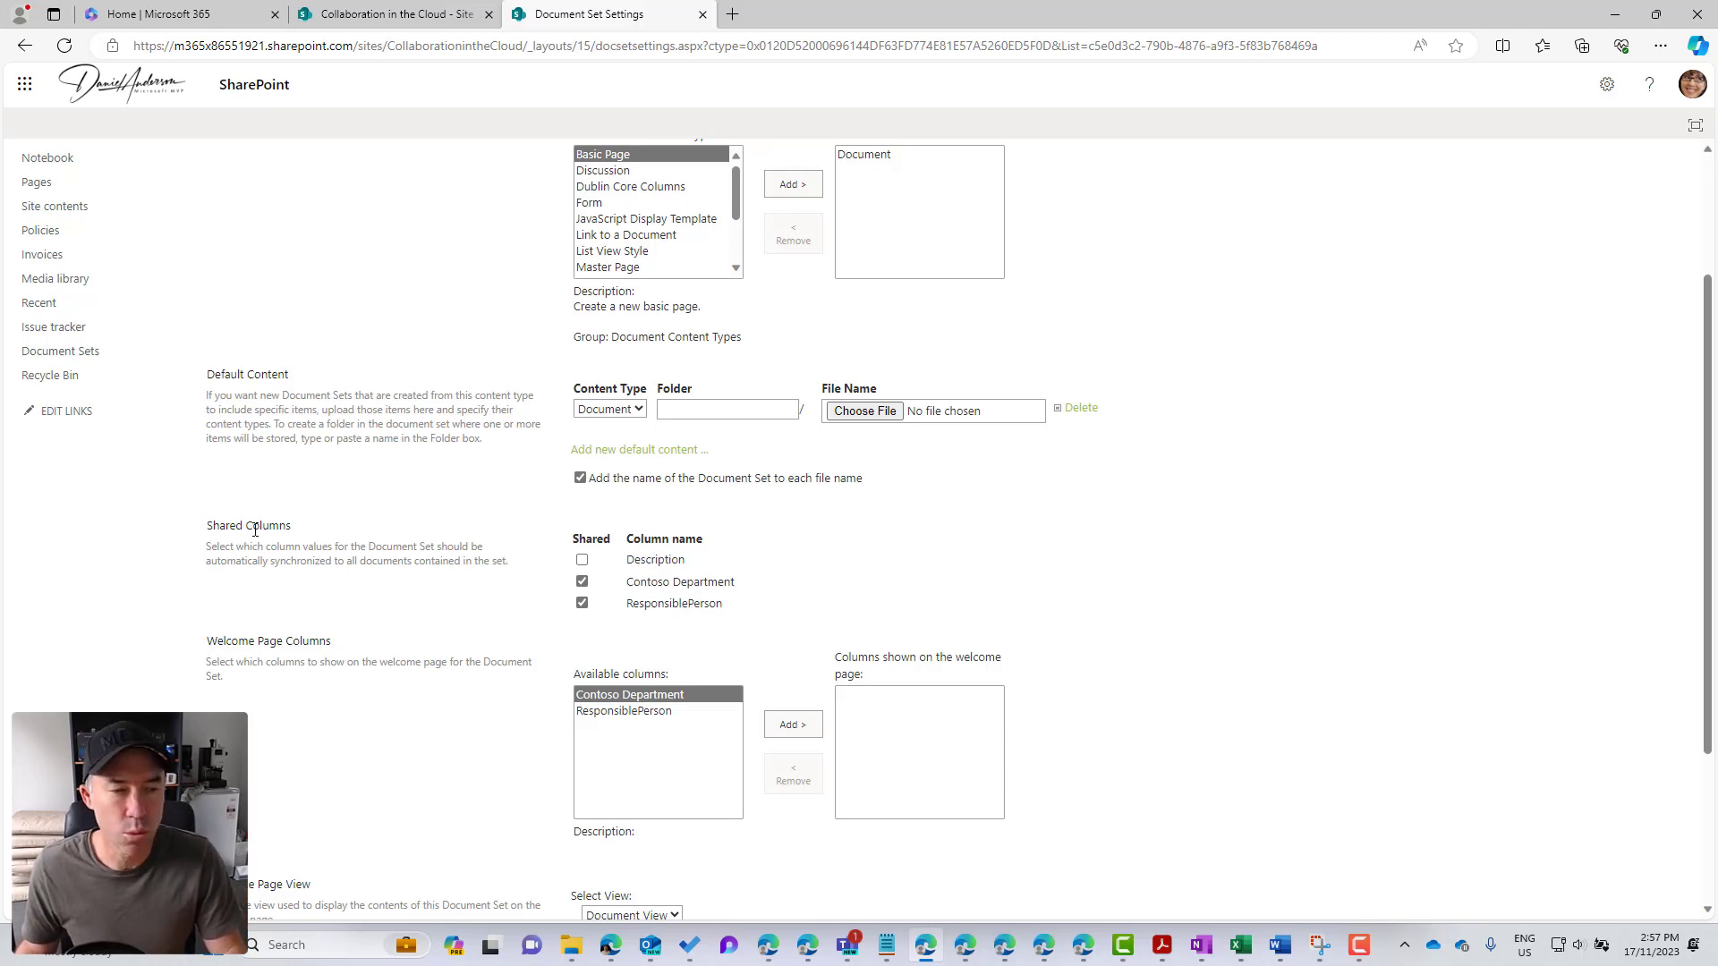
scroll(1023, 799, "down", 3)
left_click(1566, 839)
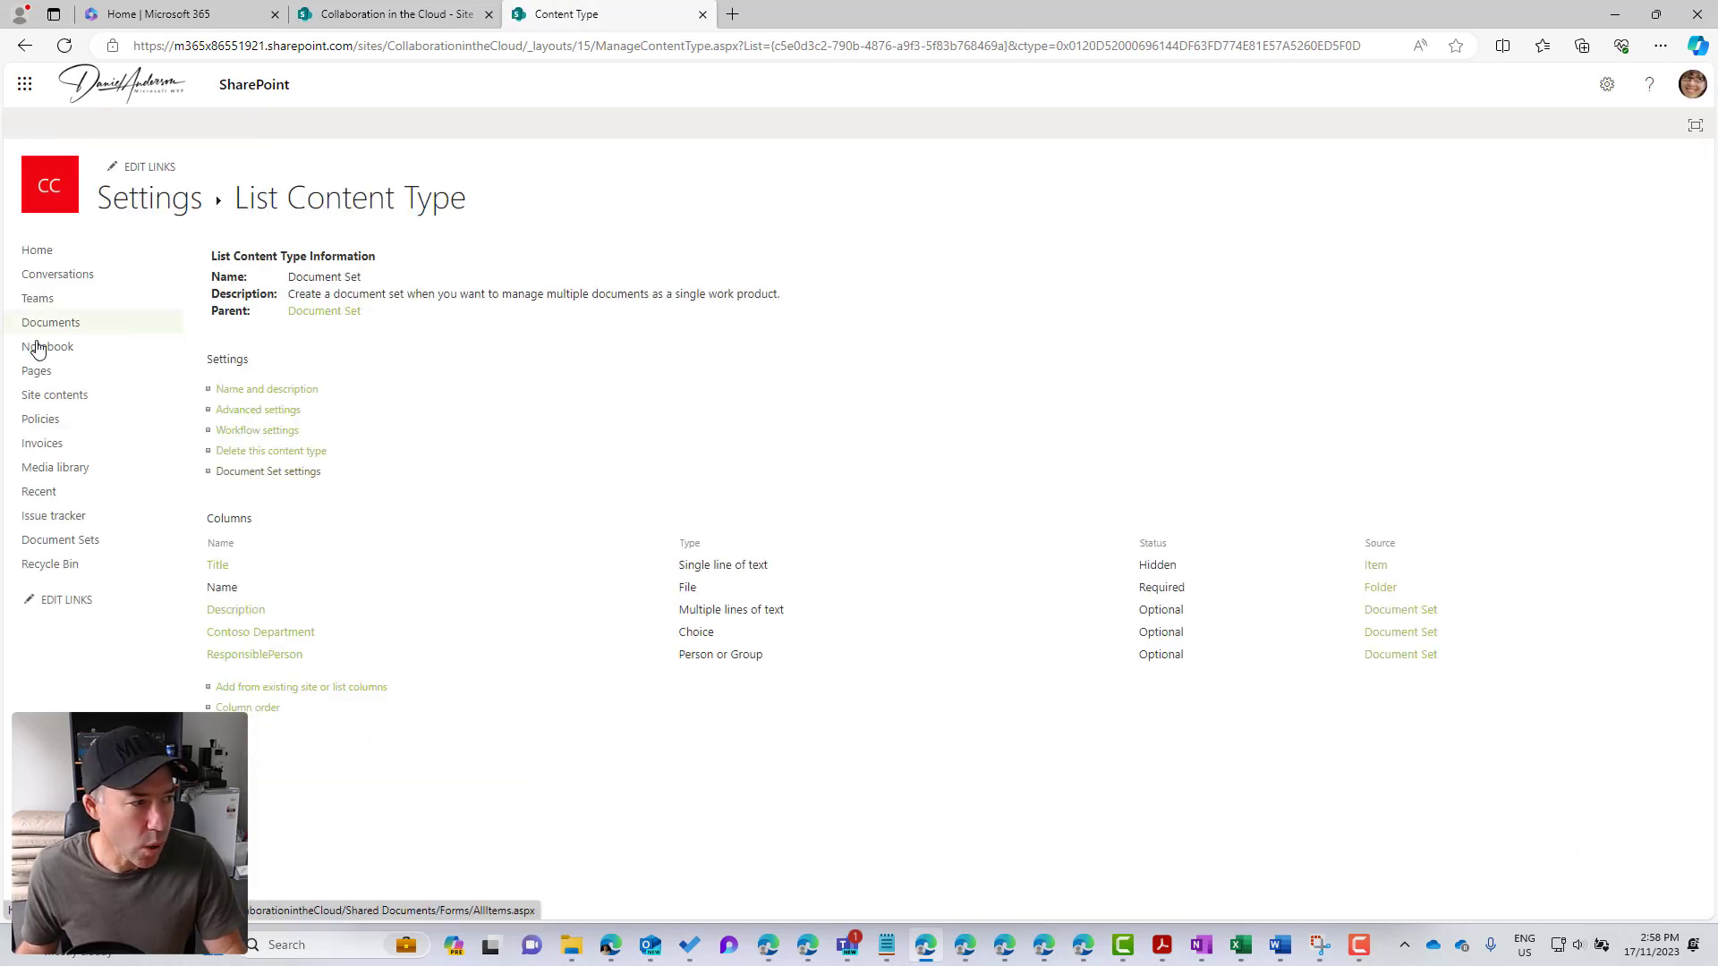
Step: Check which view and columns Document Set 1 opens with, and return to the Document Sets library's root
left_click(62, 541)
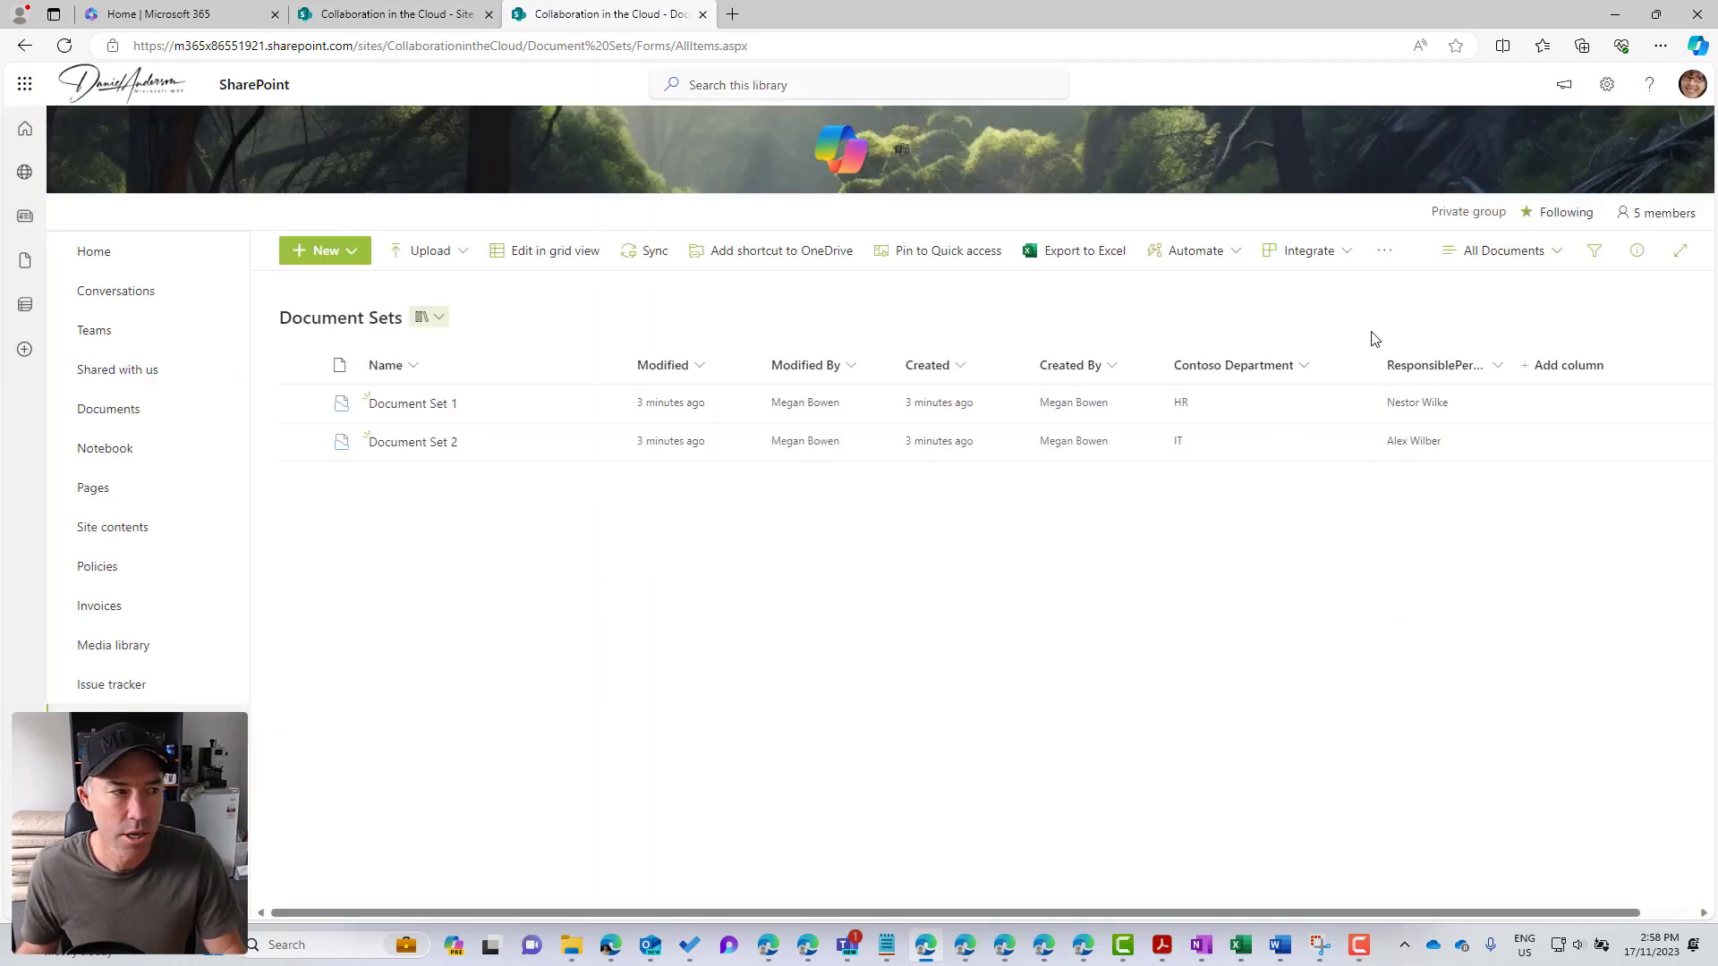
left_click(442, 405)
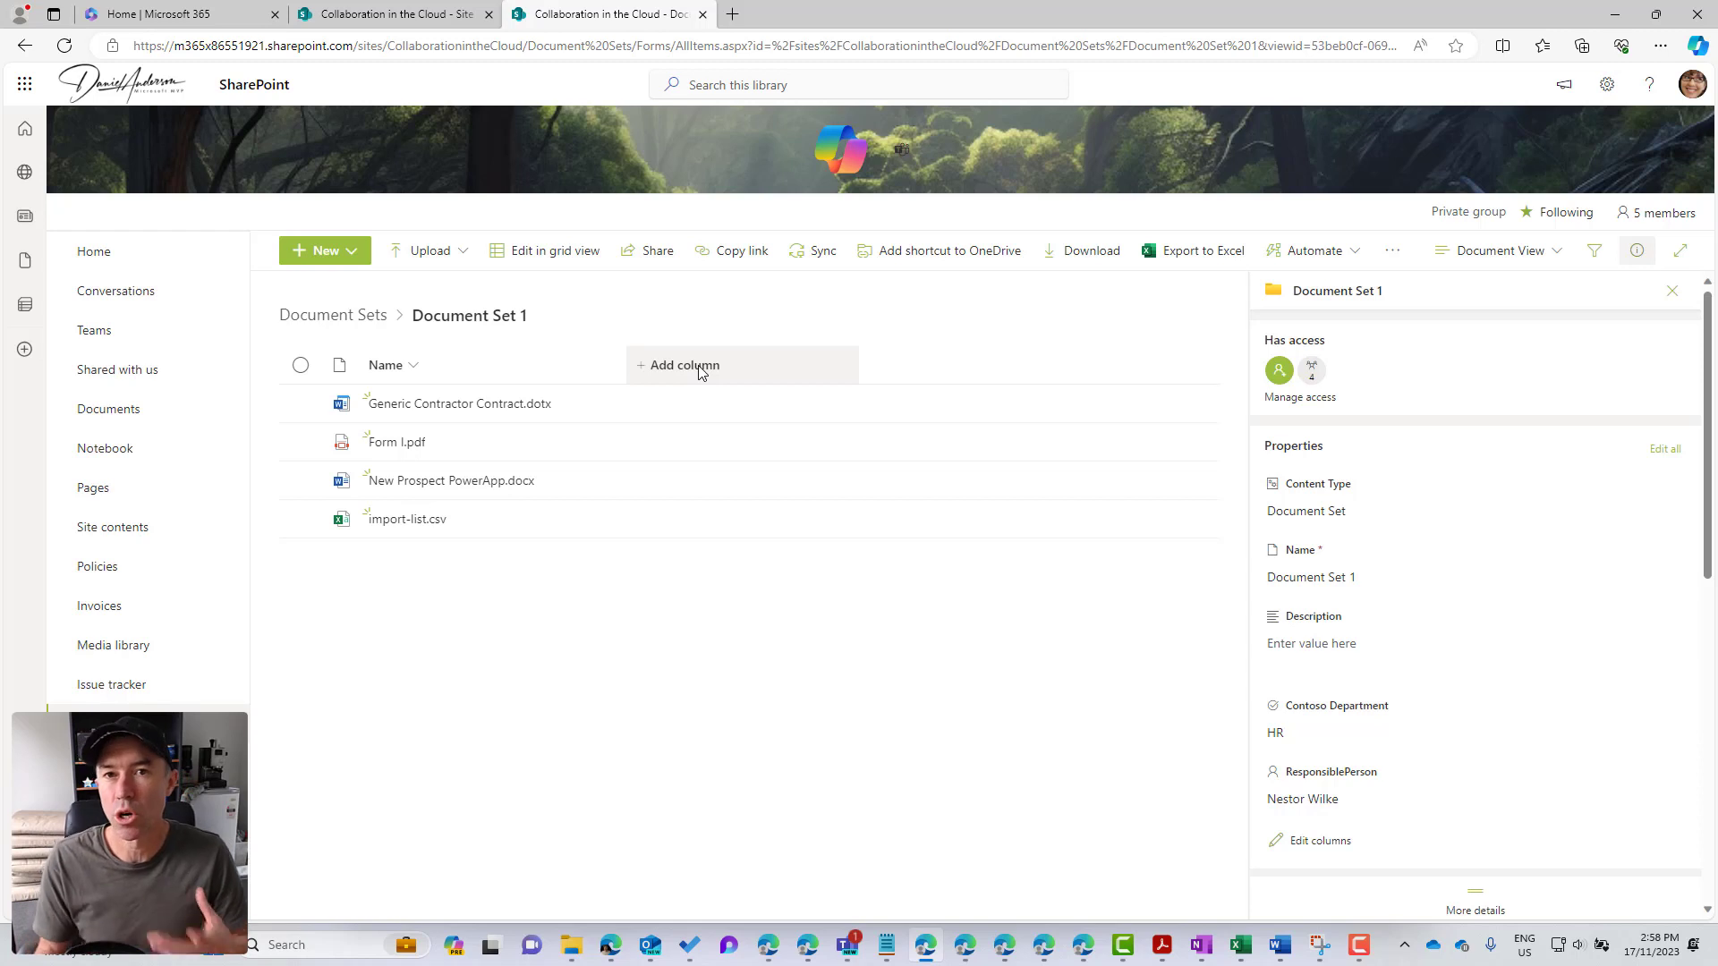
left_click(318, 325)
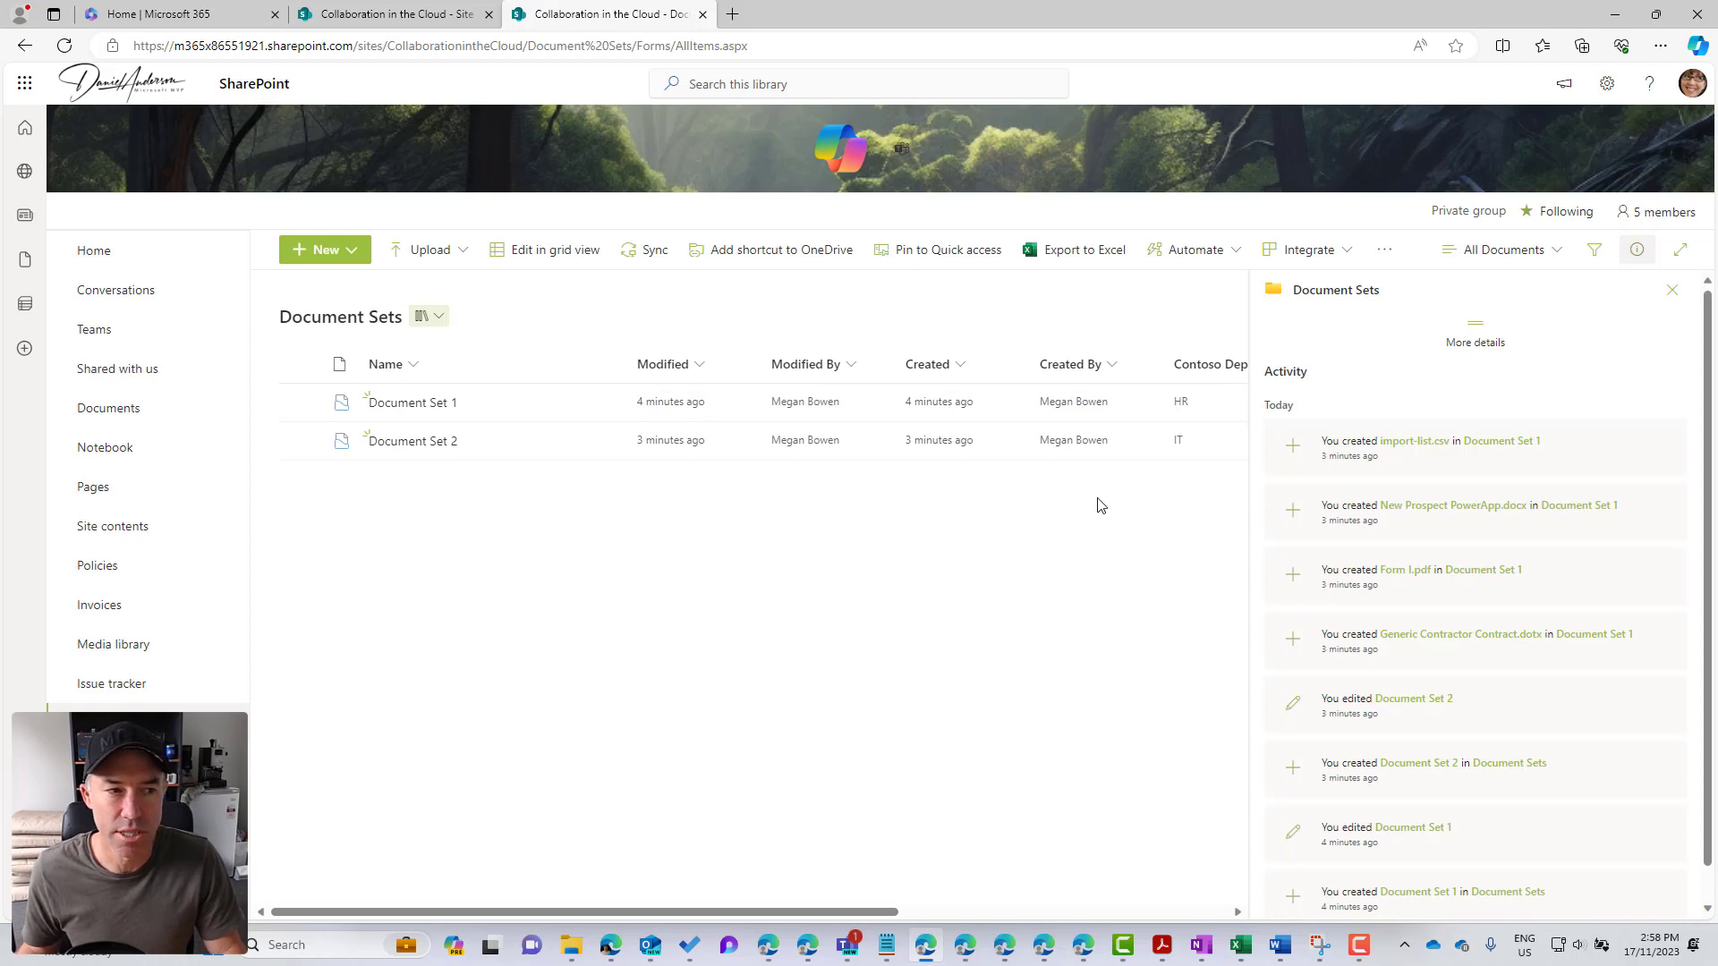
left_click(1670, 289)
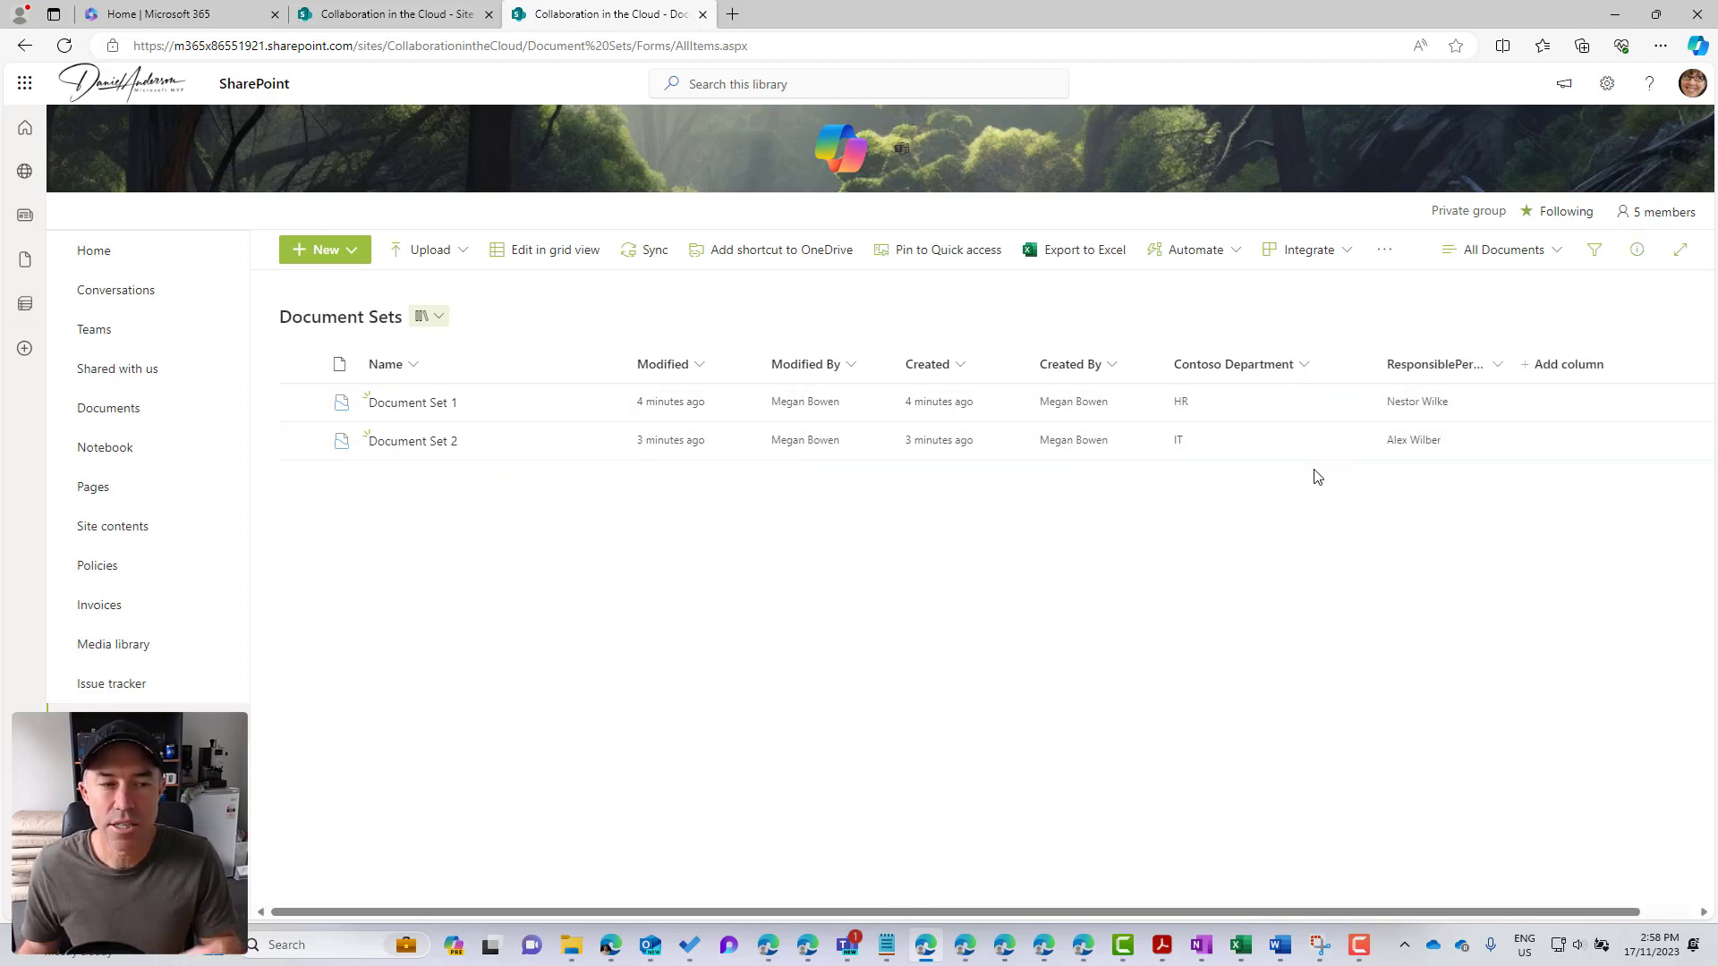
Step: Open Document Set 1 and add the Contoso Department and ResponsiblePerson columns to its Document View
left_click(431, 402)
left_click(673, 365)
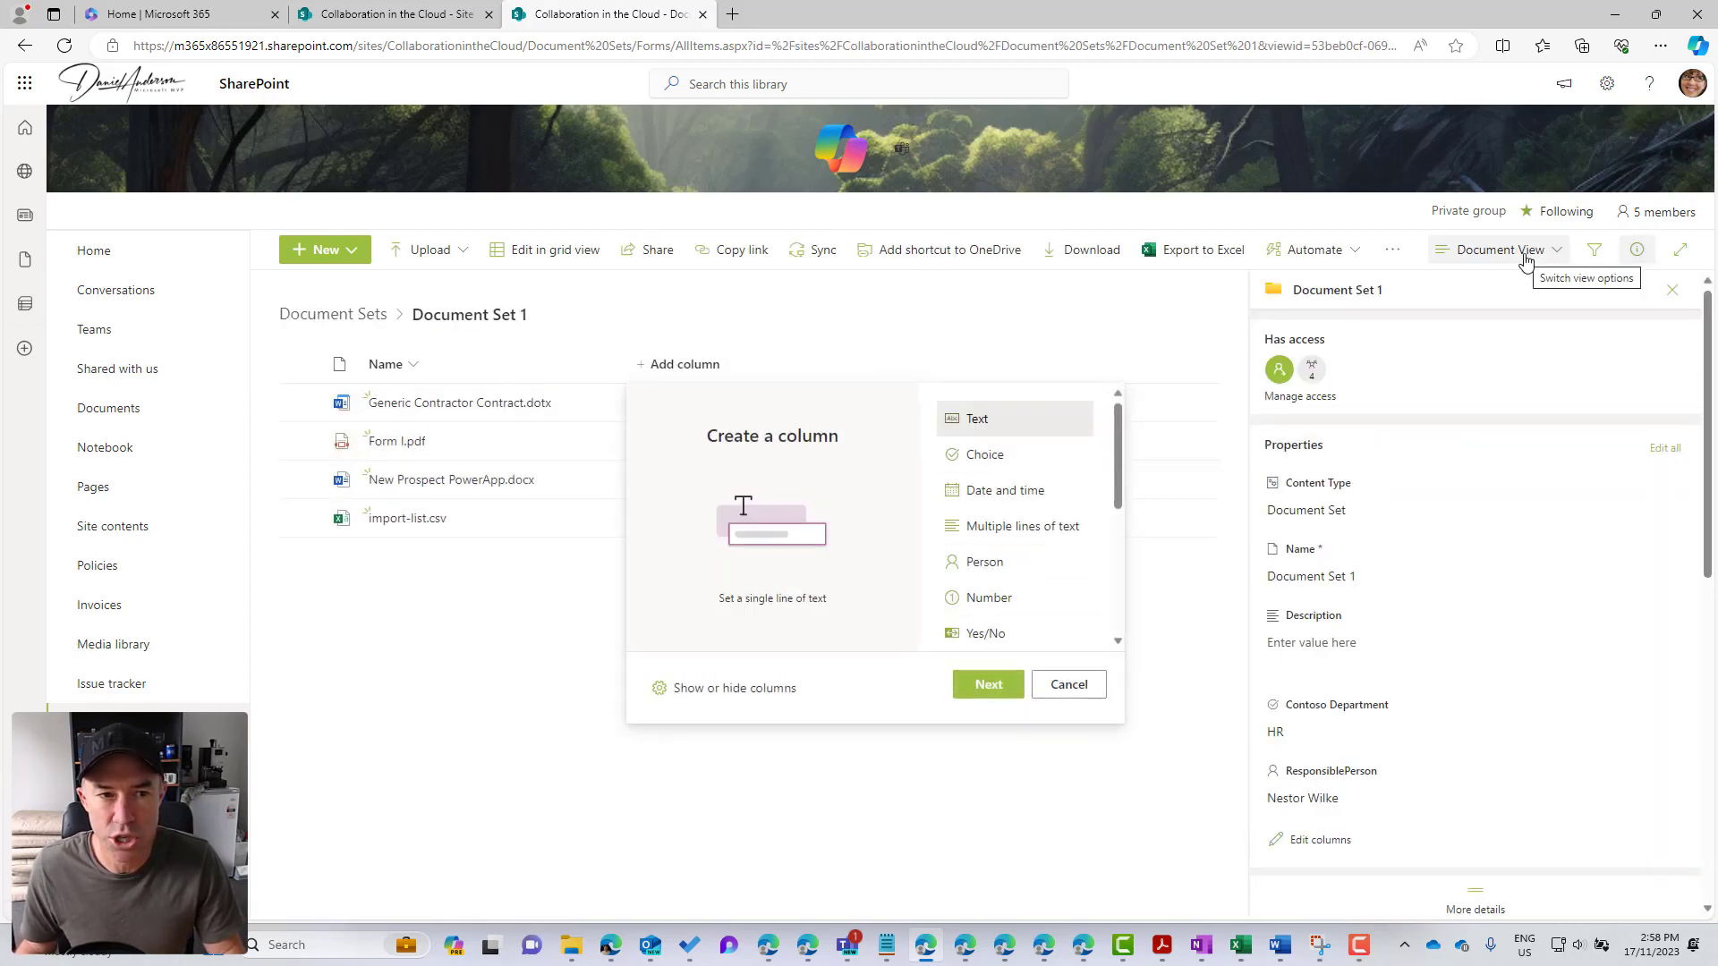
left_click(741, 690)
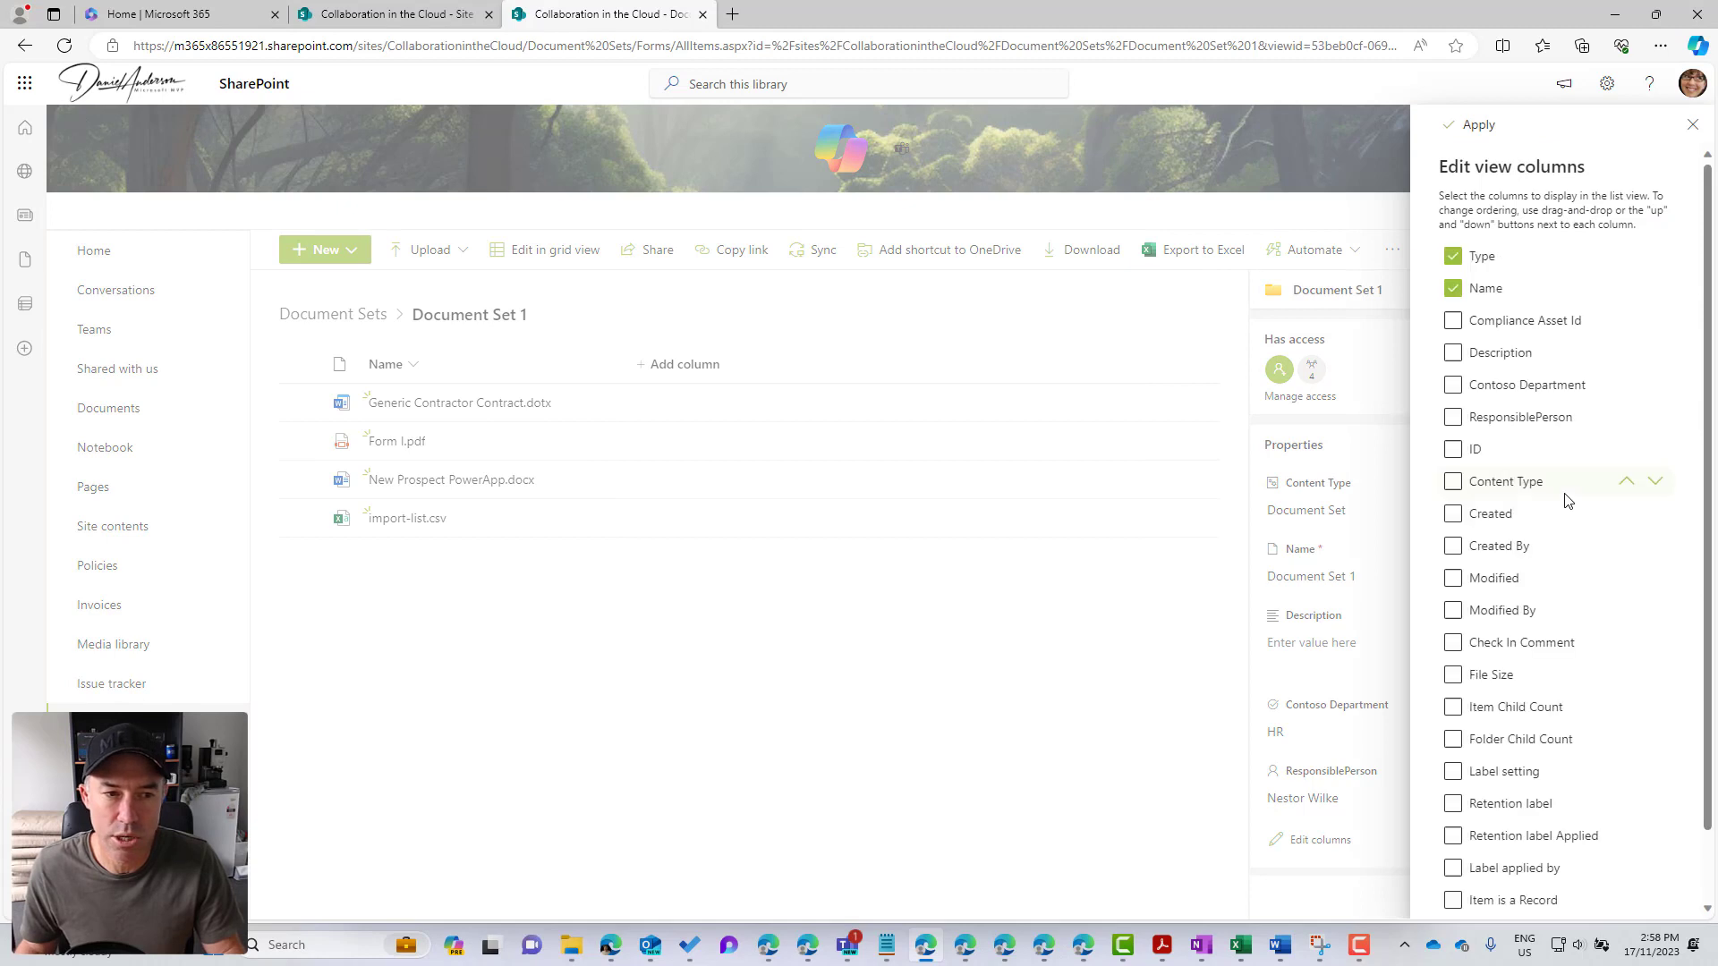
left_click(1516, 417)
left_click(1516, 386)
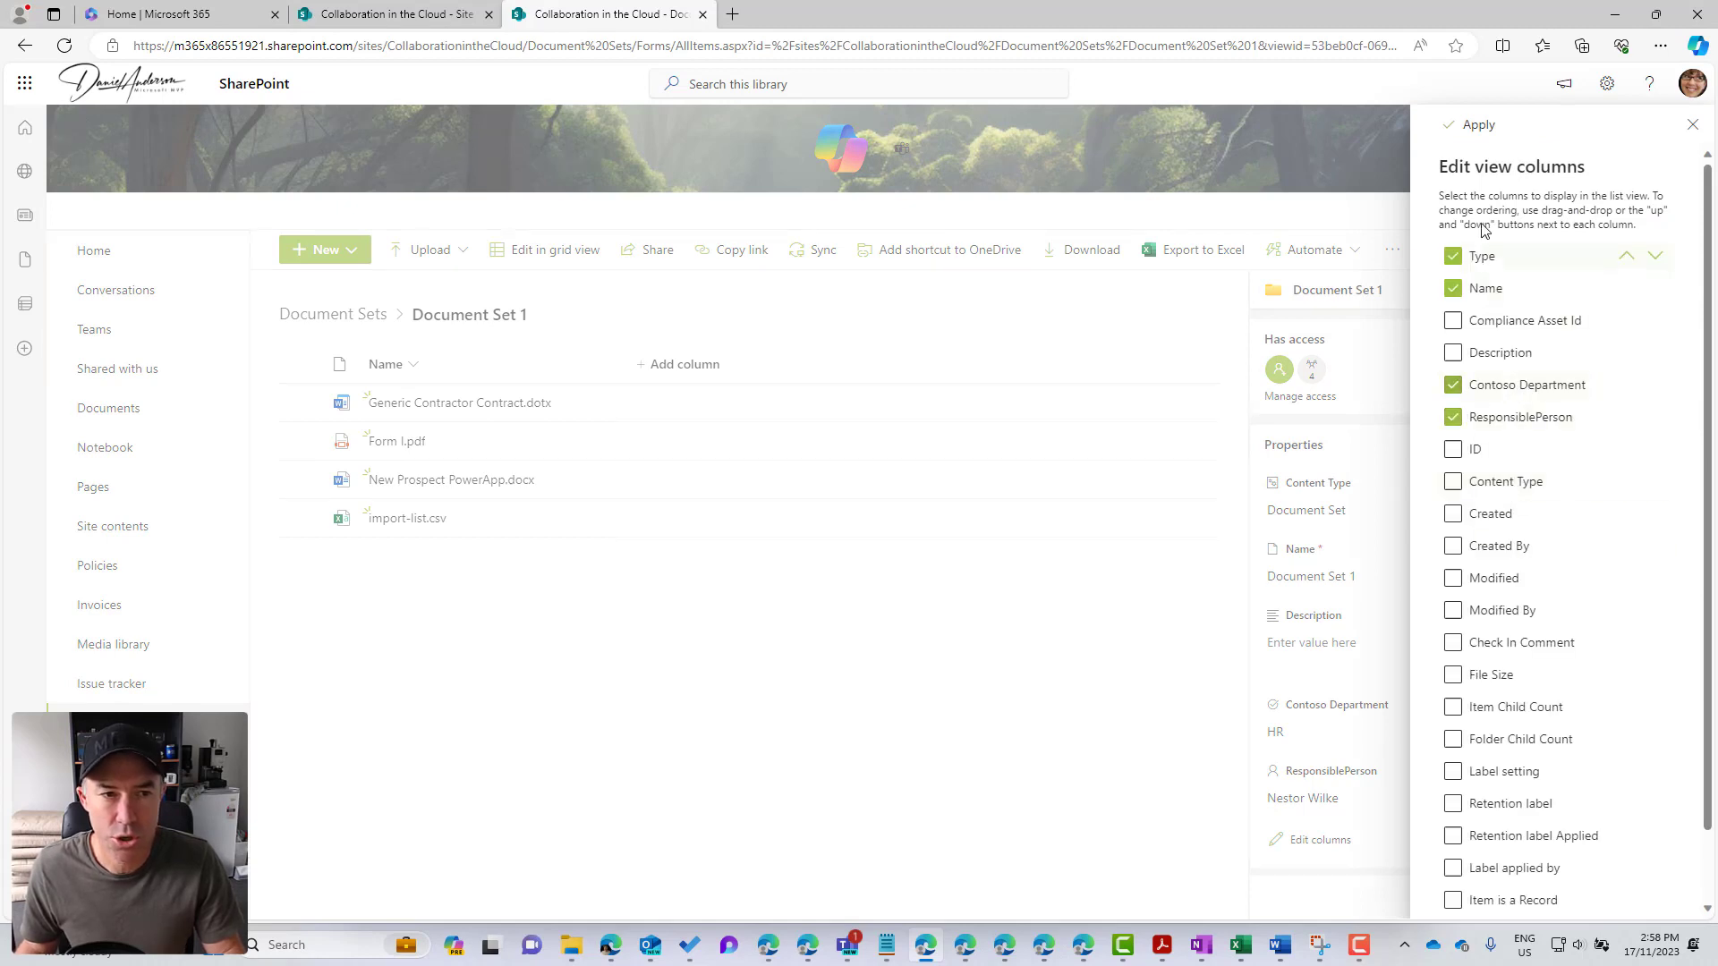
left_click(1478, 131)
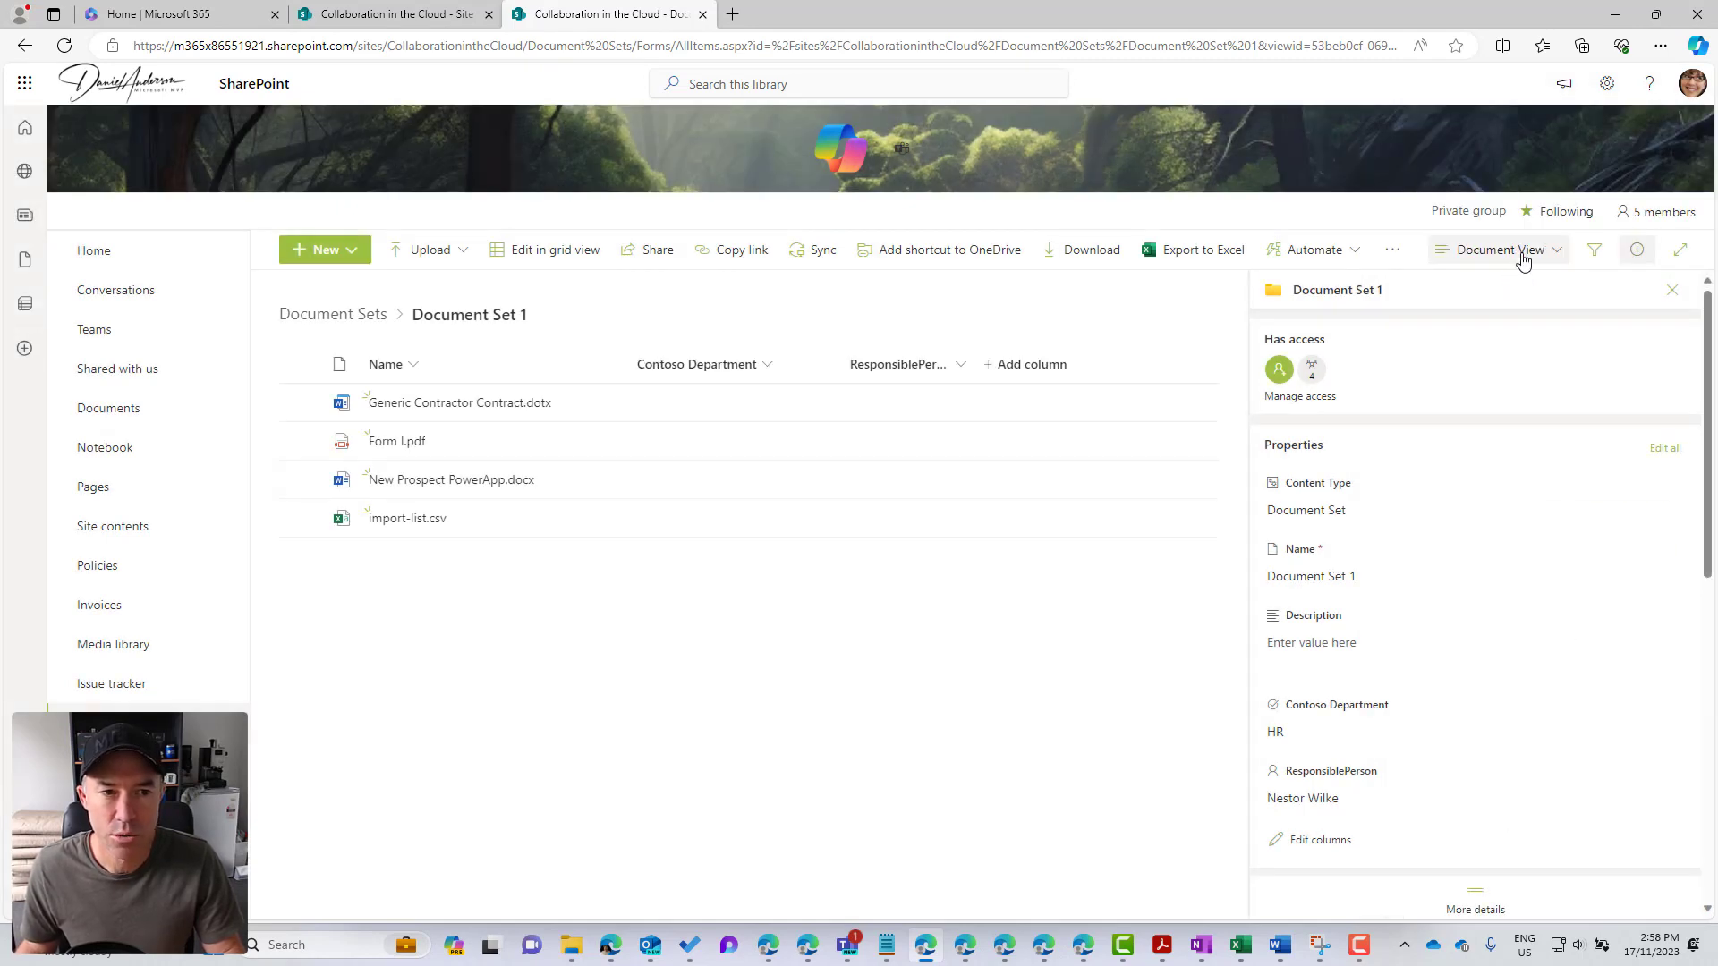
Step: Widen the ResponsiblePerson column and save the layout to the existing Document View
left_click_drag(975, 358, 1075, 352)
left_click(1496, 251)
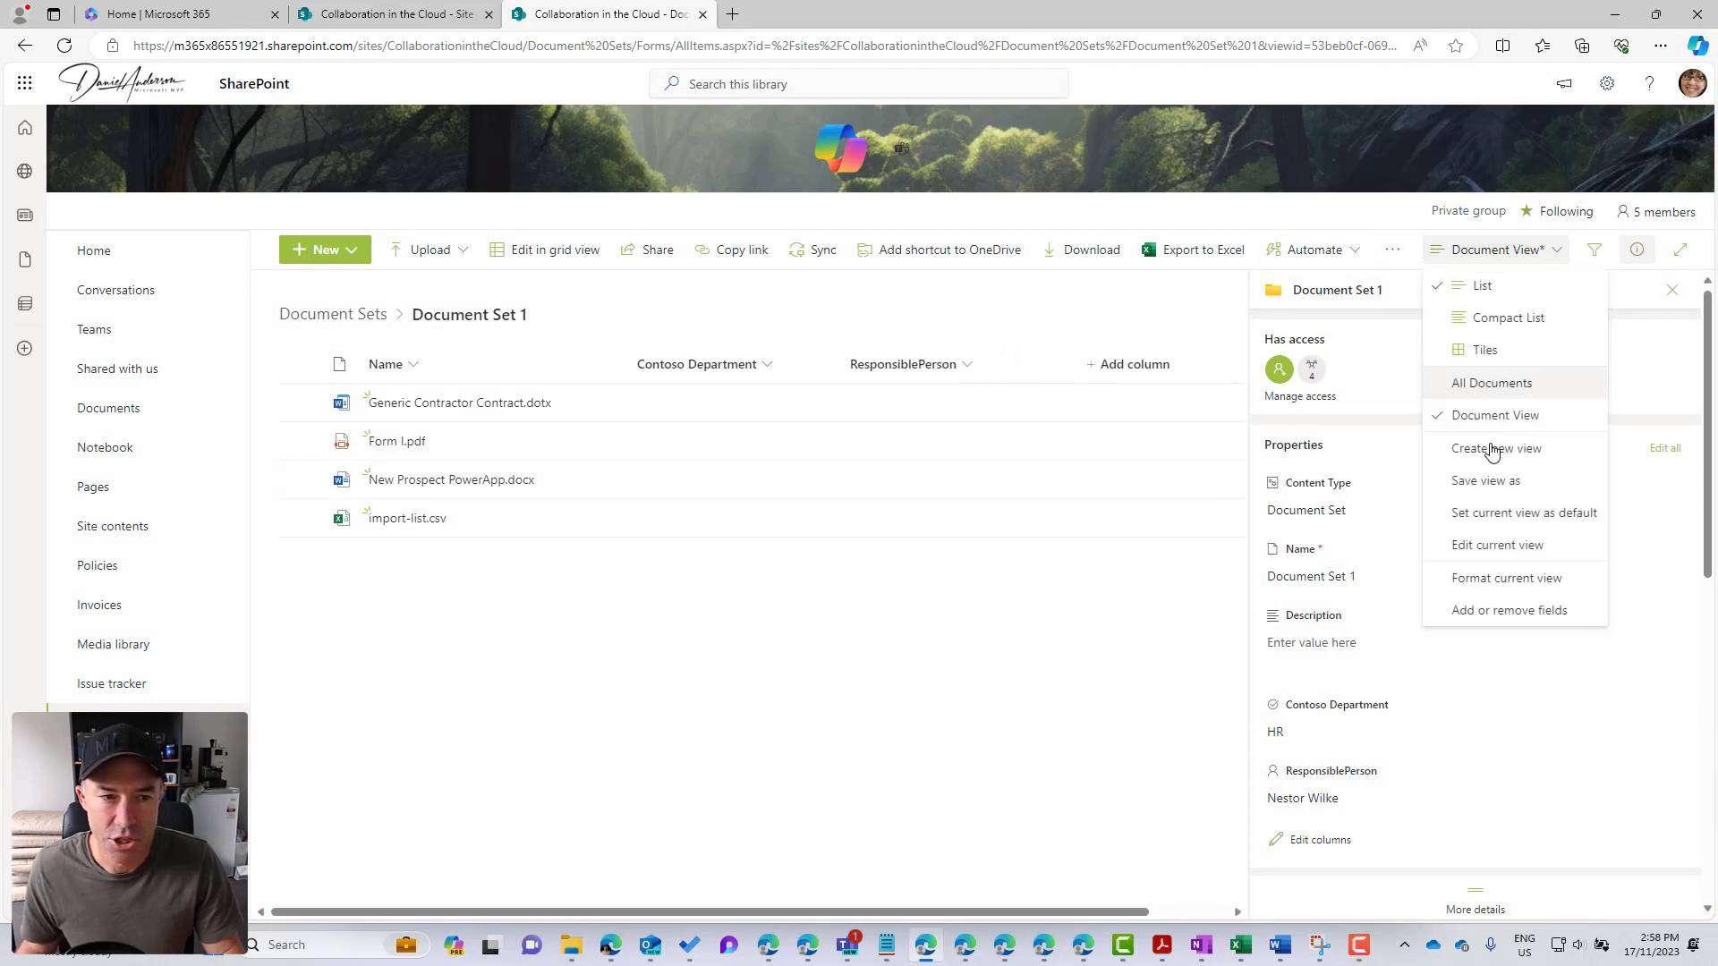
left_click(1487, 481)
left_click(855, 560)
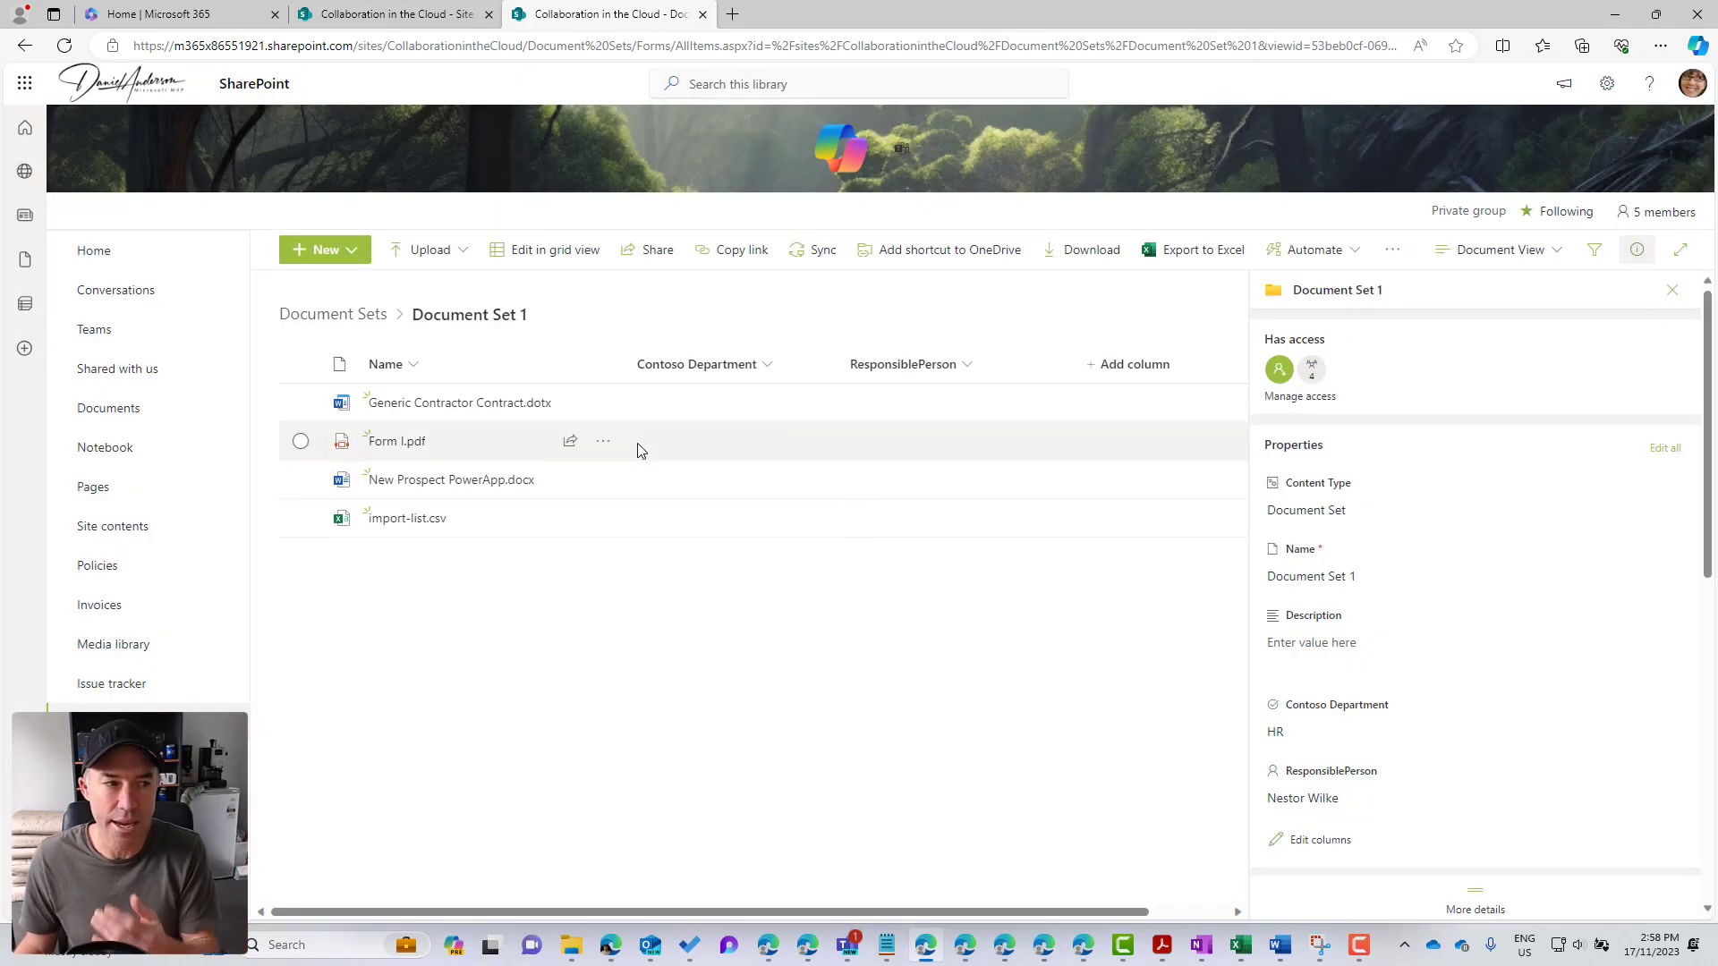
Step: Return to the Document Sets library's root and start a new document set named Document Set 3
left_click(356, 319)
left_click(345, 252)
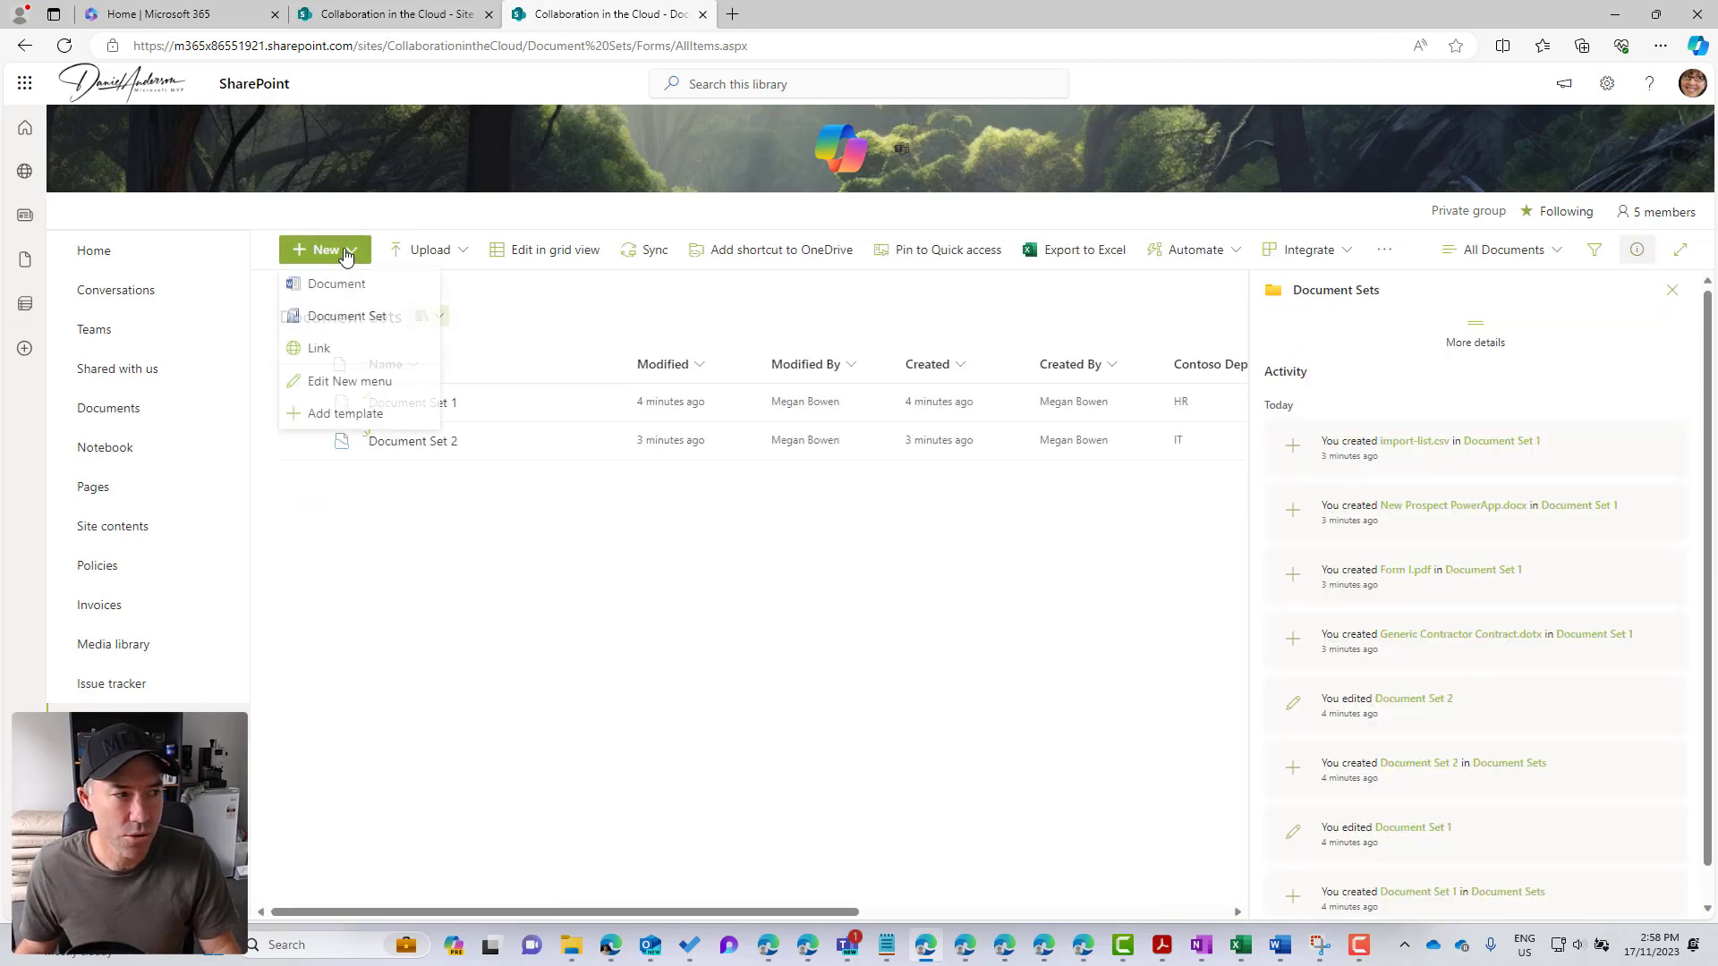
left_click(367, 318)
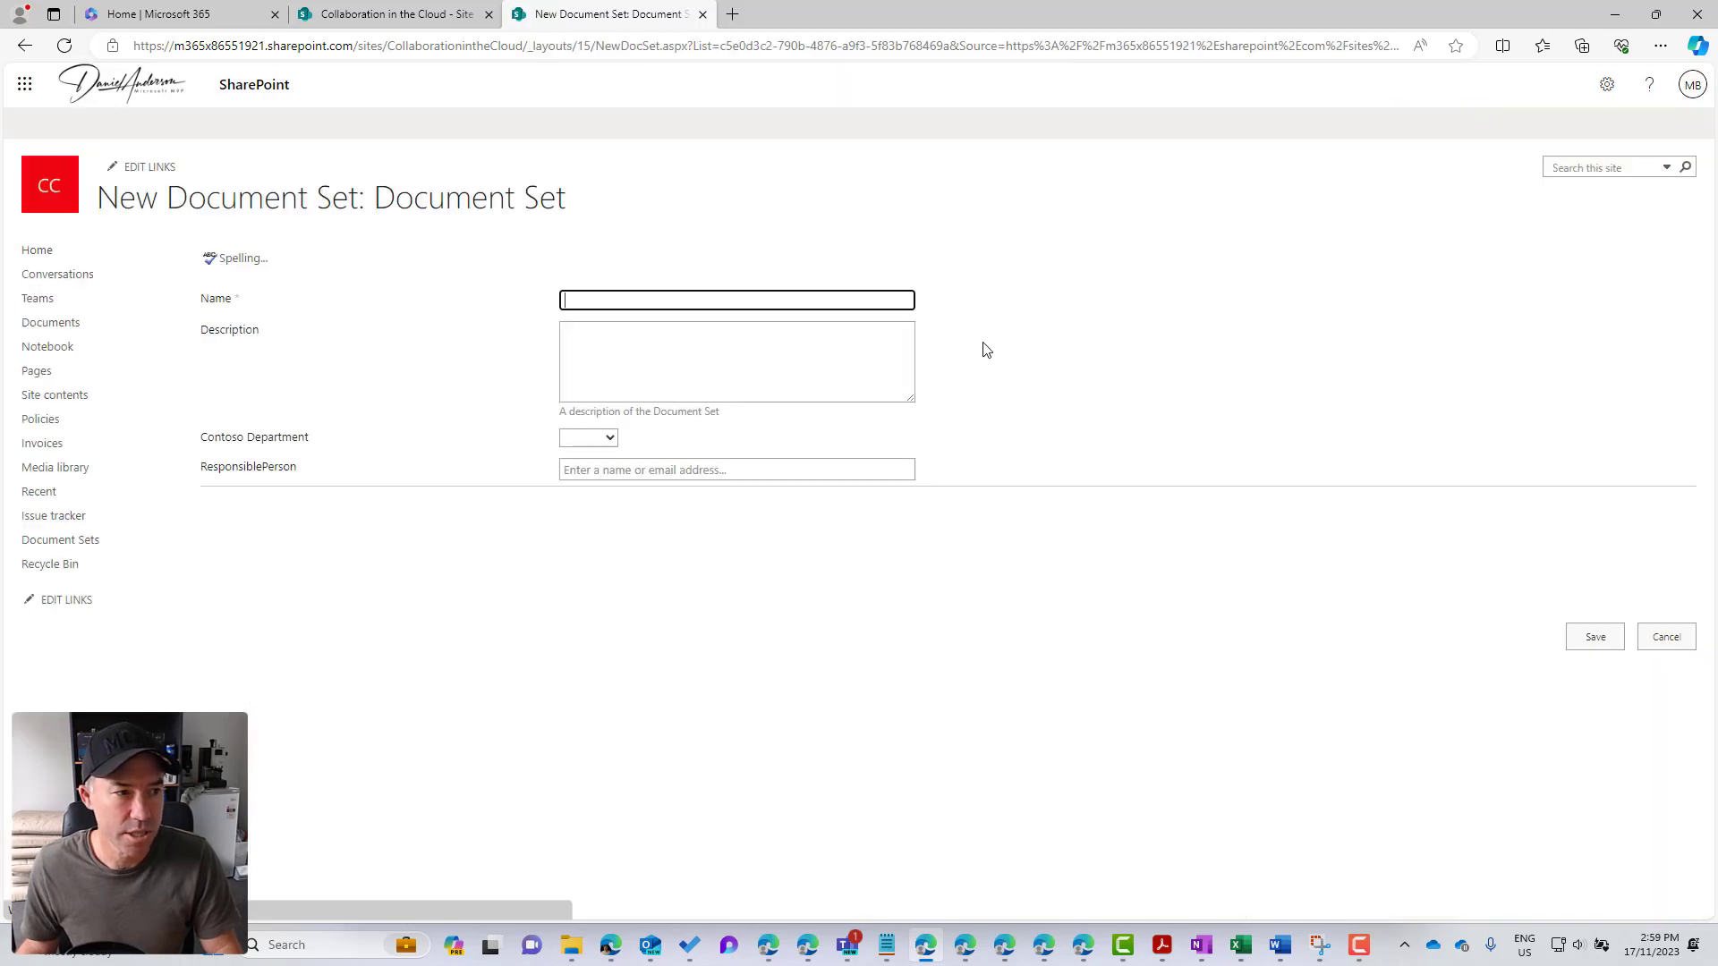
left_click(786, 307)
type("Docu")
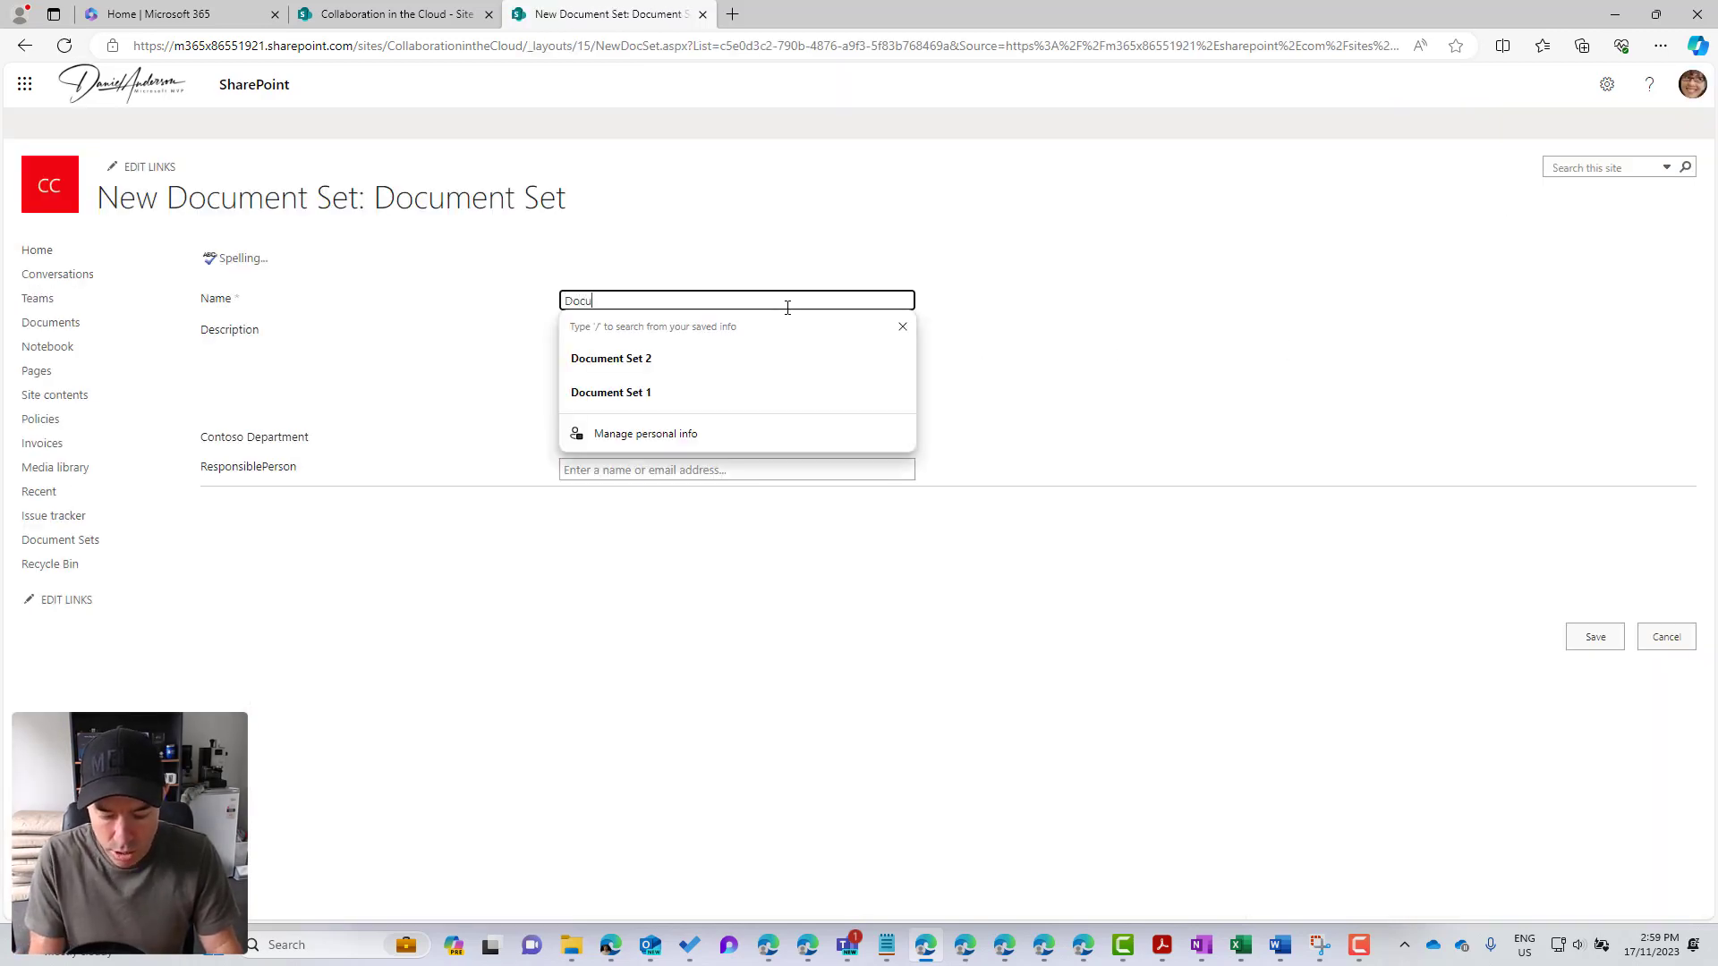
type("ment Set")
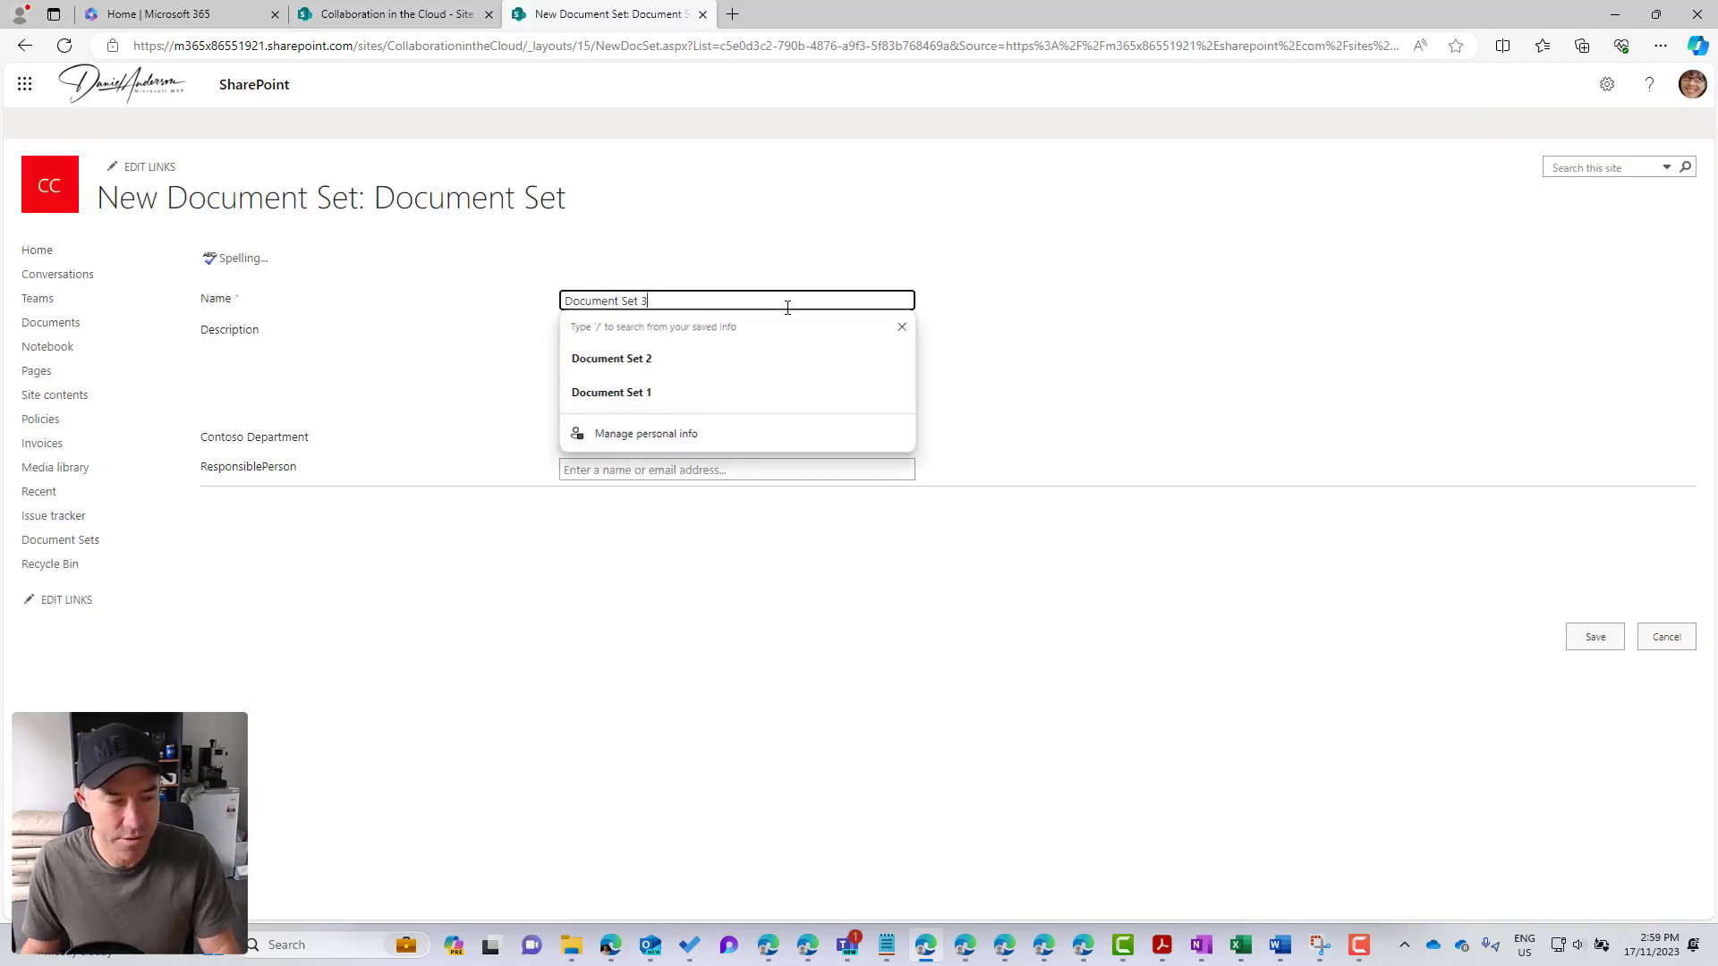
type(" 3")
Step: Set the new document set's Contoso Department to Finance, enter the responsible person's name, and save the set
left_click(611, 439)
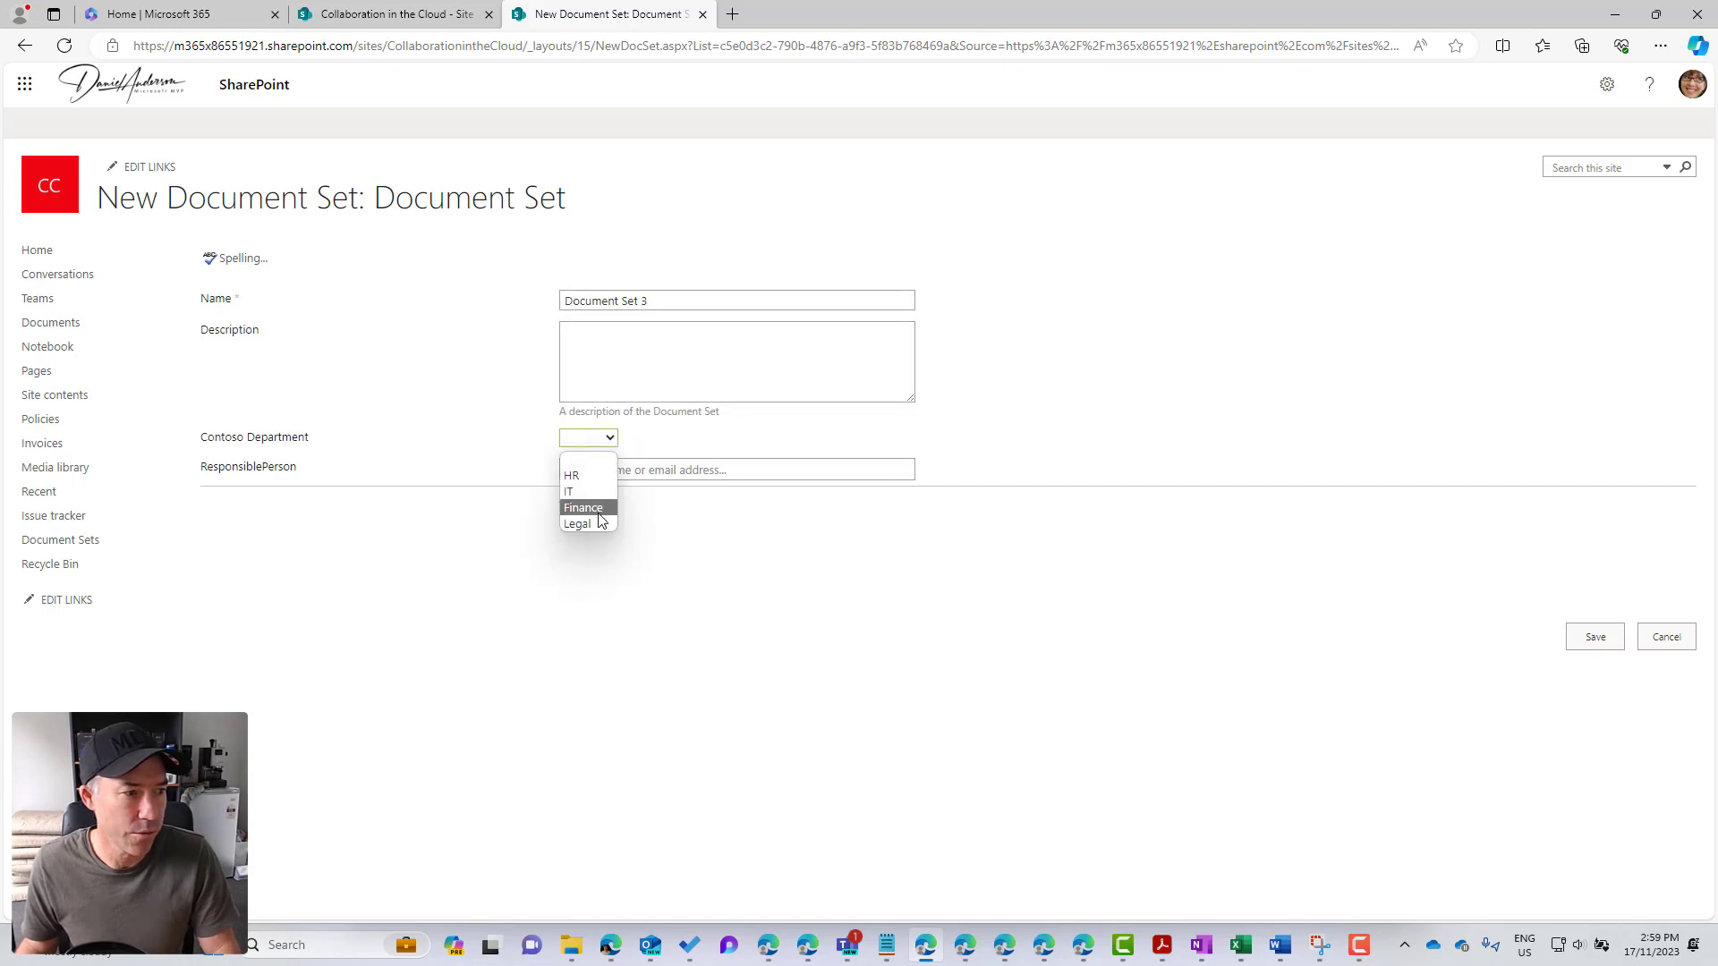
left_click(583, 508)
left_click(630, 470)
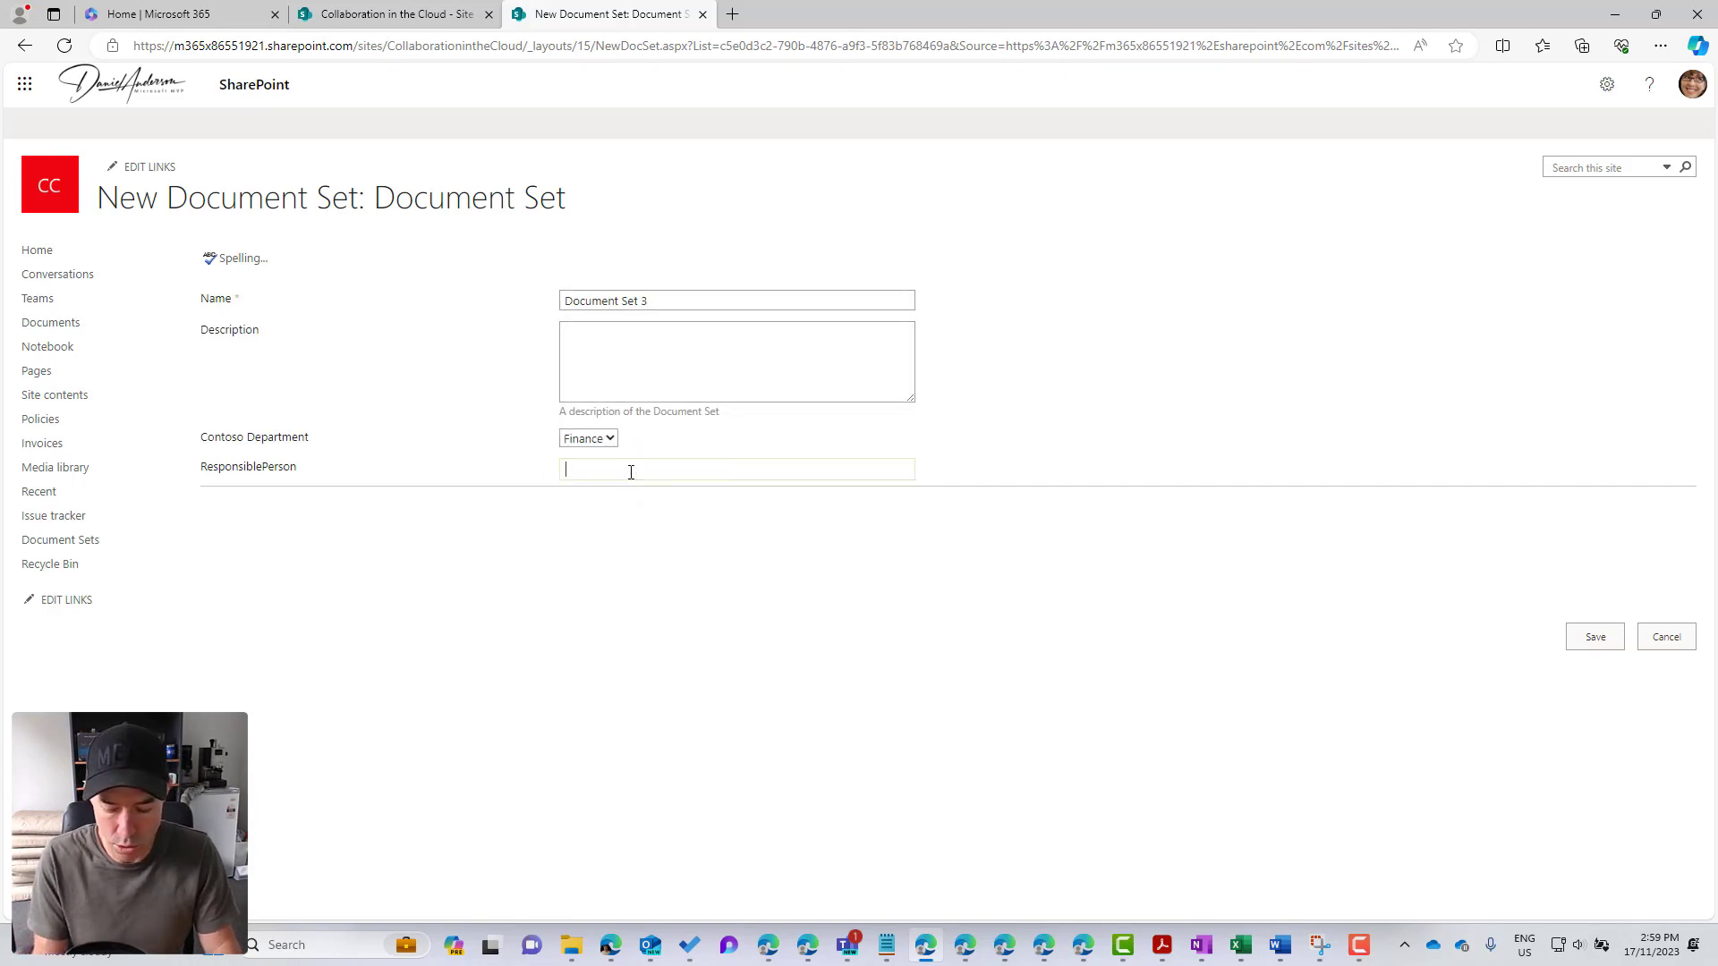
type("mega")
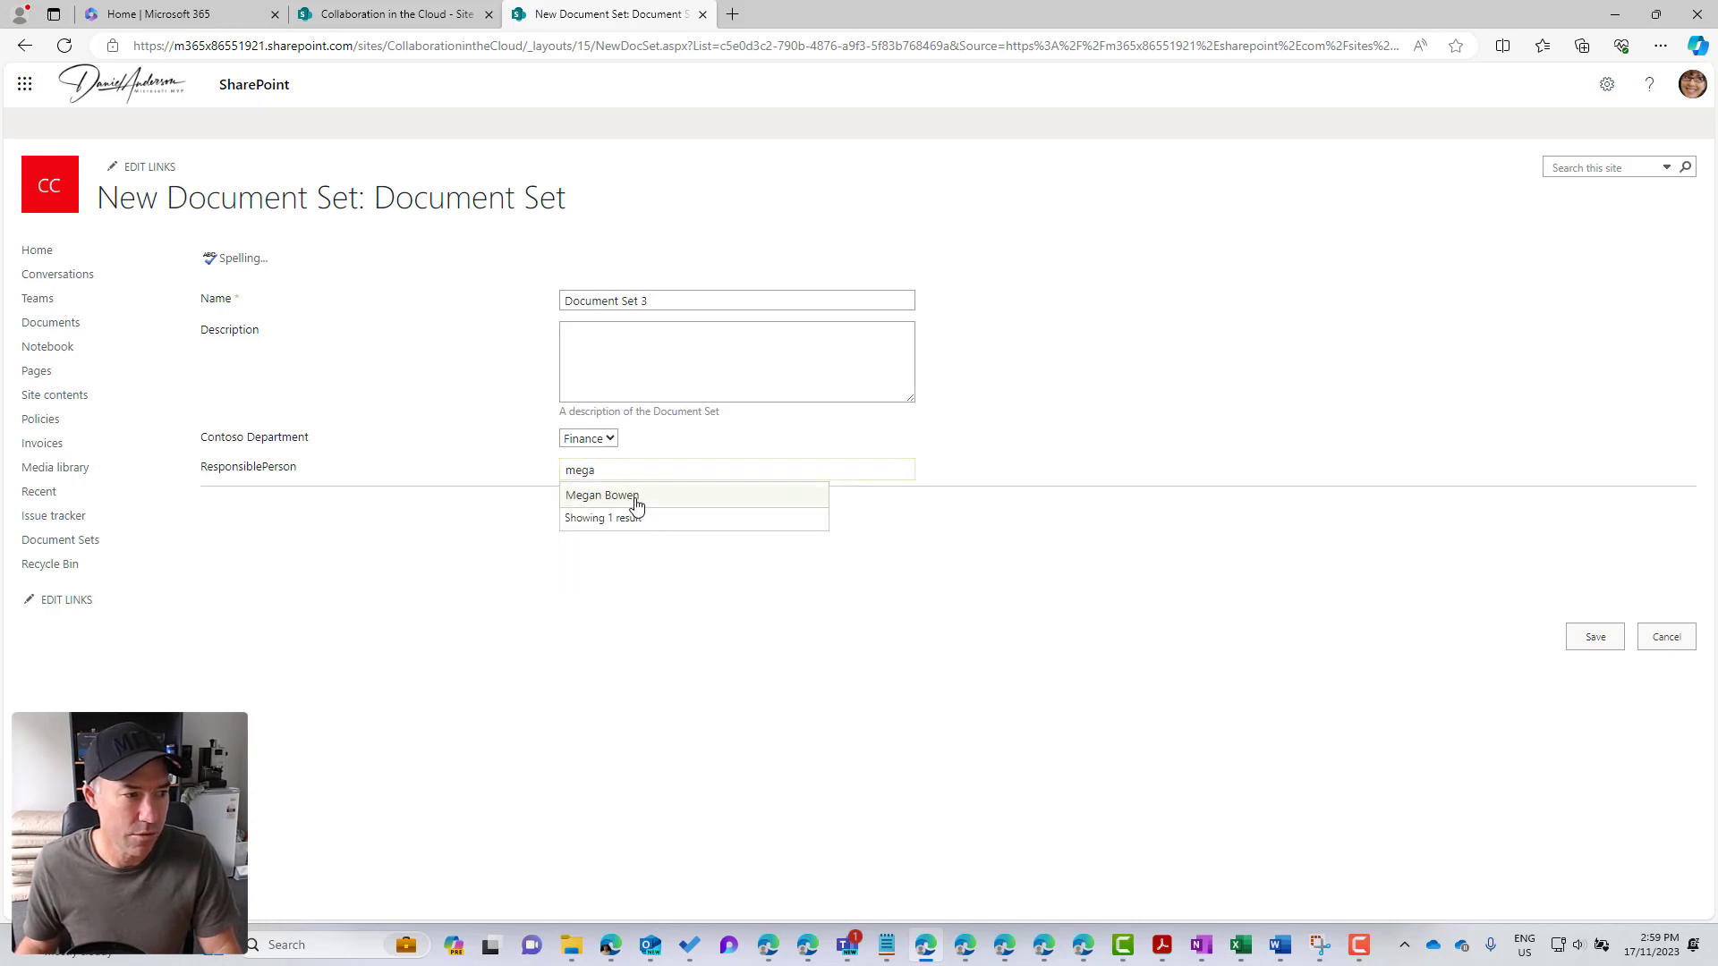
left_click(632, 500)
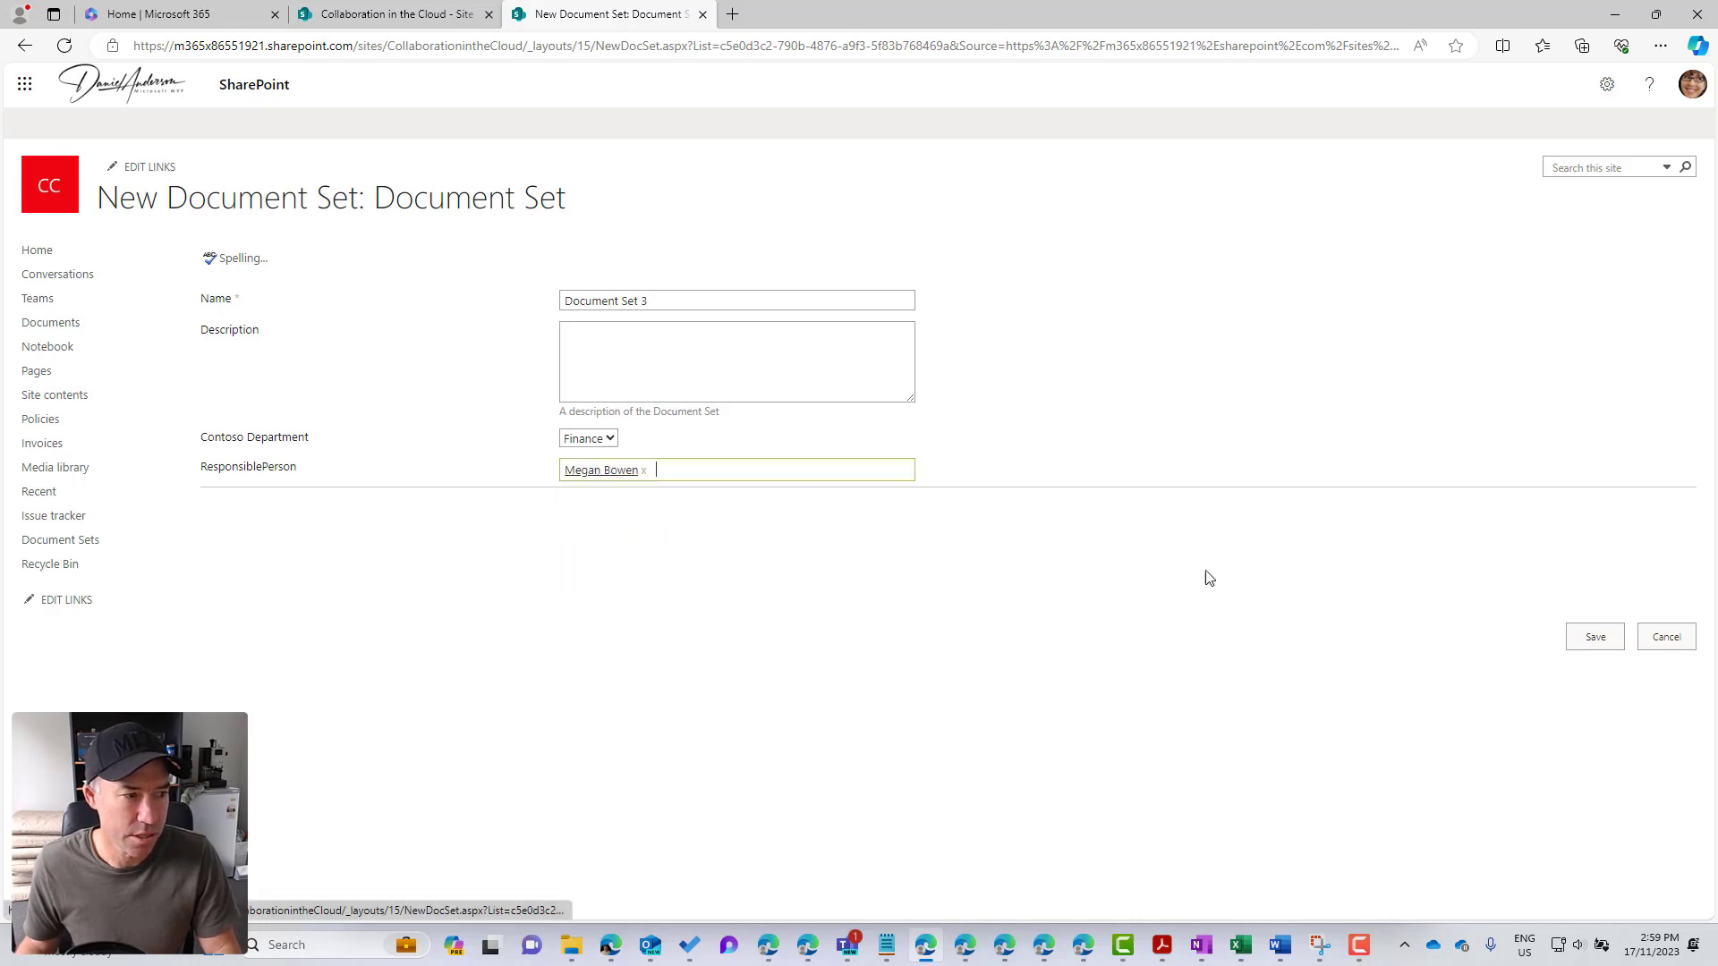
left_click(1595, 636)
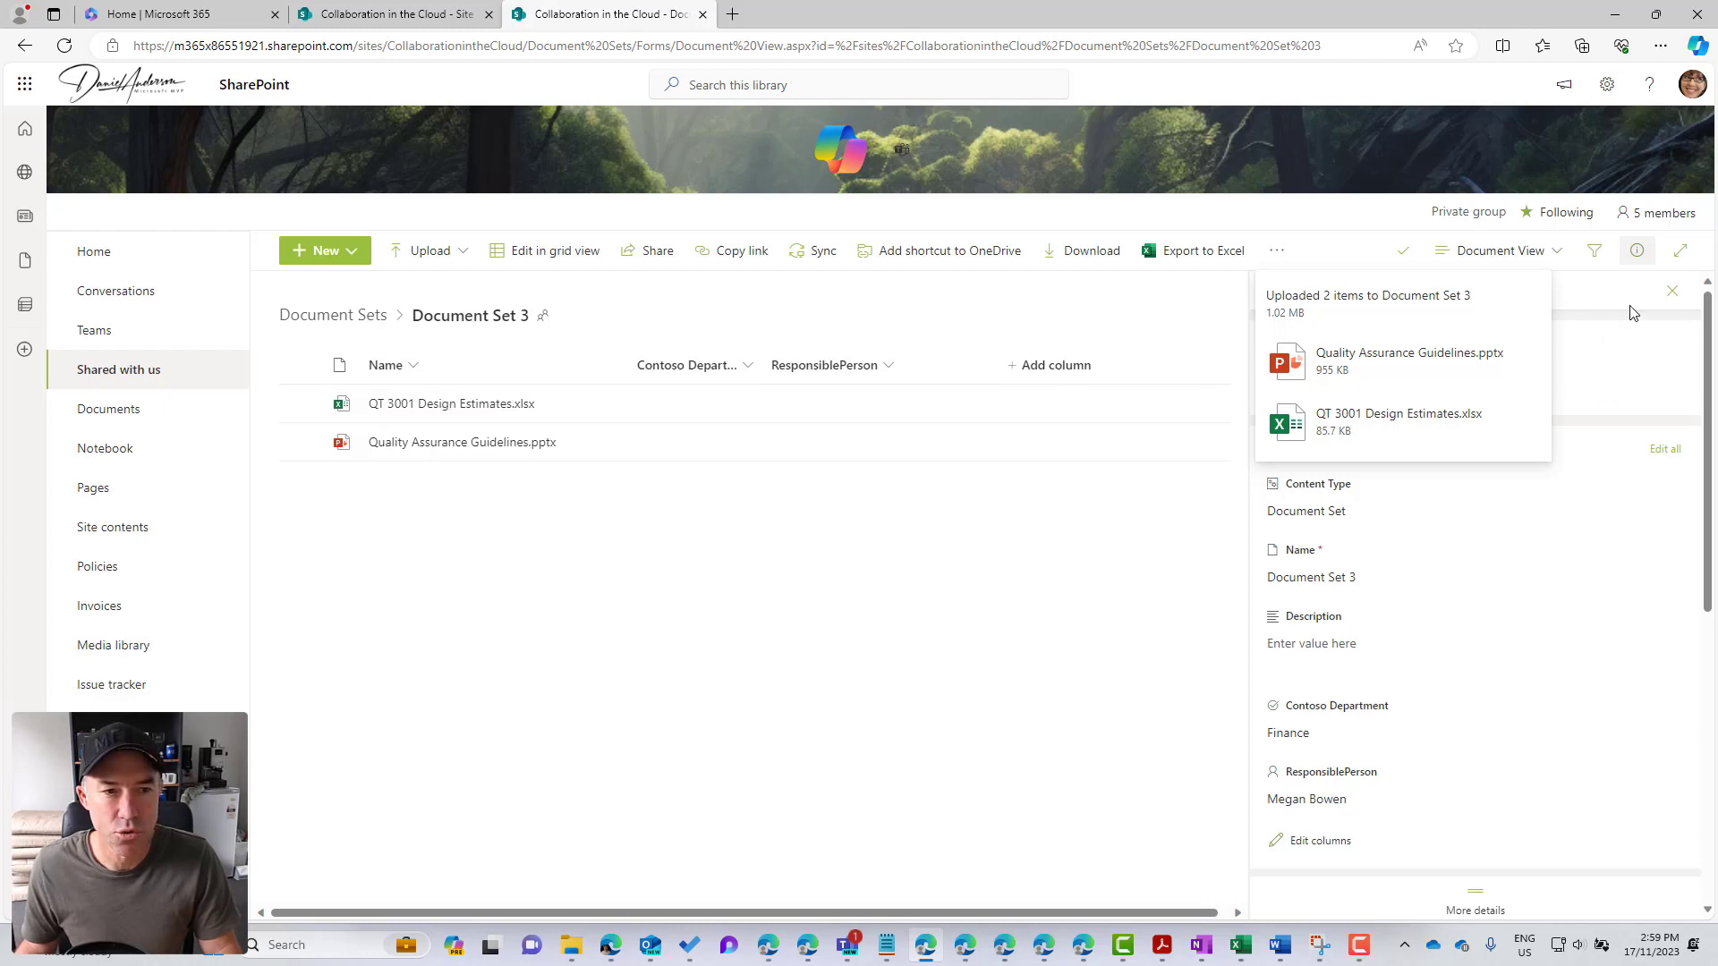
Step: Reload Document Set 3 and widen Contoso Department to check its documents' shared column values, and return to the library's root
left_click(1673, 291)
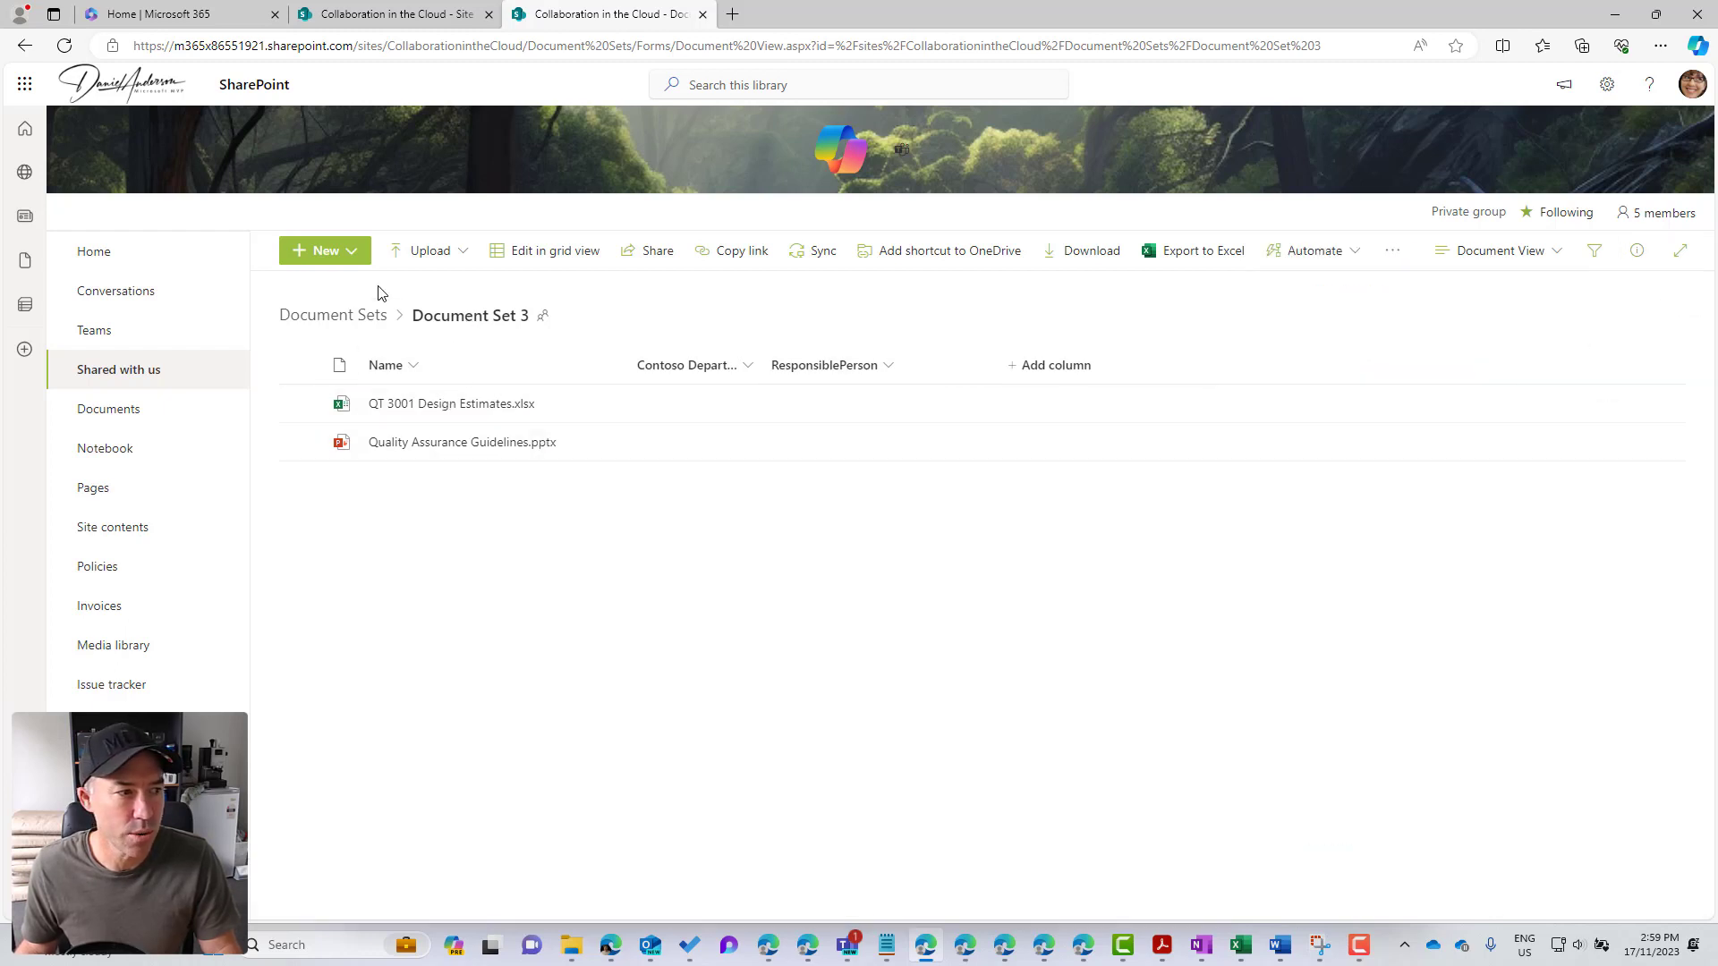
left_click(64, 46)
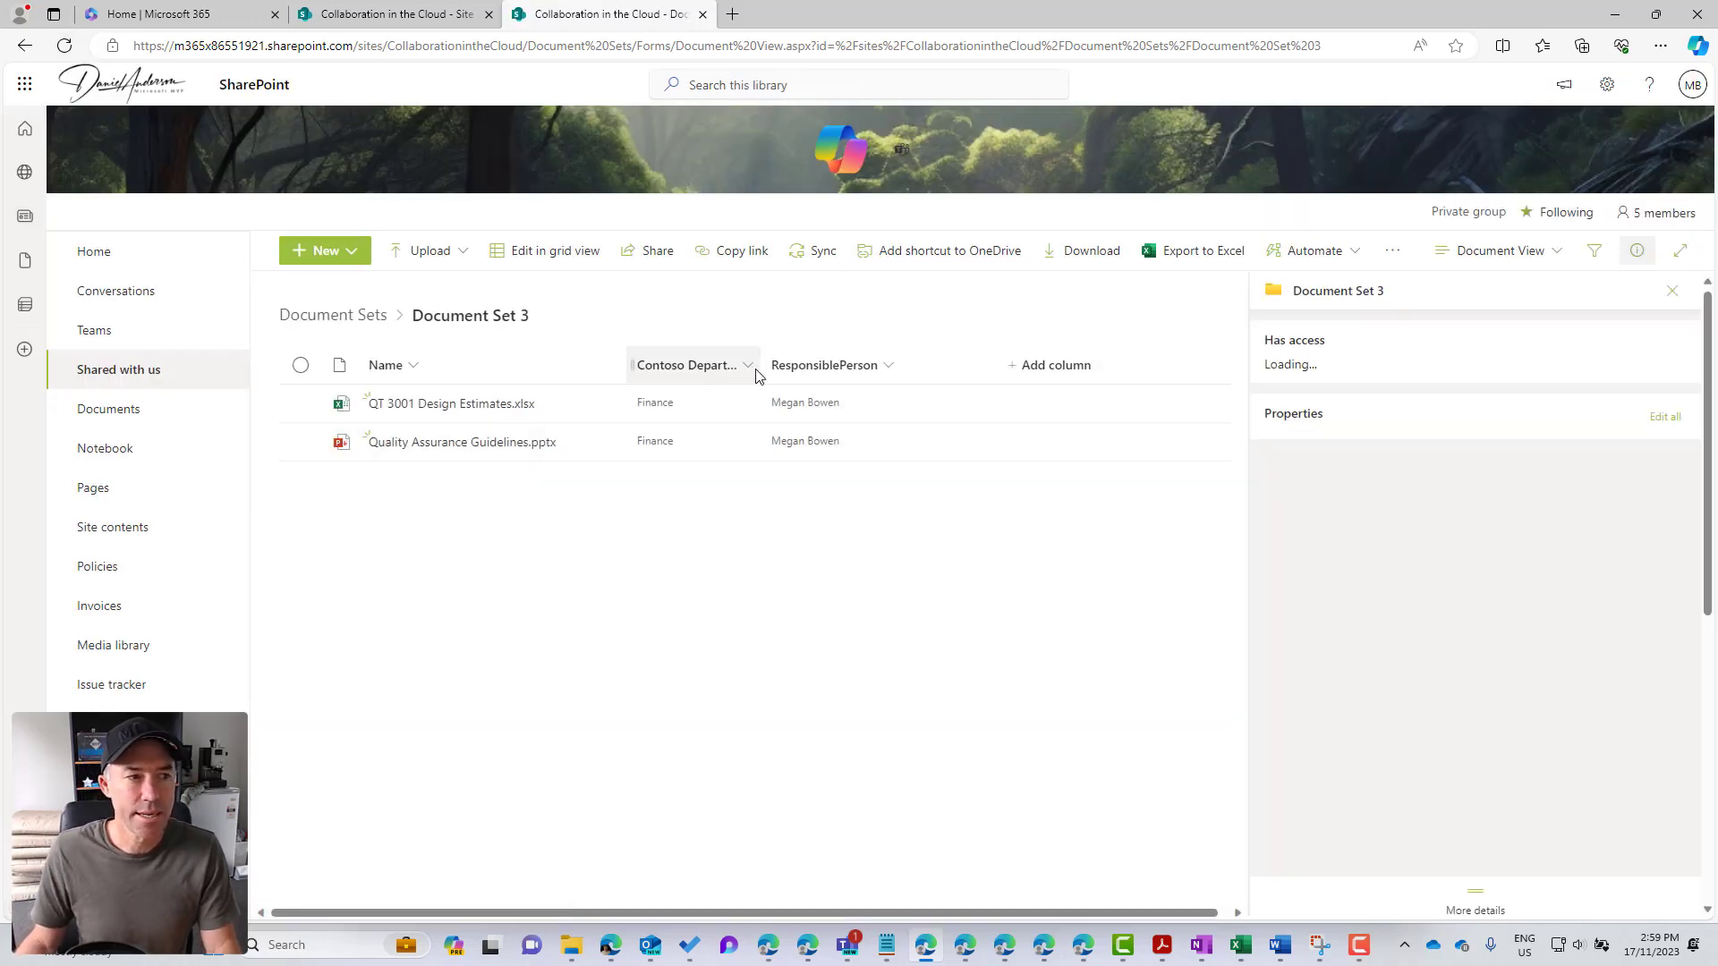
left_click_drag(758, 367, 917, 367)
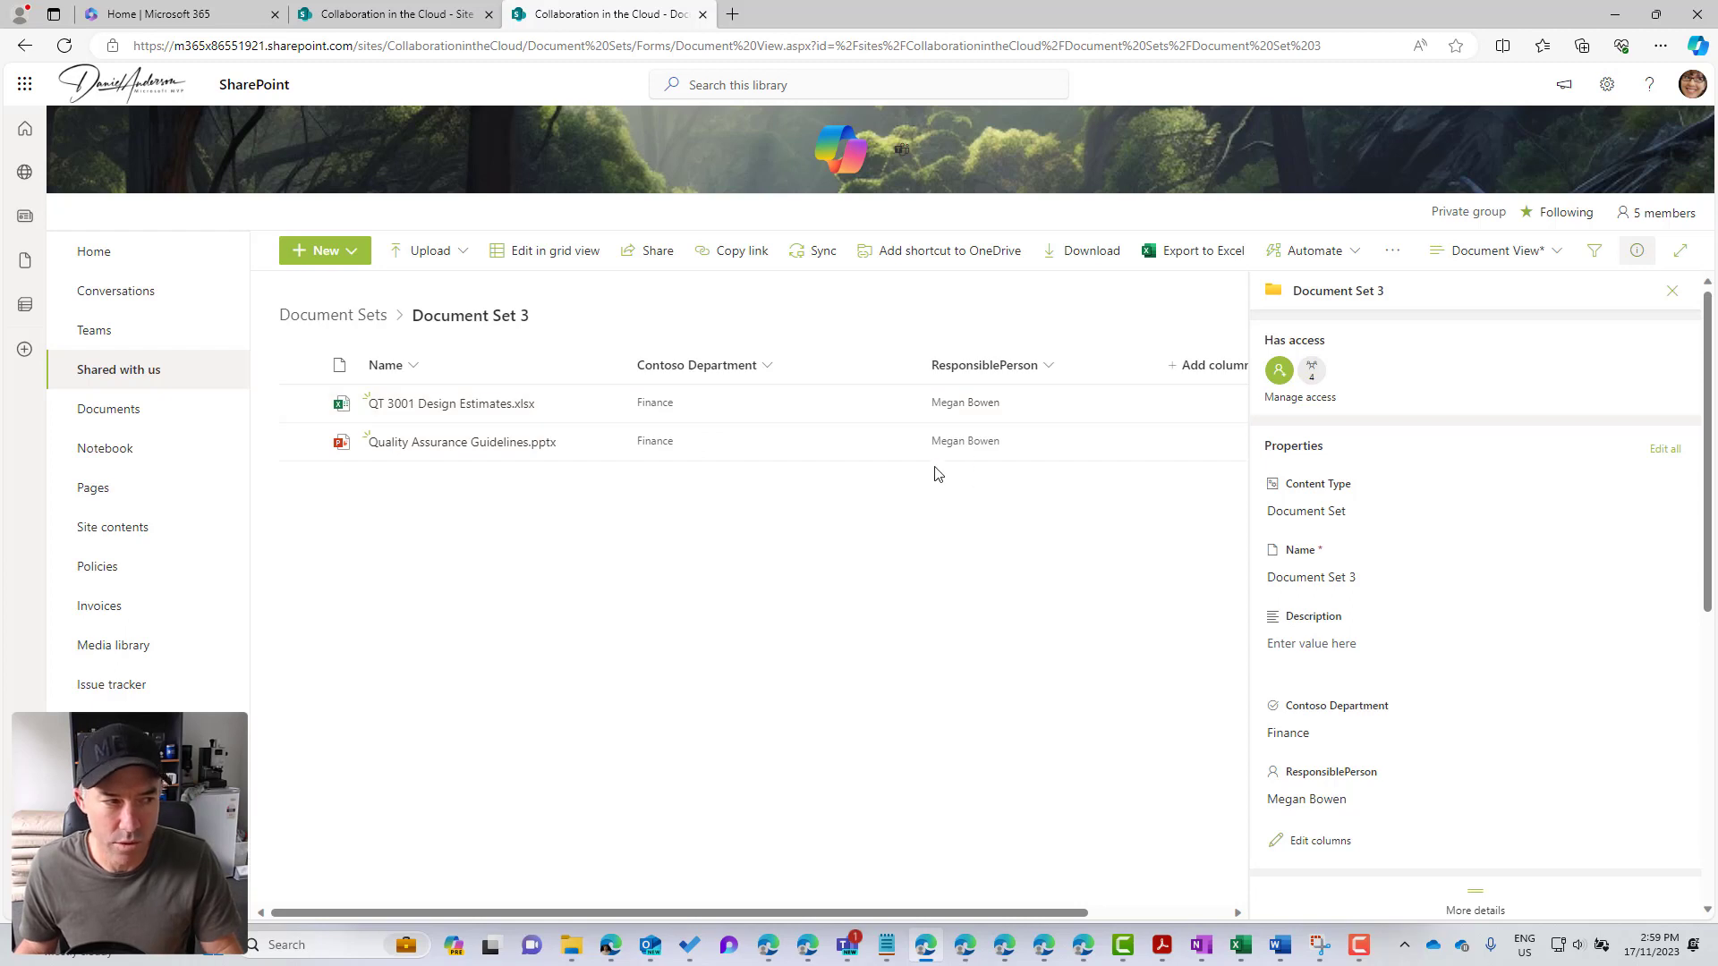
left_click(284, 323)
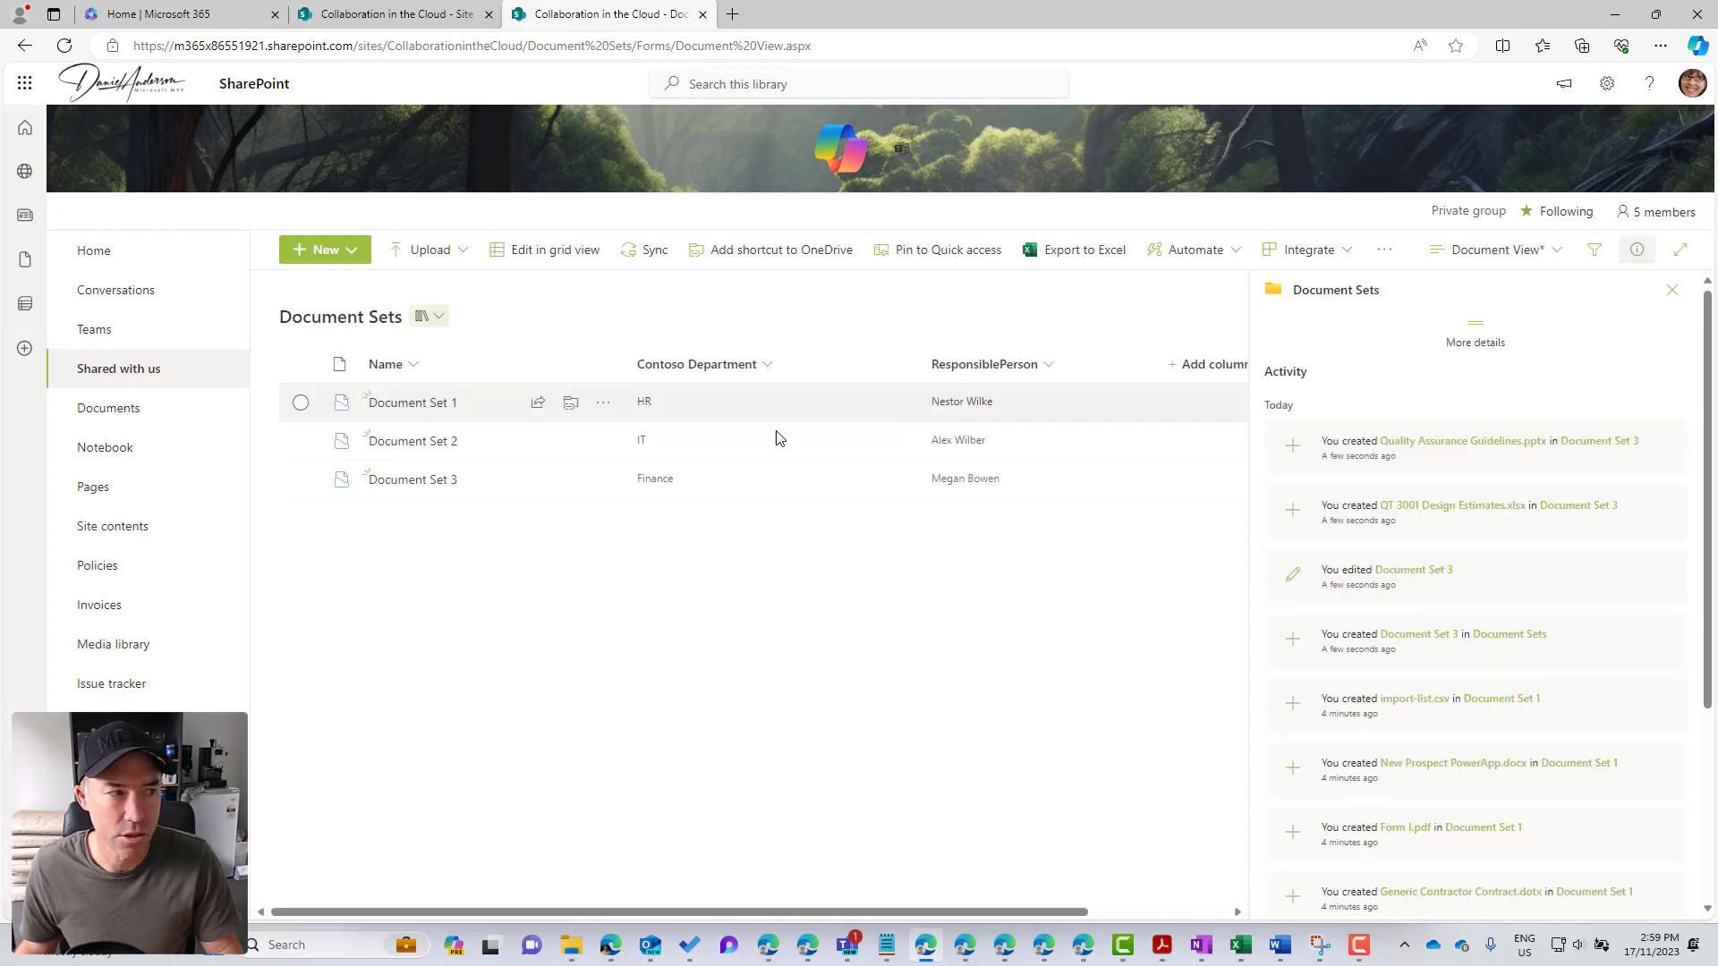